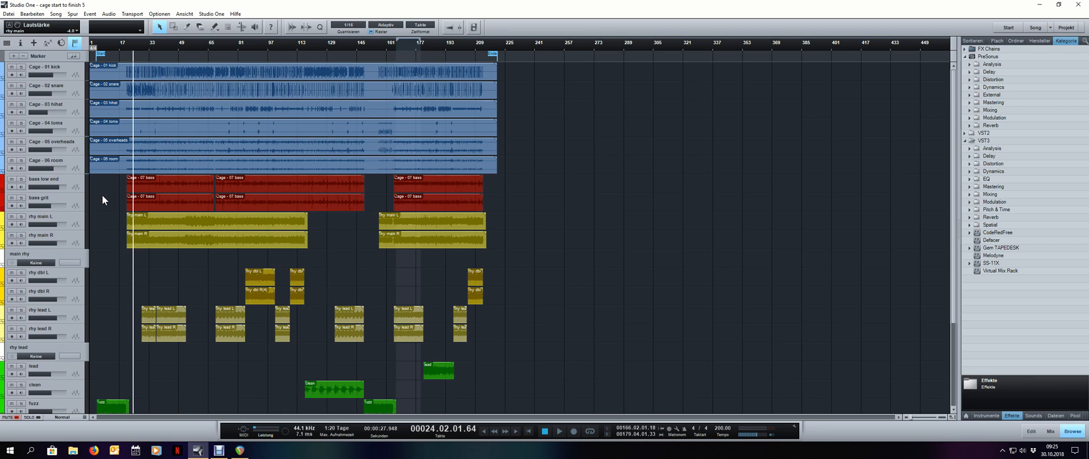
Examine the song's arrangement from the drums down to the vocal tracks, and view the mixer's channel inserts
scroll(102, 195, "up", 3)
scroll(102, 200, "down", 6)
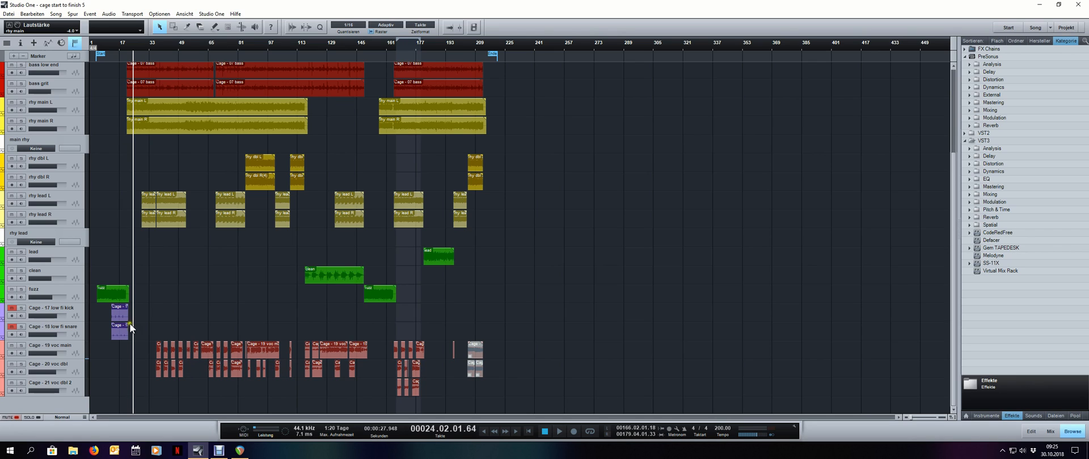
left_click(104, 319)
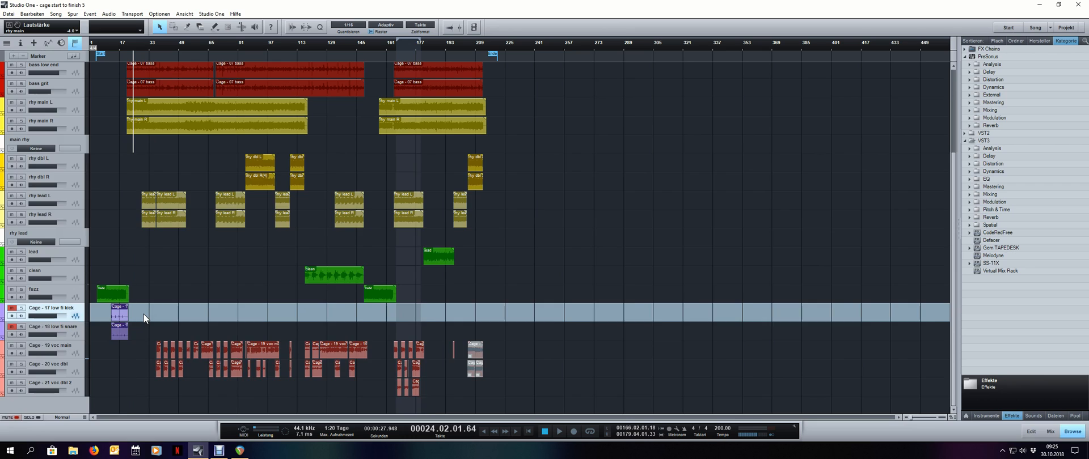
key("F3")
left_click(933, 184)
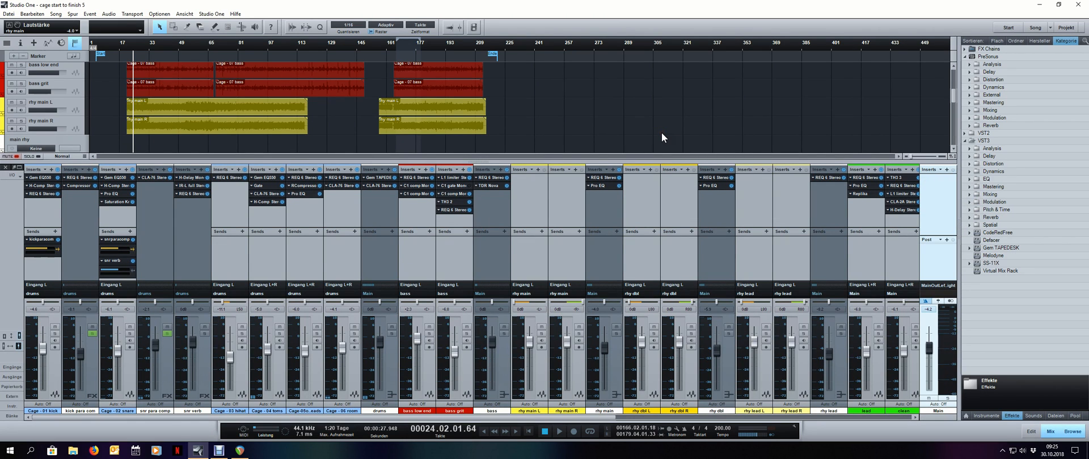
key("F3")
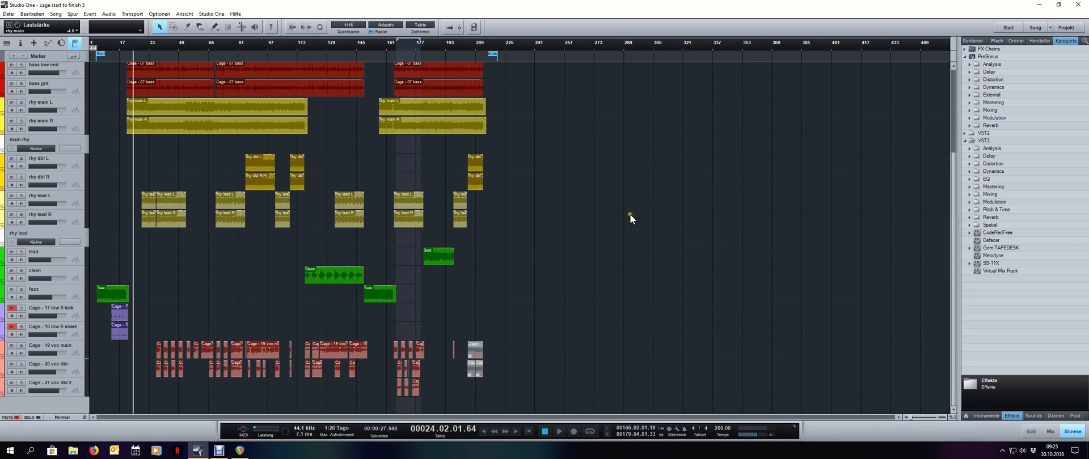
scroll(614, 236, "up", 3)
key("Home")
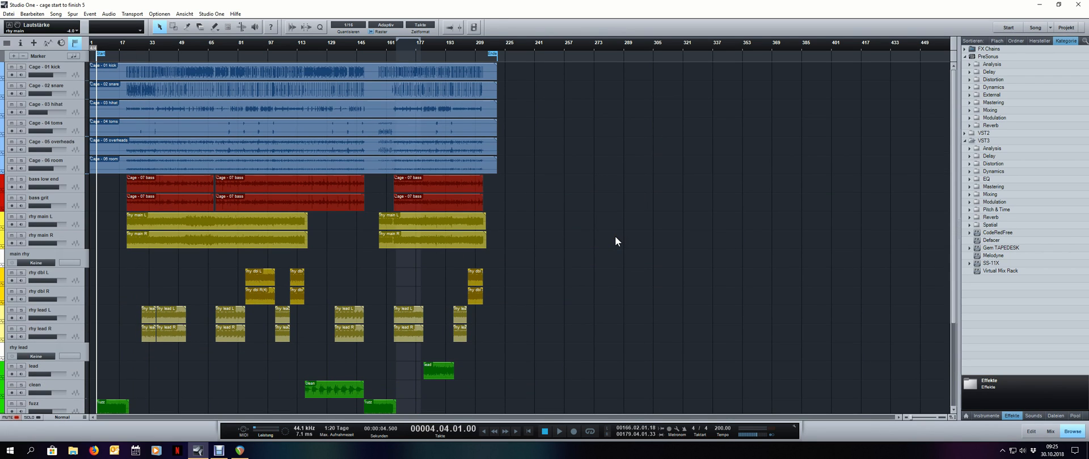
scroll(567, 248, "down", 3)
scroll(567, 248, "up", 3)
scroll(567, 248, "down", 3)
Solo the low fi kick and low fi snare tracks and play them from bar 13
left_click(77, 307)
left_click(70, 307)
left_click(73, 330)
left_click(73, 313)
left_click(73, 331)
left_click(74, 312)
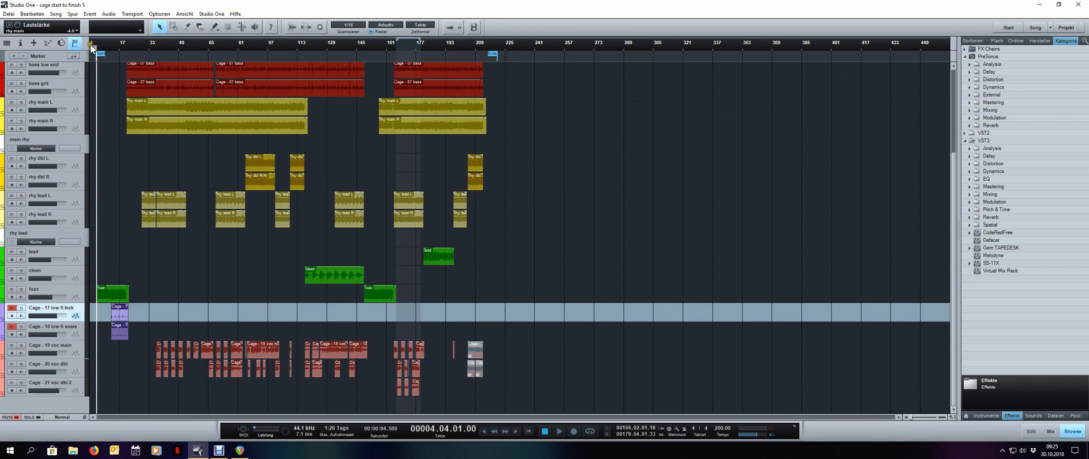
scroll(95, 42, "up", 8)
key("s")
left_click(66, 328)
key("s")
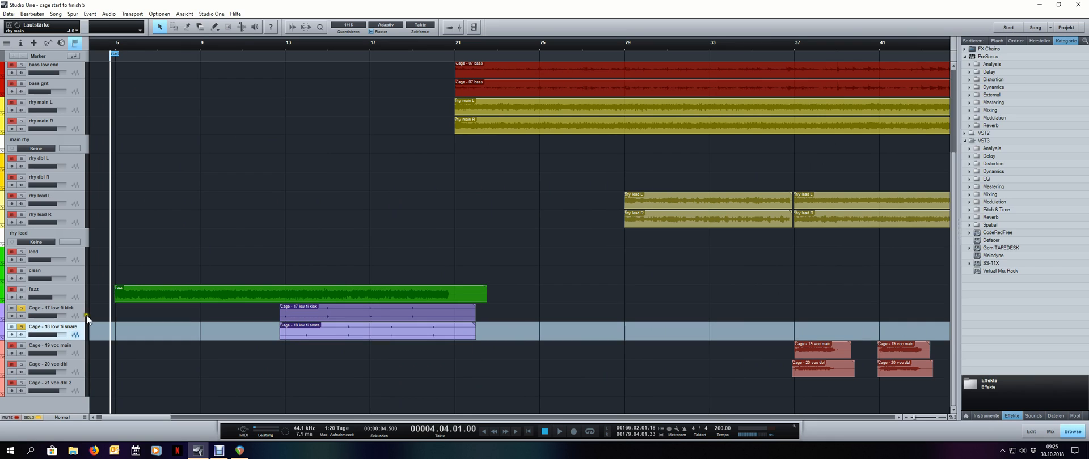
left_click(282, 44)
key("space")
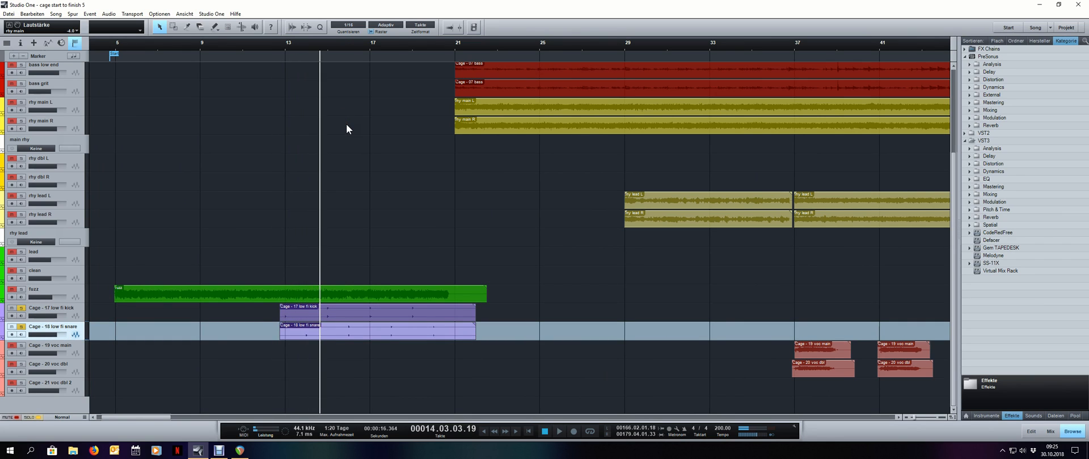
Show the mixer and insert the VST3 equalizer REQ 6 Stereo on the low fi kick channel
key("F3")
left_click_drag(415, 421, 766, 441)
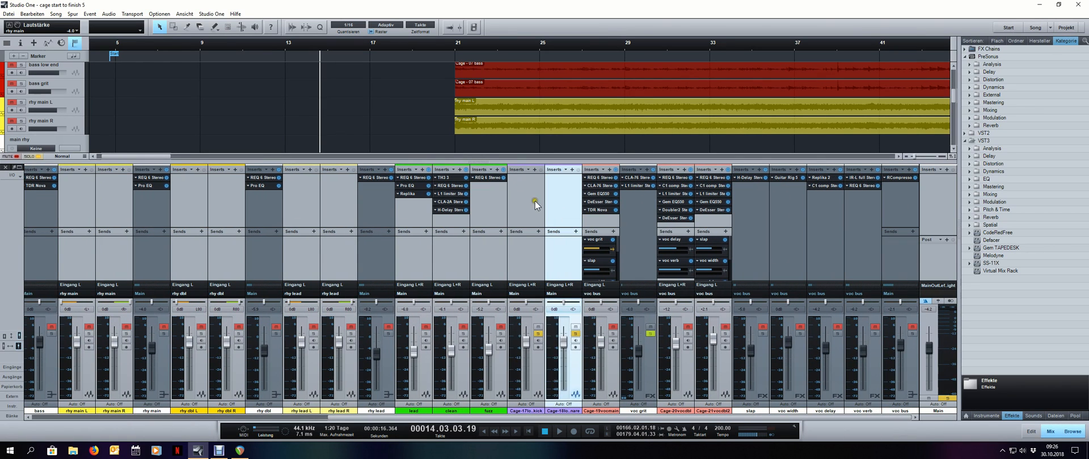
double_click(986, 180)
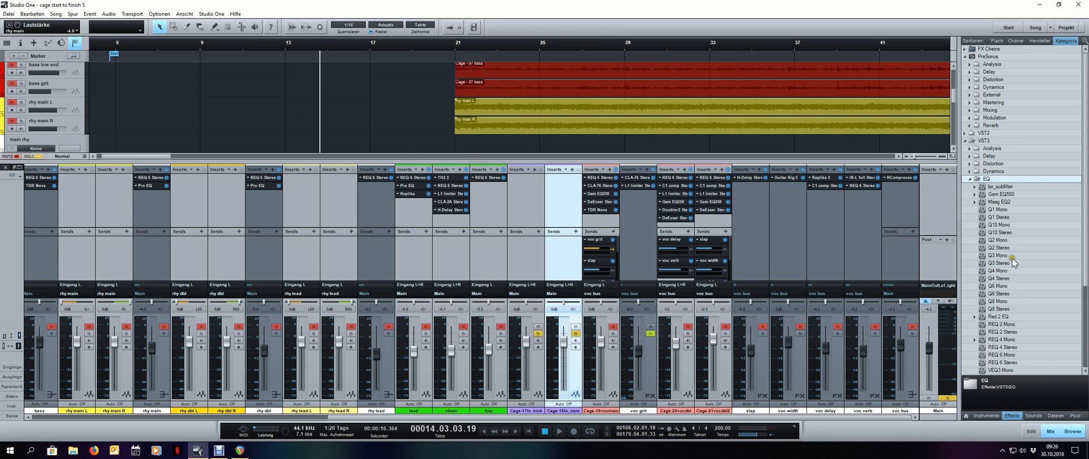
scroll(1012, 292, "down", 3)
left_click_drag(1012, 292, 522, 195)
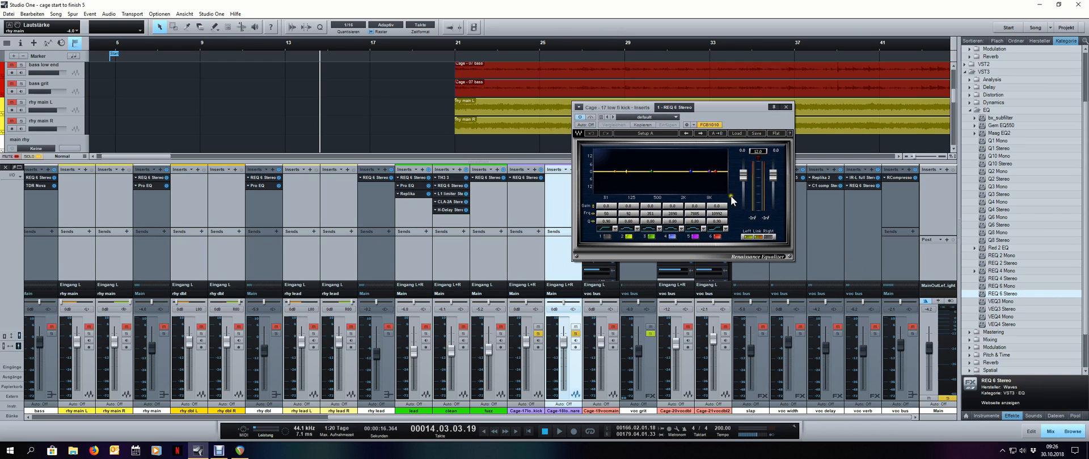
Set band 6 of the low fi kick's REQ 6 to low-pass and lower its frequency to about 291 Hz during playback
left_click(721, 228)
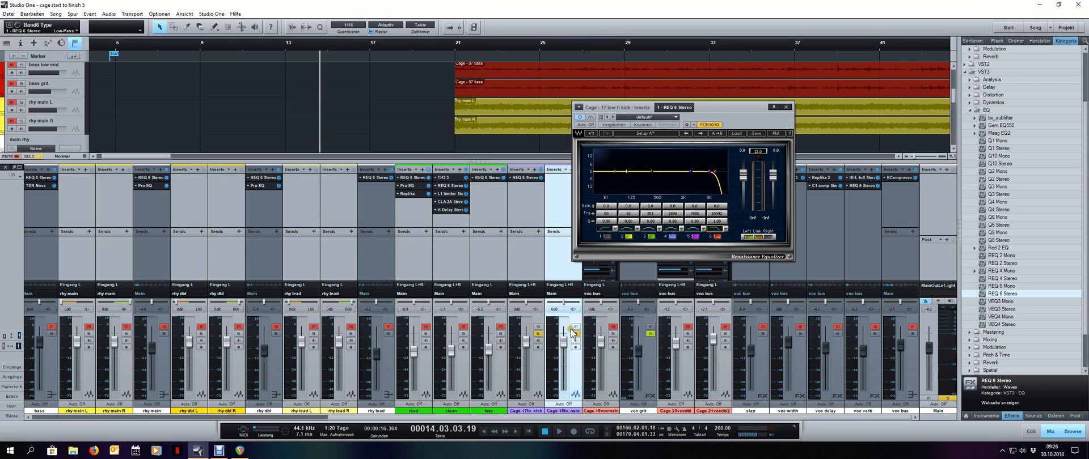
left_click_drag(719, 215, 686, 216)
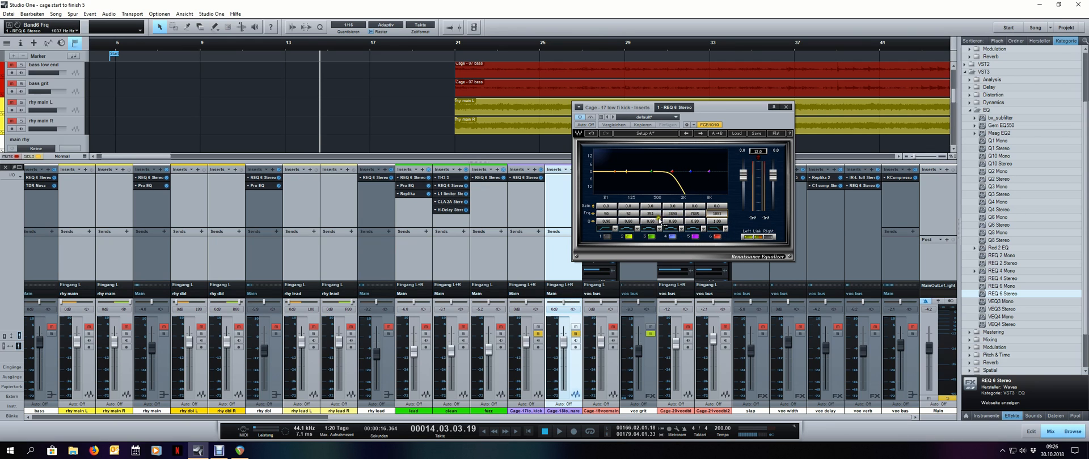
key("space")
left_click_drag(722, 214, 717, 216)
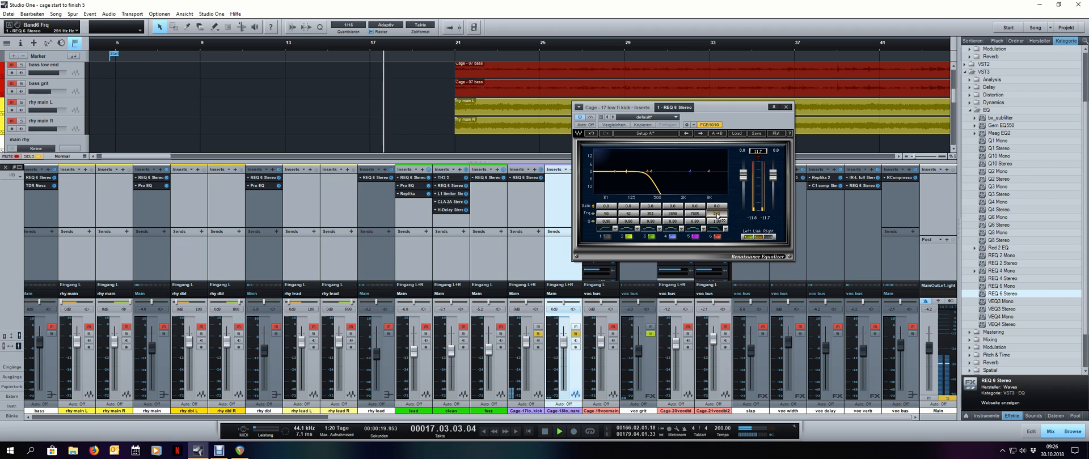
Copy the low fi kick's REQ 6 to the low fi snare channel and raise its low-pass frequency to about 3 kHz
left_click_drag(534, 182, 563, 192)
left_click_drag(707, 214, 723, 215)
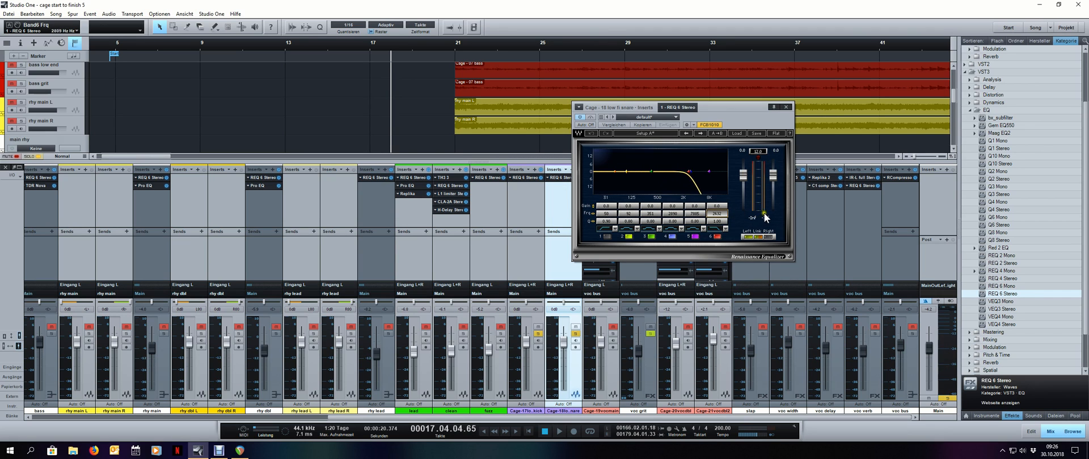
Set band 1 of the low fi snare's REQ 6 to high-pass with a Q of 1 and a frequency of about 151 Hz
left_click(614, 233)
left_click(609, 232)
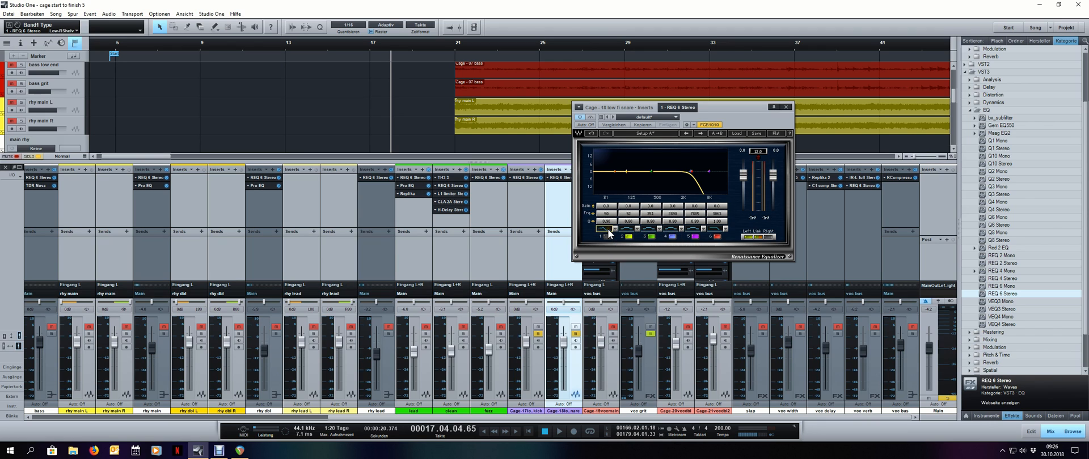
left_click(607, 237)
left_click_drag(605, 215, 624, 215)
key("space")
double_click(601, 222)
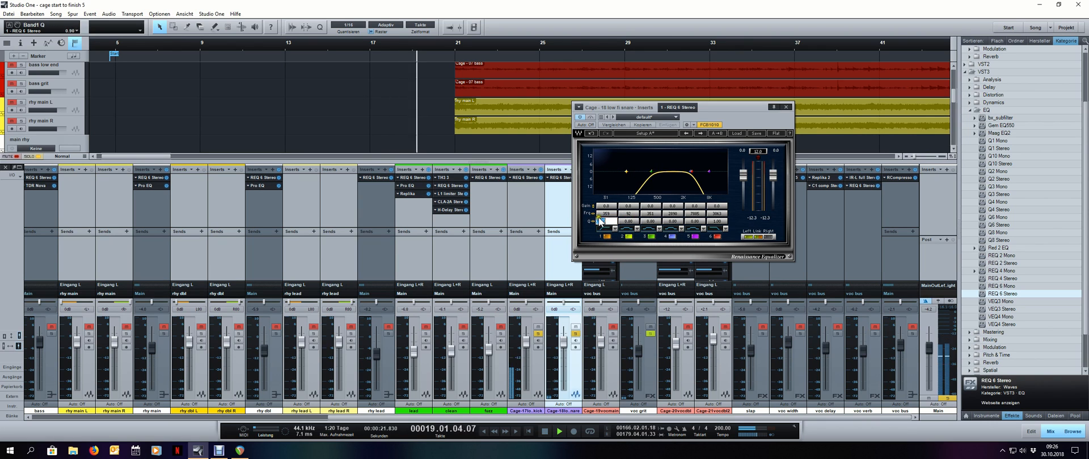
type("1")
key("Return")
left_click_drag(607, 214, 590, 222)
Set the loop range from bar 13 to bar 21, enable looping and play from the loop start
left_click(455, 46)
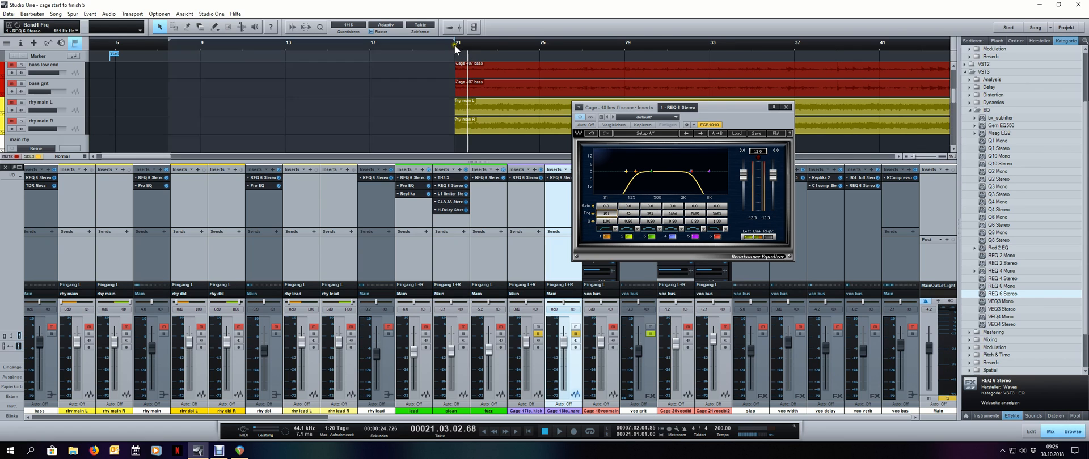
left_click(285, 43, "ctrl")
key("KP_Divide")
key("KP_1")
key("space")
Raise the snare EQ's high-pass frequency, set its low-pass to about 2613 Hz and close the plug-in window
left_click_drag(607, 213, 636, 213)
left_click_drag(715, 214, 718, 216)
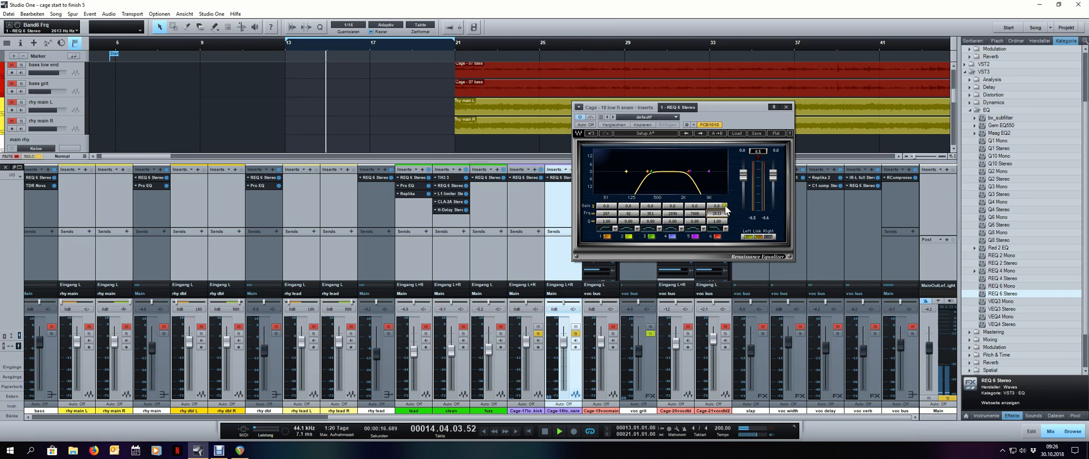
left_click(786, 108)
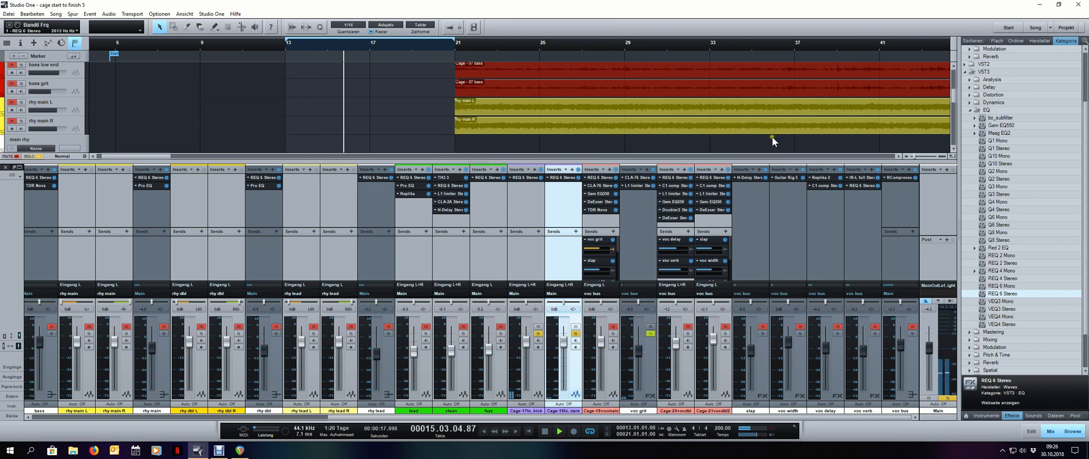
Insert the VST2 delay NastyDLAmkII.64 after the REQ 6 on the low fi snare channel
left_click(990, 110)
scroll(990, 112, "up", 3)
left_click(992, 134)
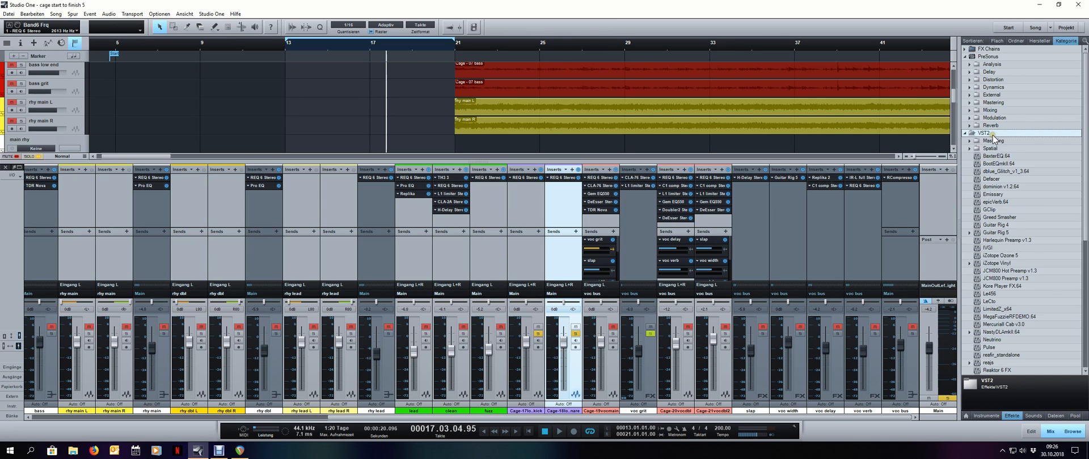
scroll(992, 208, "down", 2)
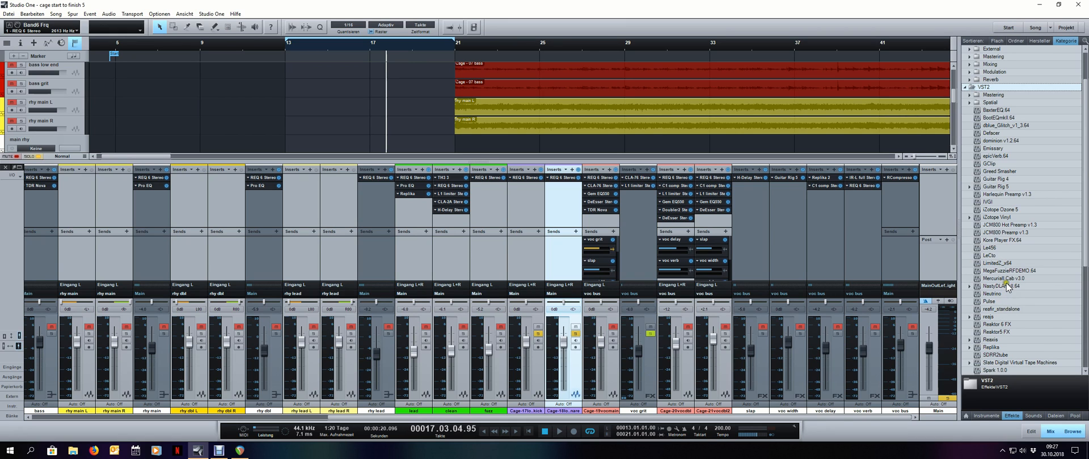
left_click_drag(1005, 285, 560, 206)
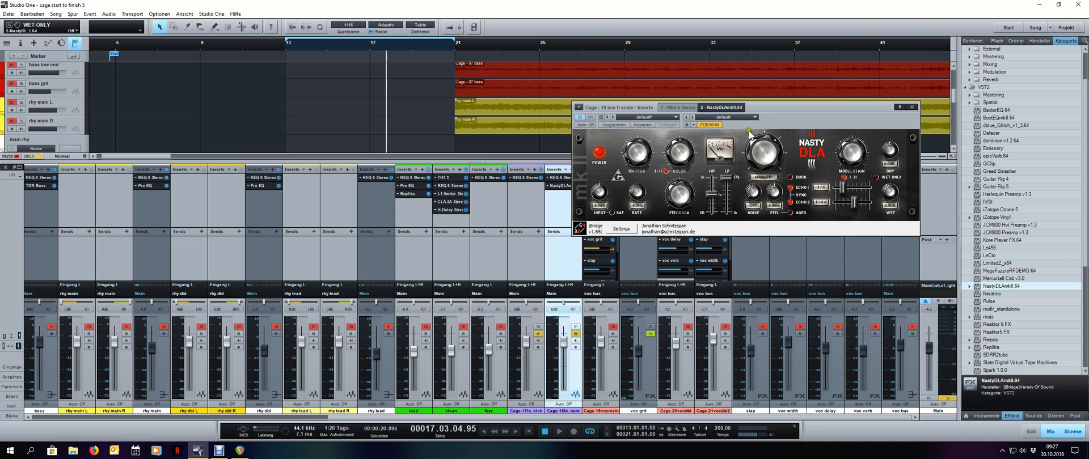
Audition the loop with the snare delay while adjusting its Echo 1 and Echo 2 settings
key("space")
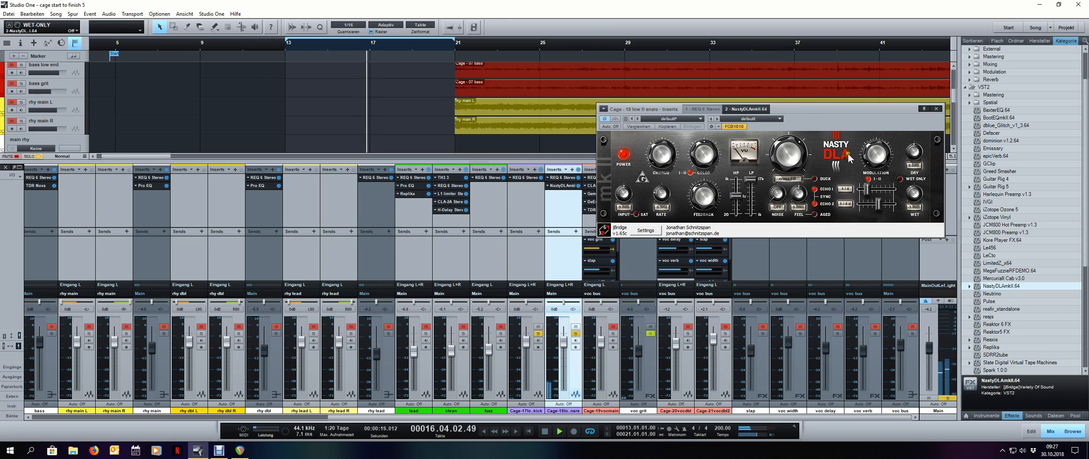
key("space")
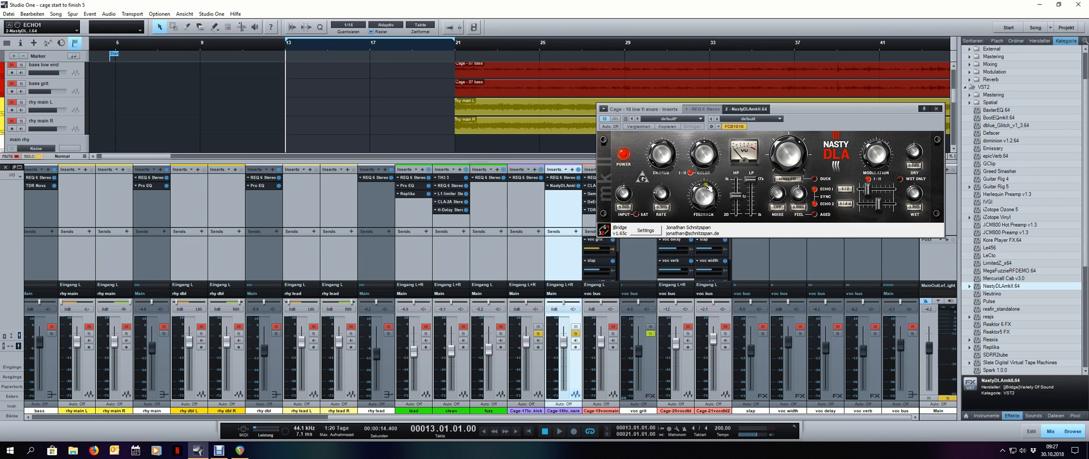
key("space")
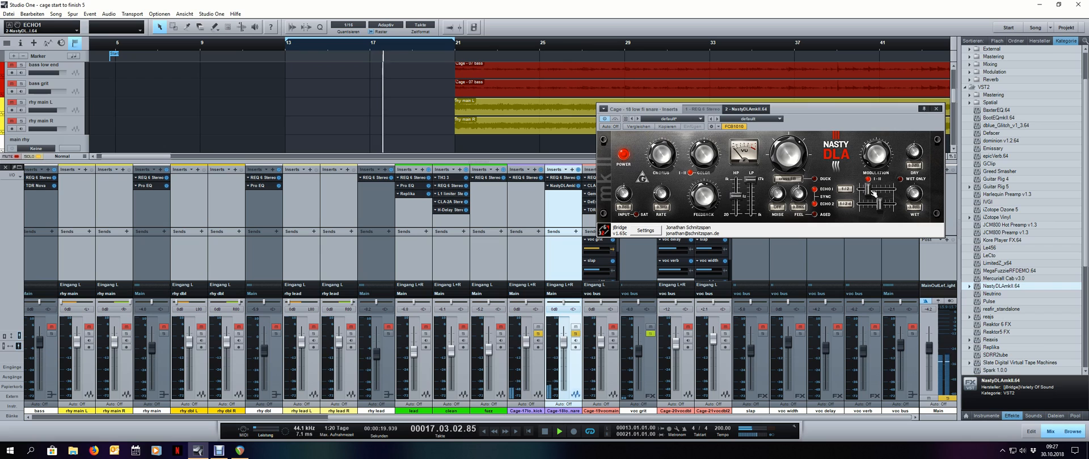
key("space")
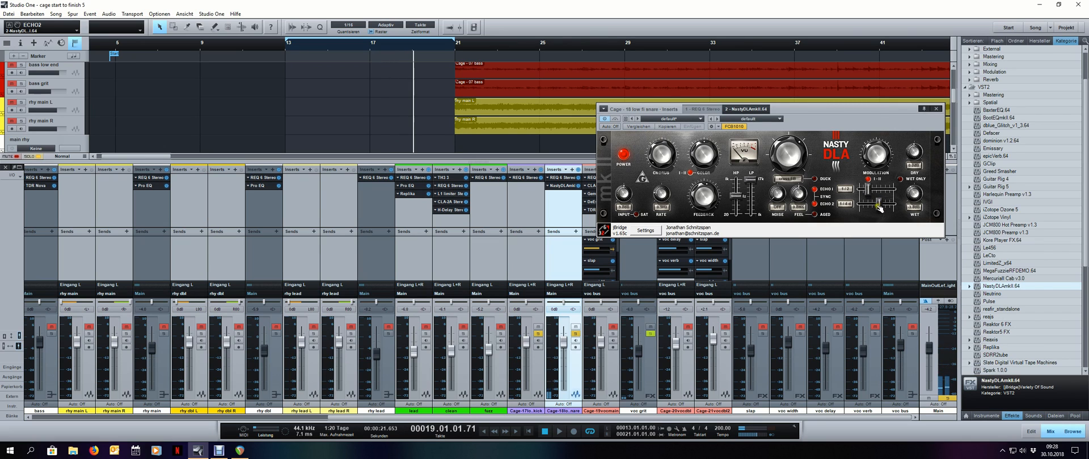
key("KP_1")
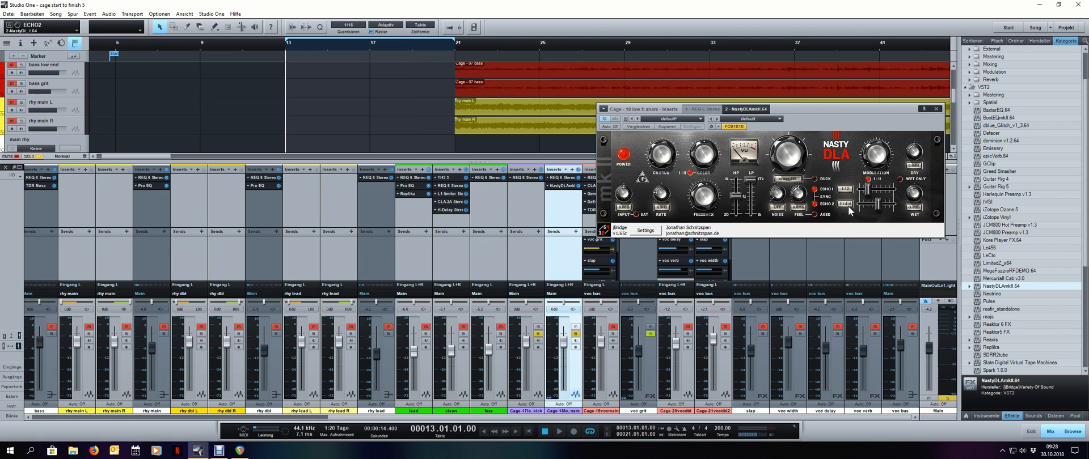
Adjust the NastyDLA delay's LP filter and feedback on the snare while the loop plays
key("space")
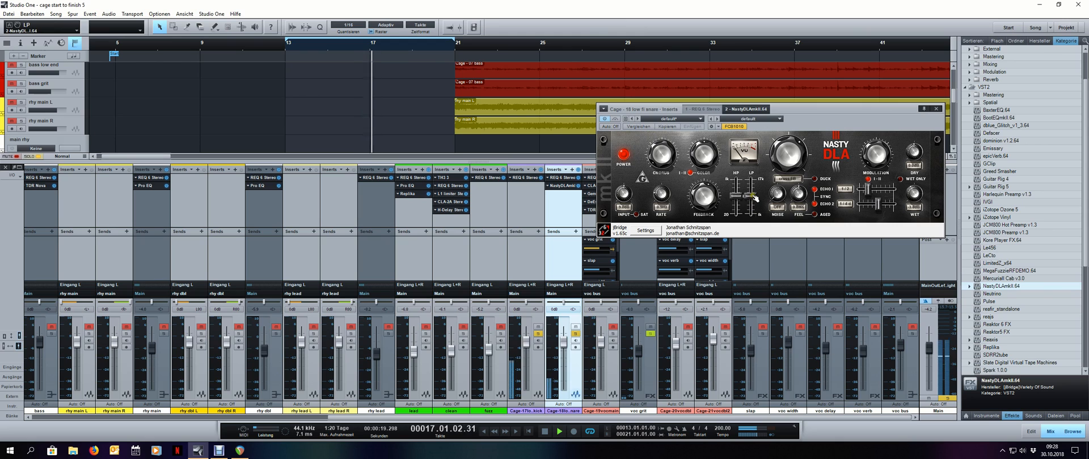
mouse_move(754, 197)
left_mouse_down()
mouse_move(749, 237)
mouse_move(742, 185)
left_mouse_up()
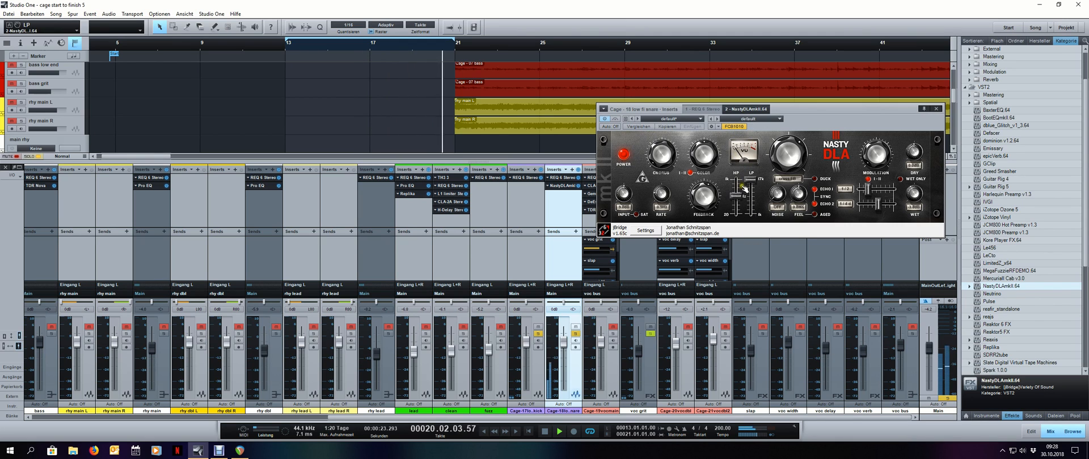
left_click_drag(703, 159, 707, 55)
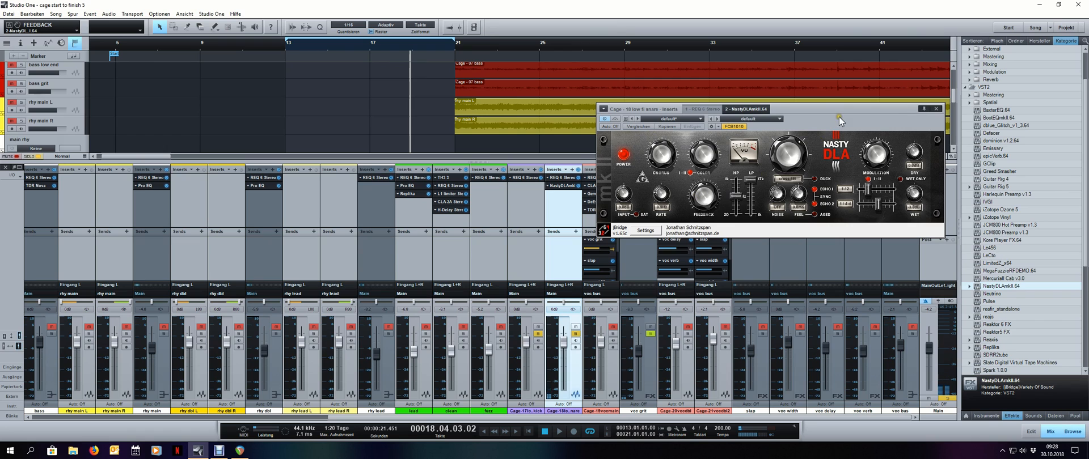
Move the delay's window clear of the neighbouring mixer channels and play back the loop to judge the snare delay
left_click_drag(839, 117, 842, 128)
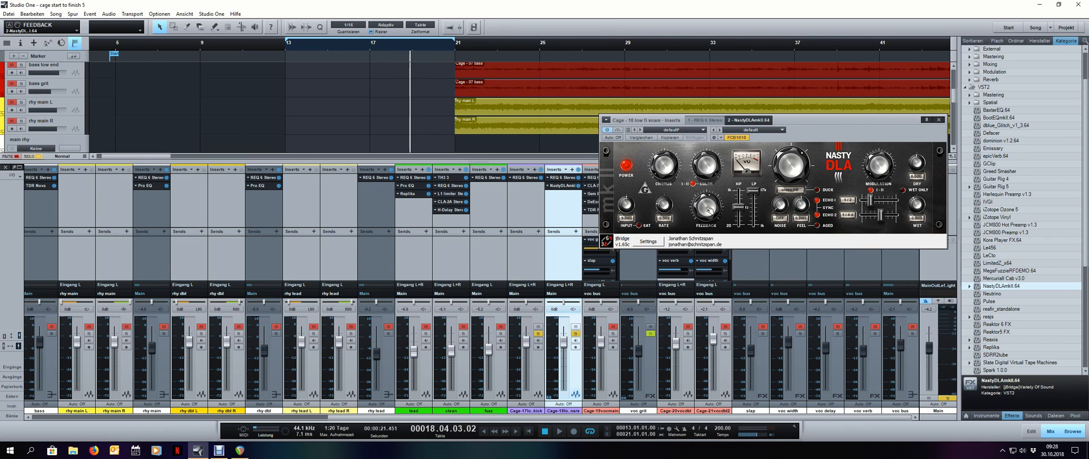
key("space")
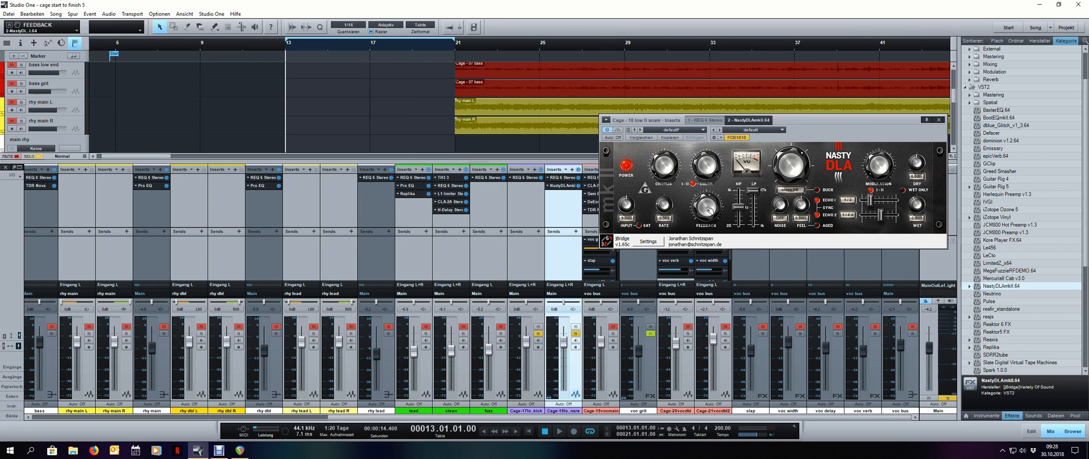
left_click_drag(838, 128, 870, 140)
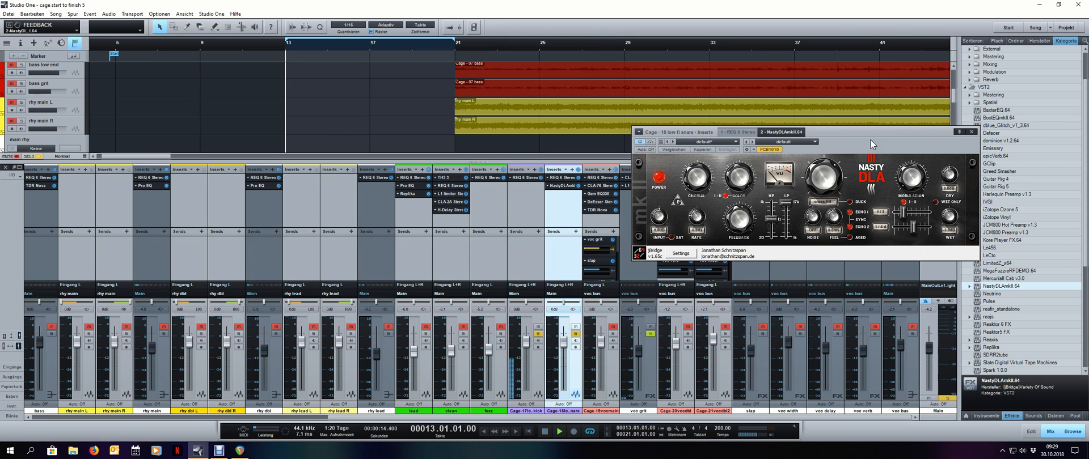
key("space")
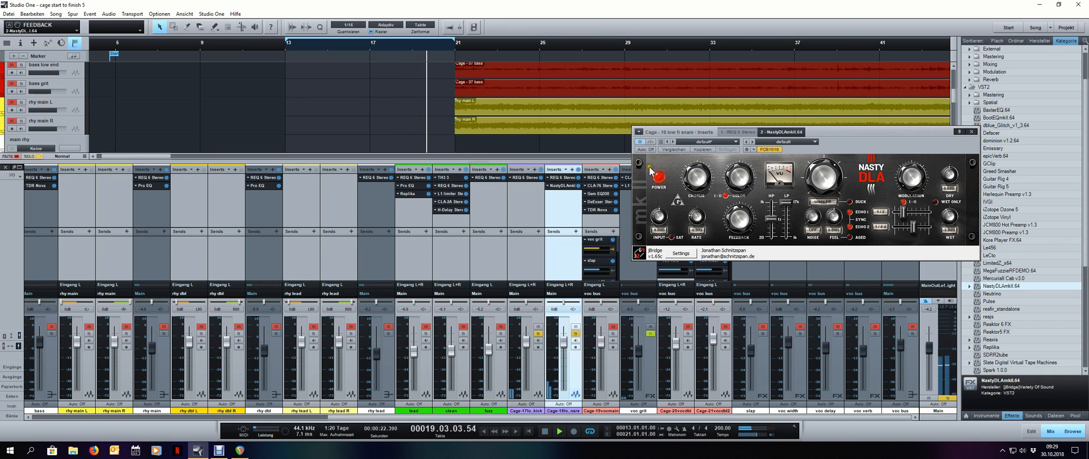
Automate the NastyDLA delay's bypass on the low fi snare track so it engages at bar 21
left_click(650, 142)
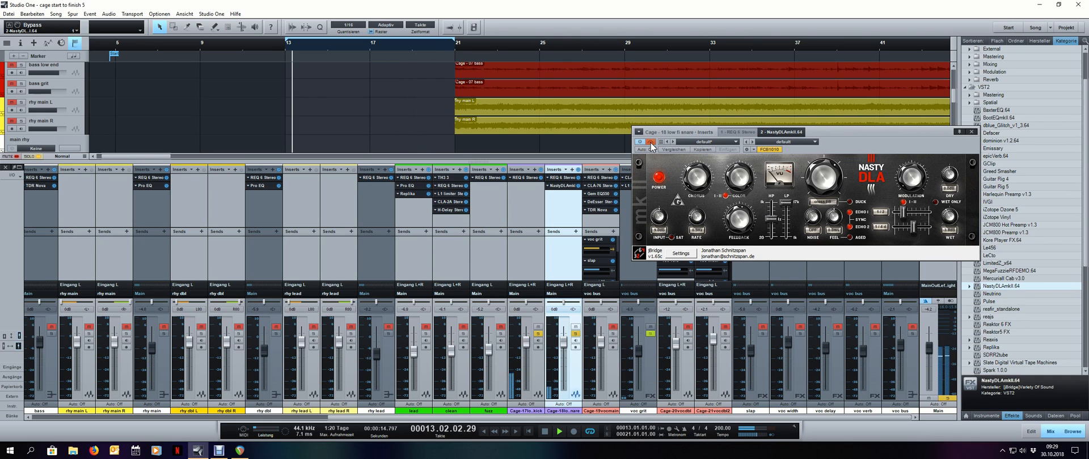
left_click(651, 144)
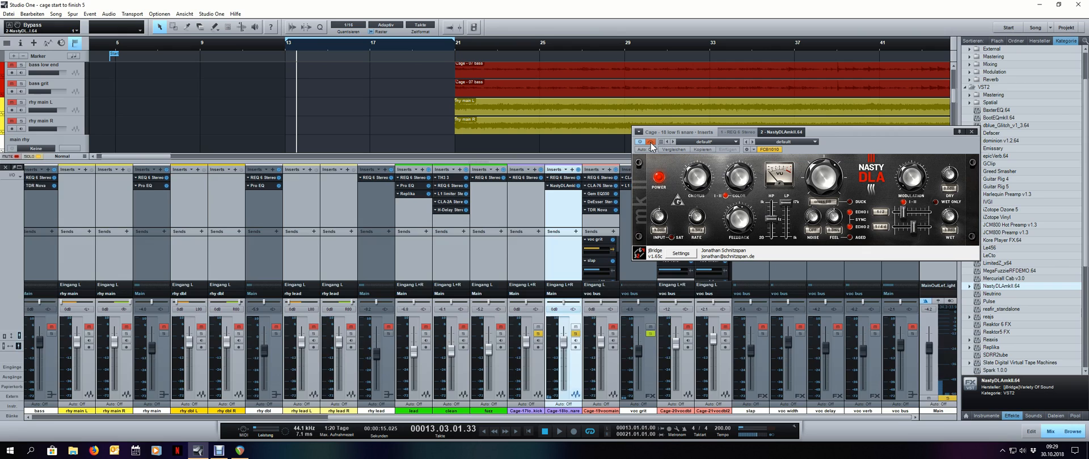
key("F3")
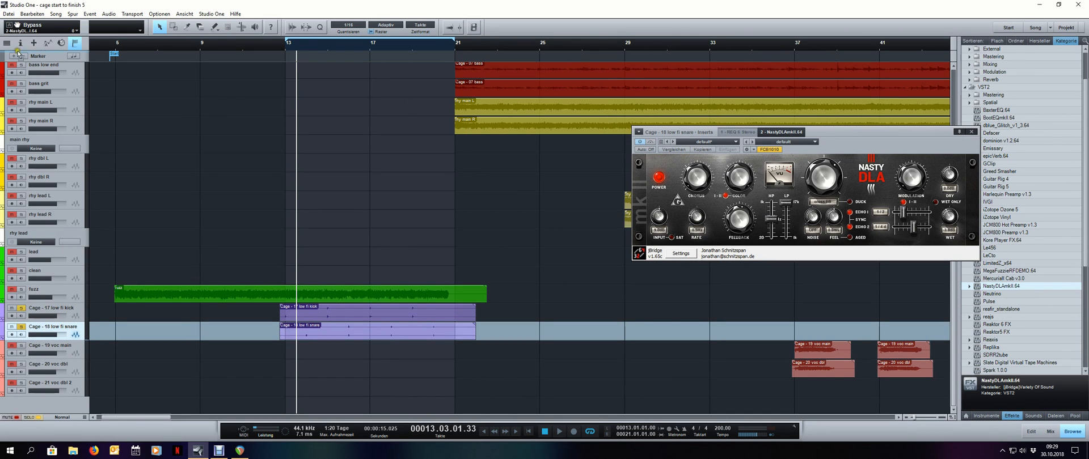
key("a")
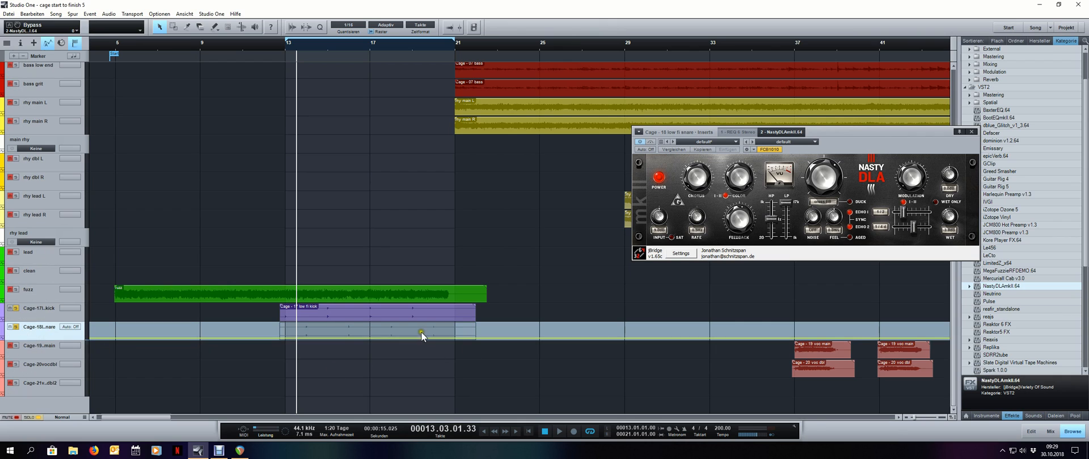
left_click_drag(448, 340, 456, 330)
Play the loop through bar 21 to check the delay's bypass automation, and return to the clip view
key("slash")
key("space")
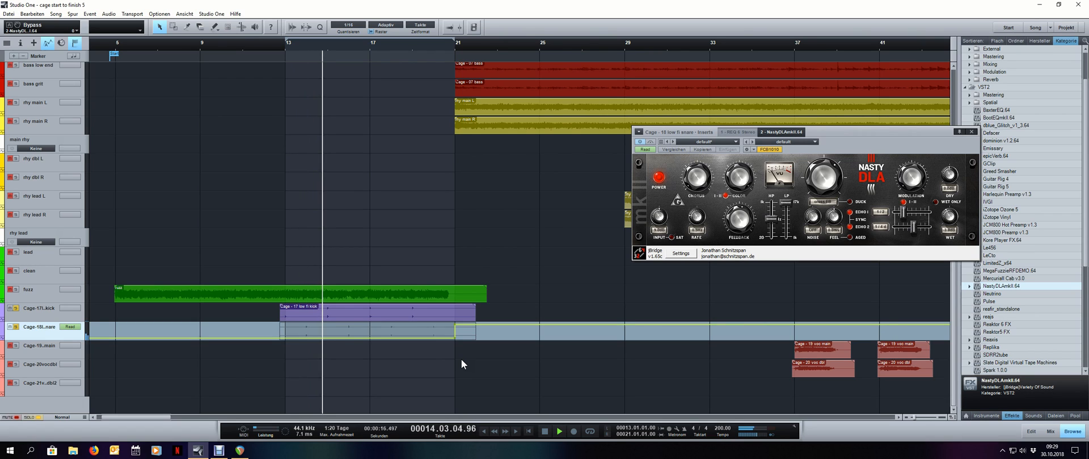
key("a")
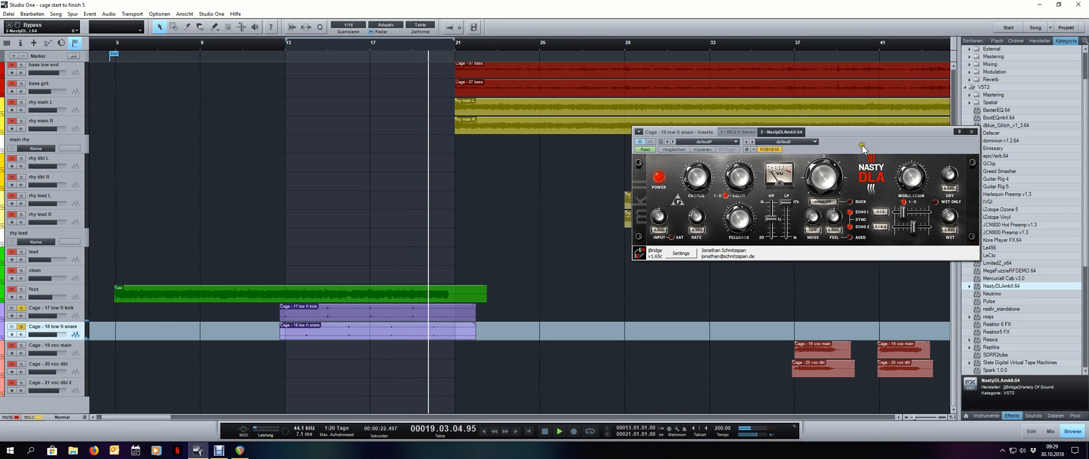
key("space")
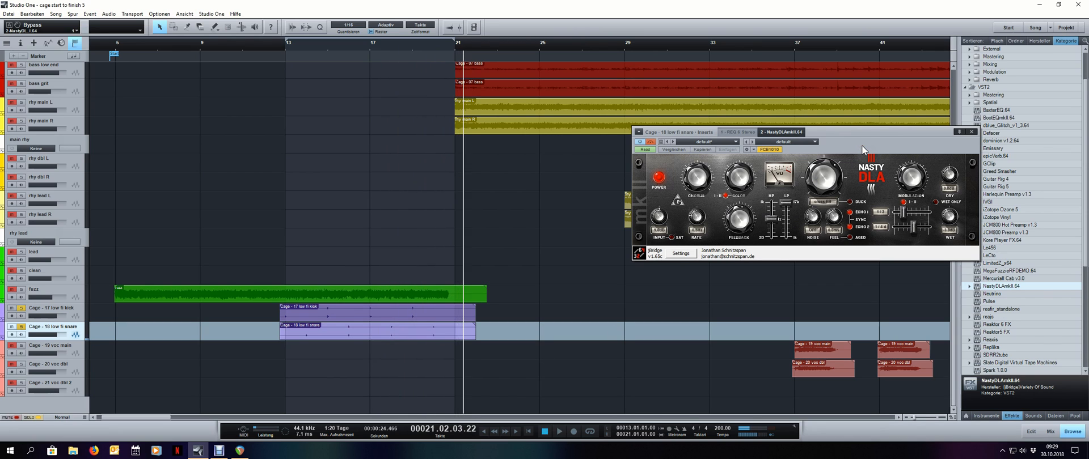
Add Guitar Rig 5 as a shared send effect for the low fi kick and snare, naming its channel intro amb verb
key("F3")
left_click(971, 132)
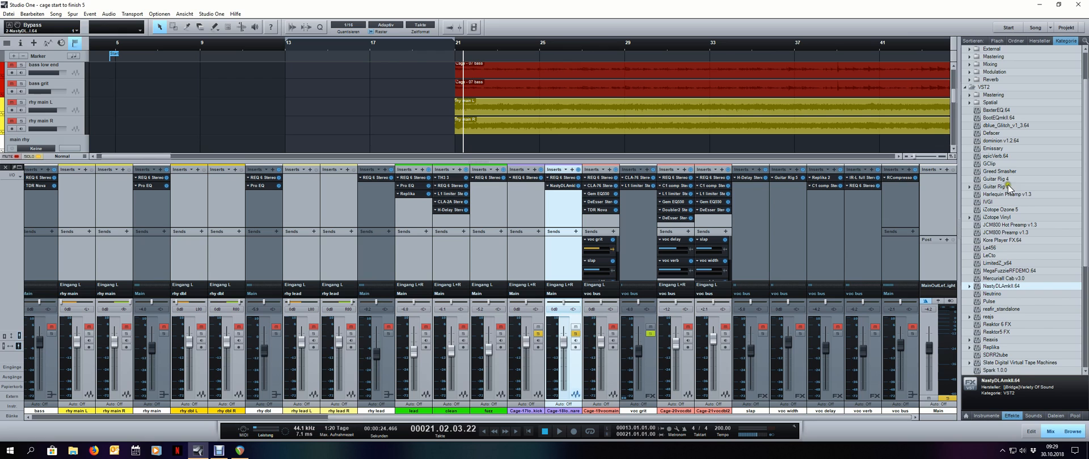
left_click_drag(1009, 190, 567, 249)
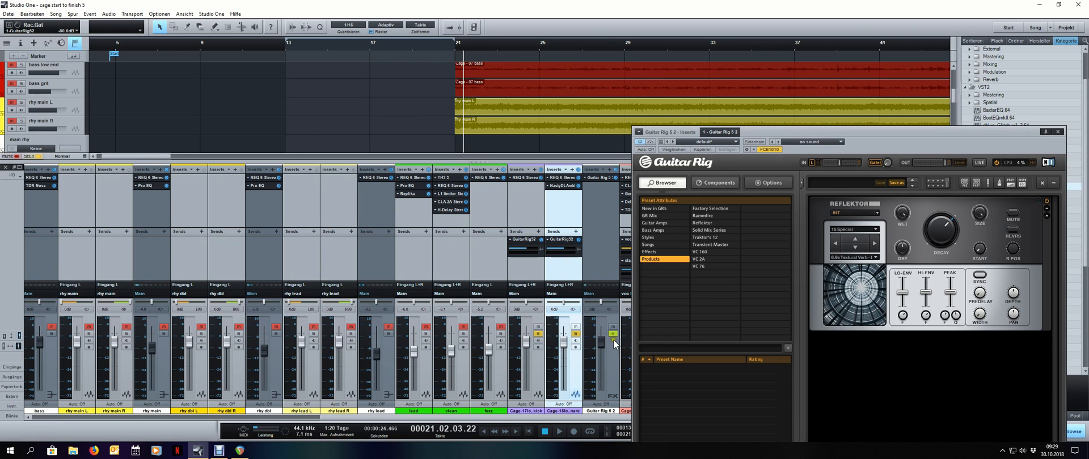
double_click(603, 410)
type("intro amb verb")
key("Return")
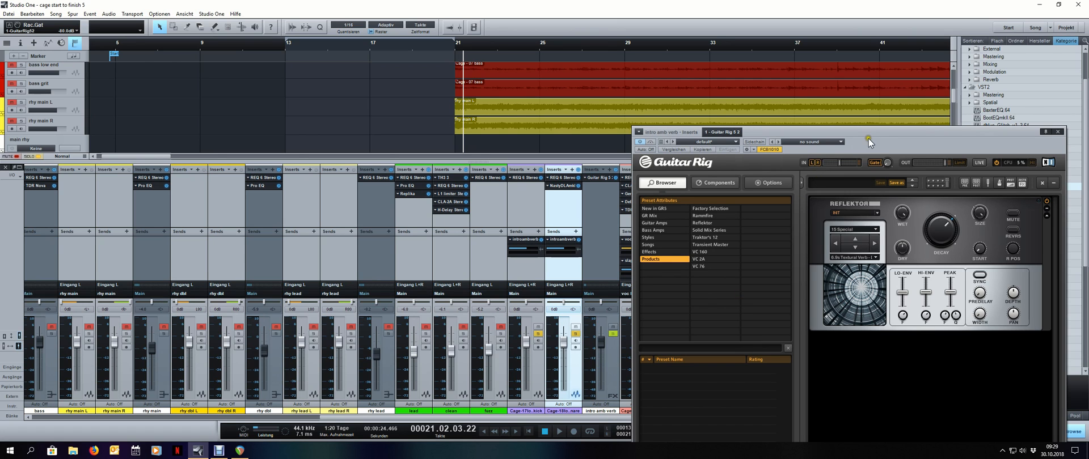
Load the 5.8s Large Hall - Digital response from Big Halls in Reflektor and play the loop
left_click_drag(869, 139, 883, 84)
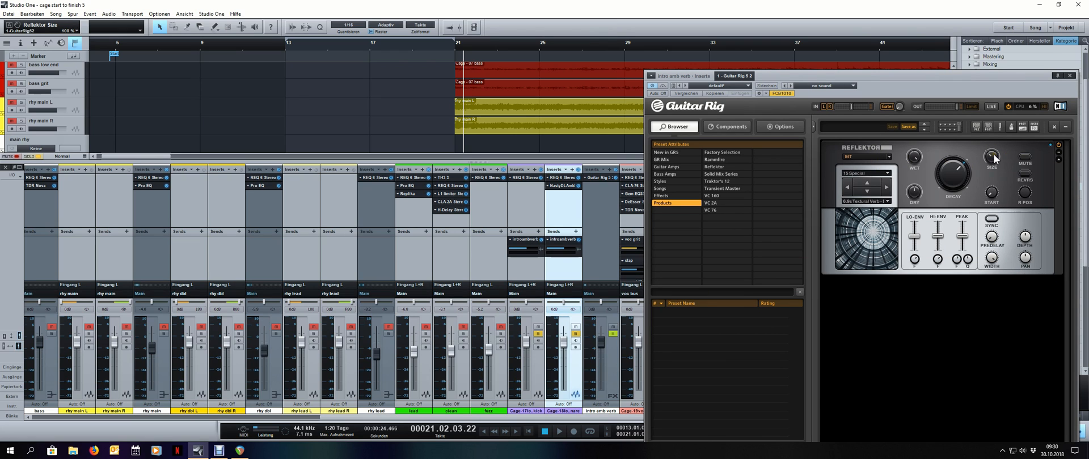
left_click(868, 178)
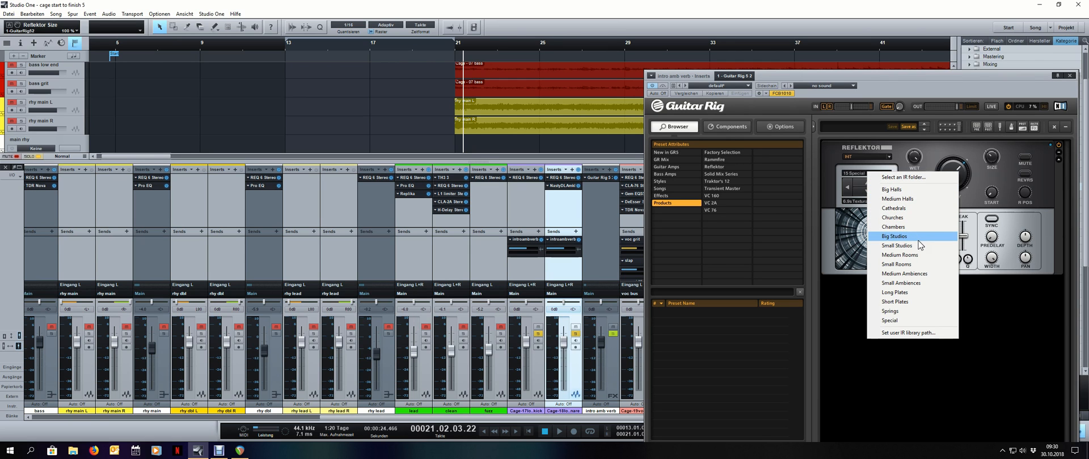
left_click(913, 189)
left_click(872, 202)
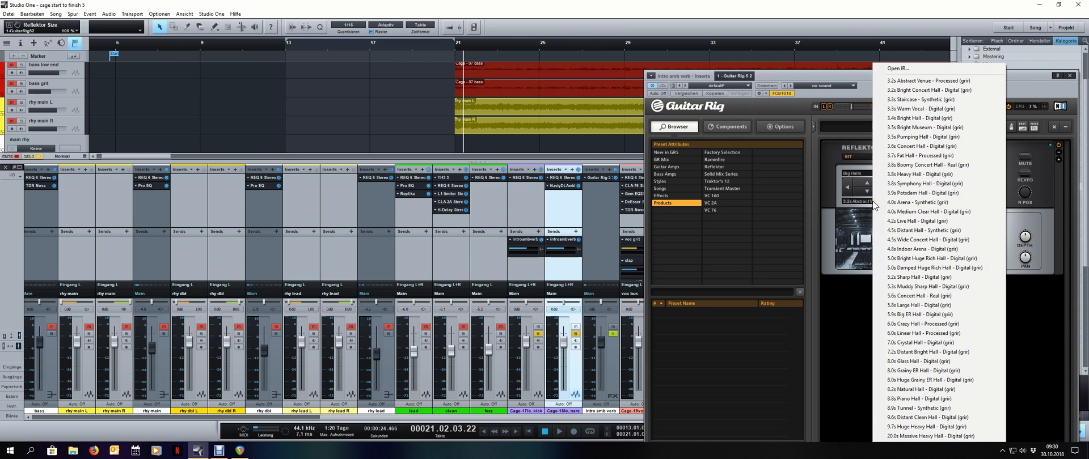
left_click(962, 306)
key("space")
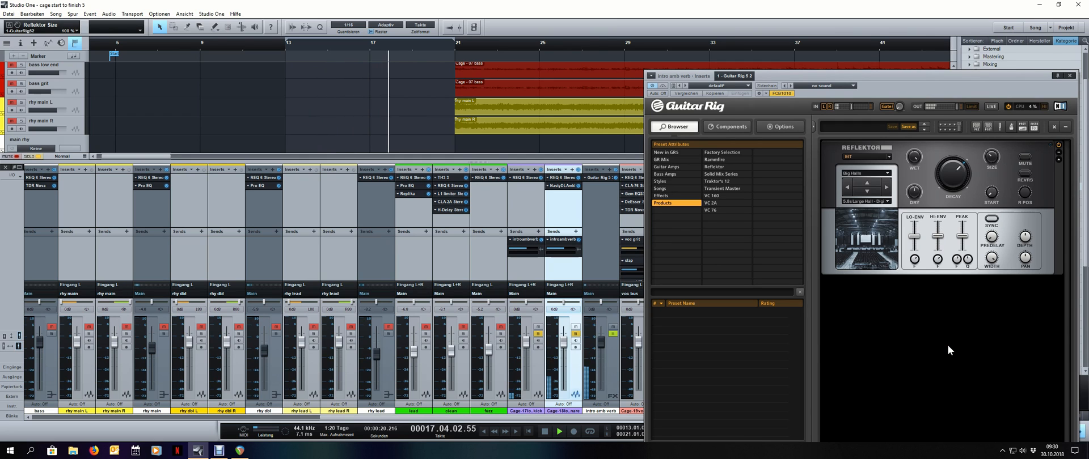
Check Reflektor's wet level and lower the intro amb verb channel's volume to -6.0 dB while listening to the loop
left_click(1070, 76)
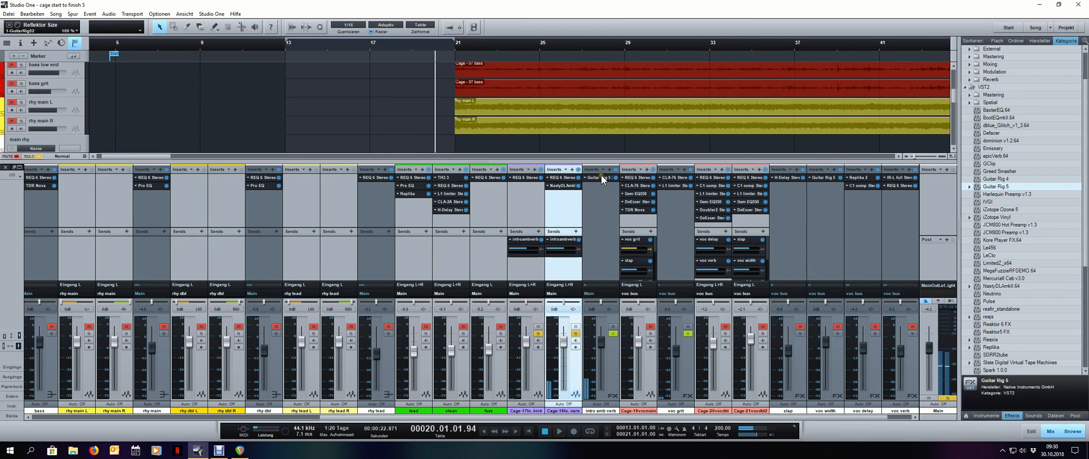
left_click(600, 177)
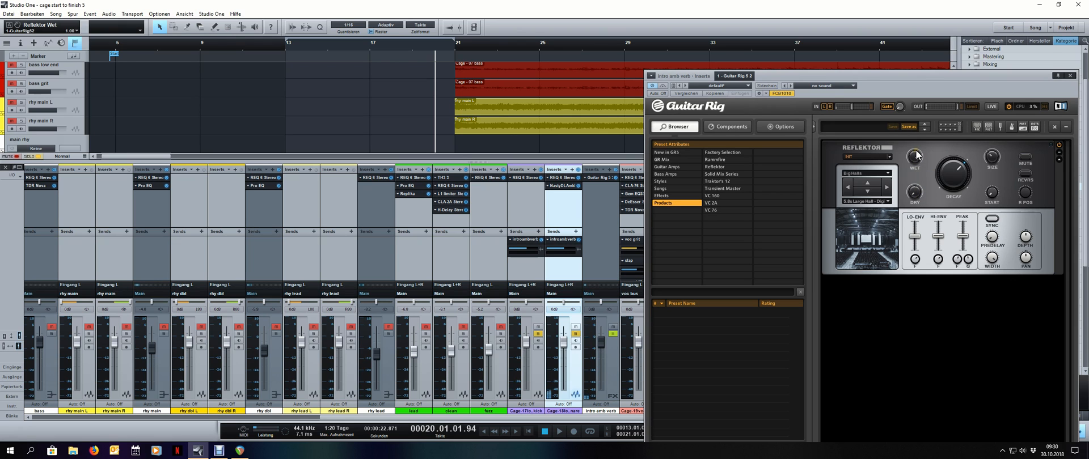
key("KP_1")
key("space")
left_click(1070, 75)
left_click_drag(598, 341, 597, 342)
key("space")
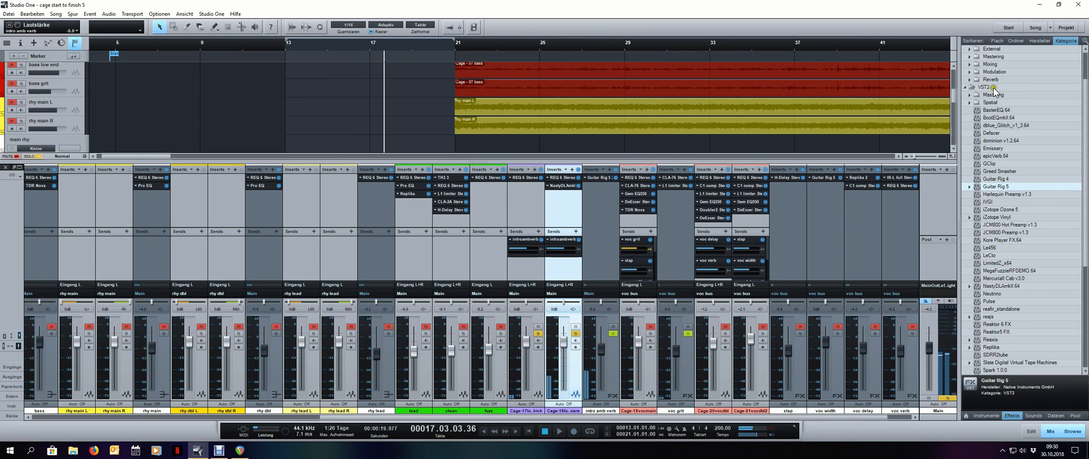
Insert the VST3 REQ 6 Stereo after Guitar Rig 5 on intro amb verb and enable a band 1 low cut at 126 Hz
left_click(993, 89)
left_click(992, 135)
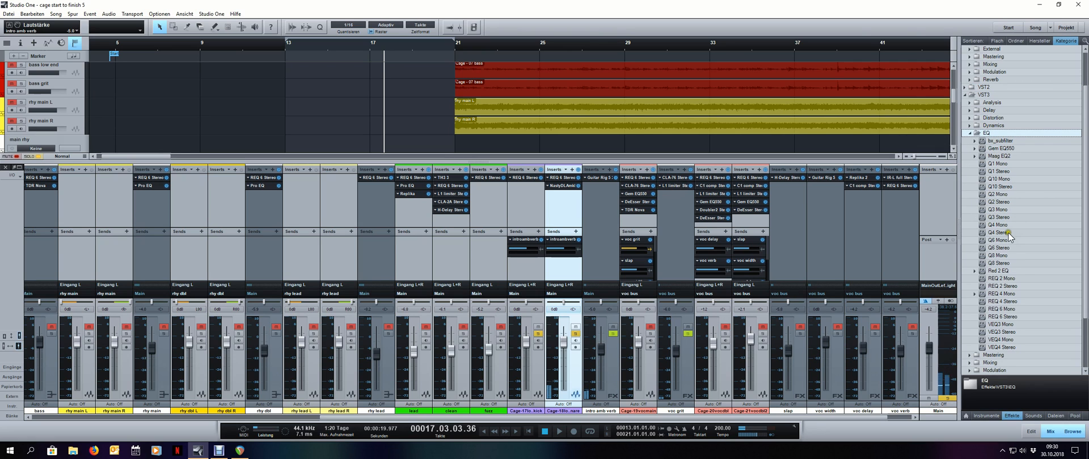
left_click(1016, 318)
left_click_drag(1018, 317, 598, 236)
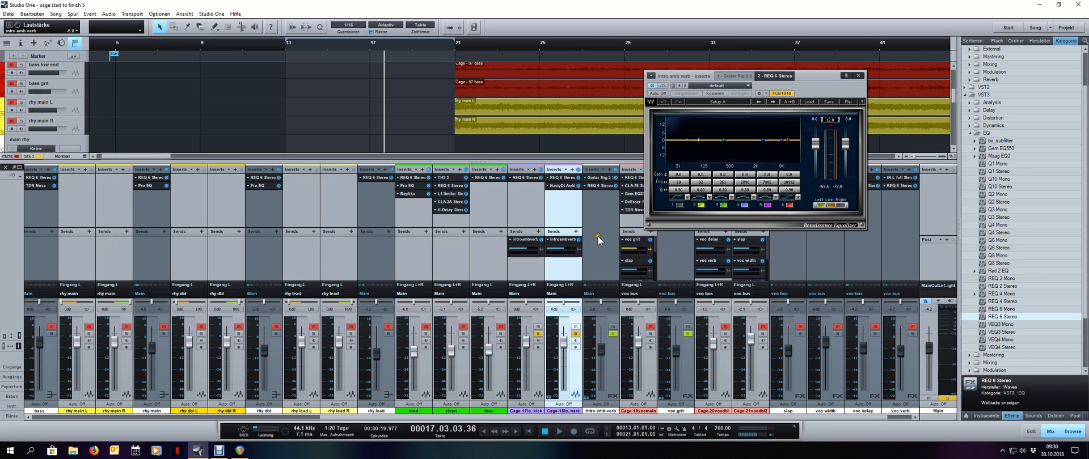
left_click(677, 206)
mouse_move(680, 182)
left_mouse_down()
mouse_move(707, 185)
mouse_move(685, 185)
left_mouse_up()
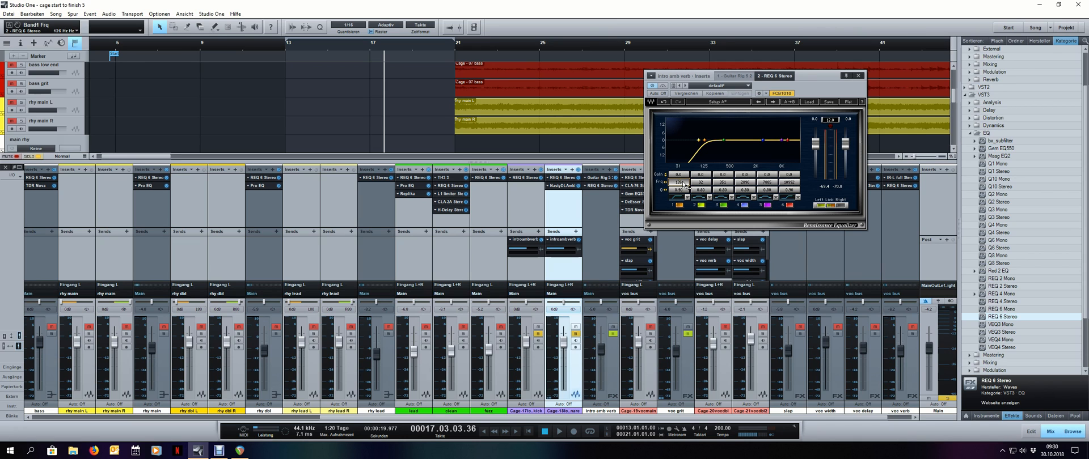
Audition the reverb's low cut from bar 13 and lower its band 1 frequency during playback
left_click(285, 44)
key("space")
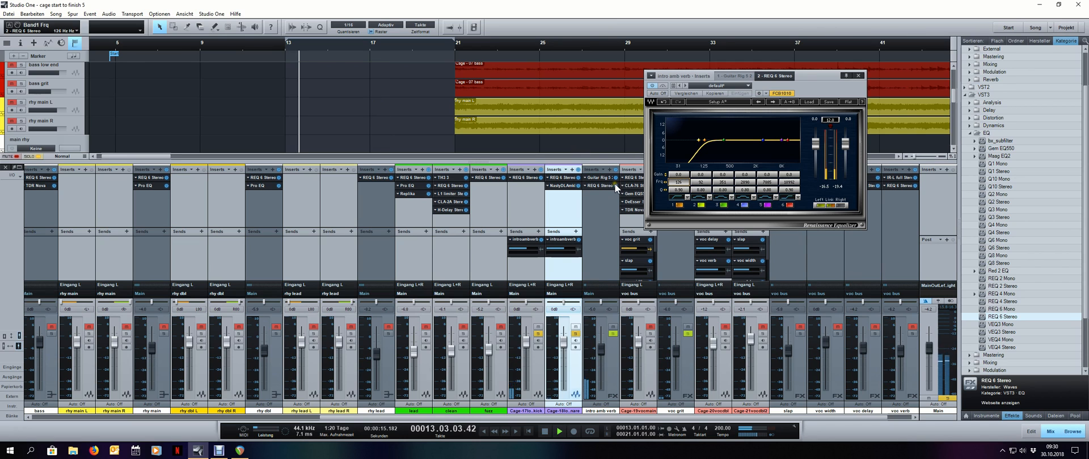
key("space")
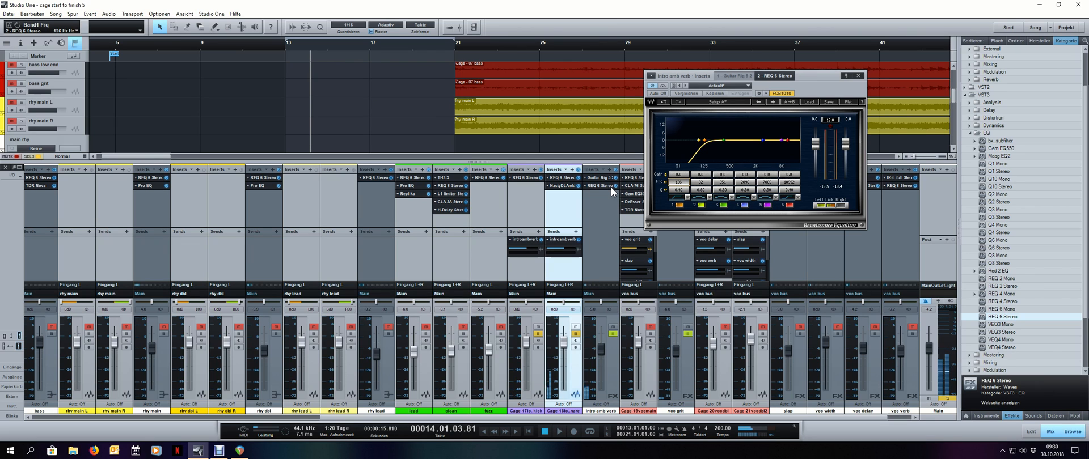
key("space")
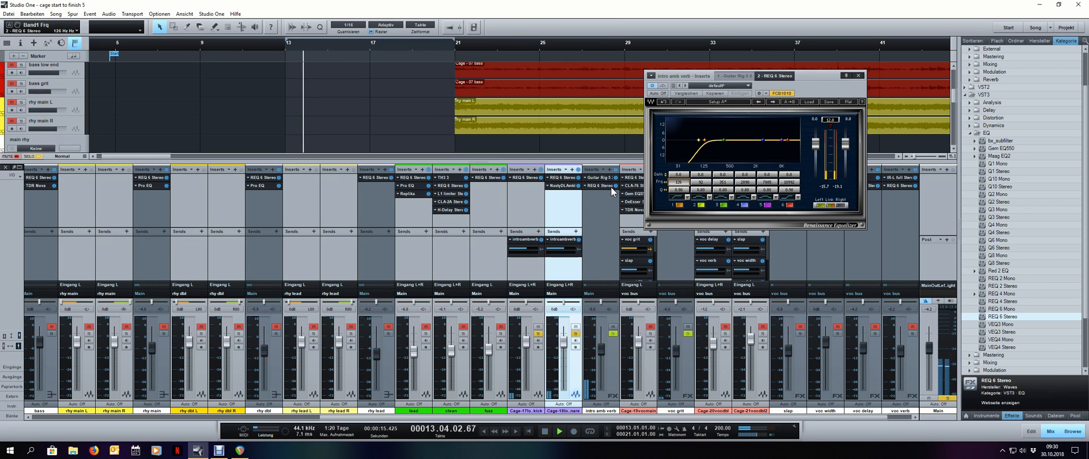
left_click_drag(673, 189, 701, 183)
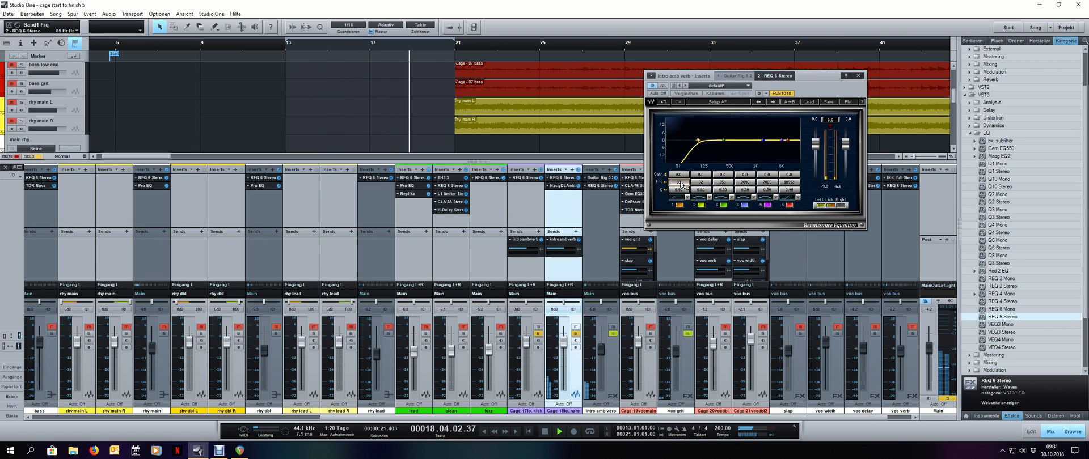
key("space")
Clear the solos, unmute the low fi kick and snare, and play the intro from bar 13
left_click(576, 334)
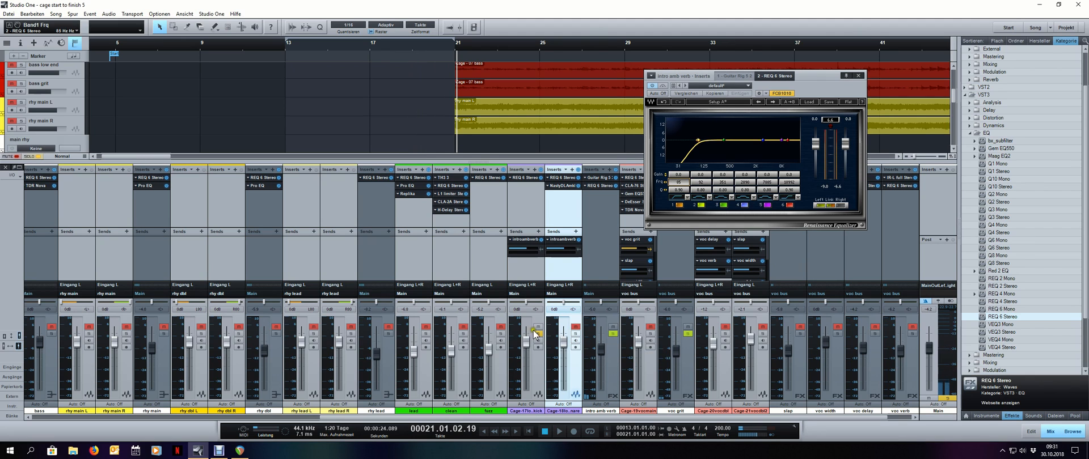
left_click(612, 334)
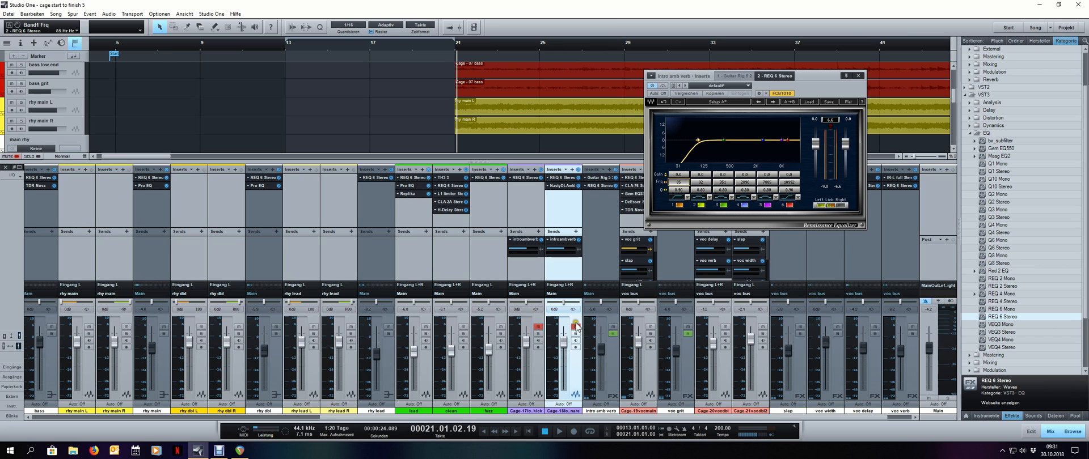
left_click(575, 328)
left_click(283, 46)
key("space")
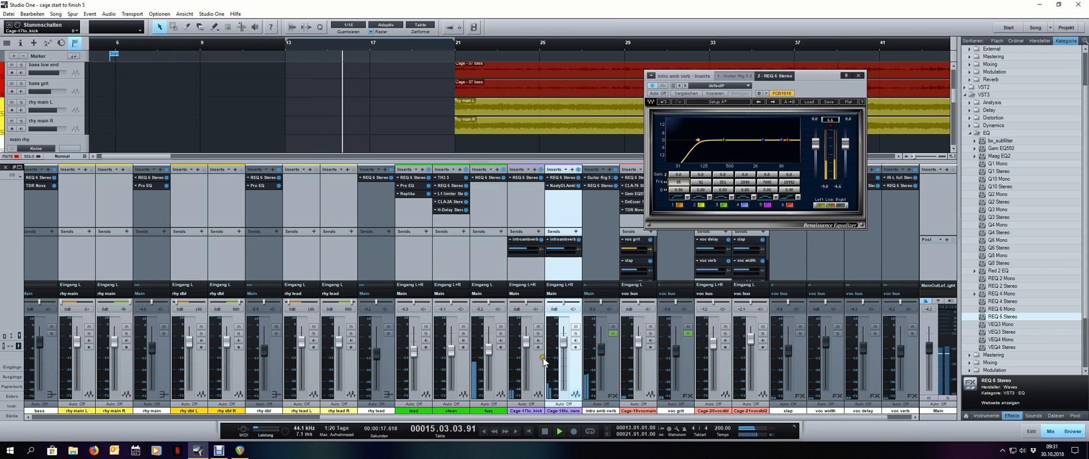
Raise the low-cut frequency of the low fi snare's REQ 6 to 415 Hz during playback
left_click(570, 178)
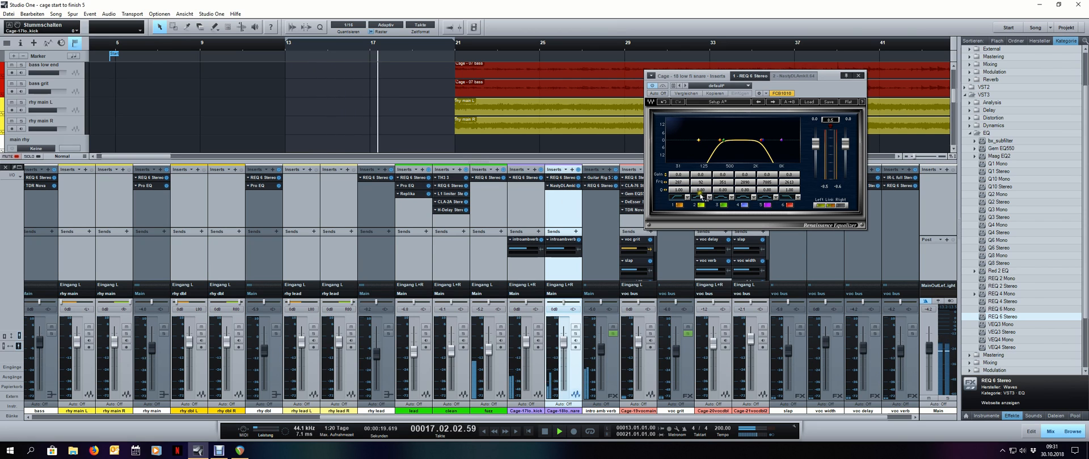
left_click_drag(685, 183, 737, 193)
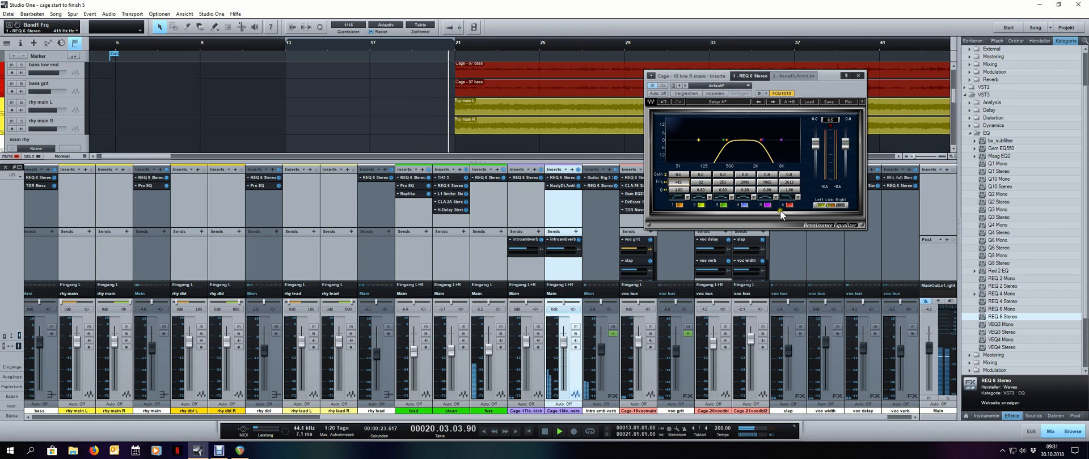
left_click(859, 74)
key("space")
Raise the intro amb verb REQ 6's band 1 low cut to 127 Hz and audition it from bar 13
left_click(604, 186)
left_click(287, 46)
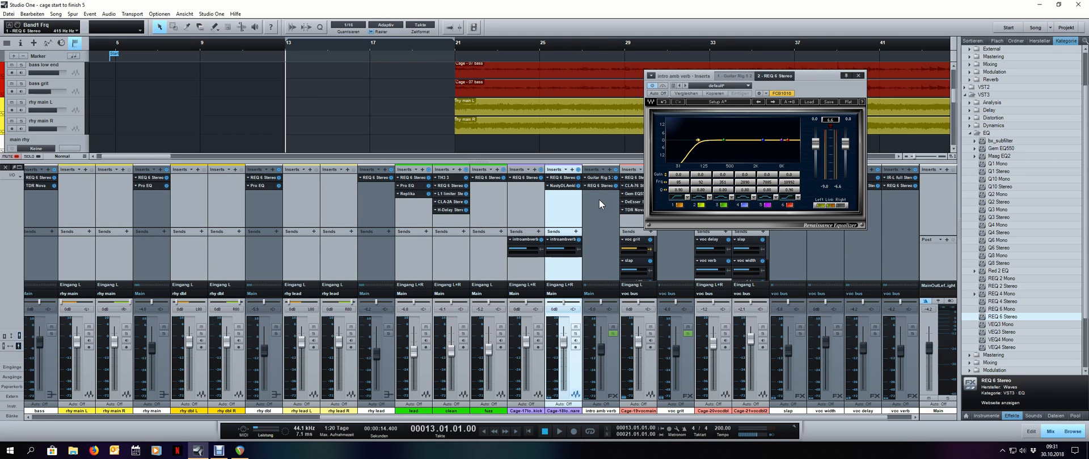
left_click_drag(674, 183, 690, 183)
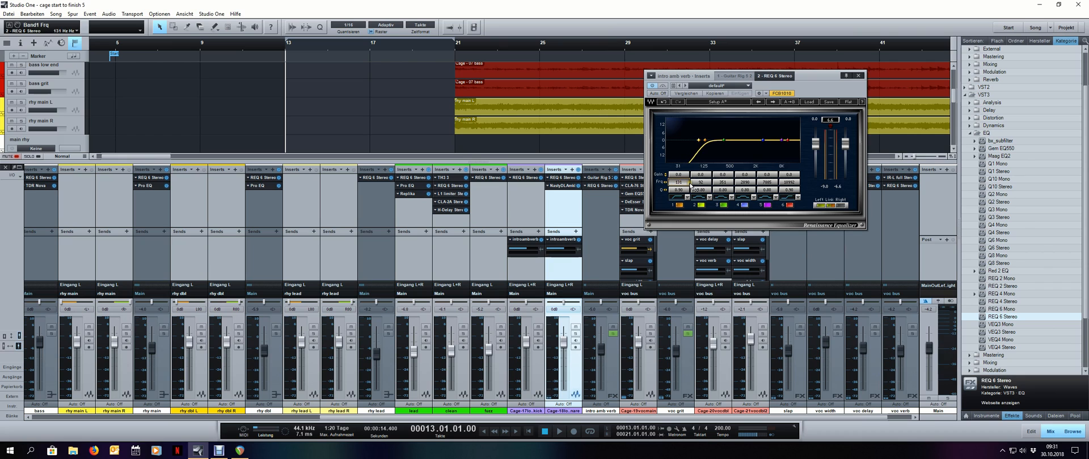
key("space")
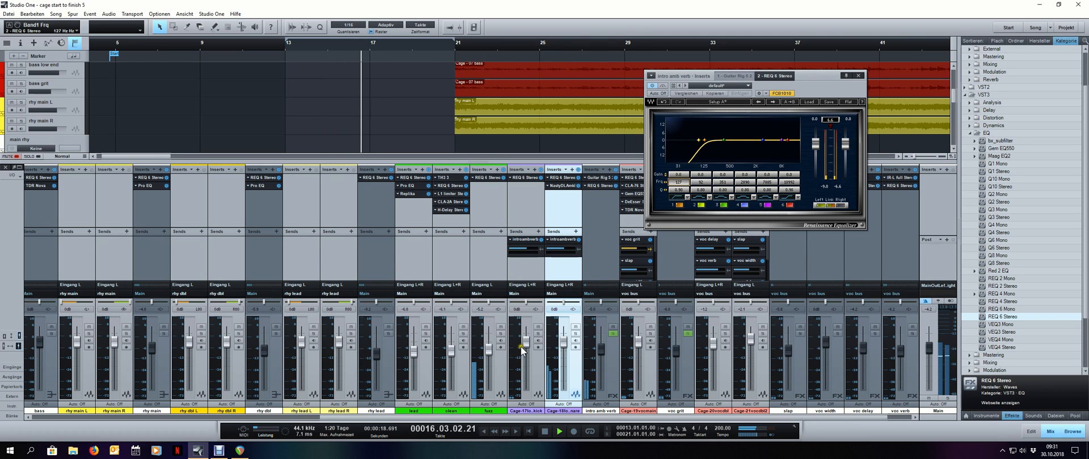
Lower the low fi kick channel's volume to -1.2 dB while the intro plays
scroll(526, 341, "down", 2)
scroll(526, 341, "down", 1)
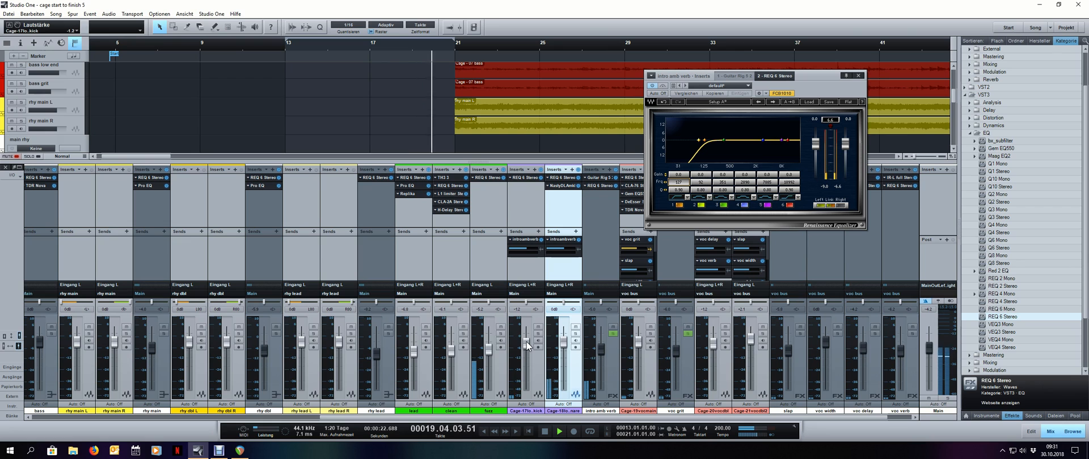
key("space")
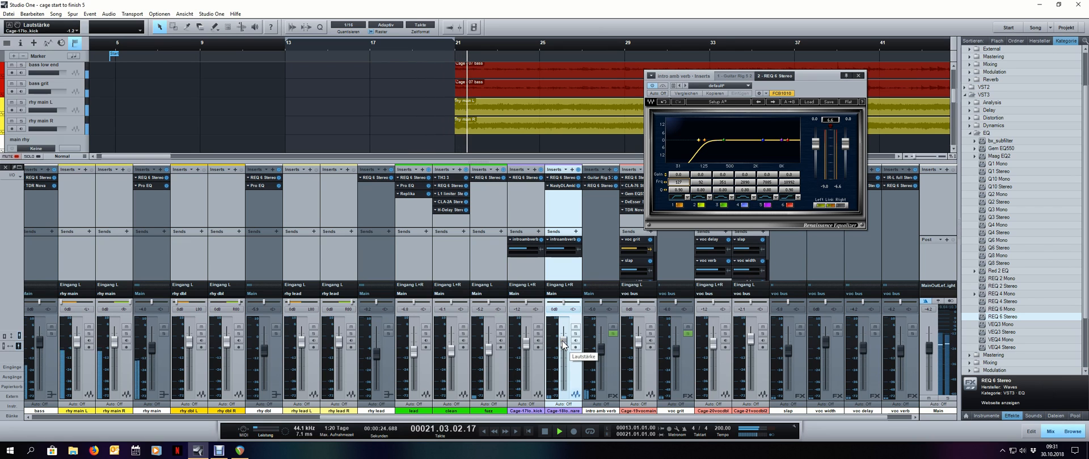
Show the low fi snare's automation lanes in the arrangement and move its bypass point to bar 20
key("F3")
left_click(1, 339)
scroll(318, 306, "down", 2)
left_click(471, 333)
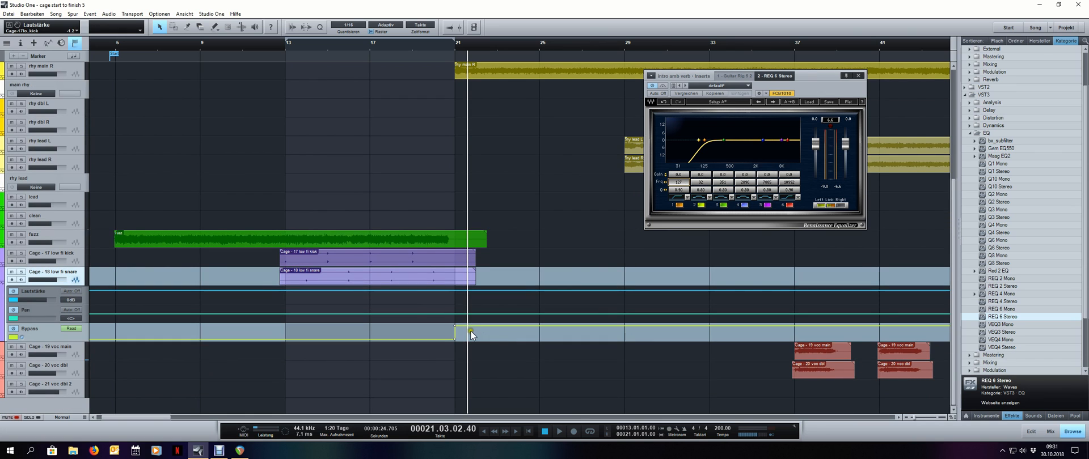
left_click_drag(453, 43, 393, 326)
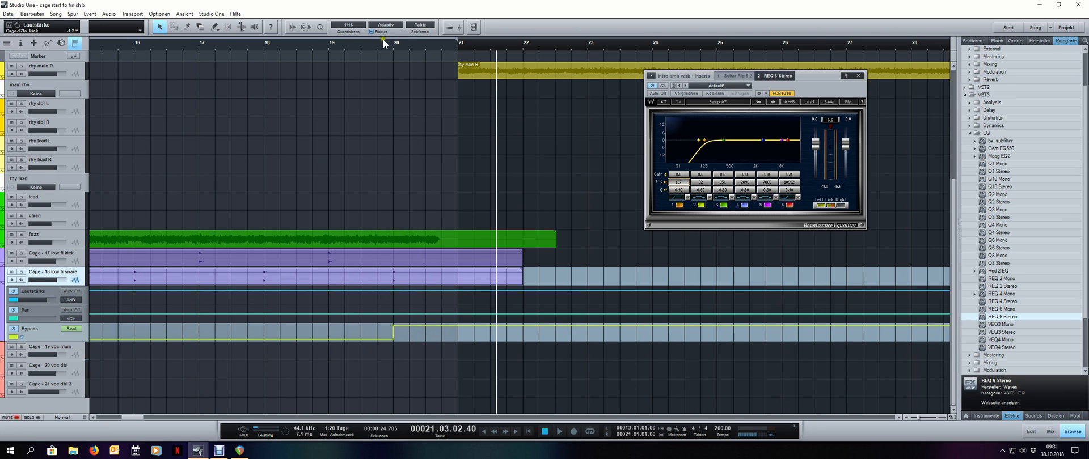
scroll(421, 49, "down", 5)
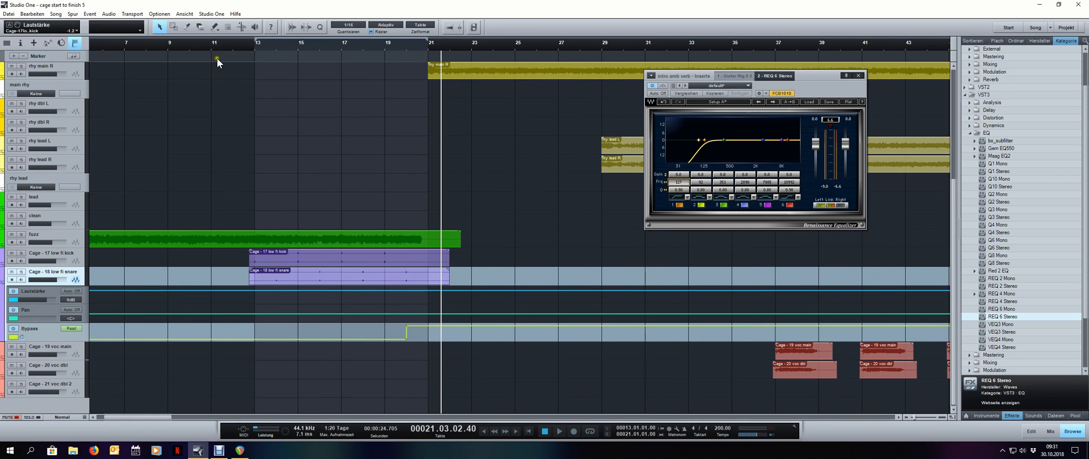
Collapse the low fi snare's automation lanes and play the song from bar 10.4 through the transition after the intro
left_click(206, 43)
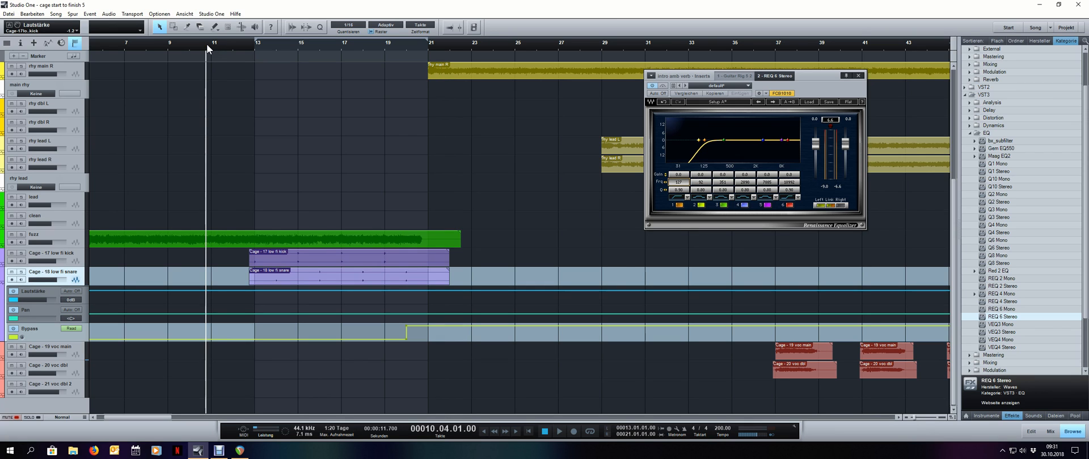
left_click(3, 287)
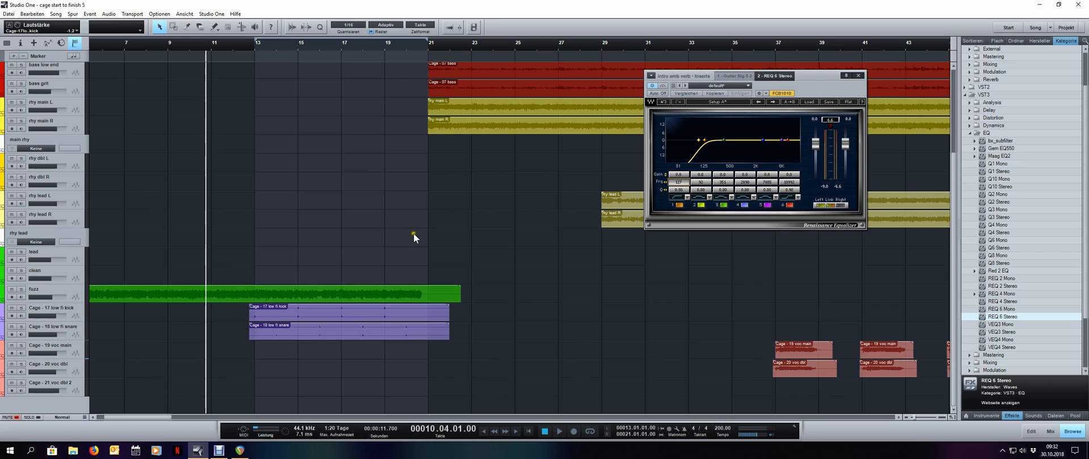
scroll(455, 46, "up", 1)
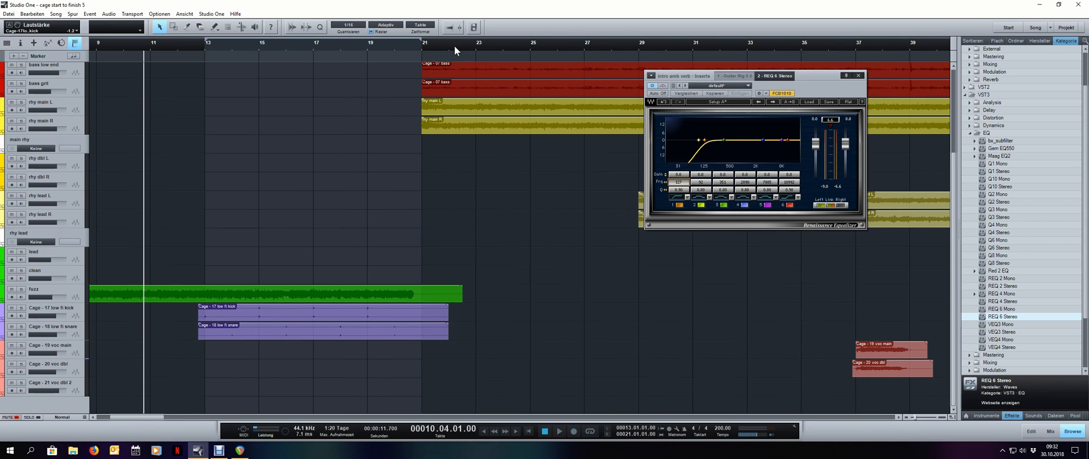
scroll(454, 46, "down", 1)
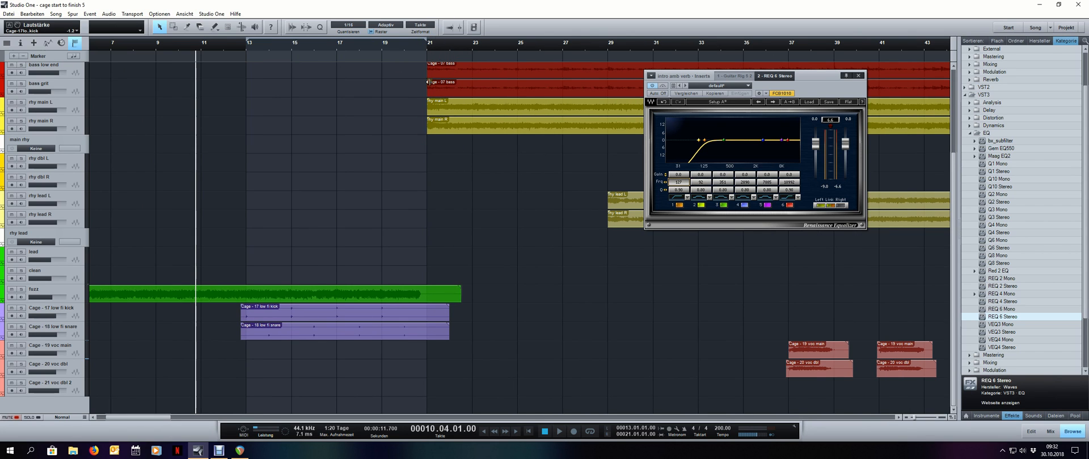
key("space")
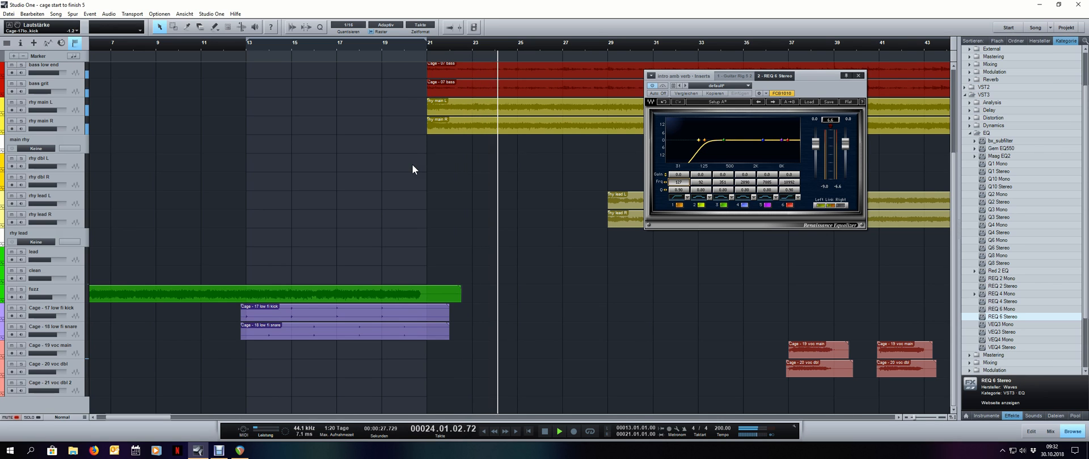
scroll(399, 187, "up", 4)
scroll(398, 195, "down", 4)
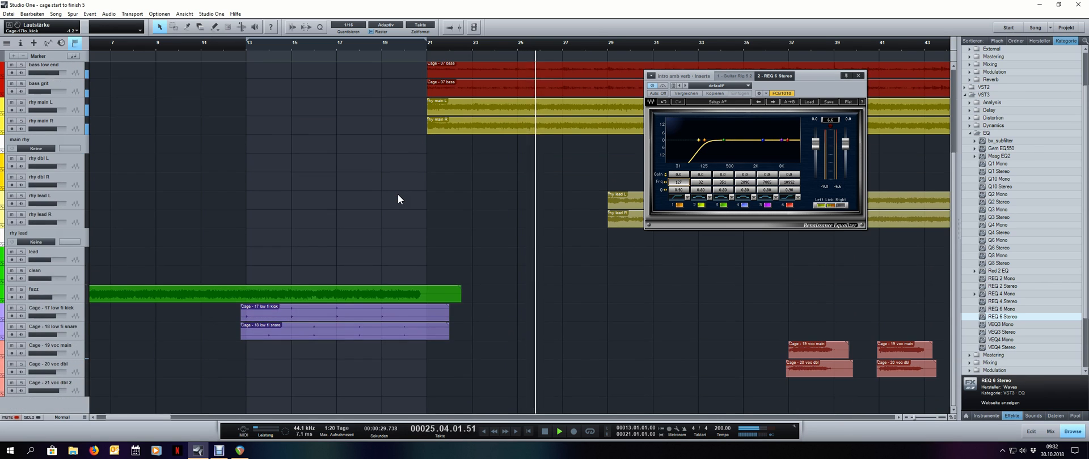
Close the REQ 6 window, stop playback and add an automation track for the intro amb verb's volume below the low fi snare
key("F3")
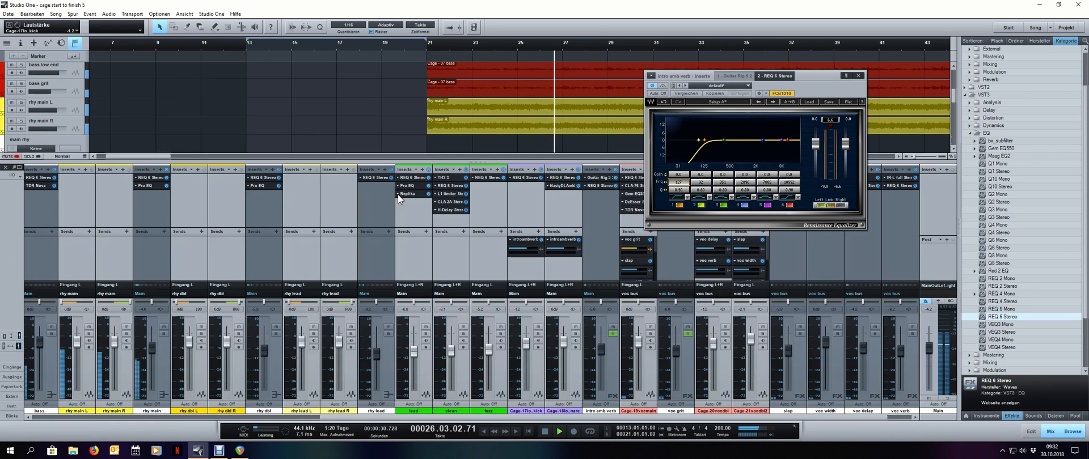
left_click(857, 76)
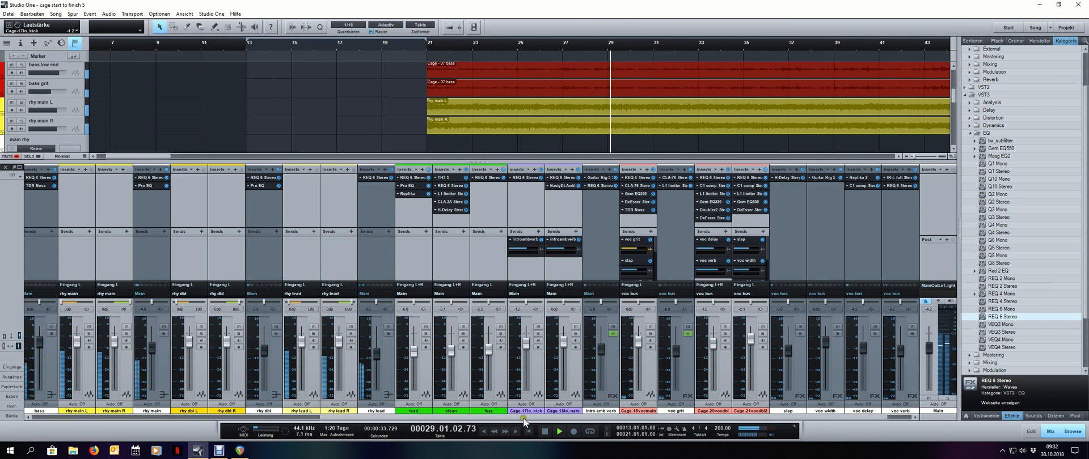
scroll(523, 418, "right", 2)
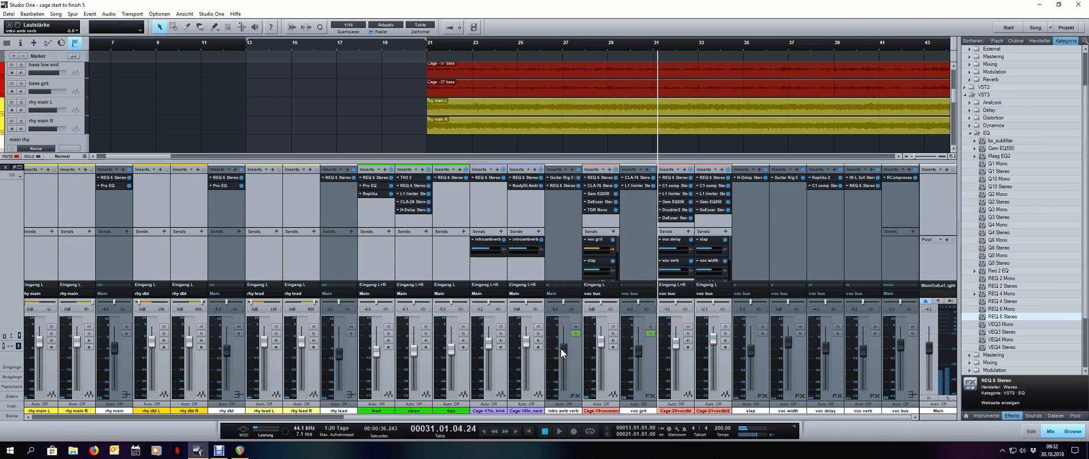
key("F3")
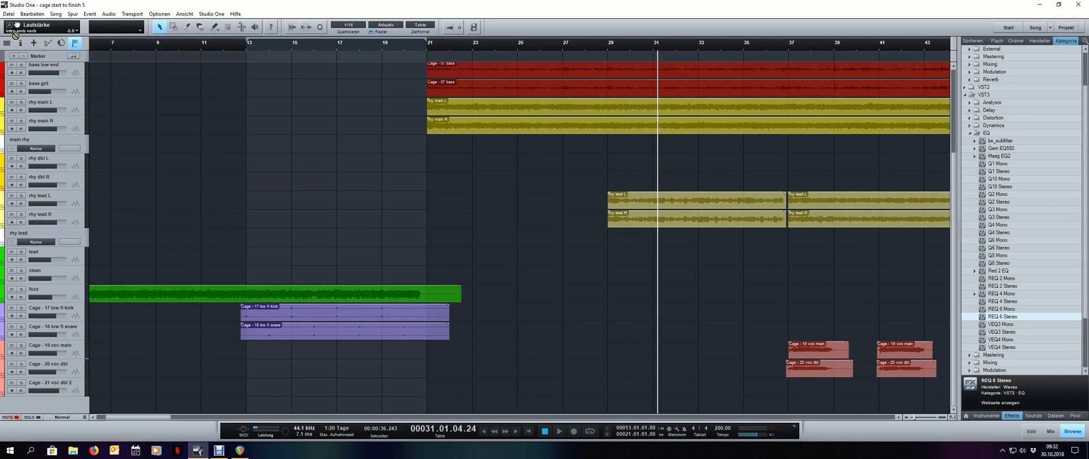
left_click(56, 338)
Color the new reverb automation track white and name it "intro verb"
left_click(45, 353)
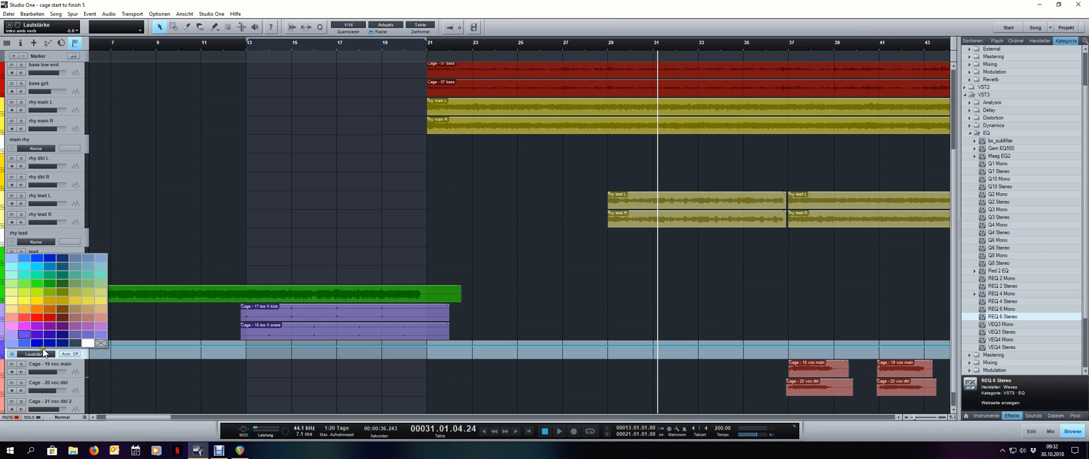
left_click(88, 343)
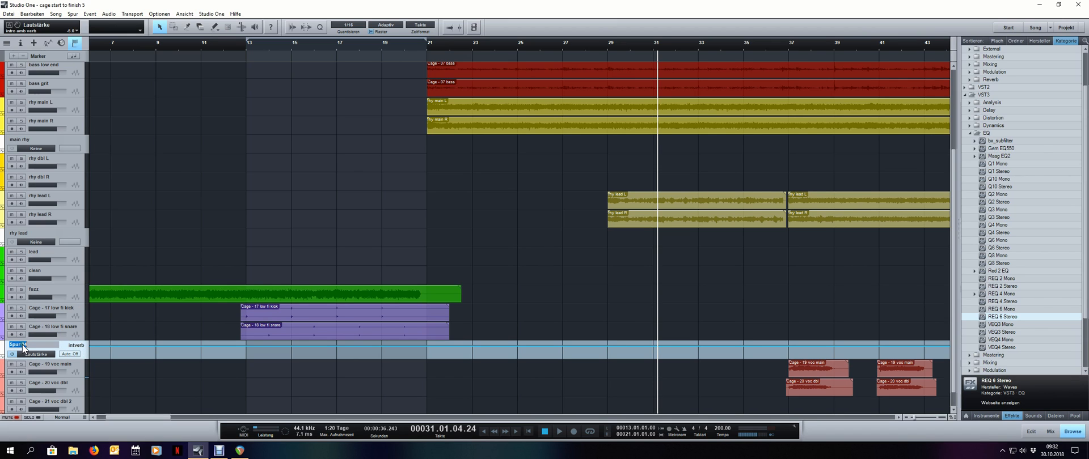
left_click(23, 345)
type("intro verb")
key("Return")
Fade the intro verb volume automation to silence from about bar 20.3 to bar 21.2 and audition the transition
scroll(409, 87, "up", 6)
left_click(433, 346)
left_click_drag(486, 349, 499, 367)
scroll(509, 406, "up", 5)
scroll(509, 406, "down", 1)
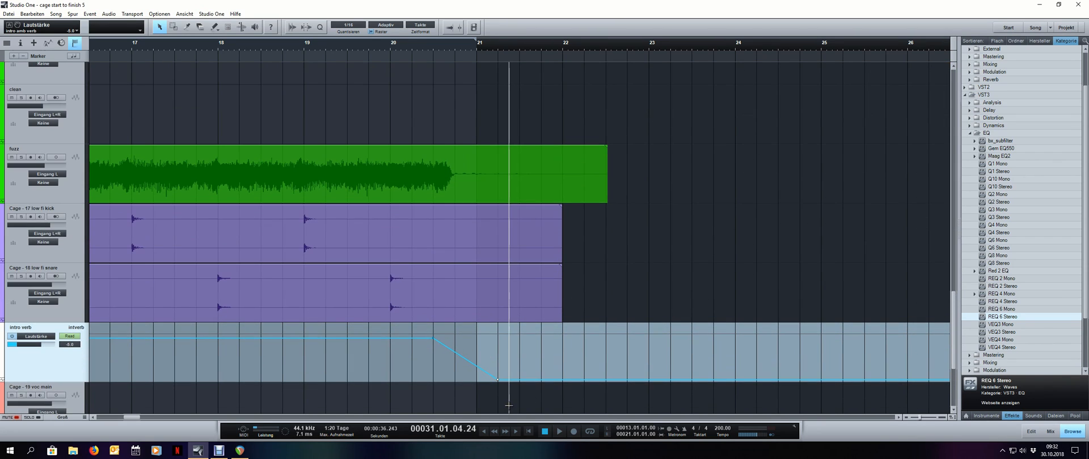
left_click(199, 49)
key("space")
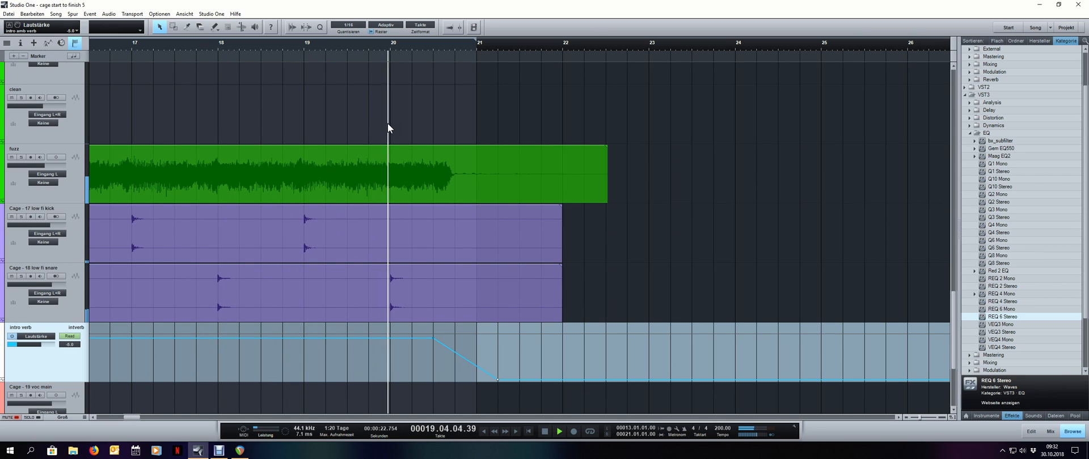
key("space")
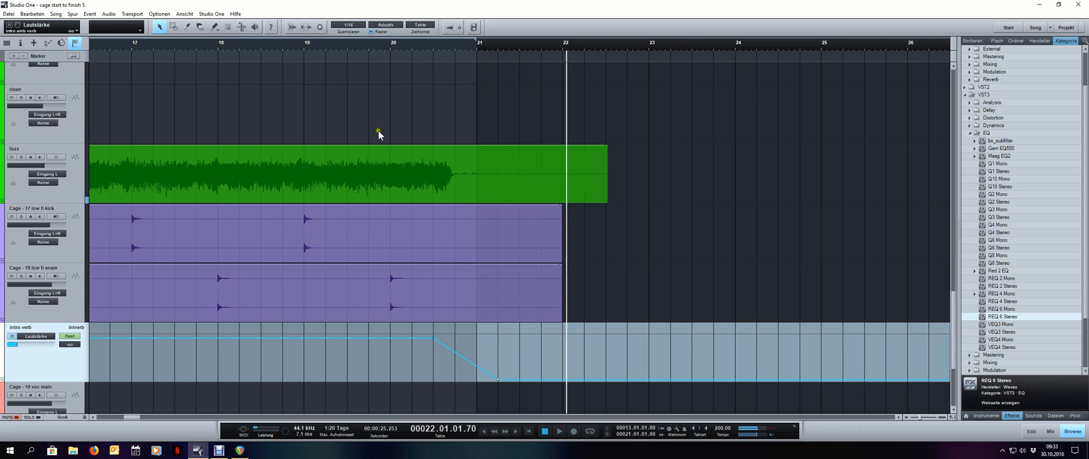
Move the low fi snare's bypass automation point to bar 20.4 and audition the end of the intro
left_click(2, 321)
left_click_drag(389, 363, 433, 365)
key("space")
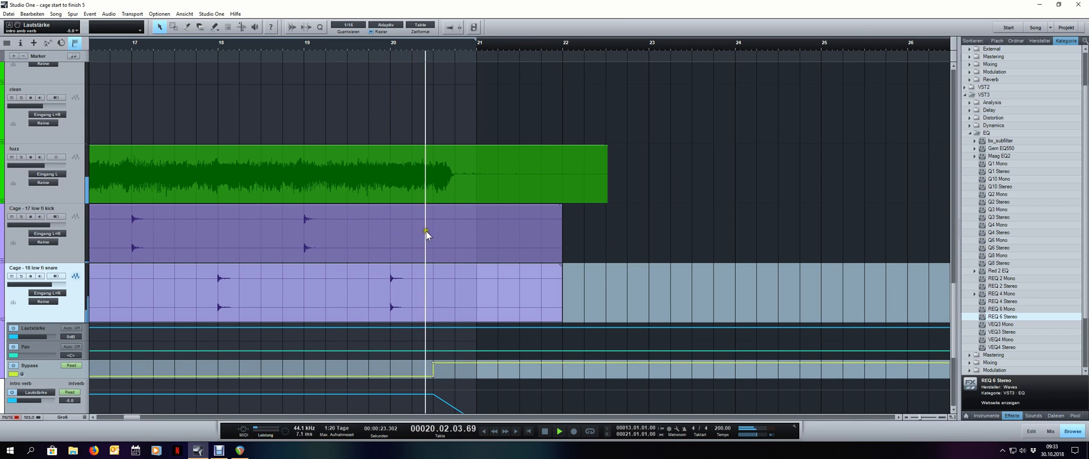
left_click_drag(435, 363, 454, 361)
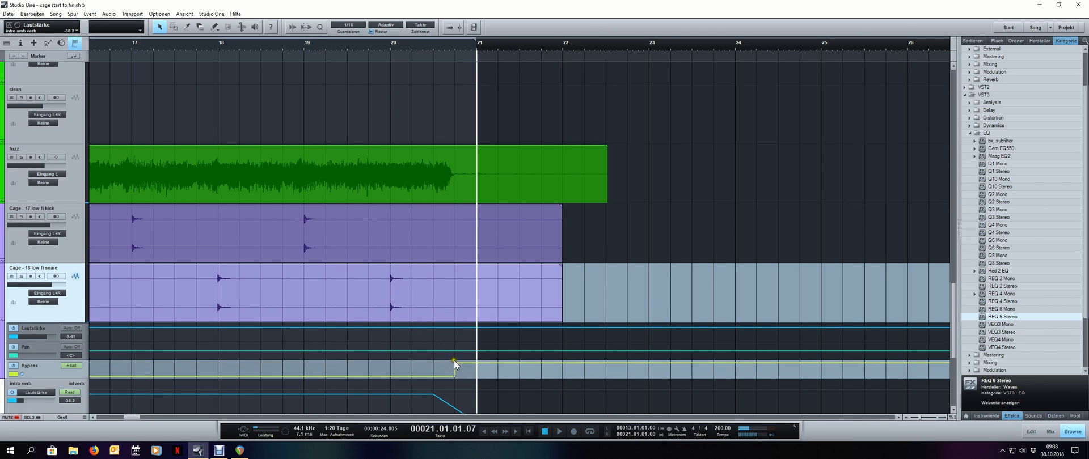
left_click(373, 52)
key("space")
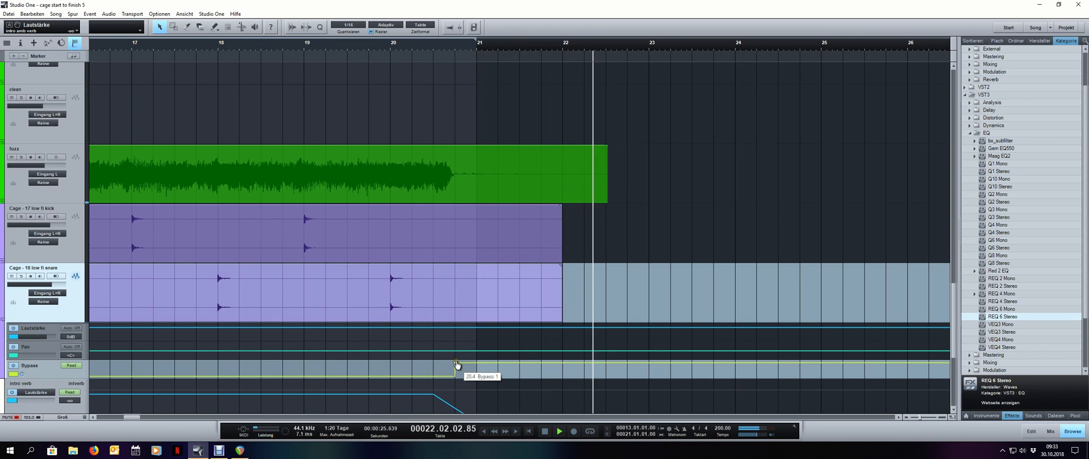
key("space")
Play the intro from bar 12.4 through the transition and collapse the low fi snare's automation lanes
scroll(461, 48, "down", 5)
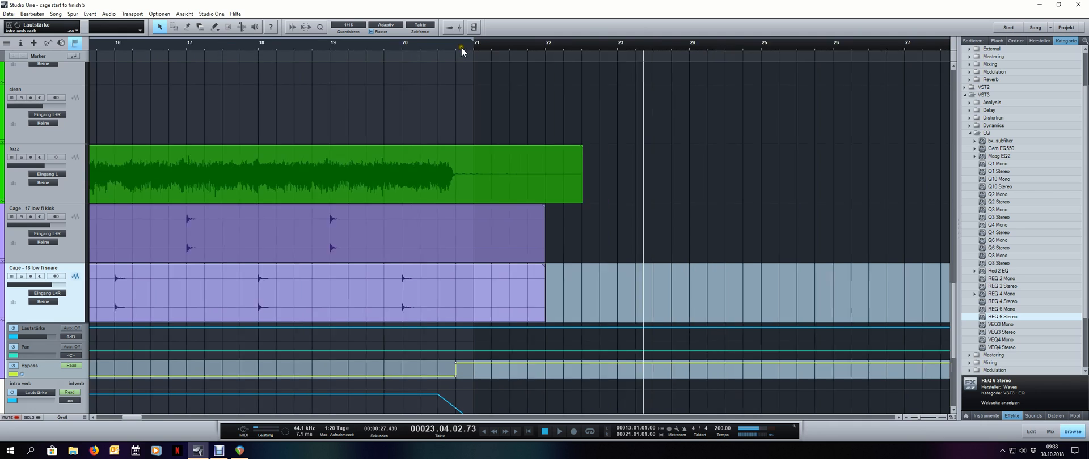
left_click(185, 40)
key("space")
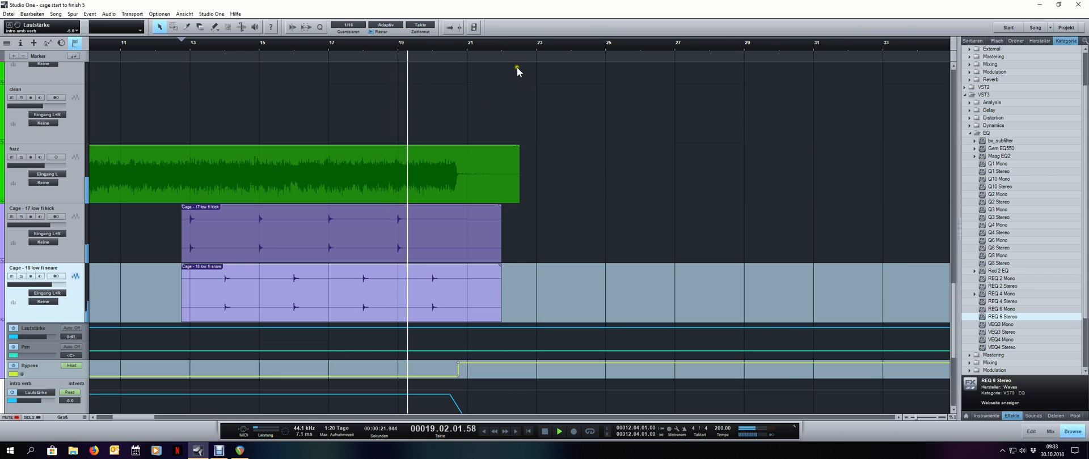
scroll(480, 43, "up", 3)
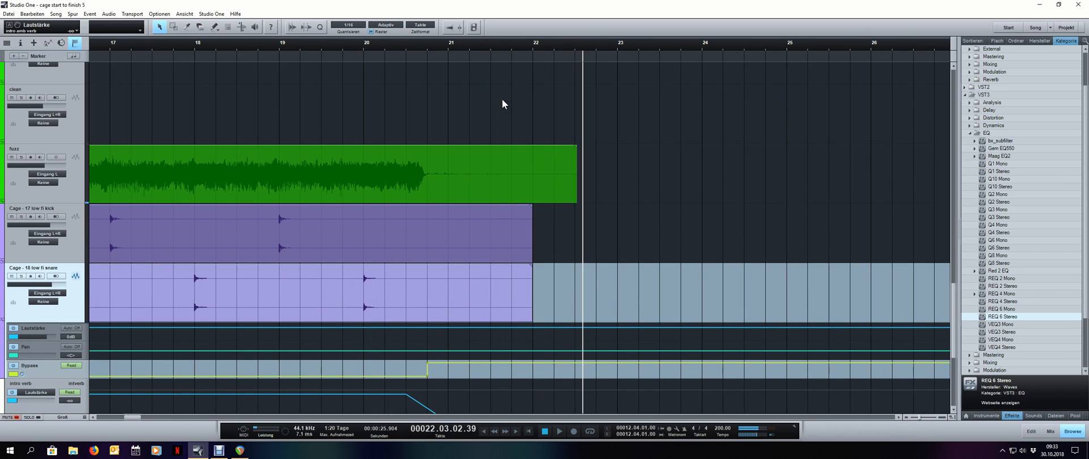
left_click(3, 321)
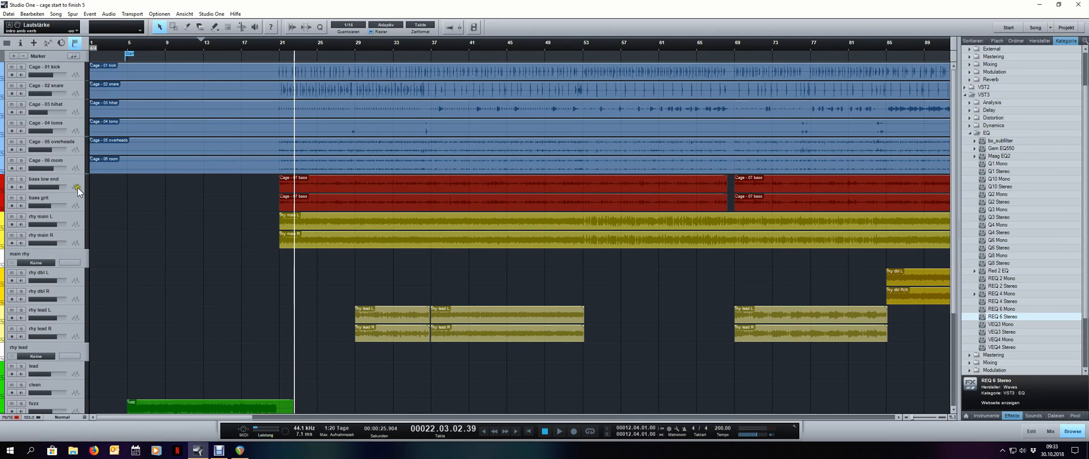
Play the full-band section after the intro and set an active loop from bar 37 to bar 45
left_click(77, 187)
scroll(334, 42, "up", 2)
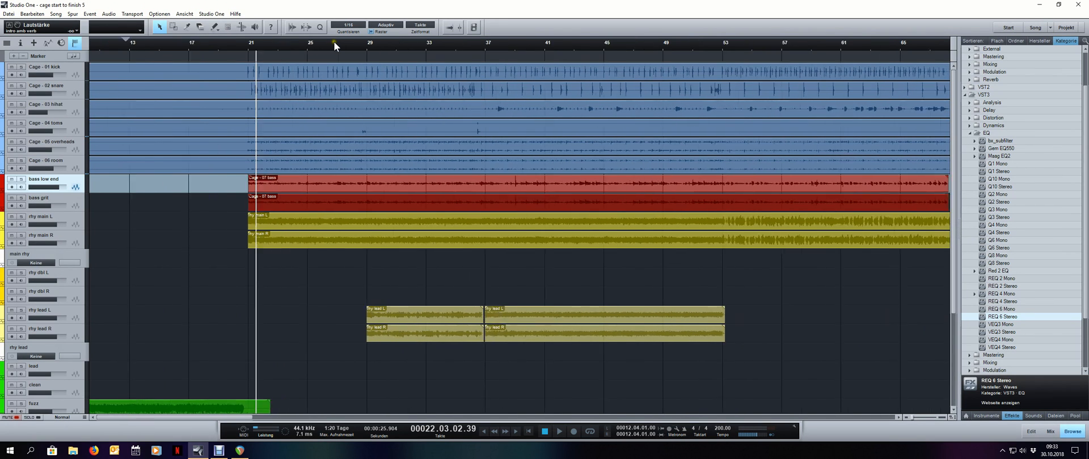
scroll(335, 42, "up", 2)
key("space")
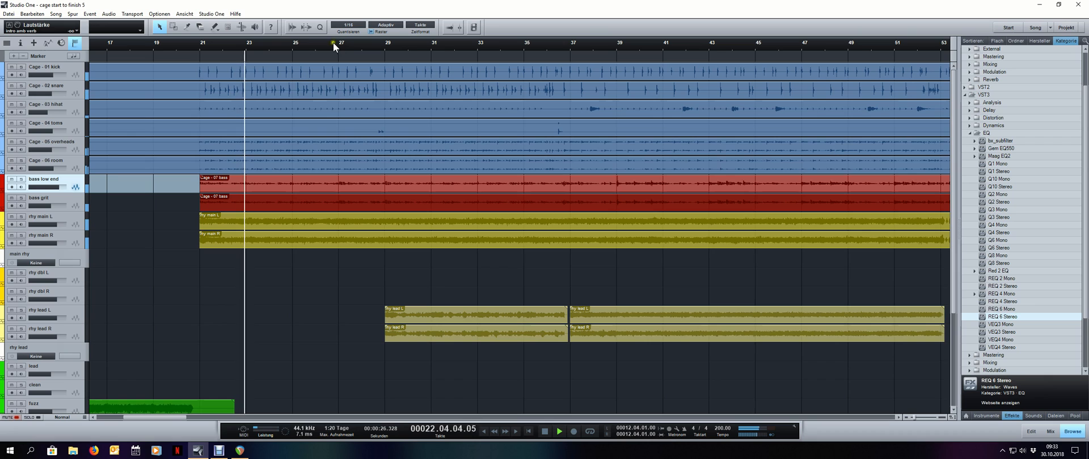
left_click(199, 48)
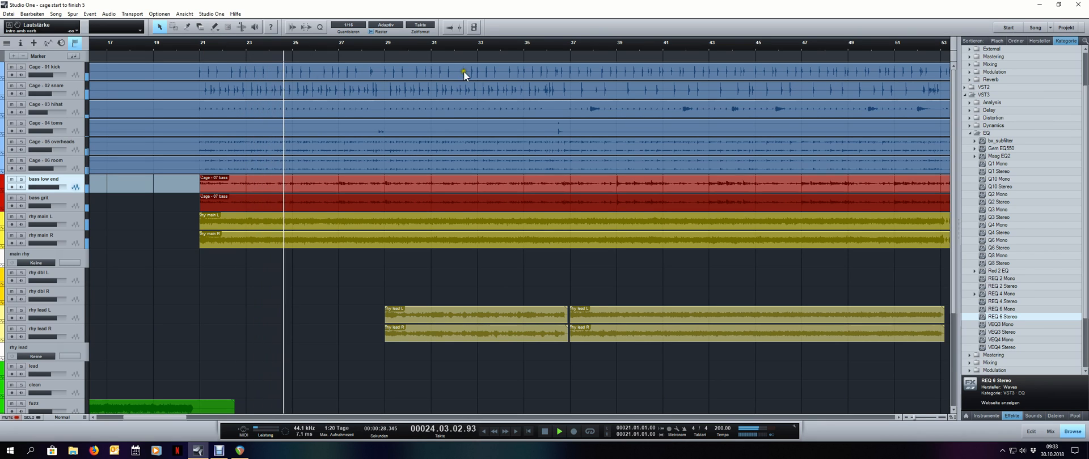
left_click(384, 45)
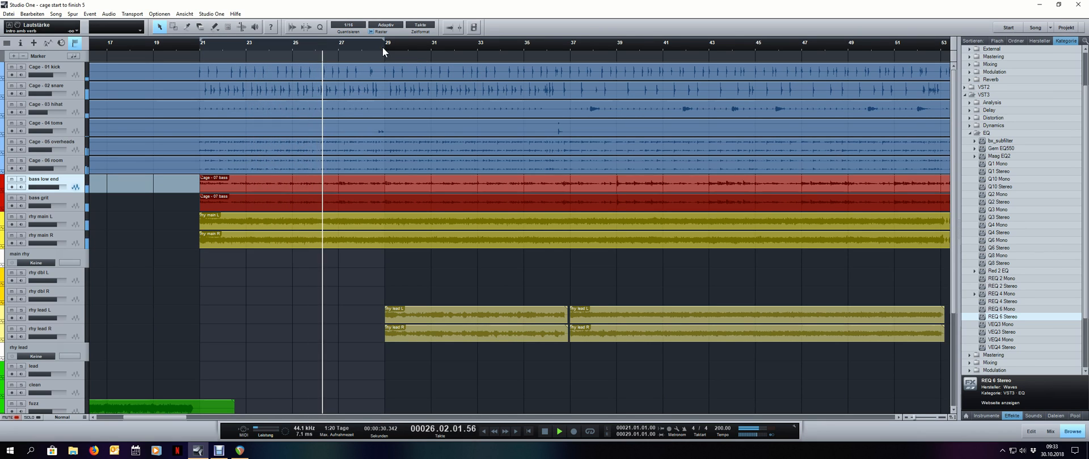
left_click(569, 45)
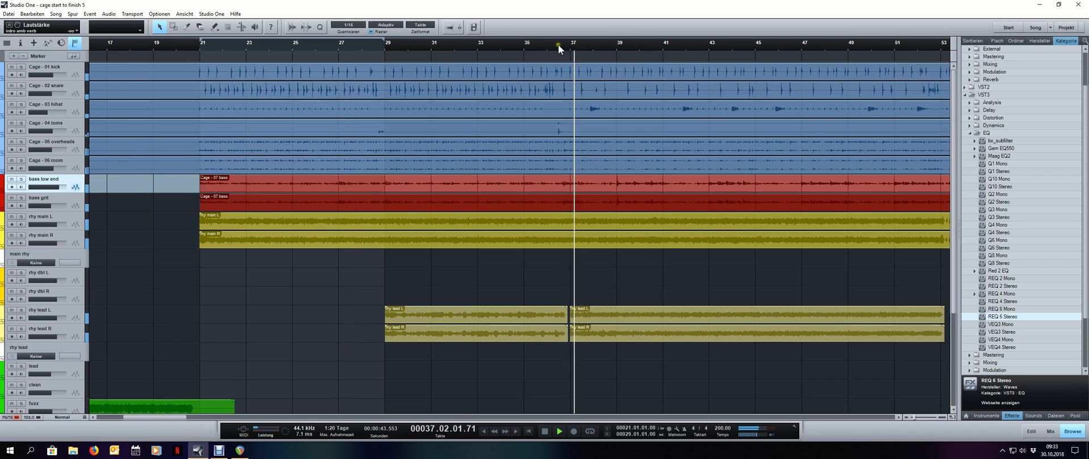
left_click(205, 38)
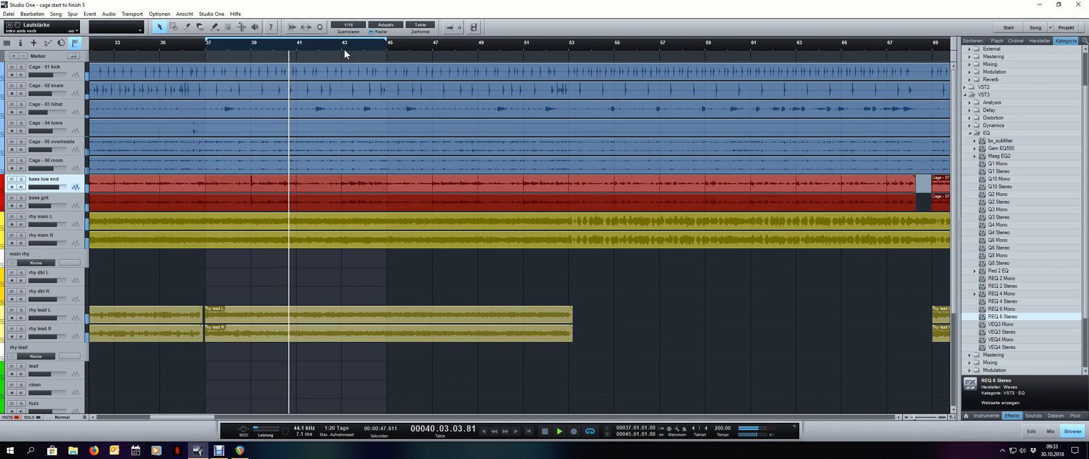
Set the band 2 gain of the kick channel's REQ 6 to 2.5 dB during loop playback
key("F3")
left_click_drag(567, 417, 180, 417)
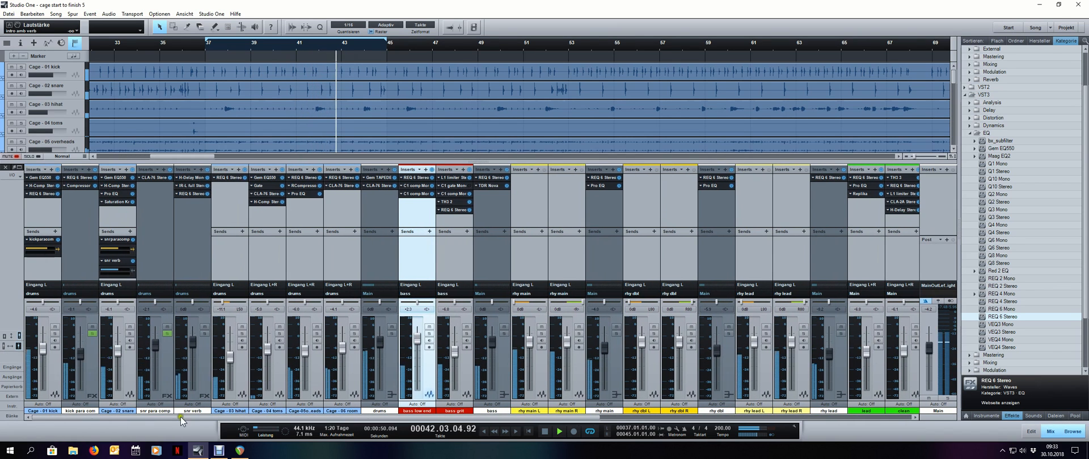
left_click(48, 194)
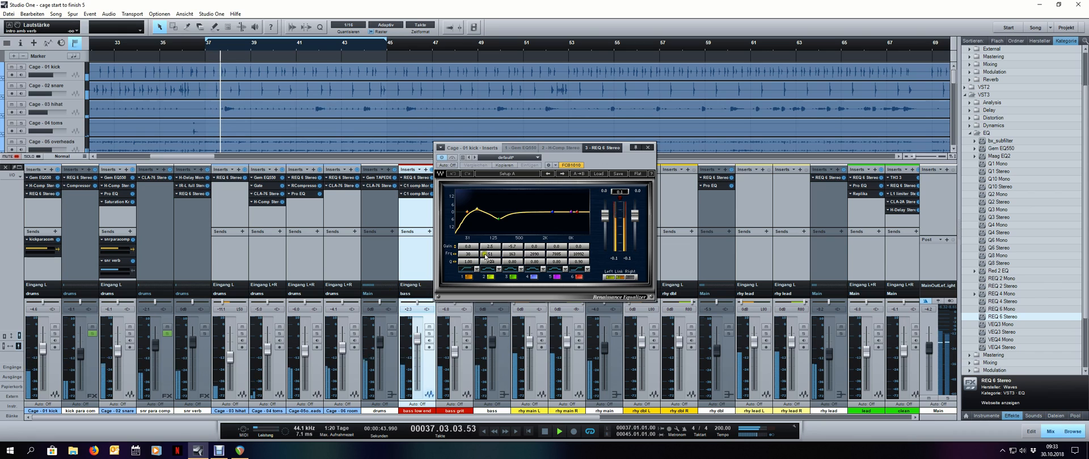
left_click_drag(489, 246, 490, 247)
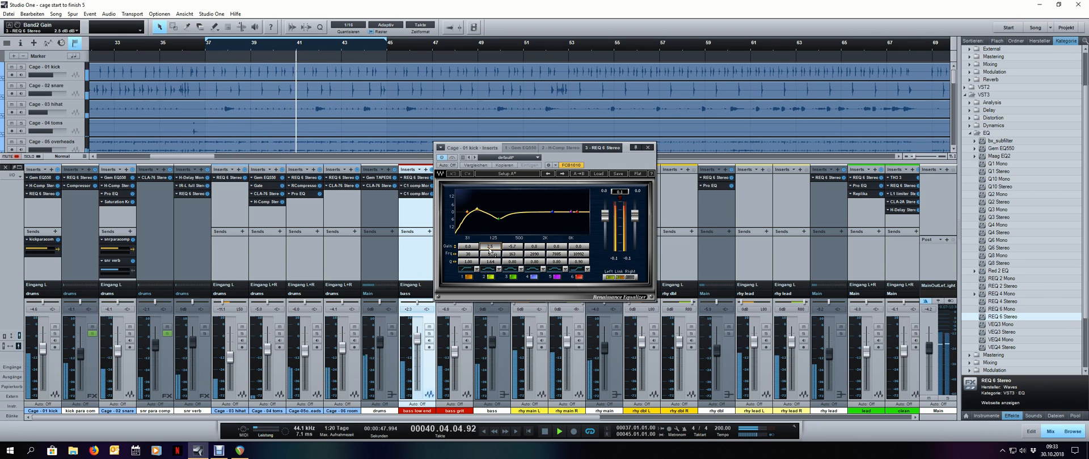
Raise the low band gain of the snare channel's Gem EQ550 slightly during loop playback, declining the plug-in update
left_click(117, 178)
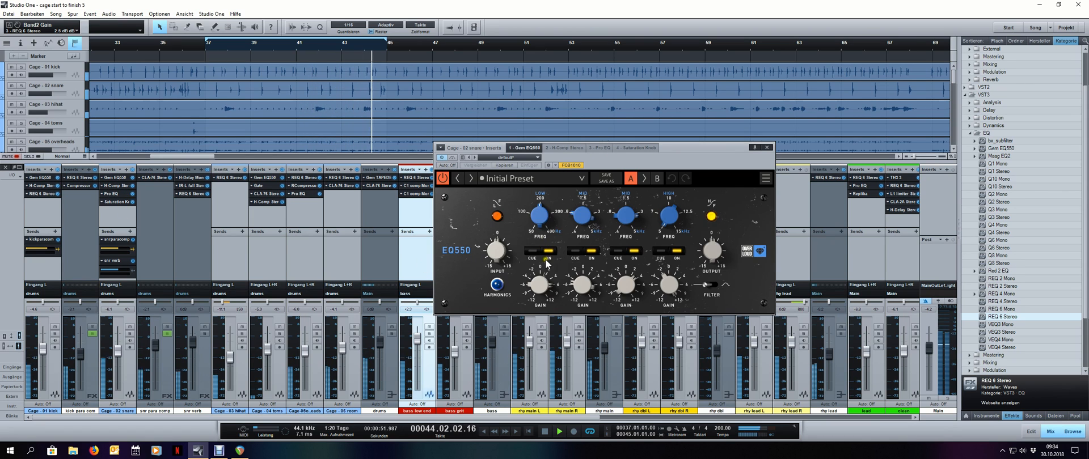
left_click(542, 286)
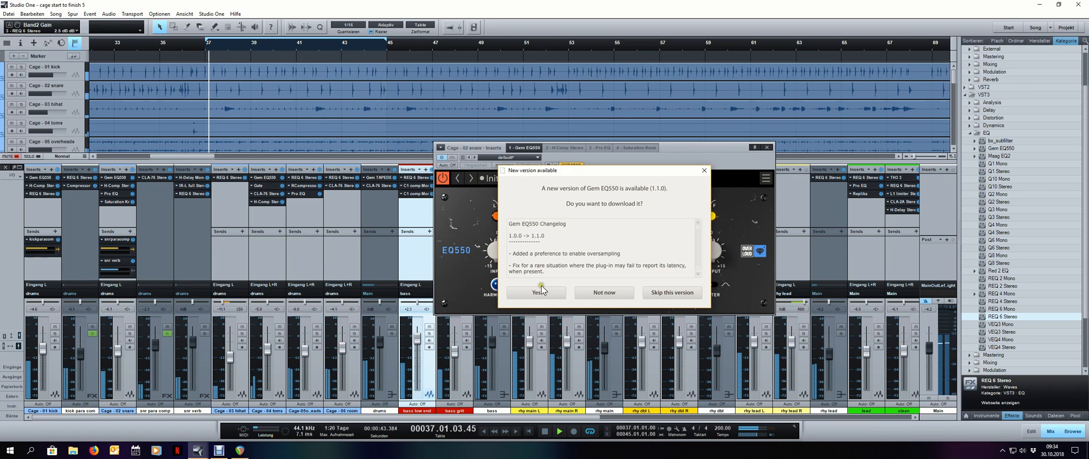
left_click(622, 293)
left_click_drag(535, 291, 535, 278)
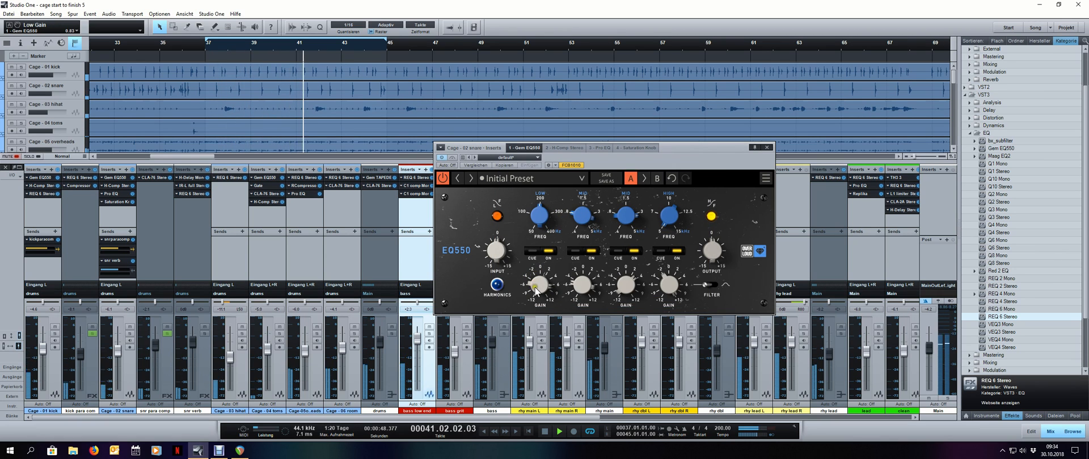
left_click(764, 148)
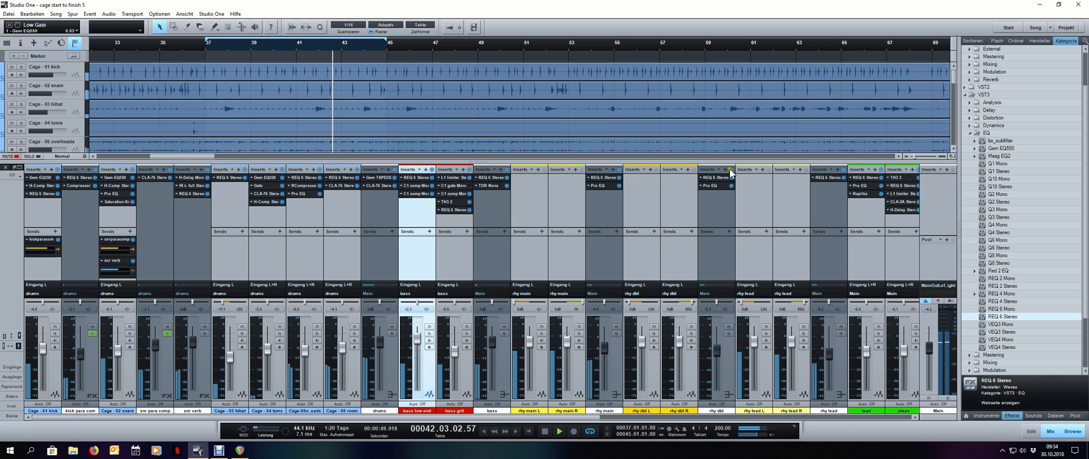
Set the band 2 gain of the bass bus's REQ 6 to 2.0 dB during loop playback
left_click(506, 355)
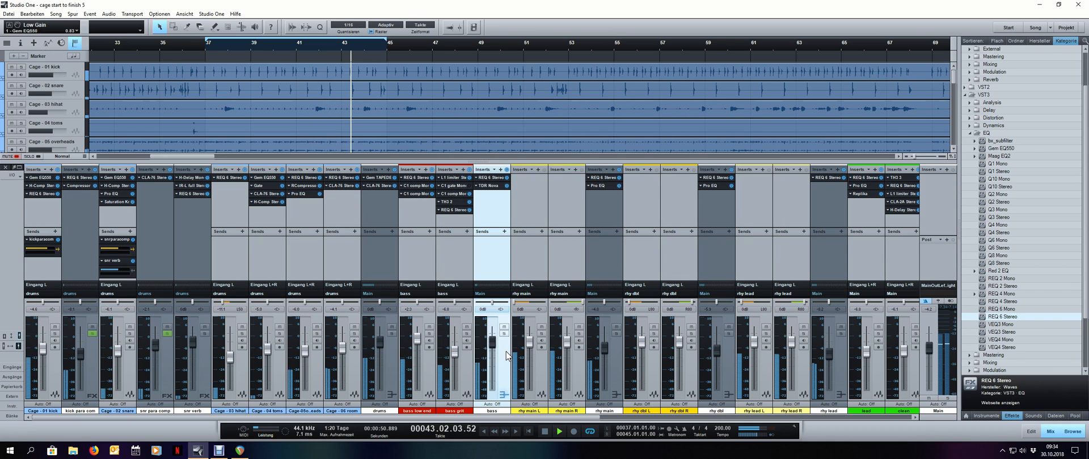
left_click(487, 178)
left_click_drag(567, 149, 673, 154)
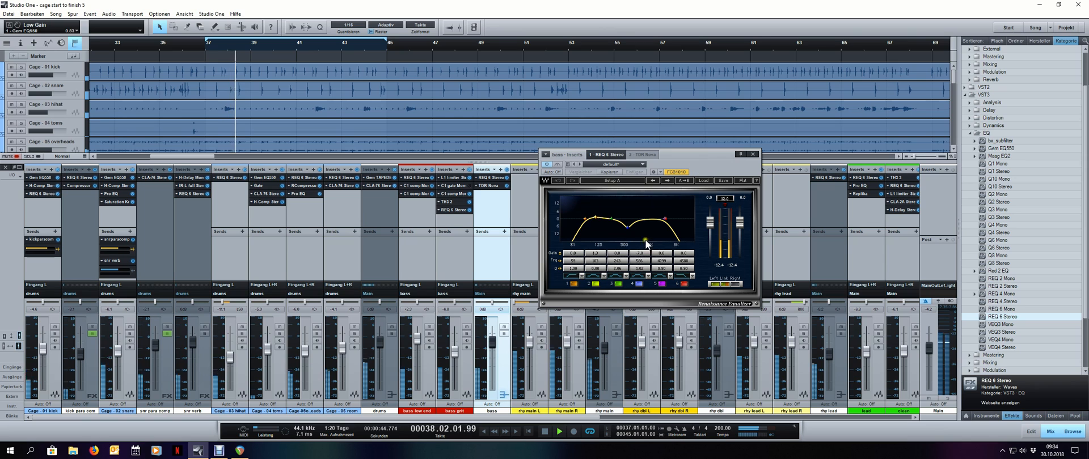
left_click_drag(598, 254, 597, 255)
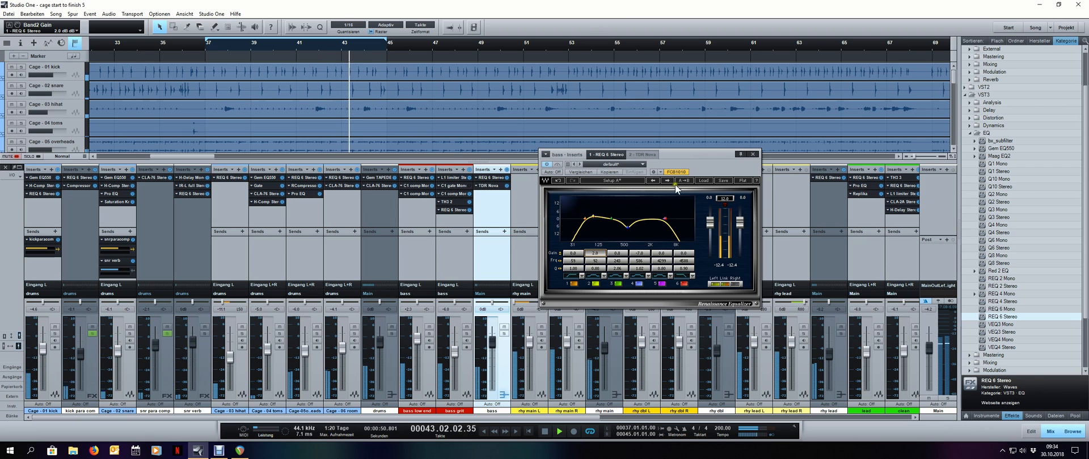
left_click(753, 154)
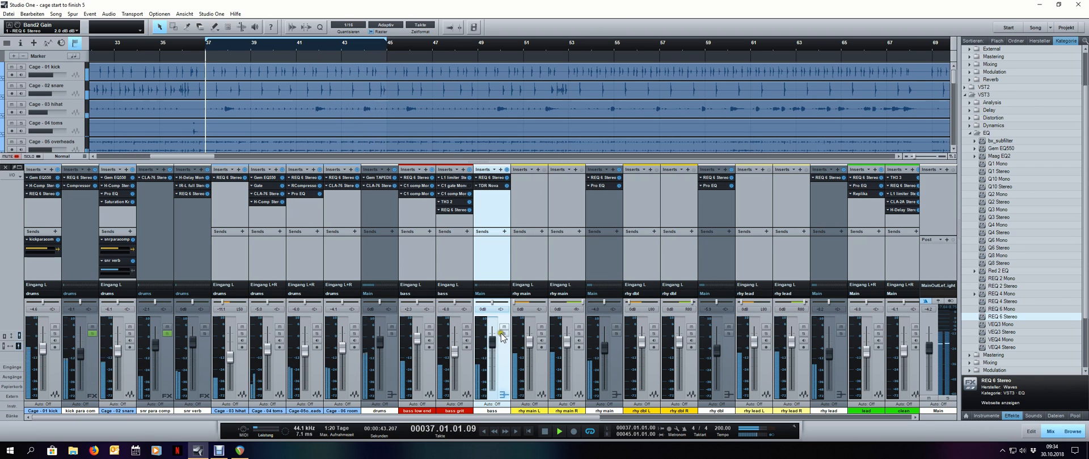
Solo the rhy main bus briefly and inspect its REQ 6 settings during loop playback
left_click(616, 334)
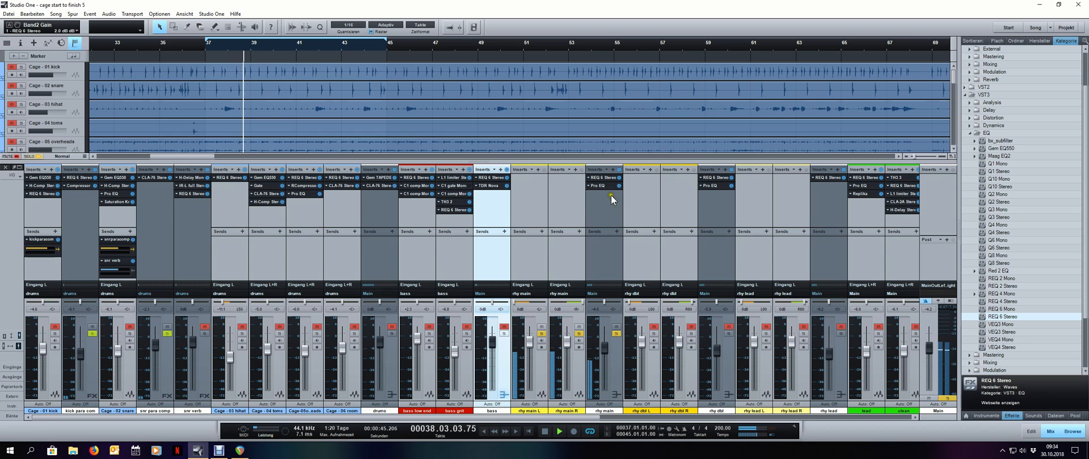
left_click(604, 176)
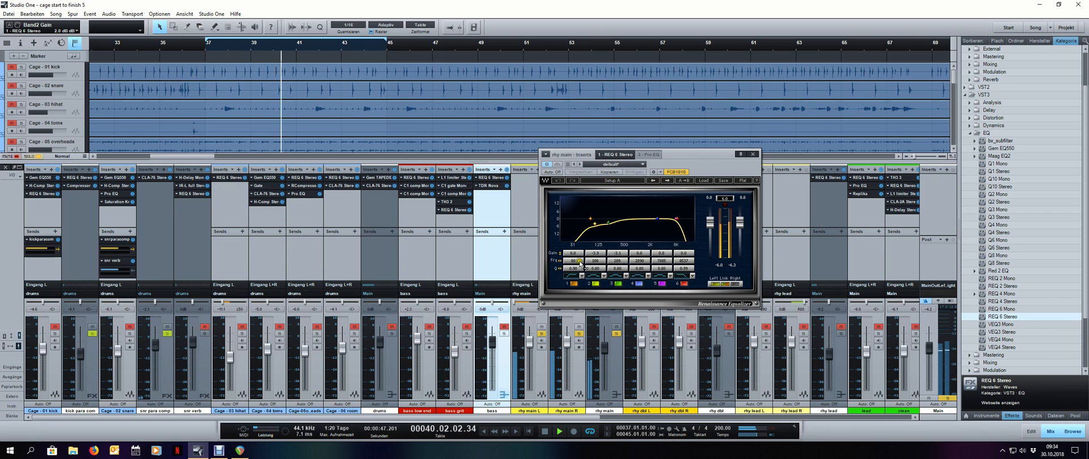
left_click(617, 334)
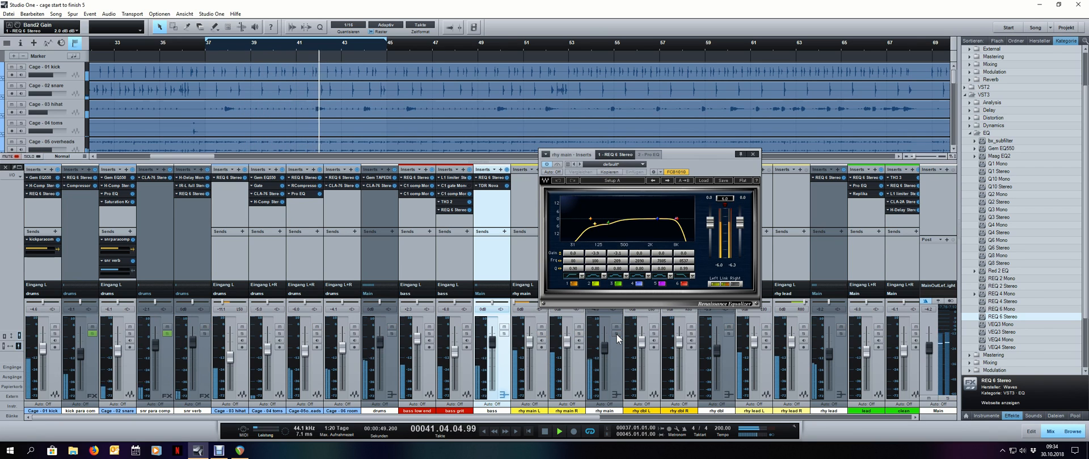
left_click(752, 155)
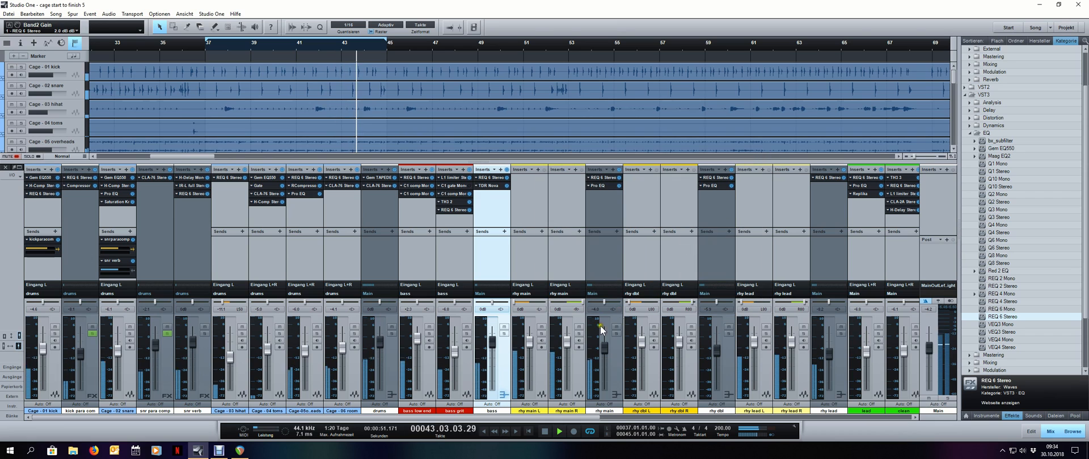
Stop playback and add the C1 comp Stereo dynamics plug-in as the last insert on the bass low end channel
key("space")
left_click(993, 133)
left_click(997, 126)
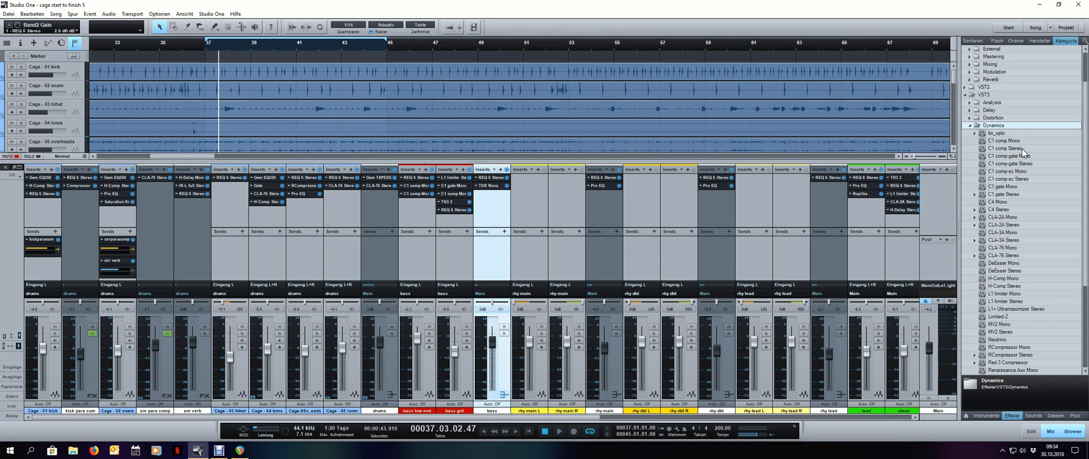
left_click_drag(1021, 149, 413, 220)
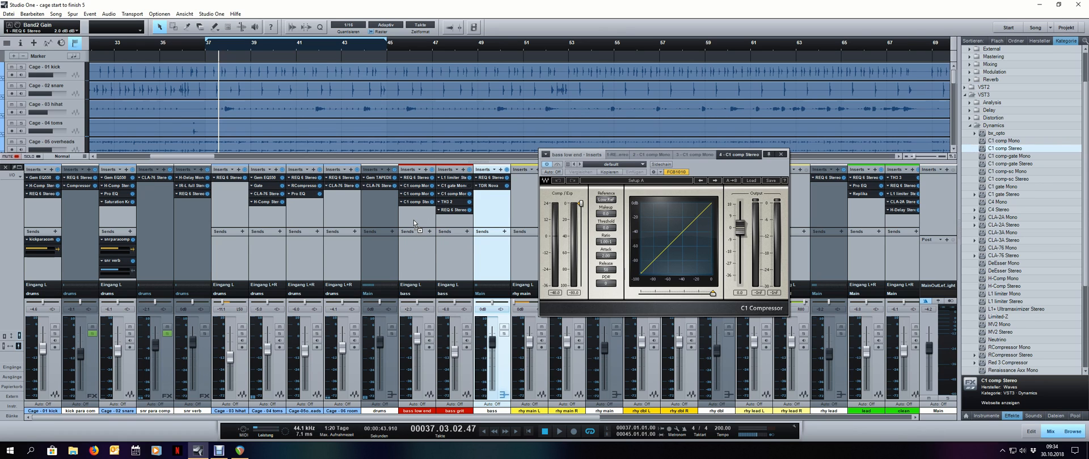
left_click(431, 364)
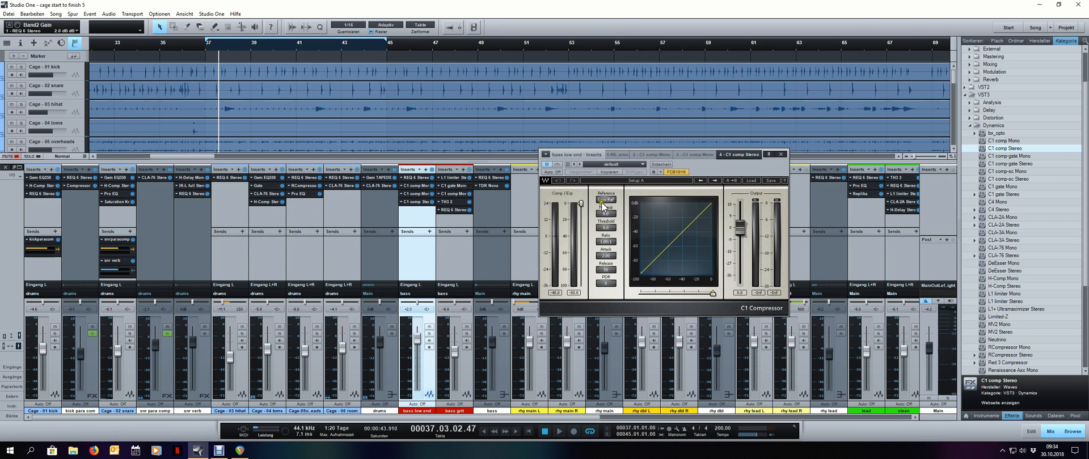
Add a sidechain send from the kick channel to the bass low end's C1 comp Stereo and toggle the send's pre/post-fader mode
left_click(56, 232)
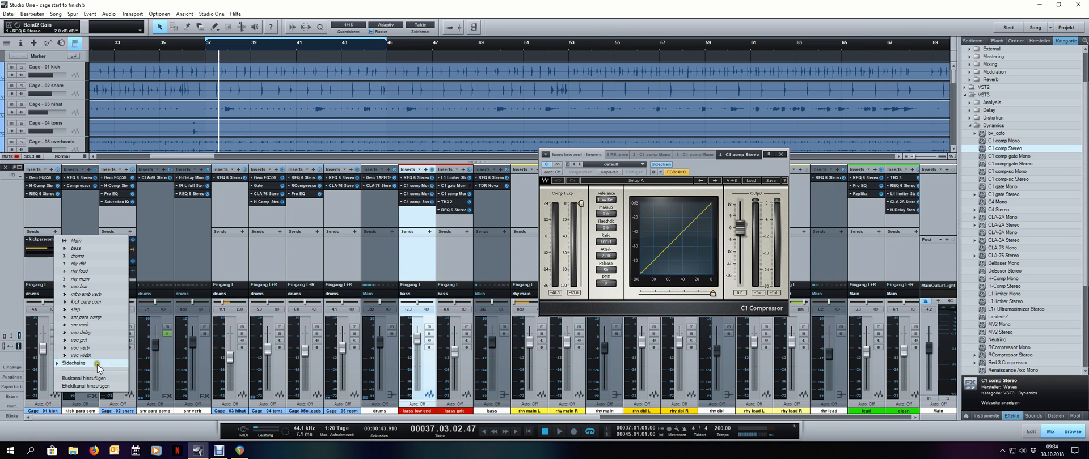
left_click(74, 363)
scroll(170, 329, "down", 1)
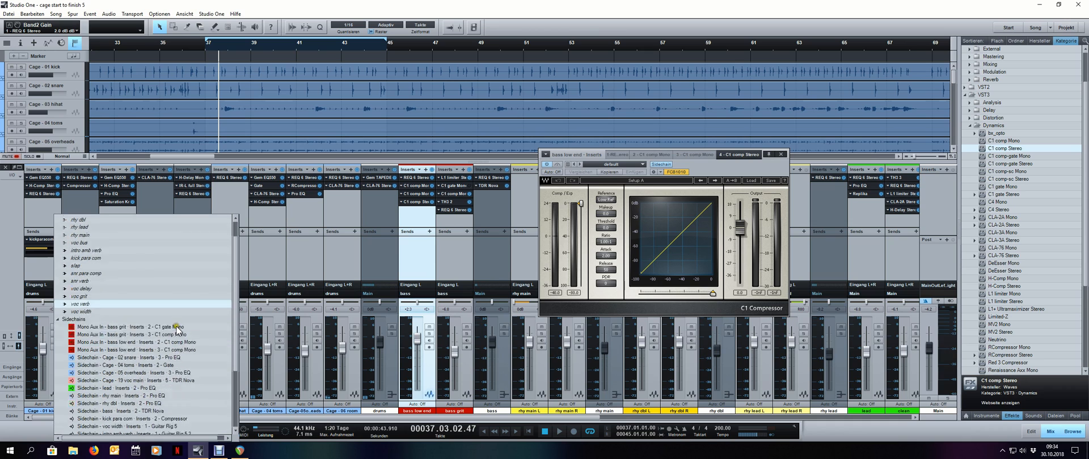
left_click(146, 399)
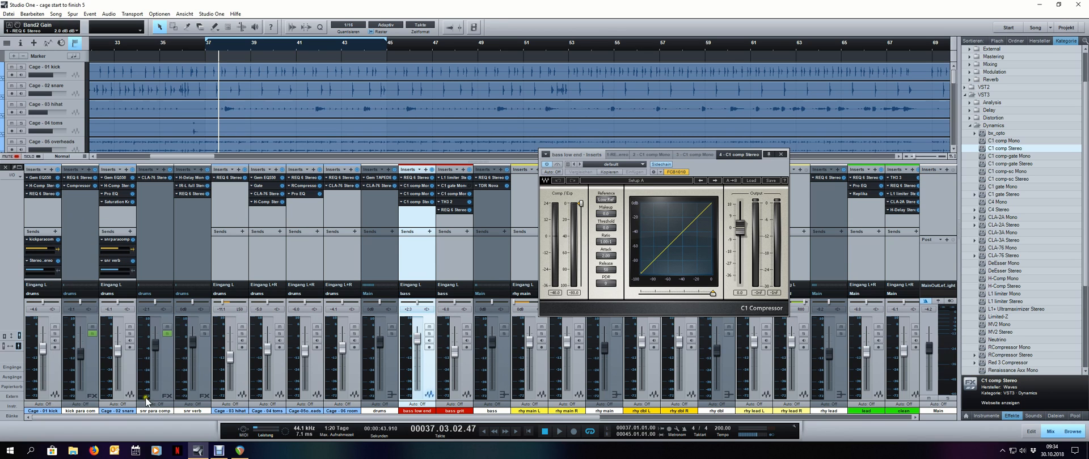
left_click(59, 270)
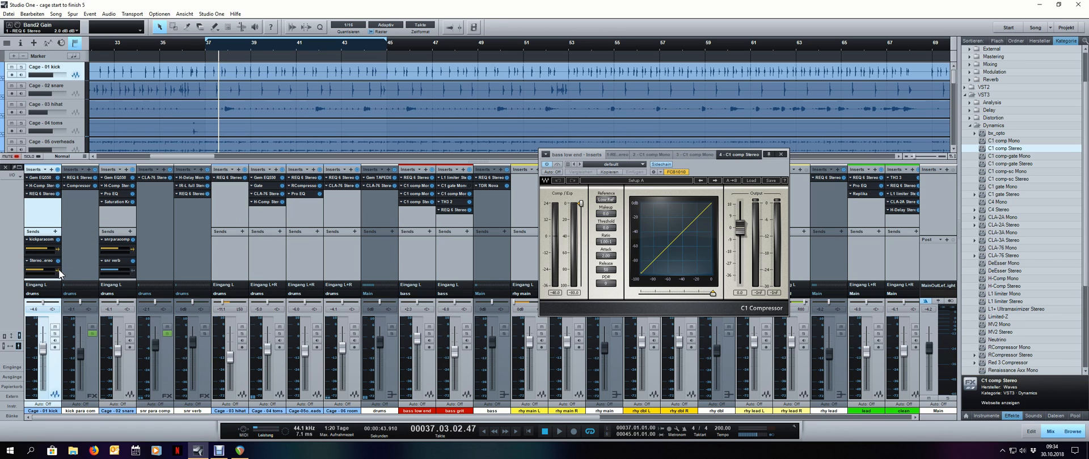
Set the bass low end's C1 compressor to a threshold of about -37 dB, ratio 1.19:1 and attack 1.00 ms while auditioning the loop
key("space")
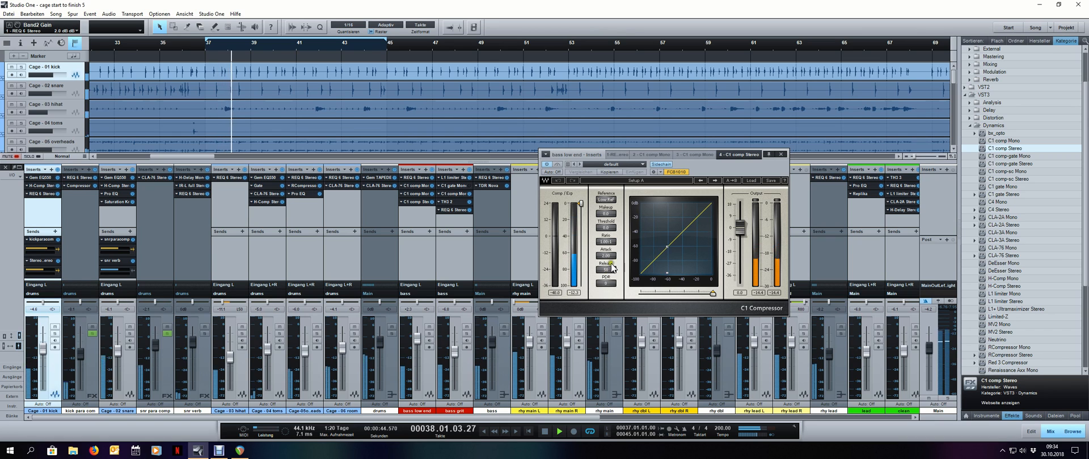
left_click_drag(610, 258, 611, 234)
left_click_drag(582, 207, 581, 230)
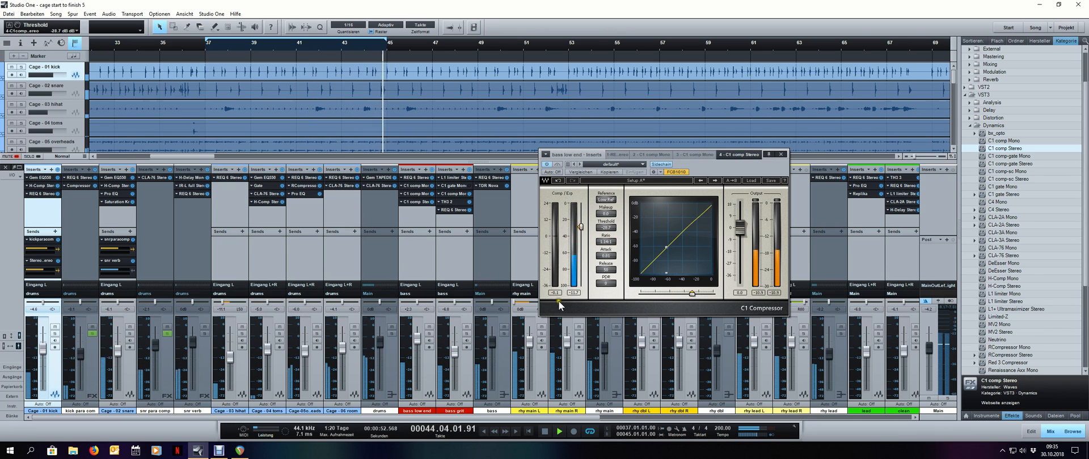
left_click_drag(609, 246, 598, 250)
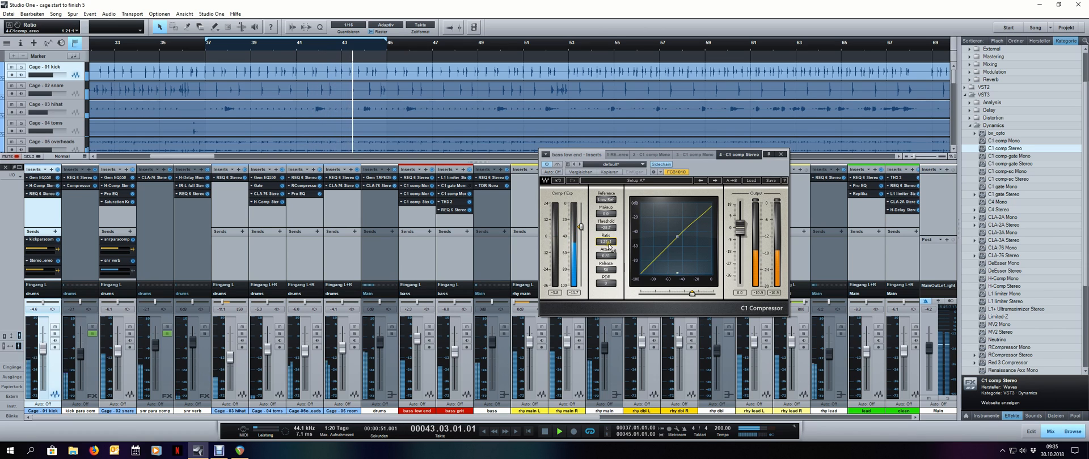
left_click_drag(580, 227, 578, 258)
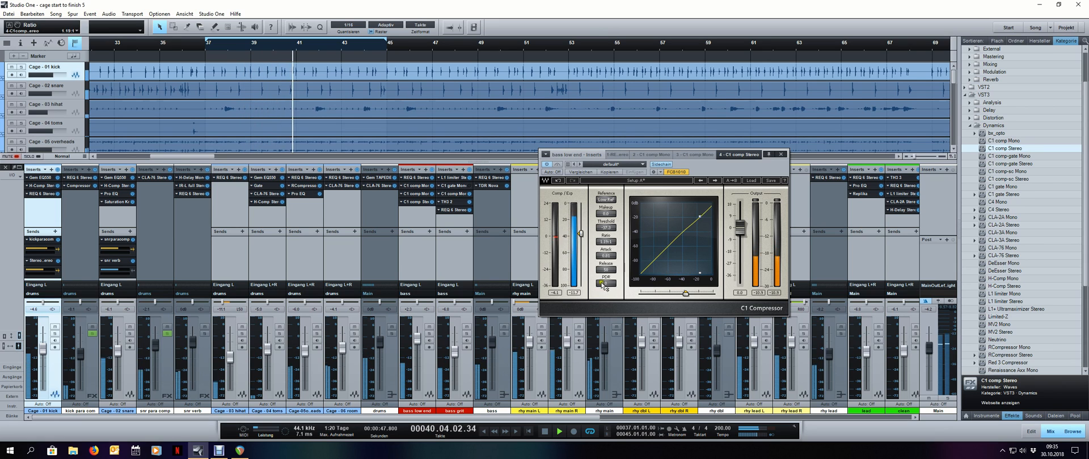
left_click(607, 256)
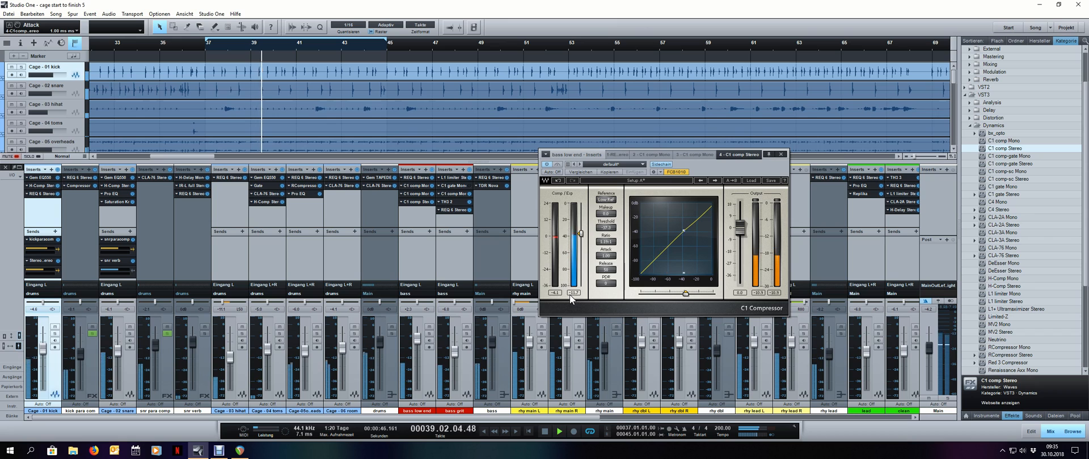
key("space")
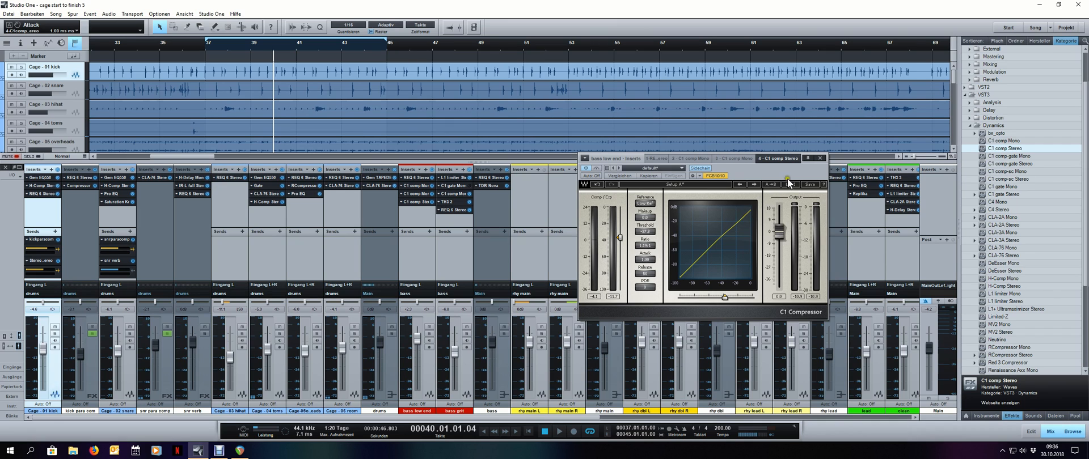
left_click(820, 159)
Turn off the loop, play the full-band section and compare the kick with band 1 of its REQ 6 off and on
key("KP_Divide")
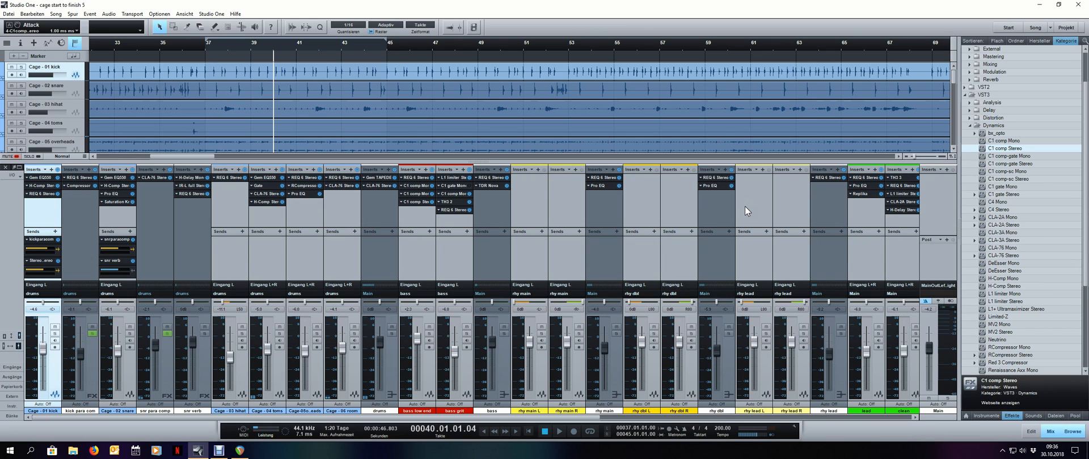
key("space")
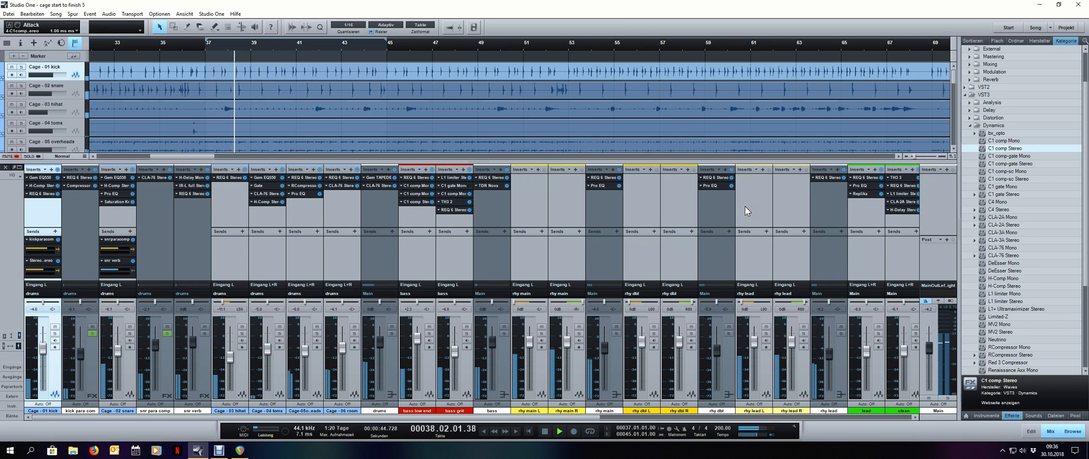
left_click(42, 194)
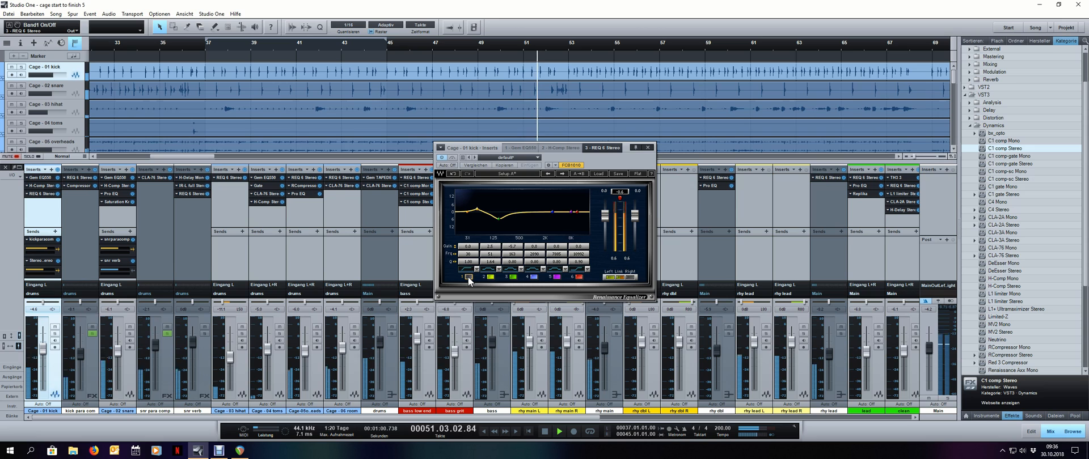
left_click(467, 277)
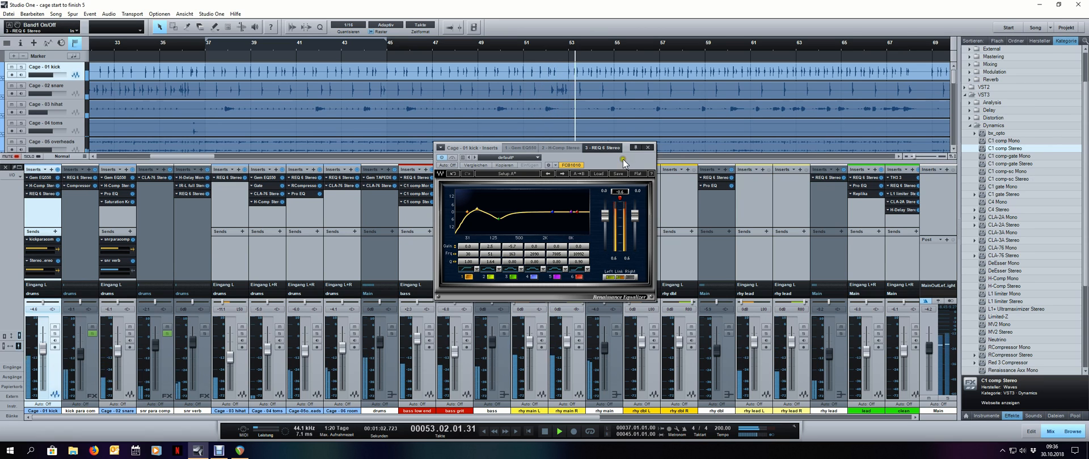
left_click(647, 148)
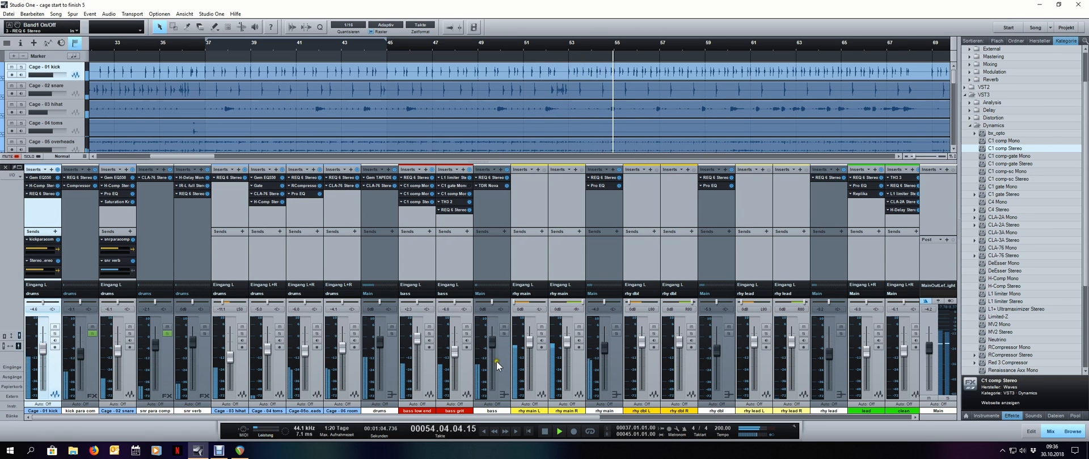
key("space")
Set the band 1 frequency of the bass bus's REQ 6 to 30 Hz during playback
left_click(490, 178)
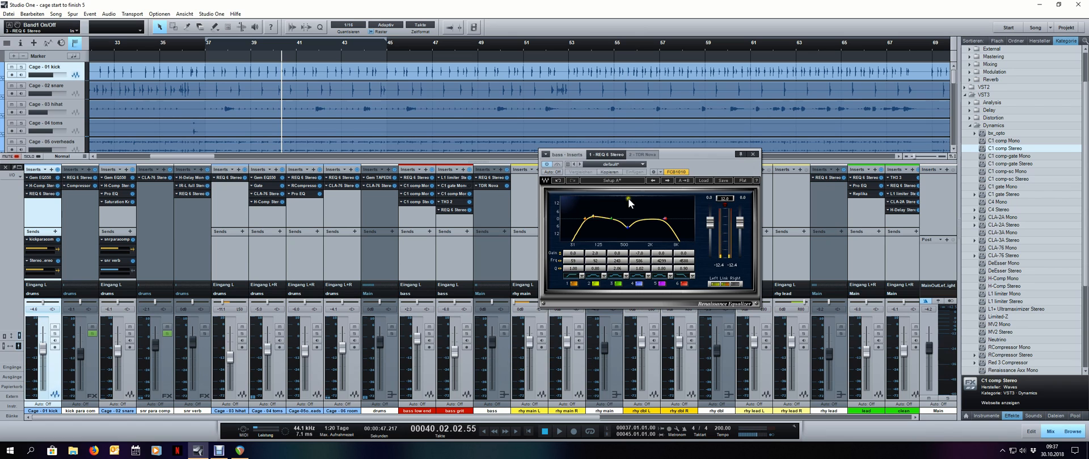
left_click_drag(693, 170, 721, 171)
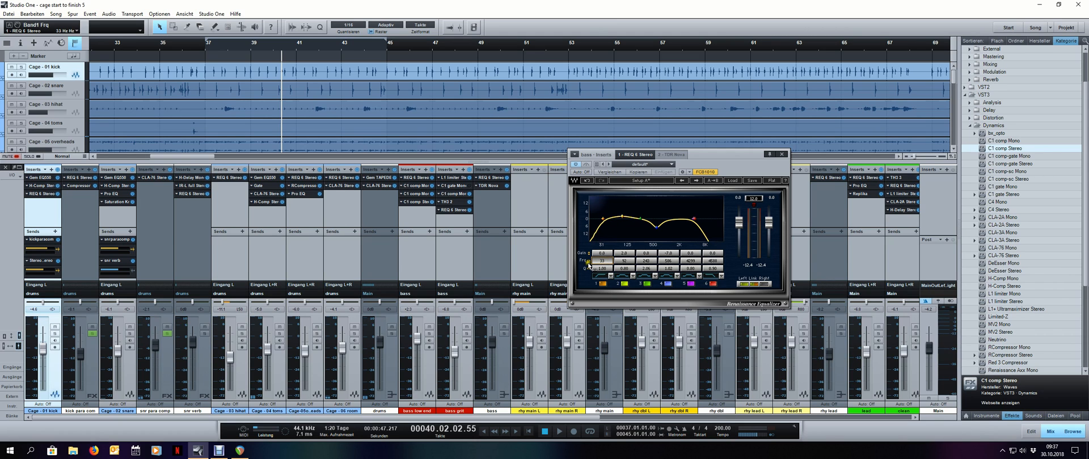
key("space")
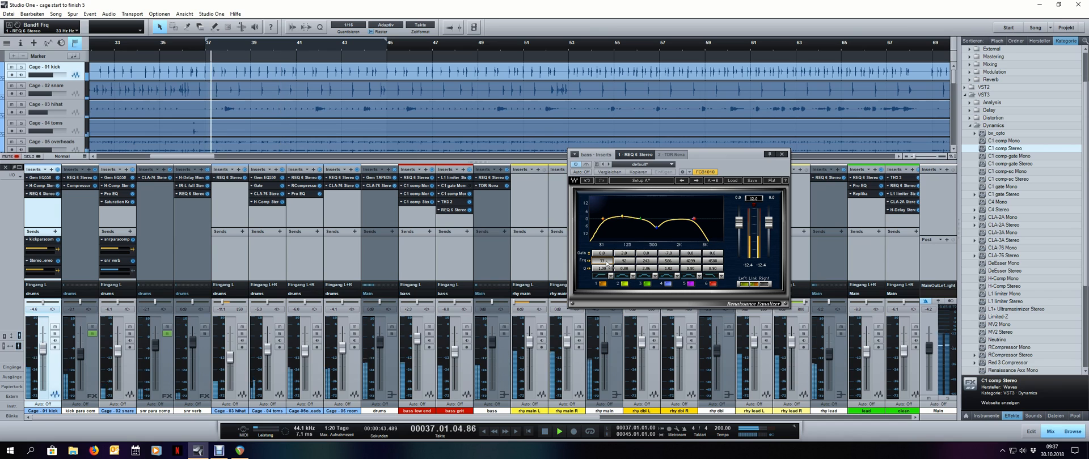
left_click_drag(607, 262, 604, 264)
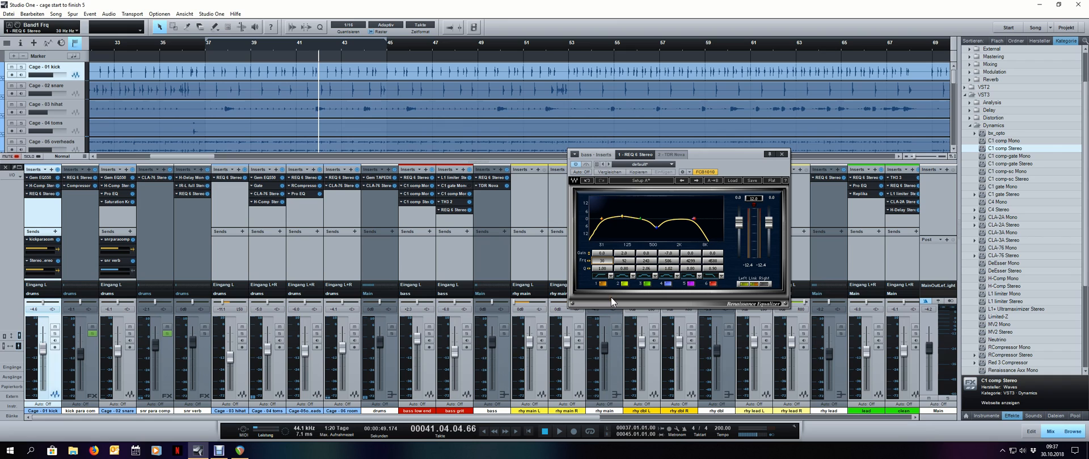
Switch off band 1 in the kick's REQ 6 and set band 2 to Q 1.00 and 44 Hz during playback
left_click(42, 194)
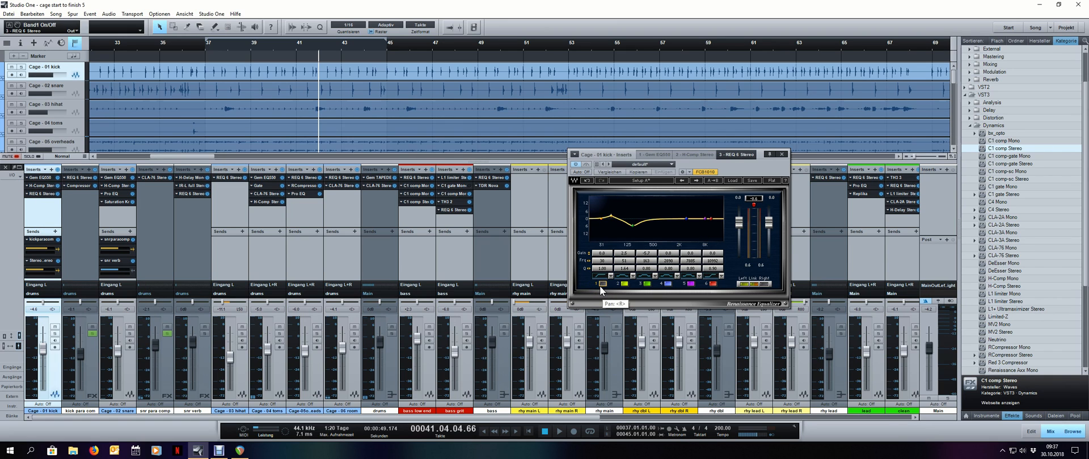
key("space")
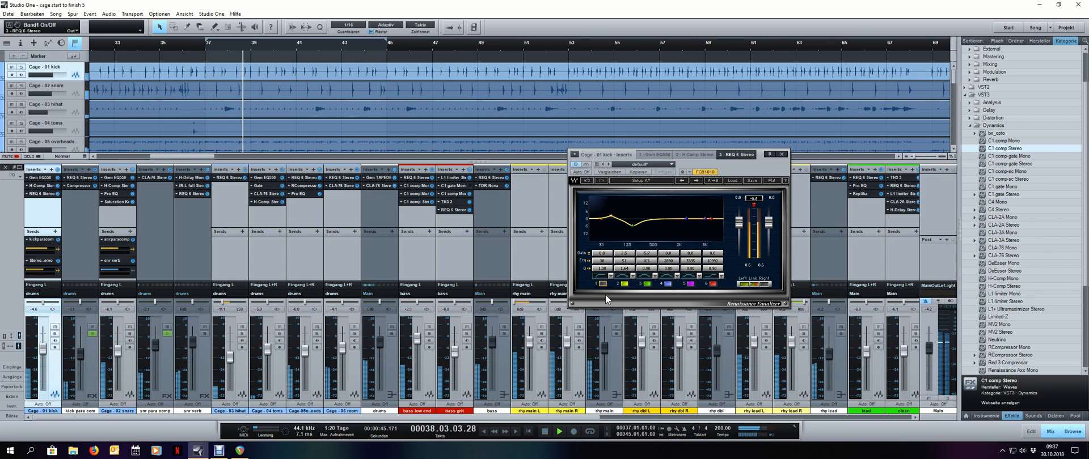
left_click(621, 269)
type("1")
key("Return")
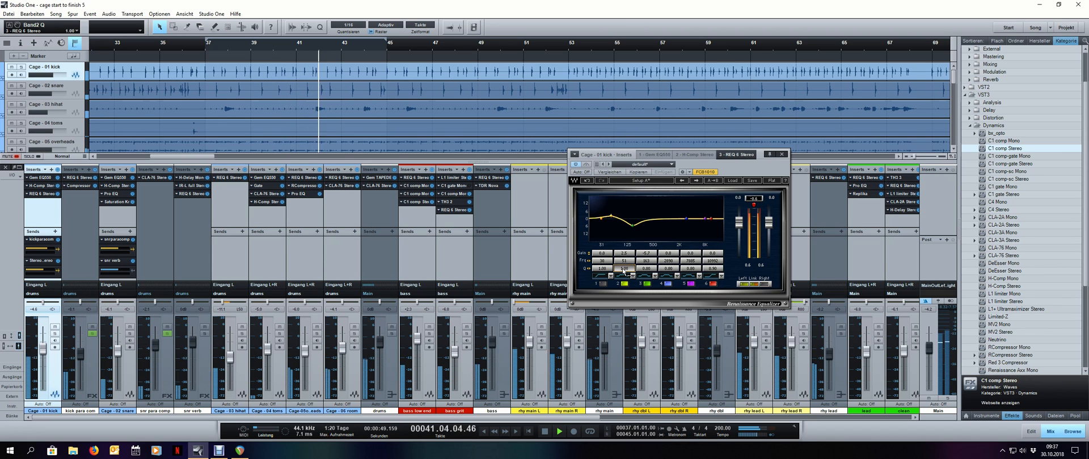
left_click(623, 261)
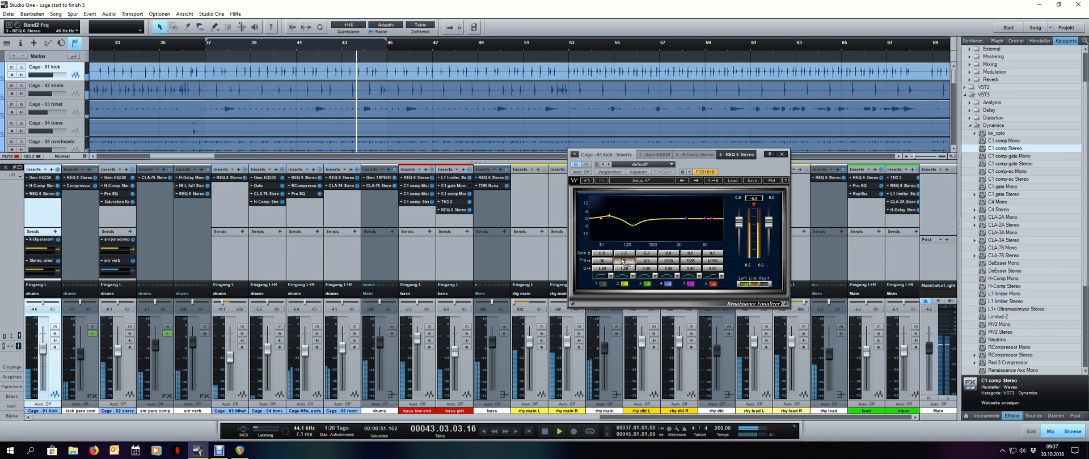
left_click_drag(624, 261, 626, 261)
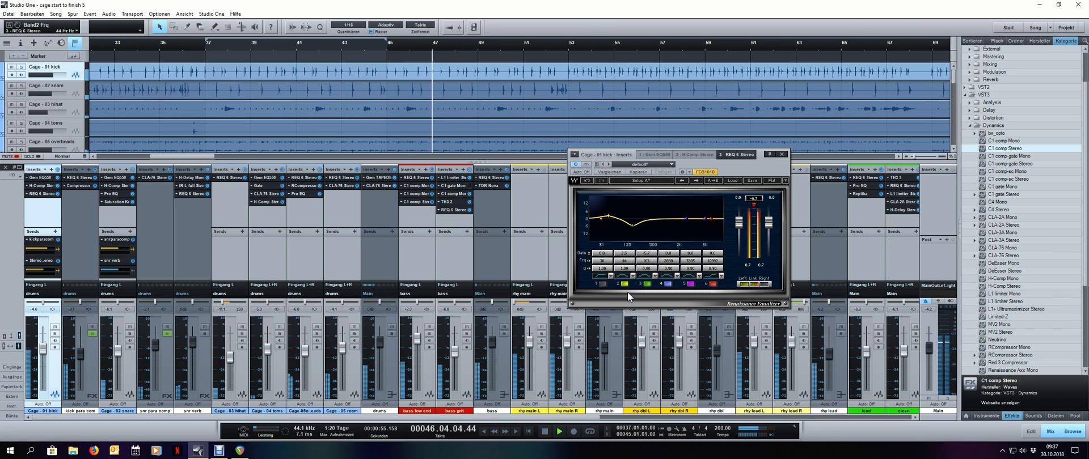
Slightly deepen the band 3 gain cut in the kick's REQ 6, close the equalizer and stop playback
left_click(646, 253)
scroll(648, 256, "up", 2)
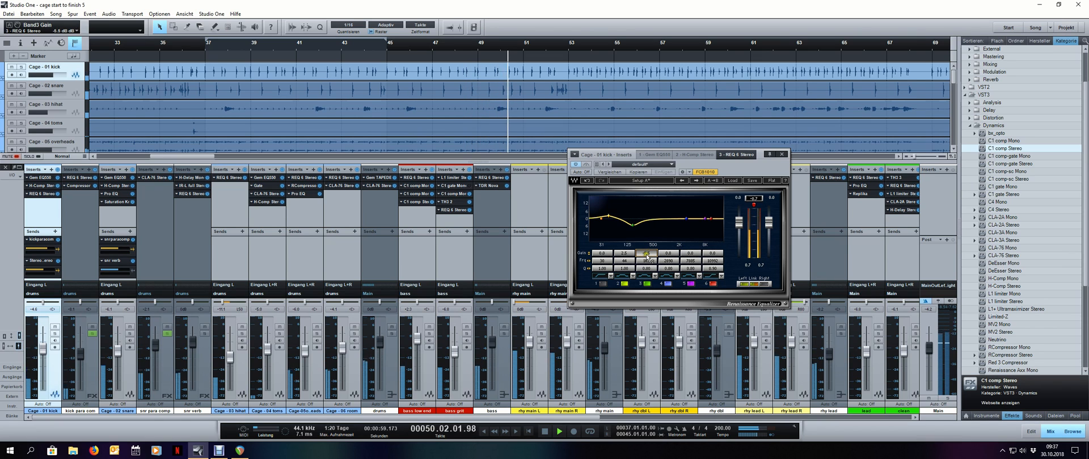
scroll(647, 255, "down", 6)
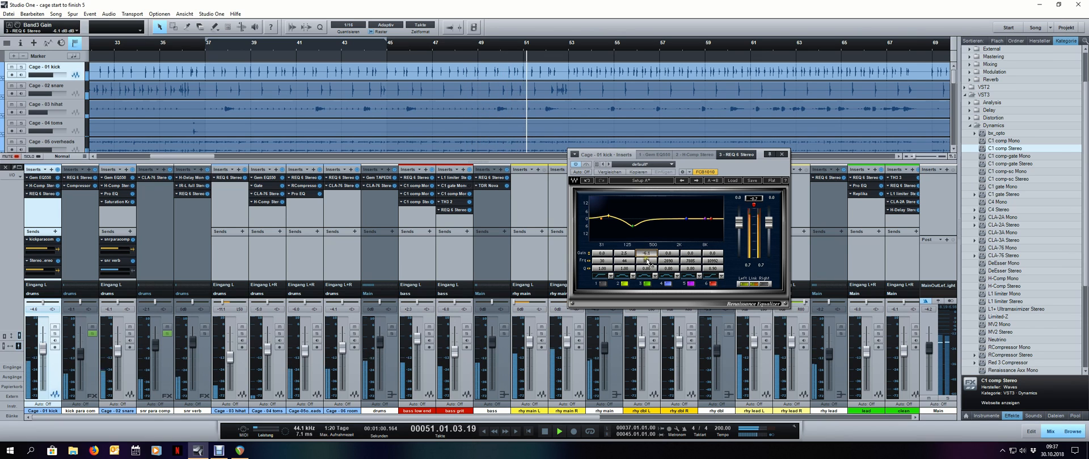
left_click(780, 153)
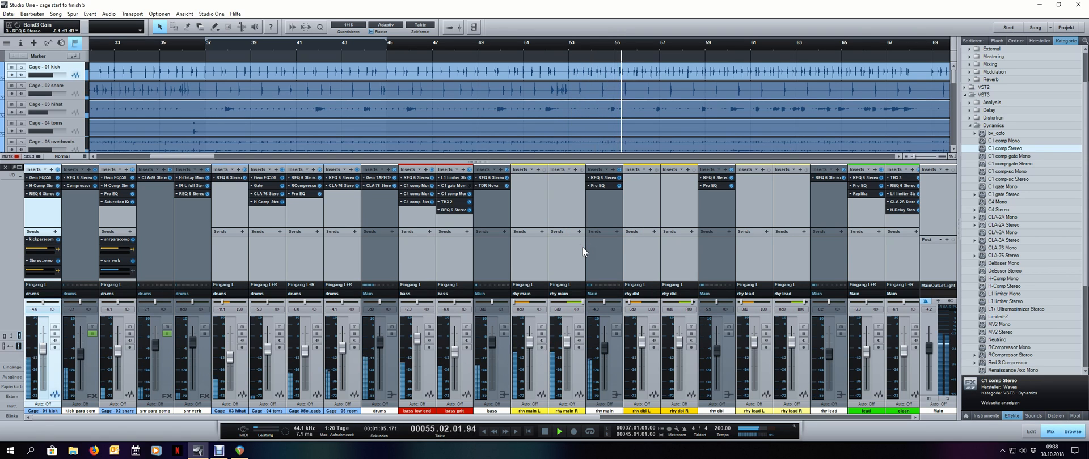
key("space")
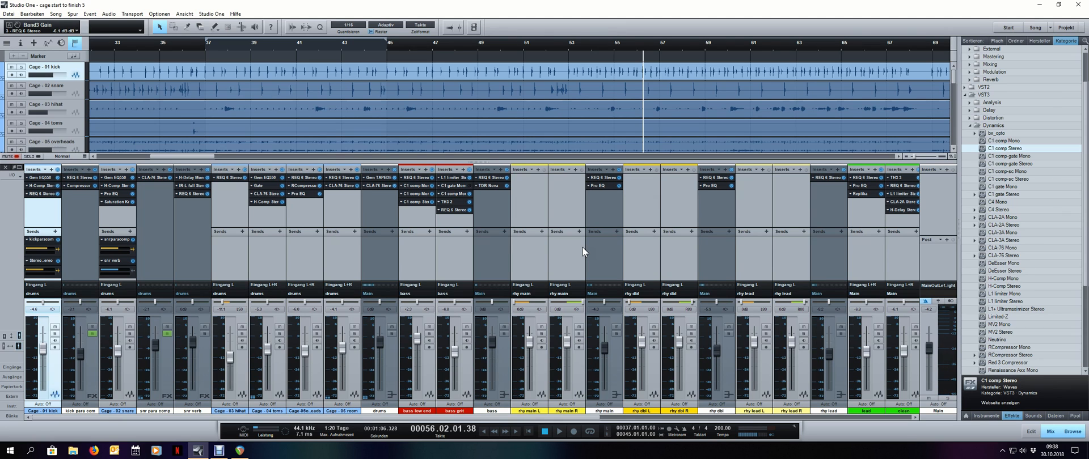
Insert Gem TAPEDESK on the rhy main bus and move it ahead of REQ 6 and Pro EQ
key("KP_1")
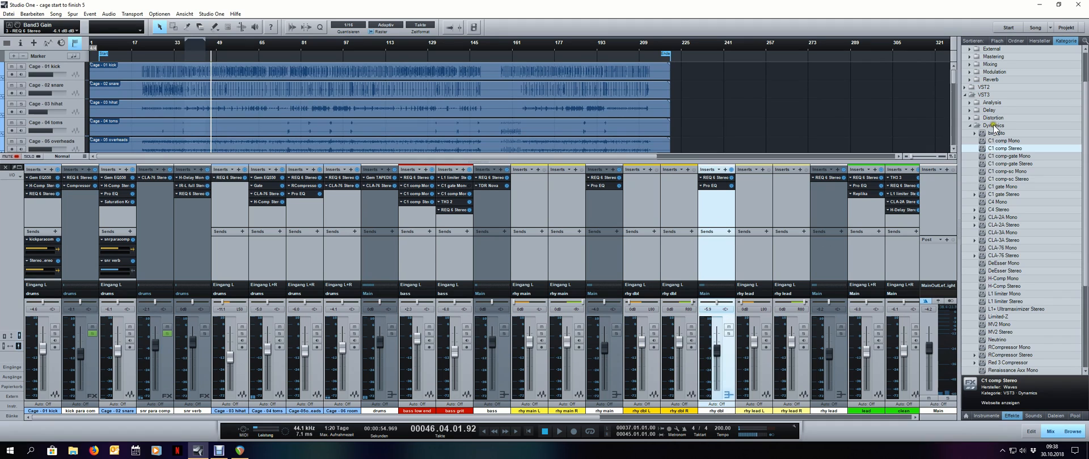
left_click(992, 126)
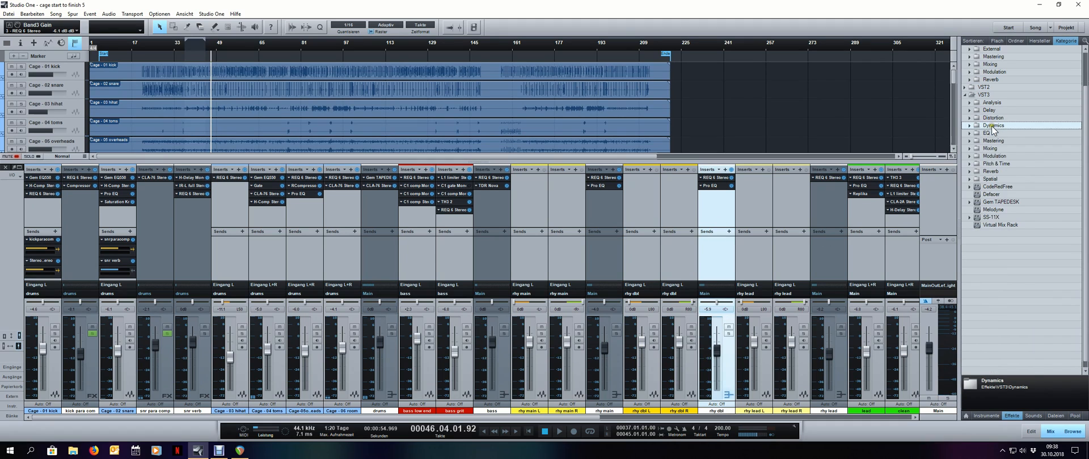
left_click_drag(1007, 205, 606, 194)
left_click_drag(740, 172, 365, 154)
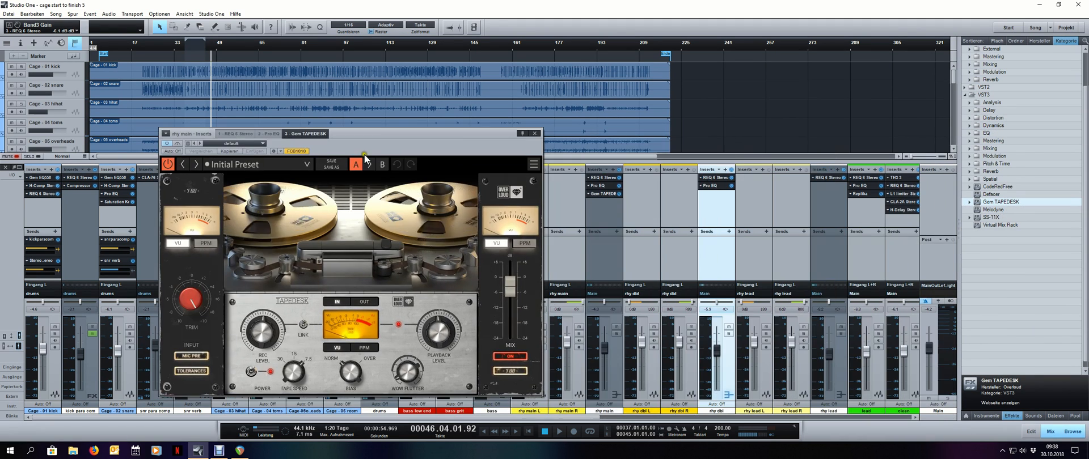
left_click_drag(604, 194, 602, 178)
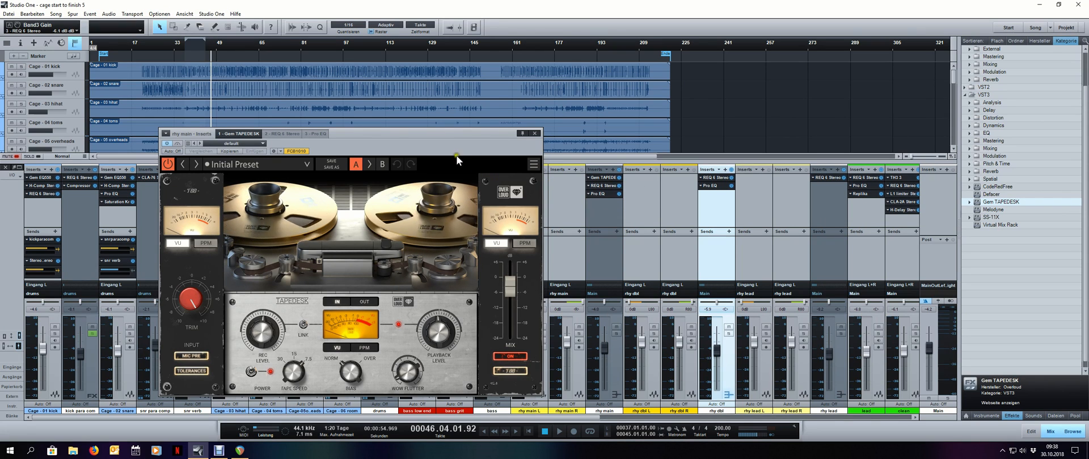
Set TAPEDESK's console model to S4000 and solo the rhy main bus
left_click(510, 371)
left_click(513, 382)
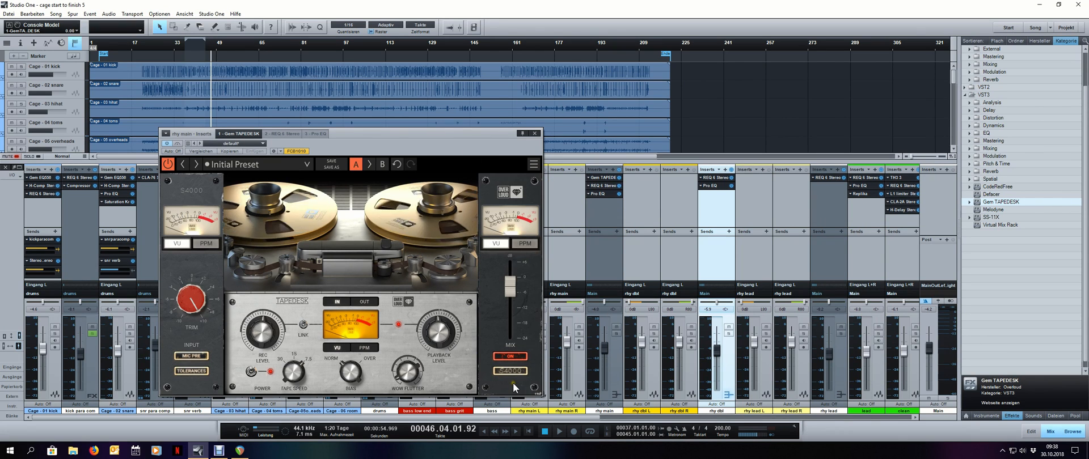
left_click(616, 333)
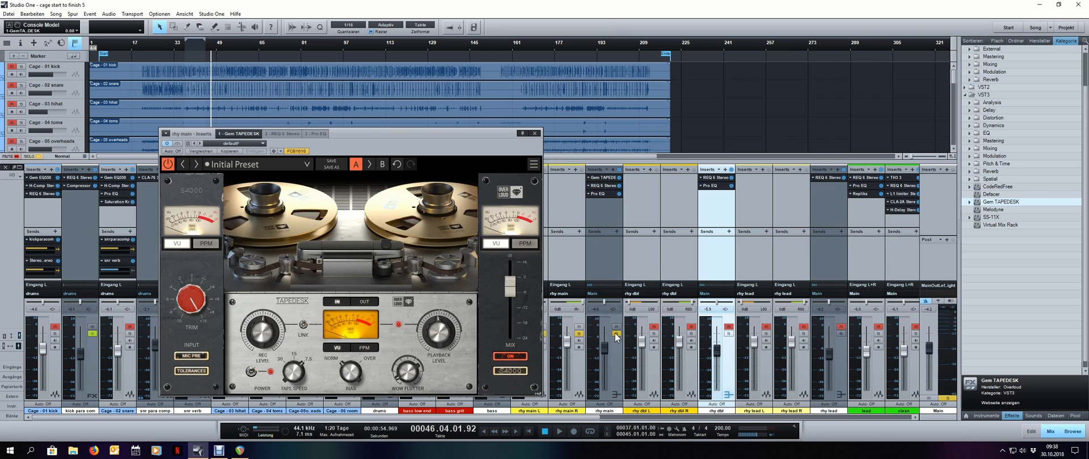
Play the soloed rhy main bus and compare its sound with TAPEDESK off and on
left_click(610, 190)
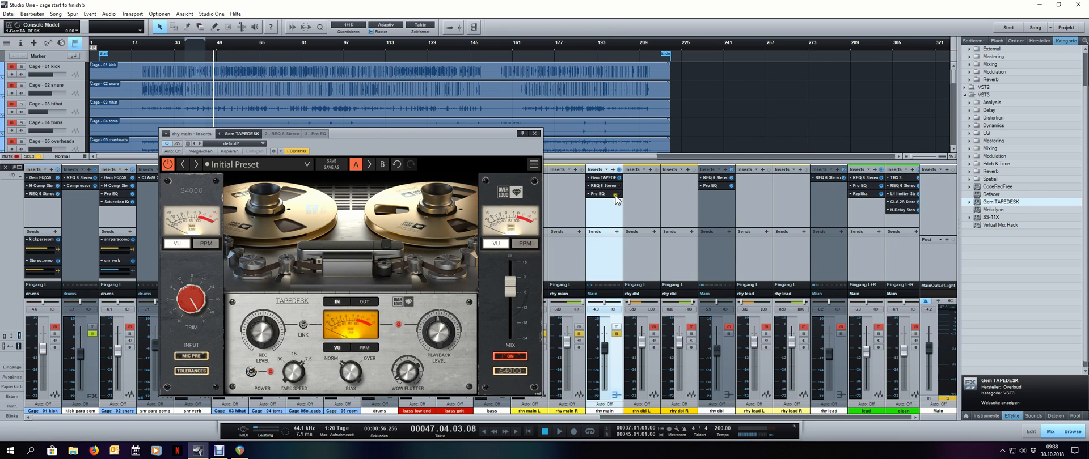
left_click_drag(472, 152, 514, 136)
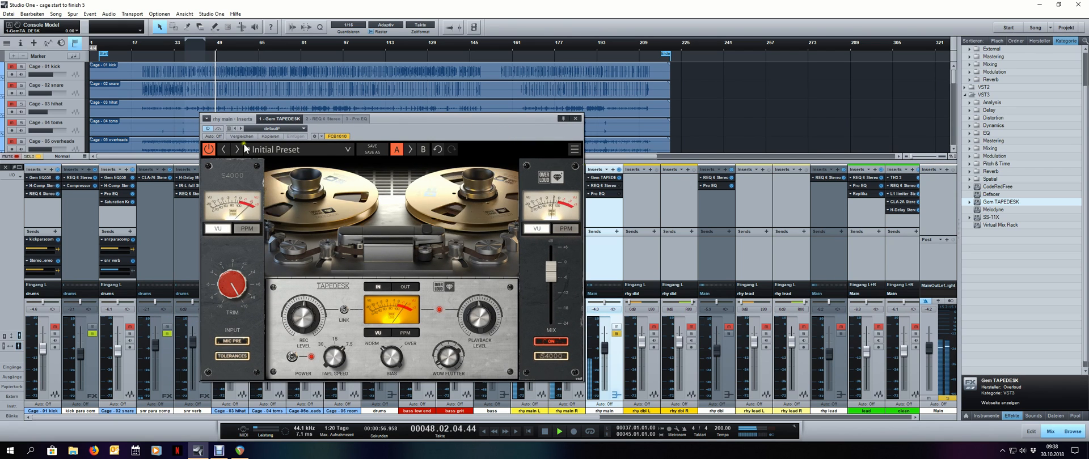
left_click(208, 149)
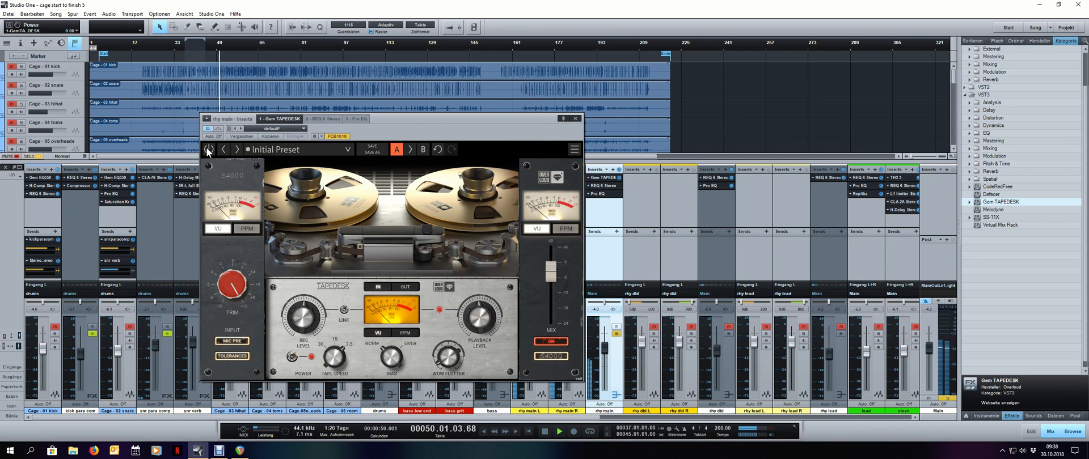
left_click(208, 149)
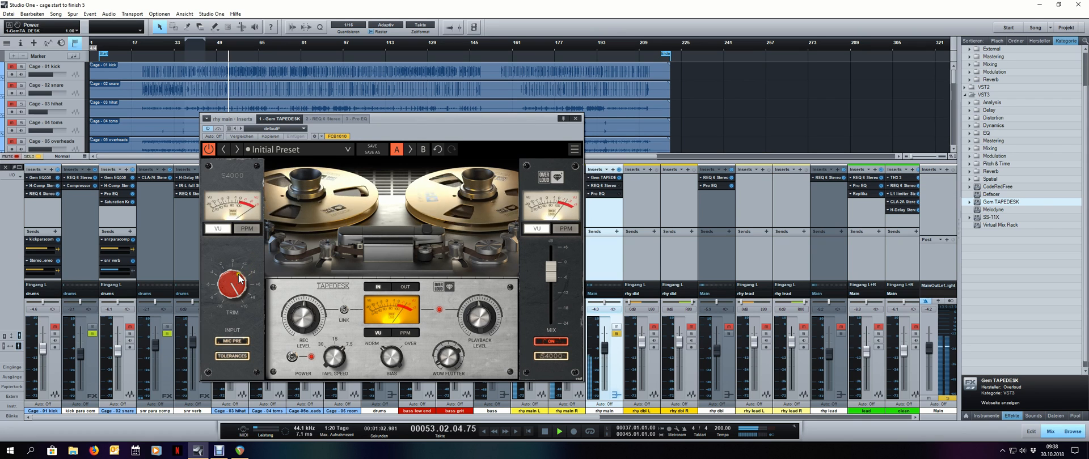
Set TAPEDESK's input trim to 0.55, adjust its rec level and compare the rhy main bus with the plug-in off and on
mouse_move(233, 324)
left_mouse_down()
mouse_move(235, 339)
mouse_move(236, 330)
left_mouse_up()
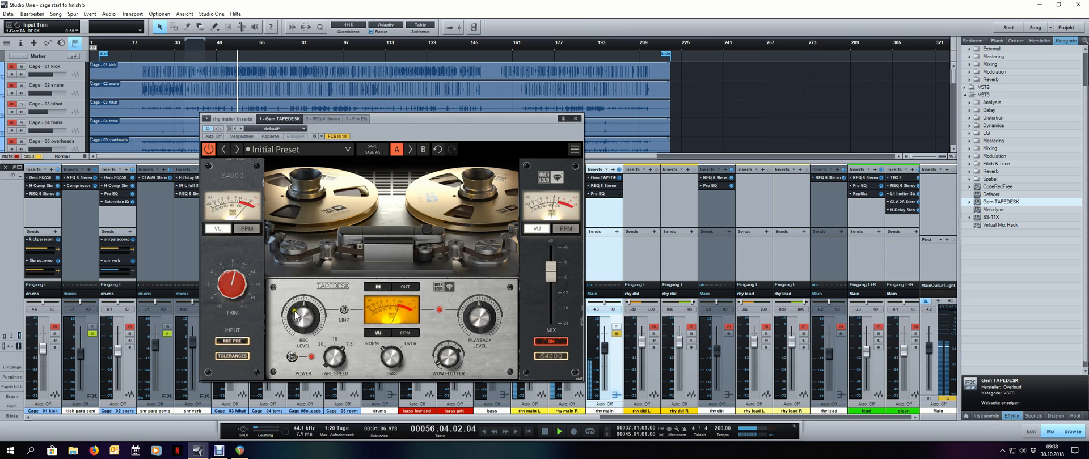
left_click_drag(300, 318, 299, 320)
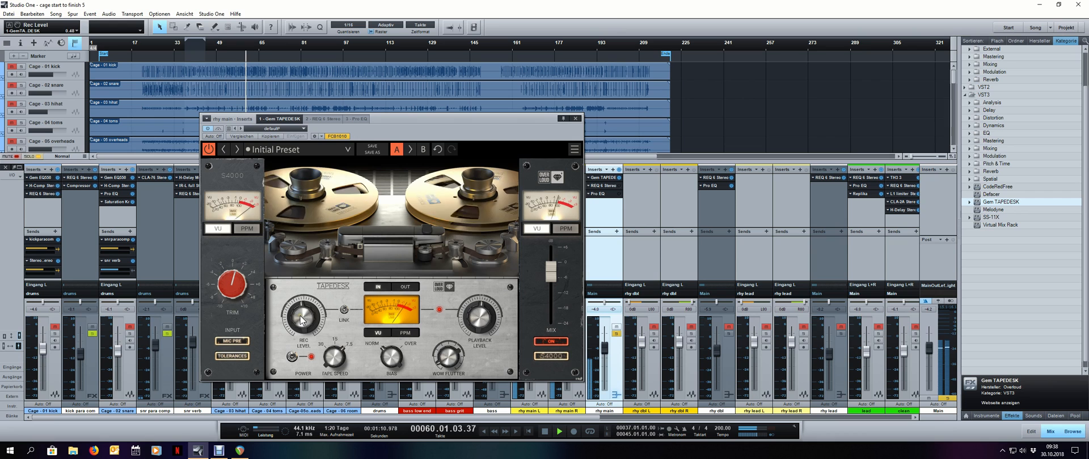
left_click(210, 149)
left_click(209, 149)
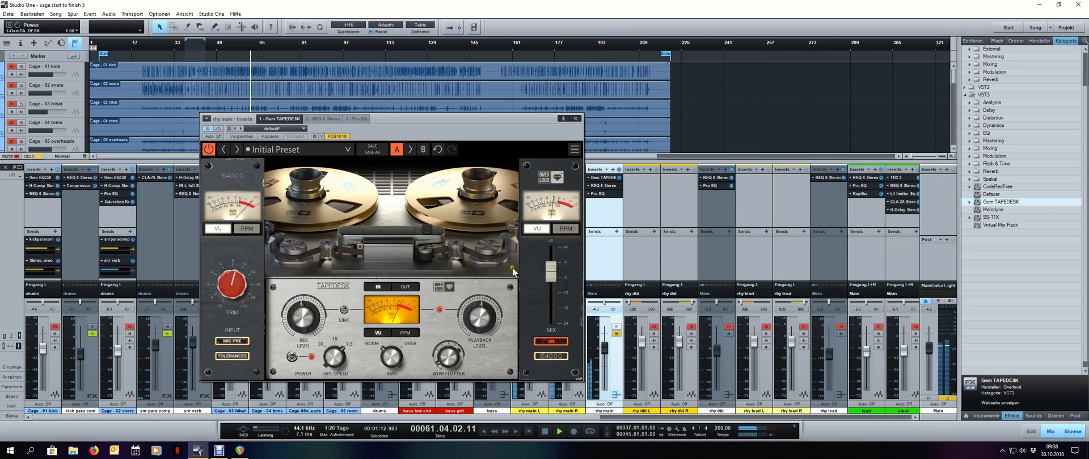
left_click(209, 149)
left_click(209, 149)
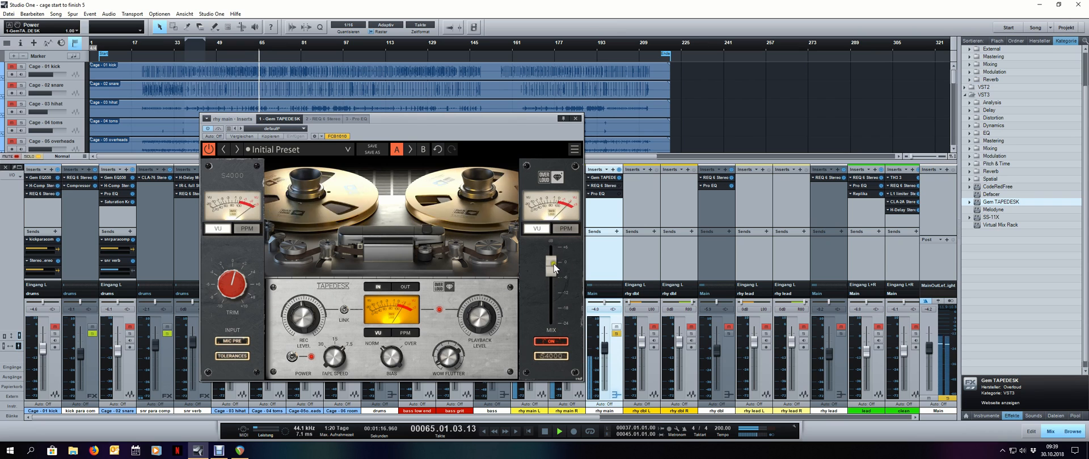
Set TAPEDESK's mix level to 0.77 and compare the plug-in off and on while replaying from around bar 45
left_click(209, 45)
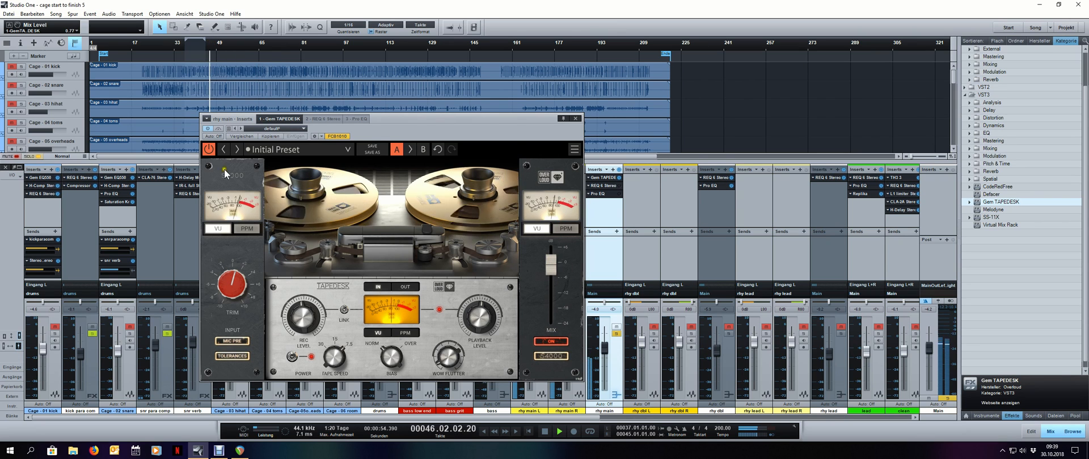
left_click(209, 149)
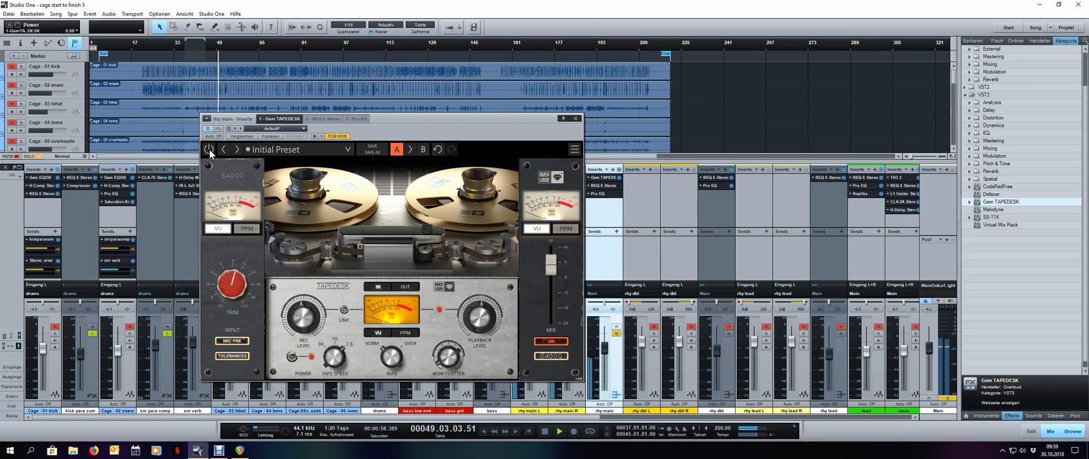
left_click(209, 149)
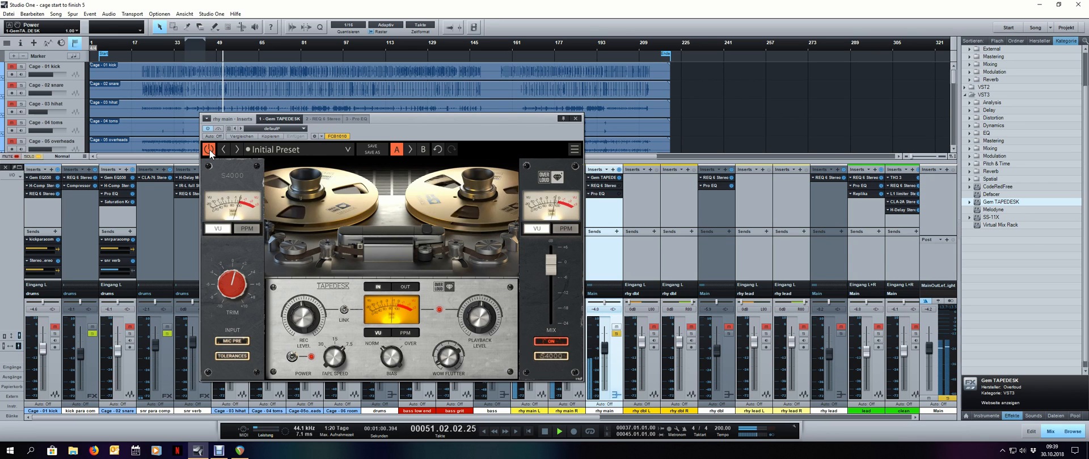
left_click(210, 149)
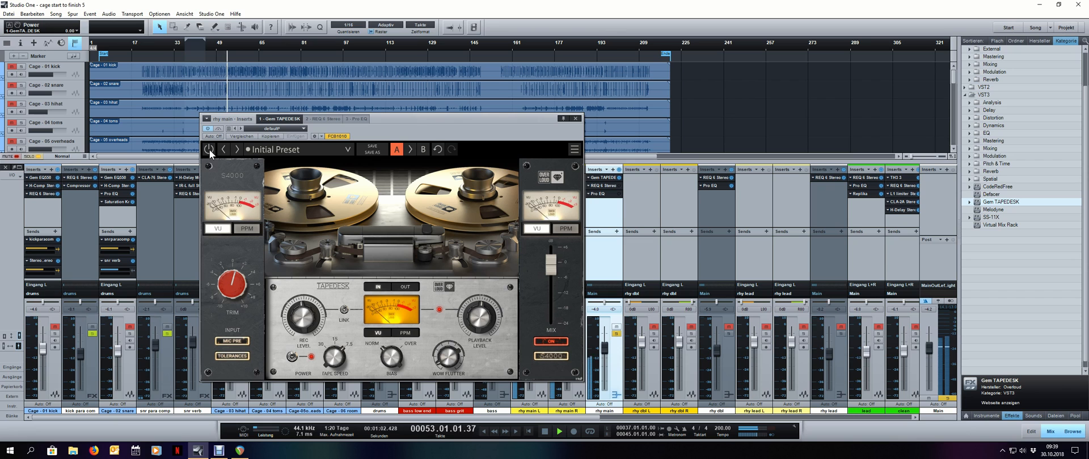
left_click(209, 150)
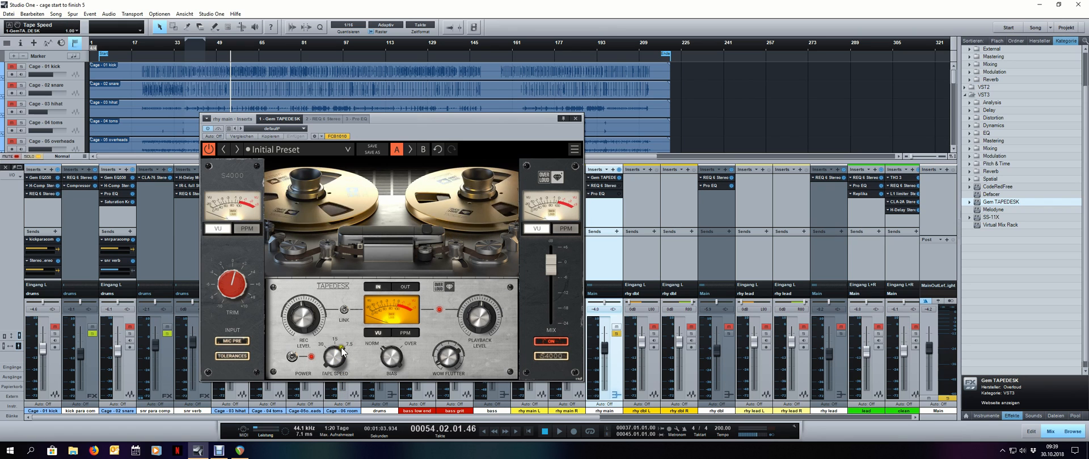
Set the band 6 frequency of the rhy main bus's REQ 6 to 11151 Hz
left_click_drag(471, 133, 420, 135)
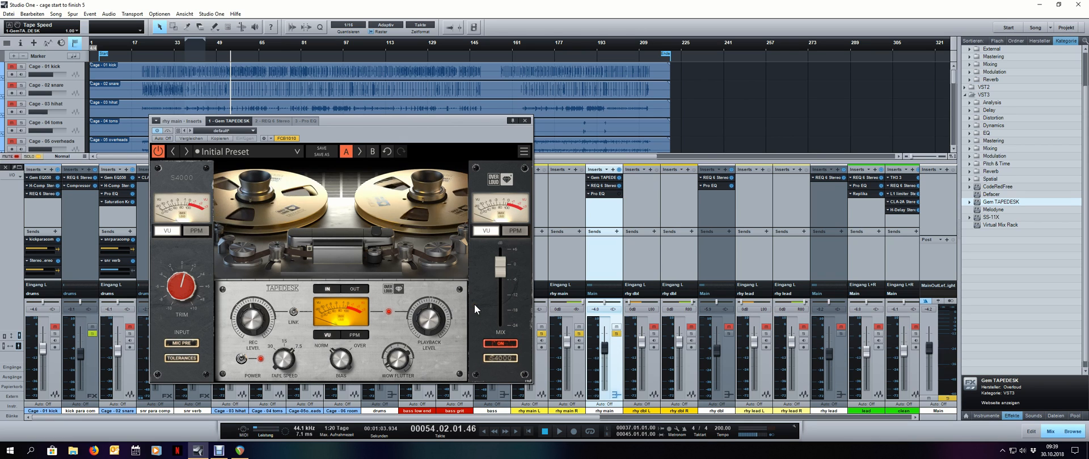
left_click(607, 186)
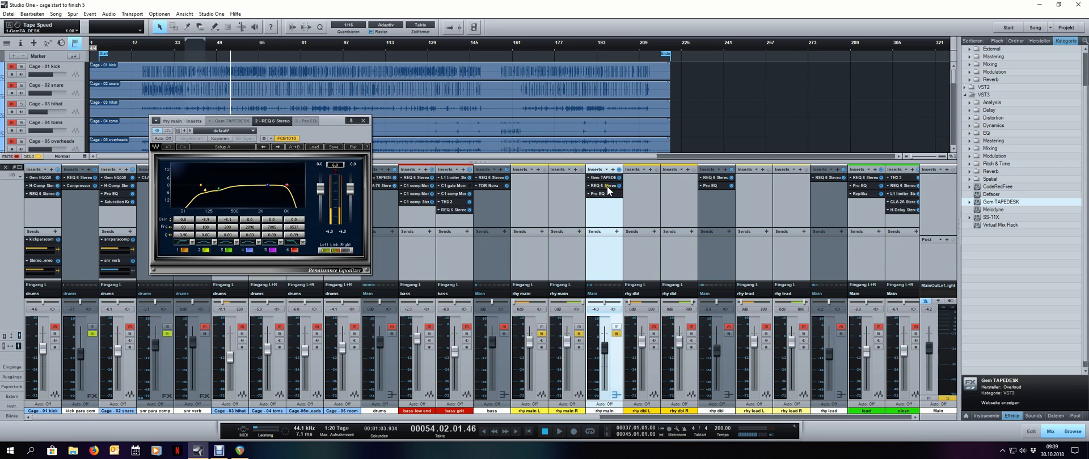
left_click_drag(319, 127, 398, 135)
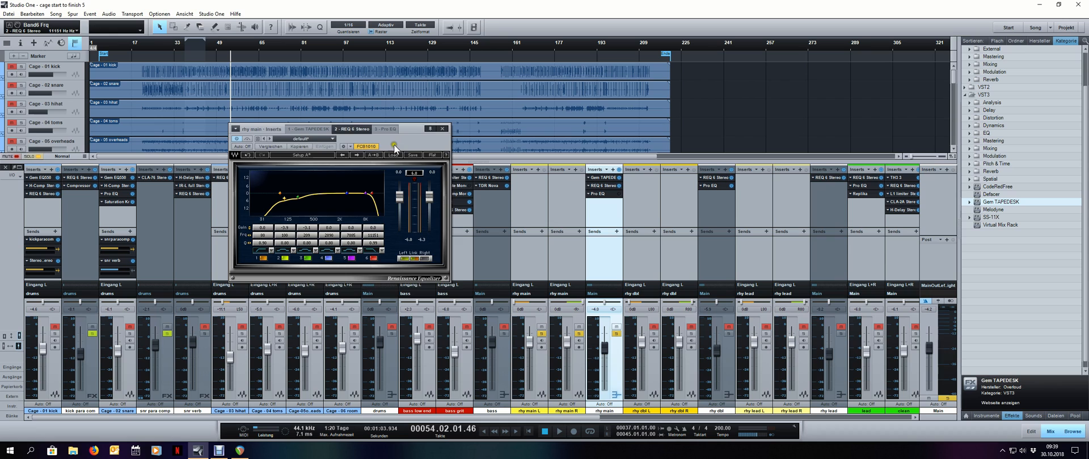
left_click_drag(394, 144, 407, 146)
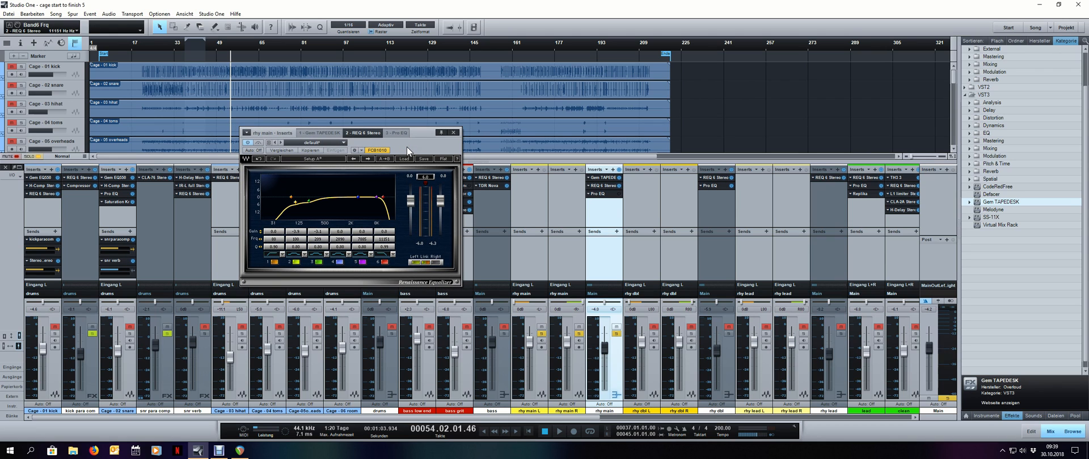
Check the rhy main bus's Pro EQ during playback, release the bus's solo and replay the full mix from around bar 37
left_click(394, 134)
left_click(256, 142)
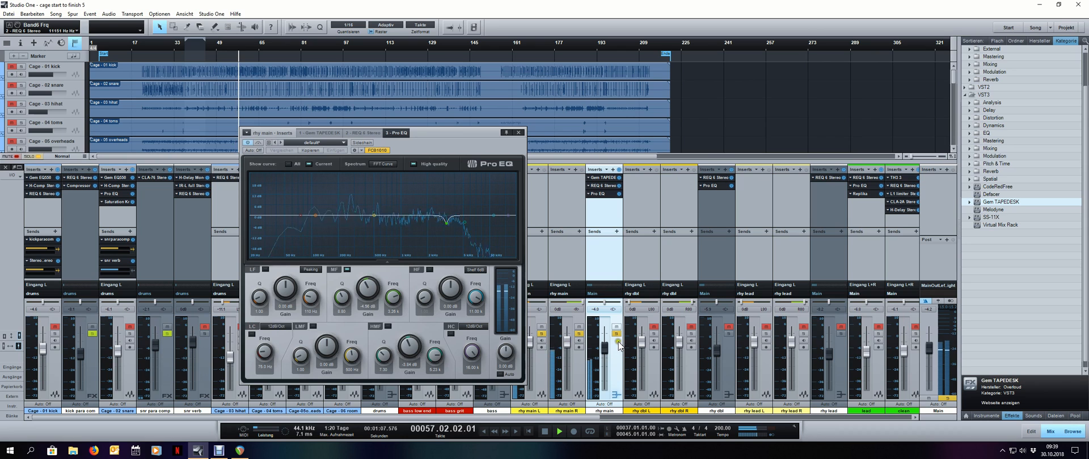
left_click(617, 334)
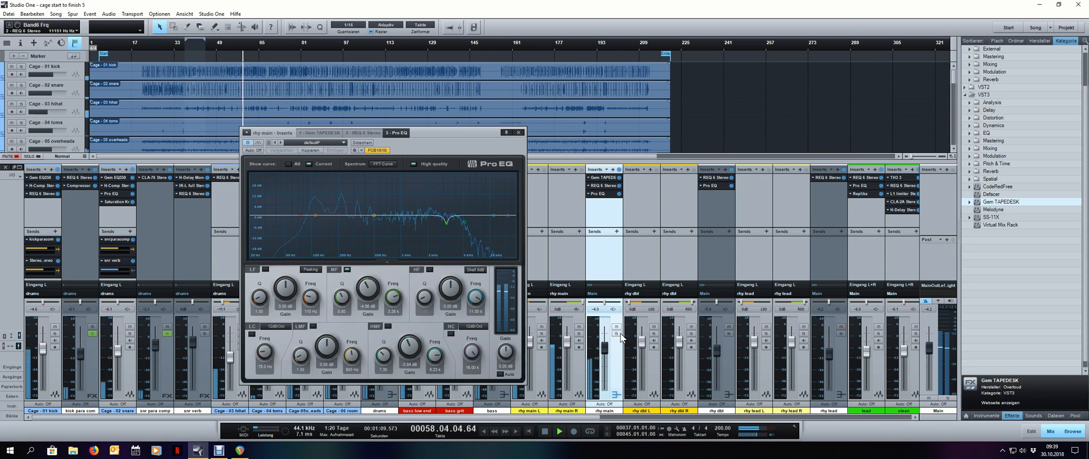
left_click(187, 46)
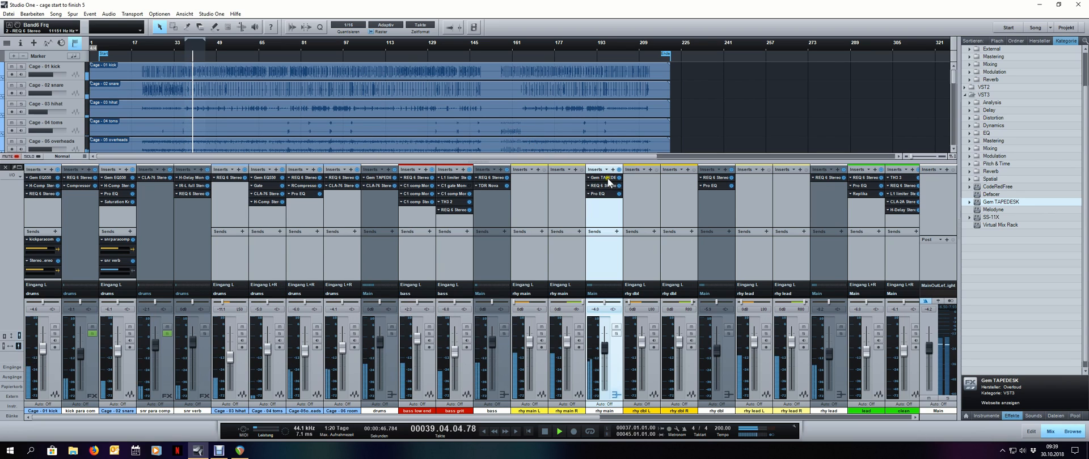
Copy TAPEDESK from the rhy main bus to the first insert of the rhy dbl bus, and solo that bus
key("space")
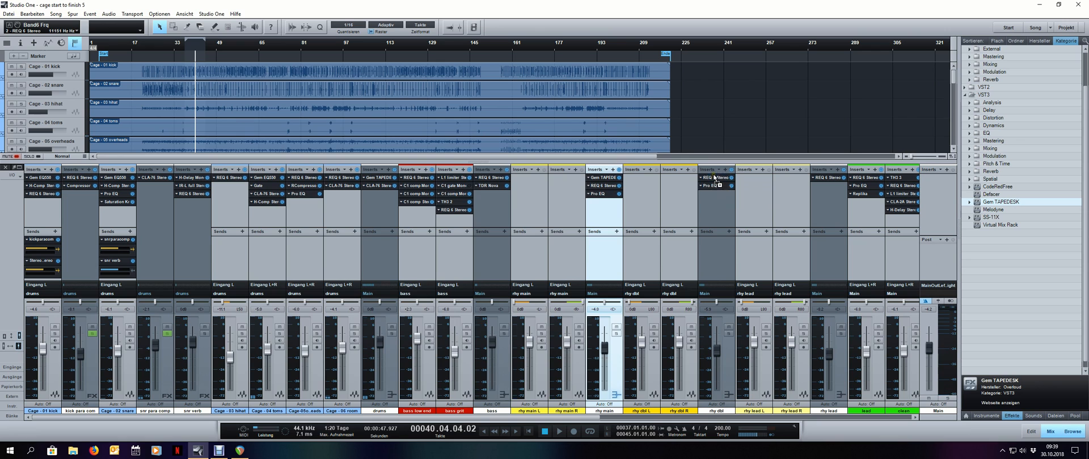
left_click_drag(714, 179, 714, 180)
key("F3")
left_click_drag(567, 133, 780, 154)
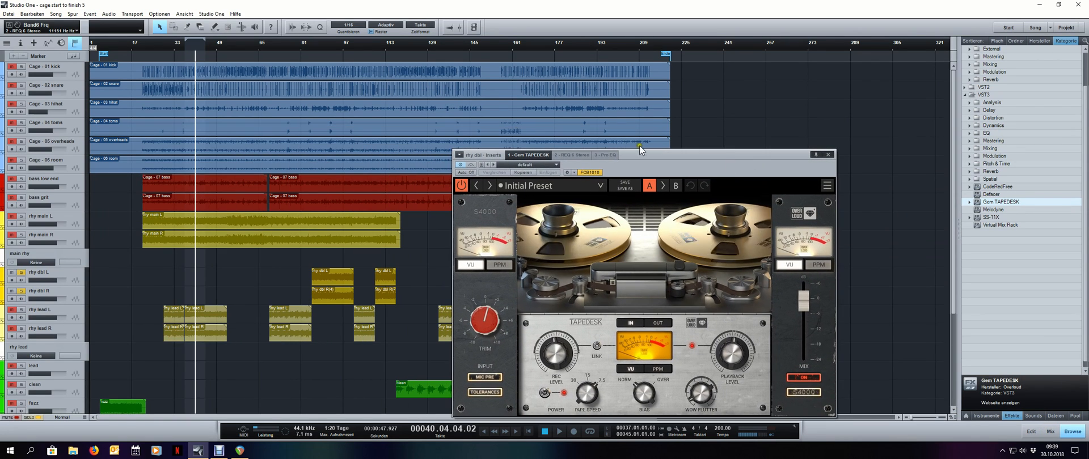
Play the rhy dbl bus from bar 86, adjust TAPEDESK's rec level and compare the plug-in off and on
left_click(315, 38)
key("space")
left_click_drag(492, 154, 474, 115)
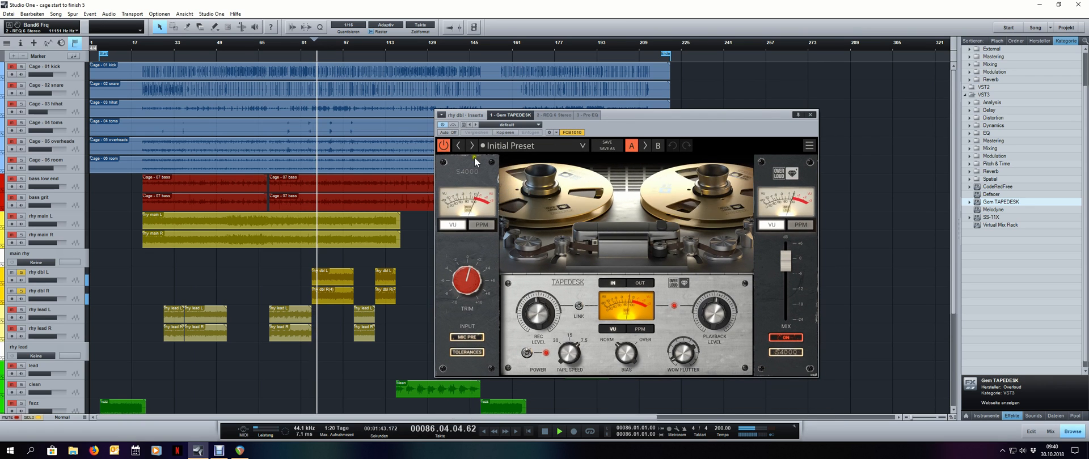
left_click(444, 146)
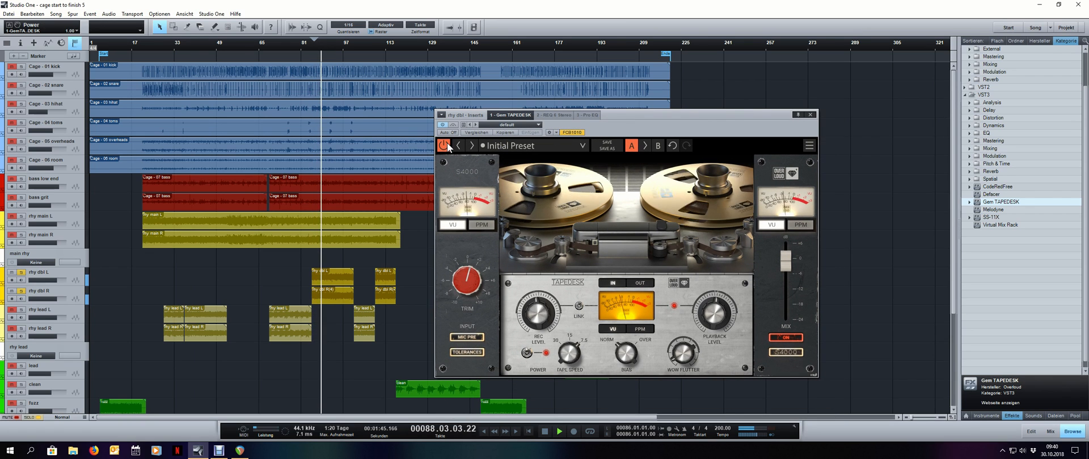
left_click_drag(539, 302, 539, 317)
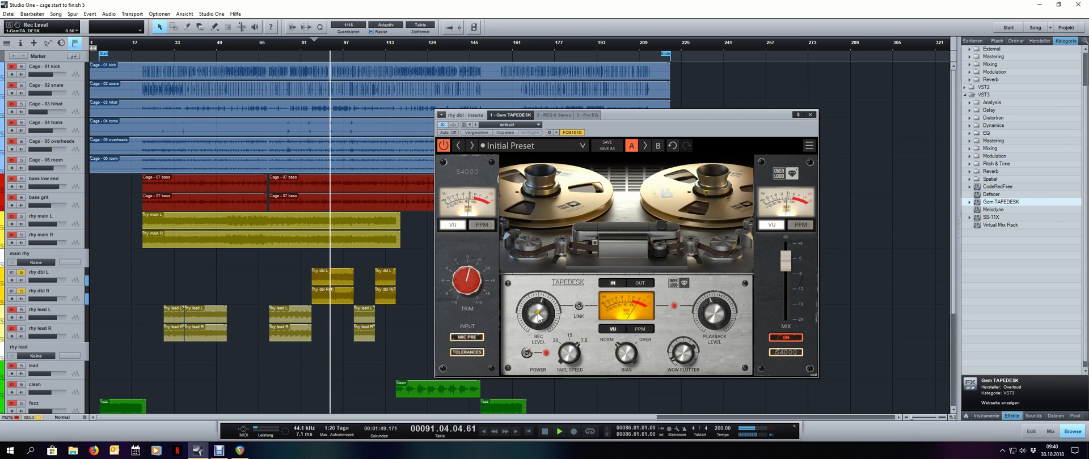
left_click(443, 146)
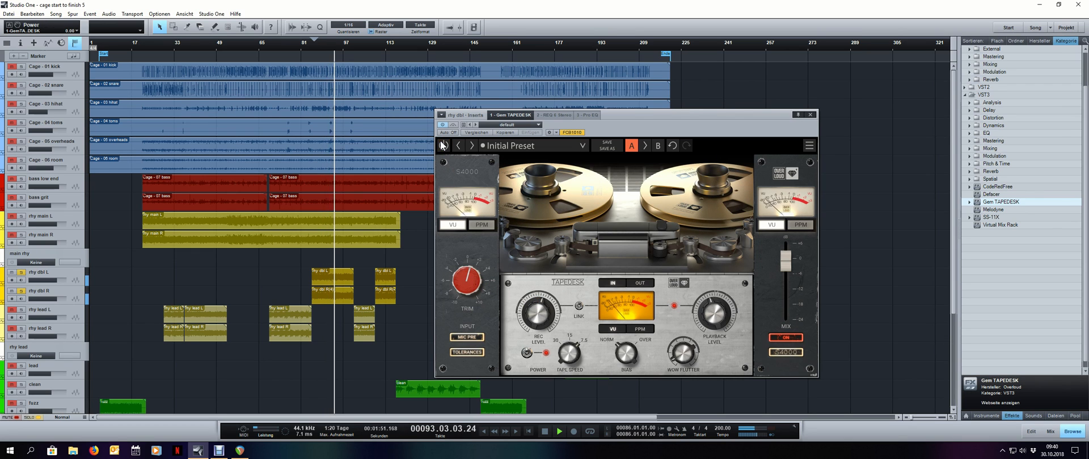
Check the rhy dbl bus's REQ 6 and try a boost on the Pro EQ's HMF band
left_click(555, 115)
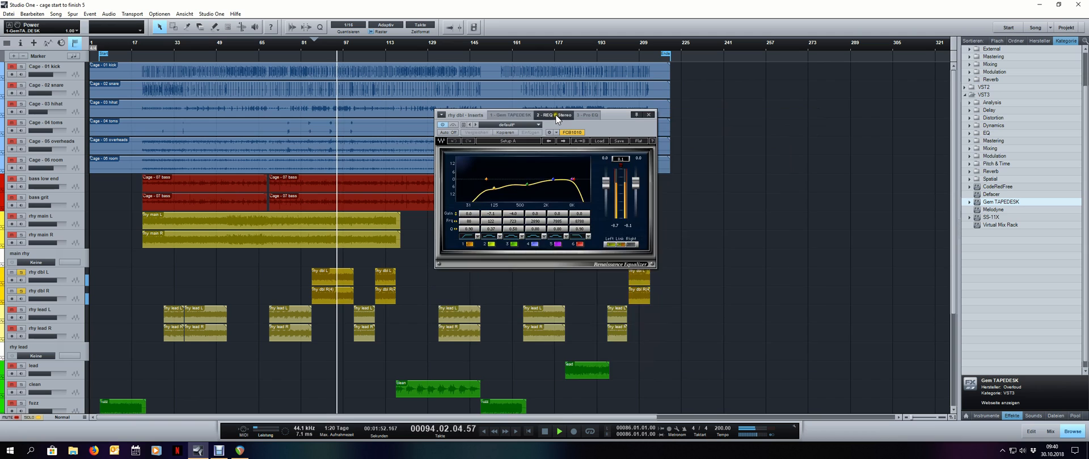
left_click(592, 115)
left_click_drag(655, 196, 649, 185)
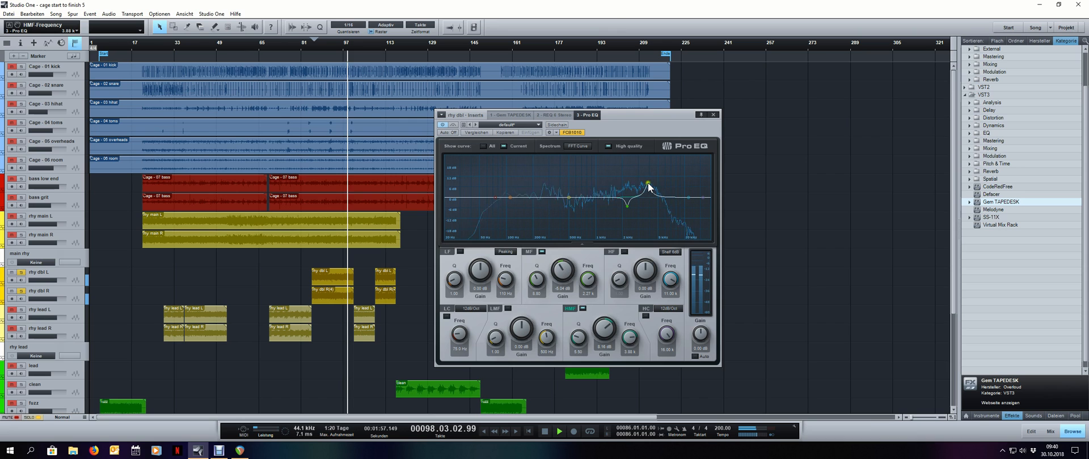
double_click(648, 184)
key("space")
Set the loop range from bar 85 to bar 101 around the first rhy dbl part and enable looping
scroll(332, 45, "up", 7)
left_click_drag(242, 43, 227, 43)
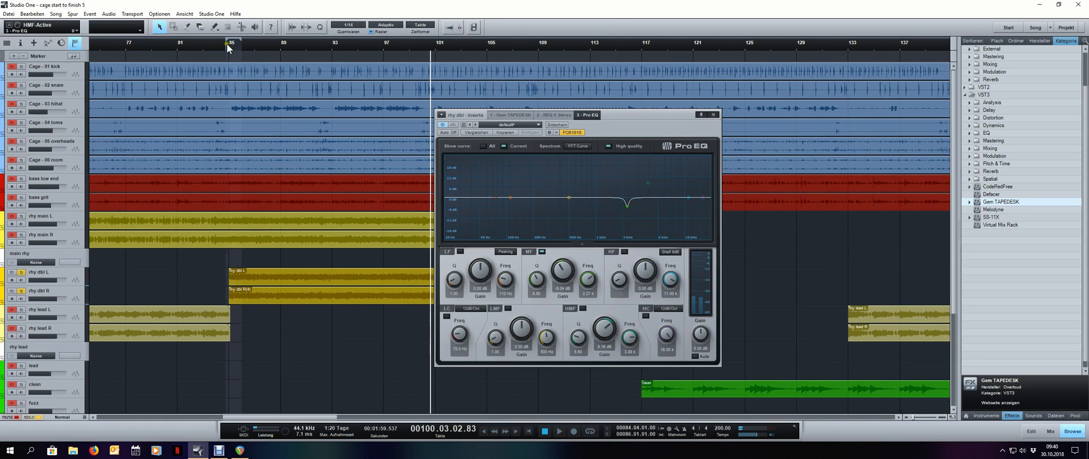
scroll(233, 48, "down", 3)
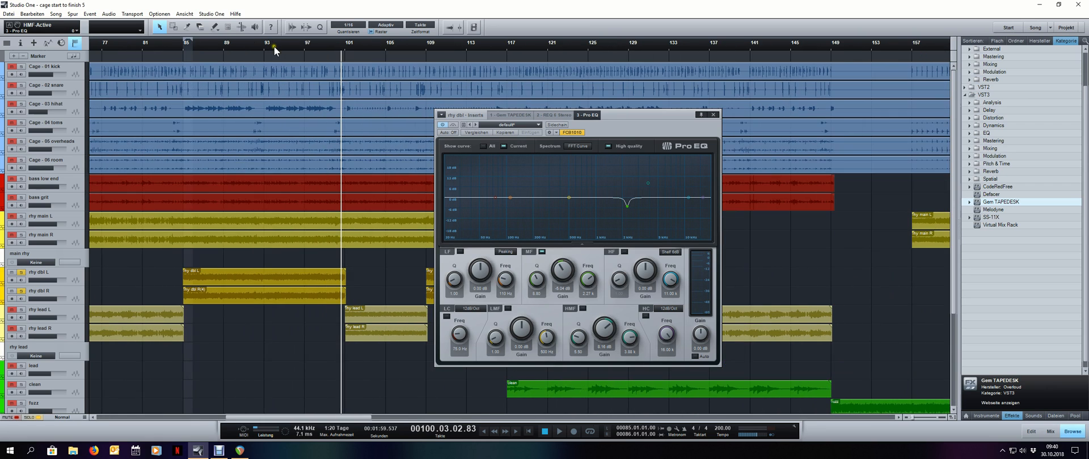
left_click_drag(338, 45, 344, 46)
key("KP_Divide")
Sweep the looped rhy dbl part, cut the Pro EQ's HMF band narrowly at 3.40 kHz and release the bus's solo
key("space")
left_click_drag(648, 179, 643, 180)
scroll(643, 181, "up", 2)
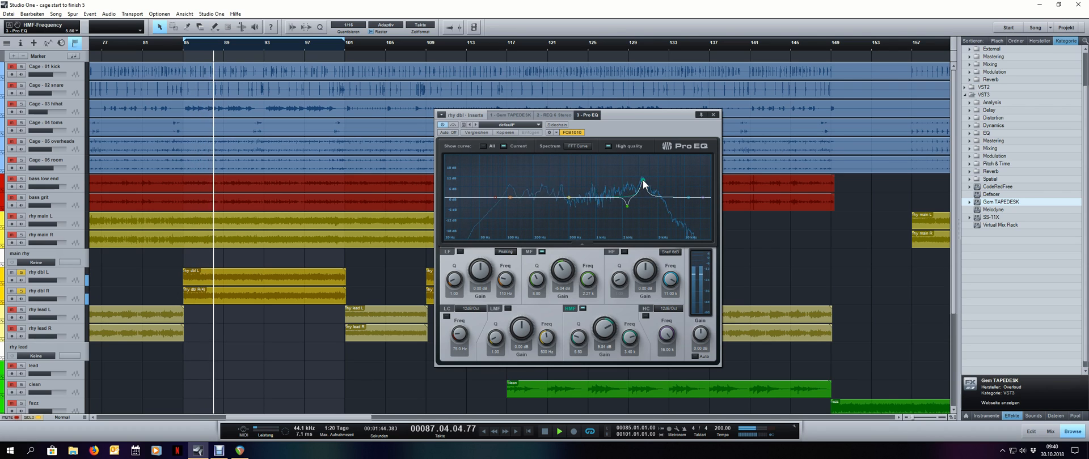
mouse_move(603, 327)
left_mouse_down()
mouse_move(597, 344)
mouse_move(587, 336)
left_mouse_up()
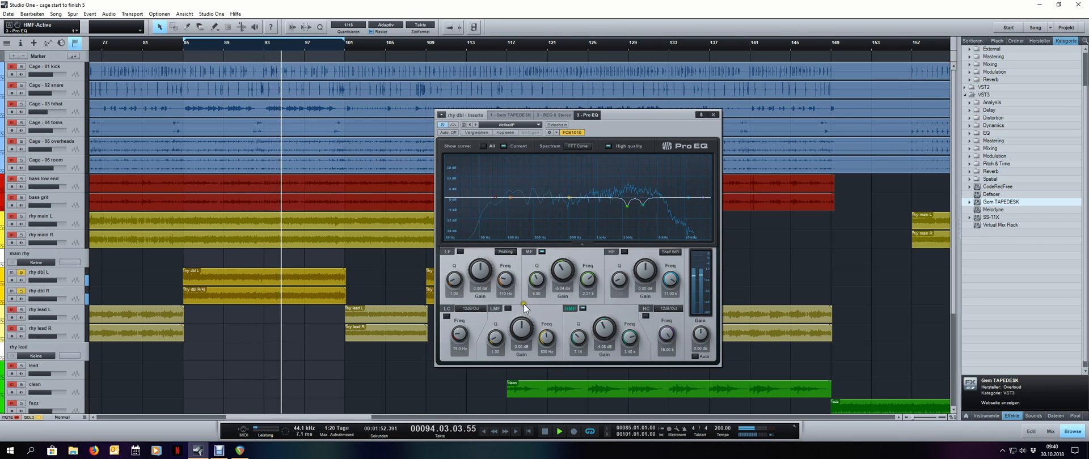
left_click(35, 417)
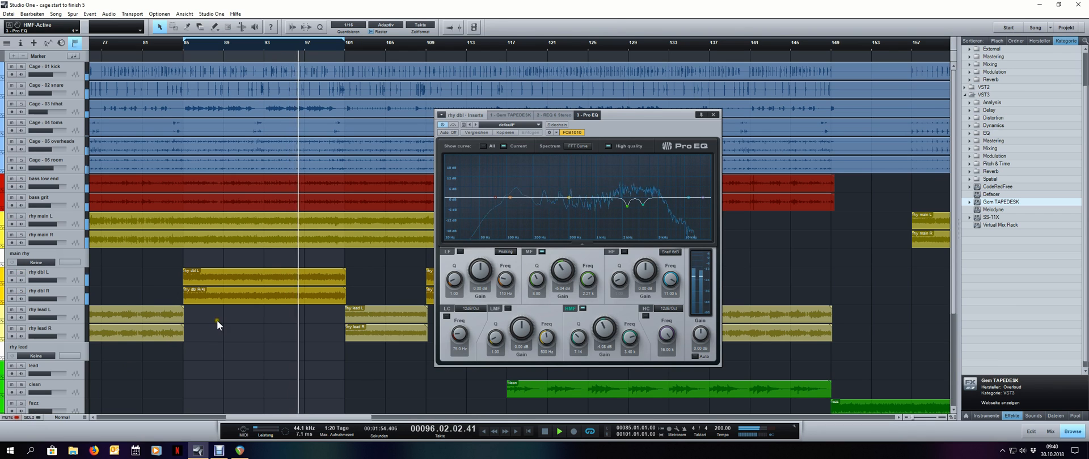
Solo the rhy lead bus and copy TAPEDESK from the rhy dbl bus to its first insert
key("F3")
left_click(711, 114)
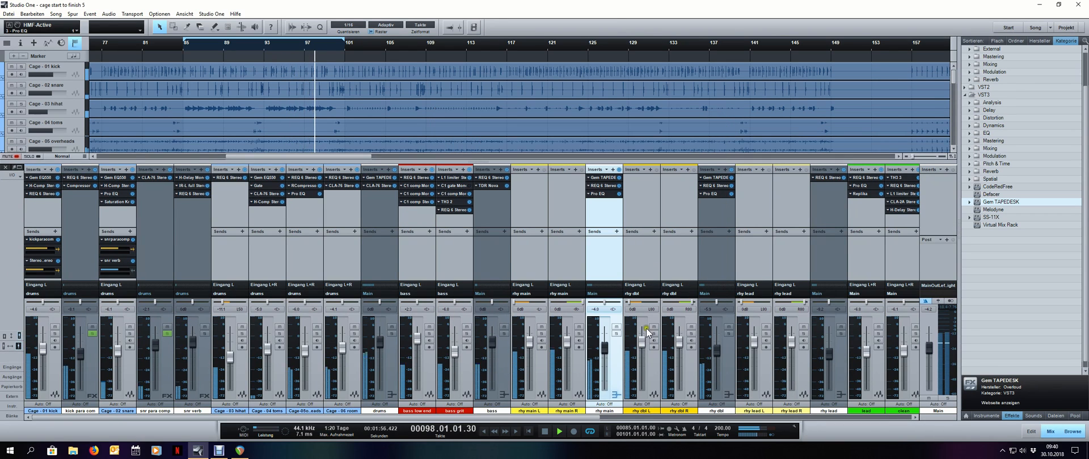
left_click(838, 355)
left_click_drag(725, 179, 829, 178)
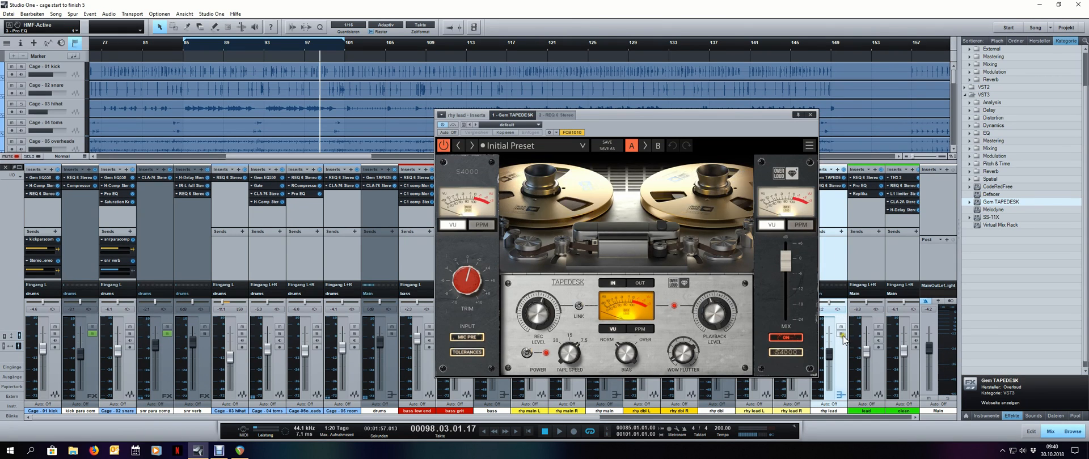
Play the rhy lead part from bar 69, compare TAPEDESK off and on, and check the bus's REQ 6
key("F3")
left_click(114, 44)
key("space")
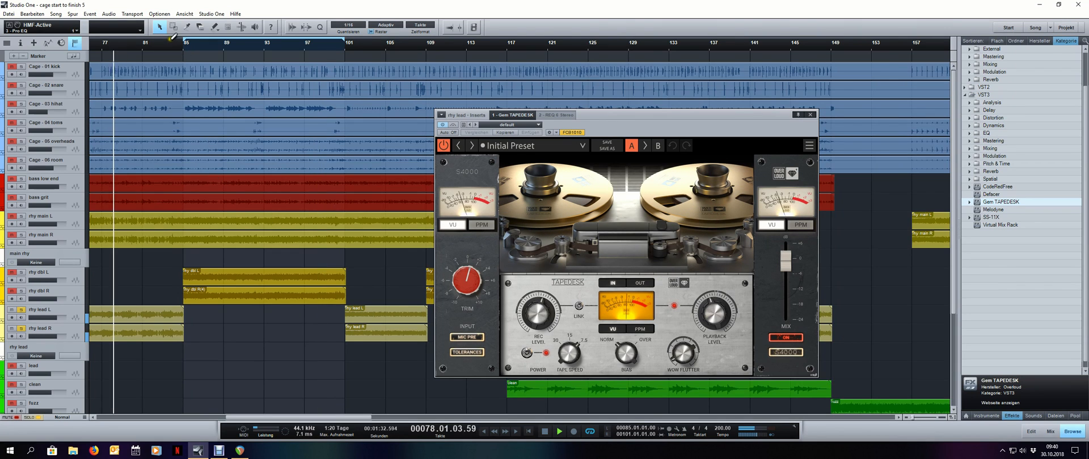
scroll(124, 44, "down", 5)
scroll(122, 44, "up", 3)
left_click(125, 45)
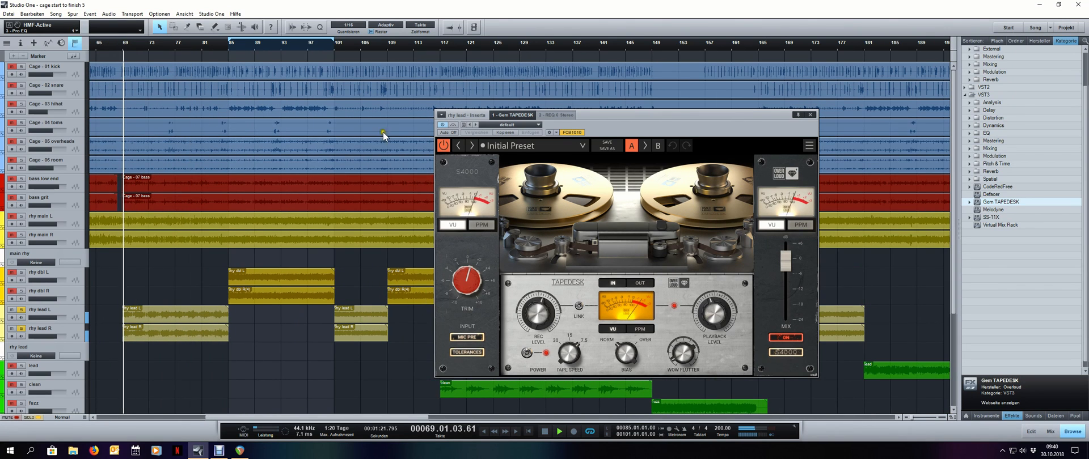
left_click(445, 146)
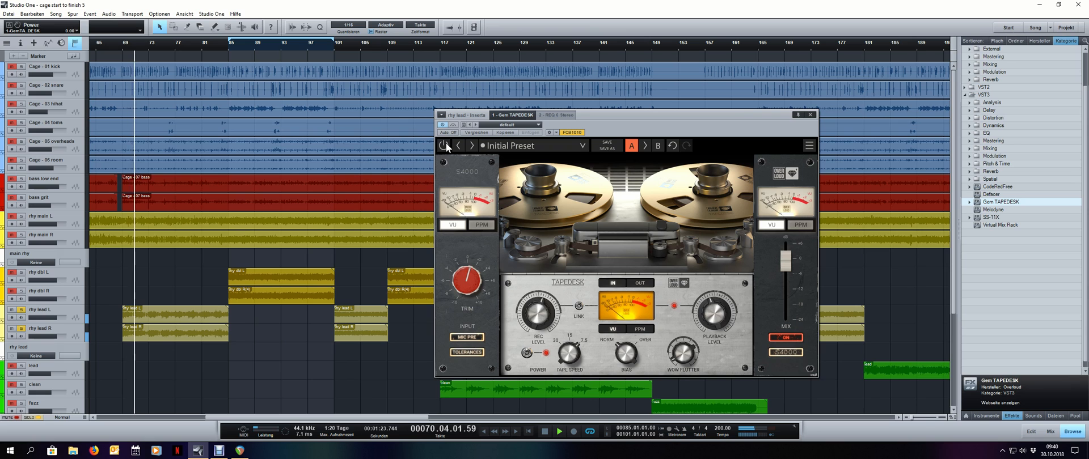
left_click(445, 146)
left_click(548, 115)
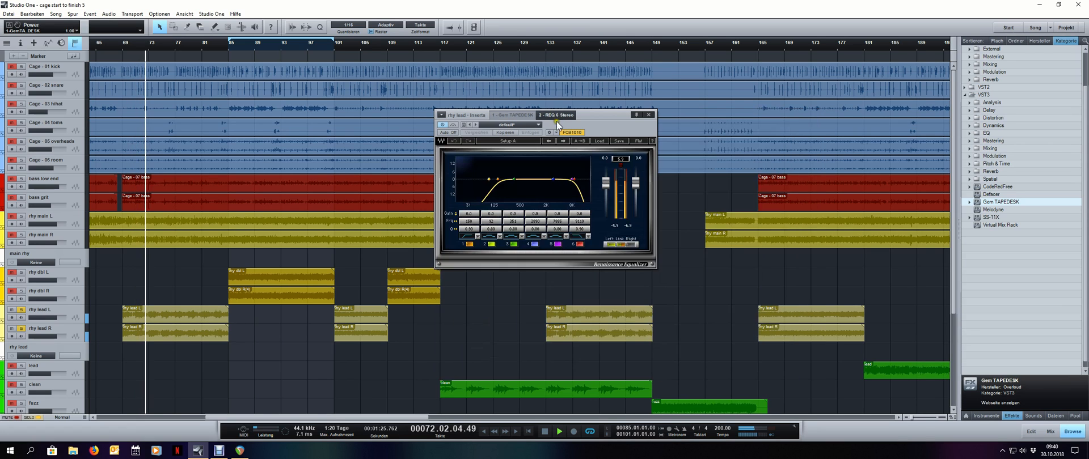
left_click(650, 115)
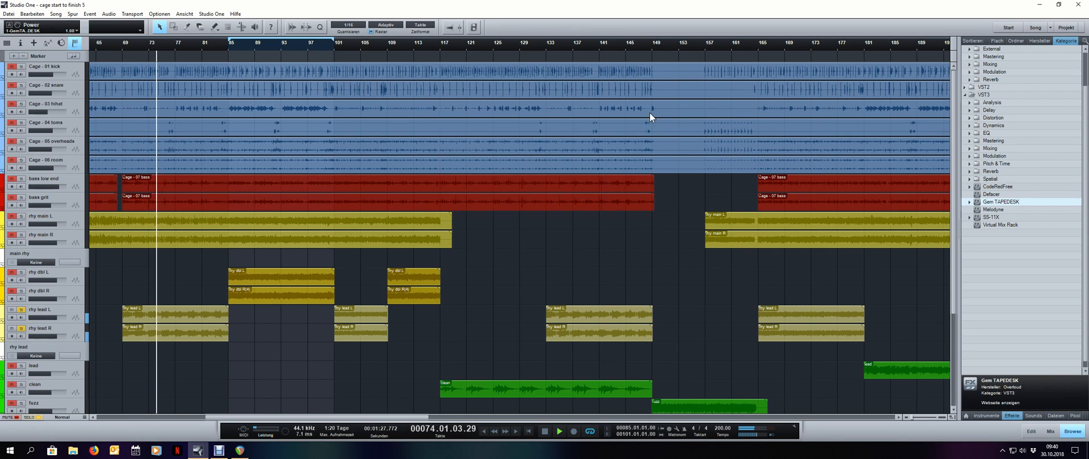
Copy the Pro EQ to the rhy lead bus and reset it to the default preset
key("F3")
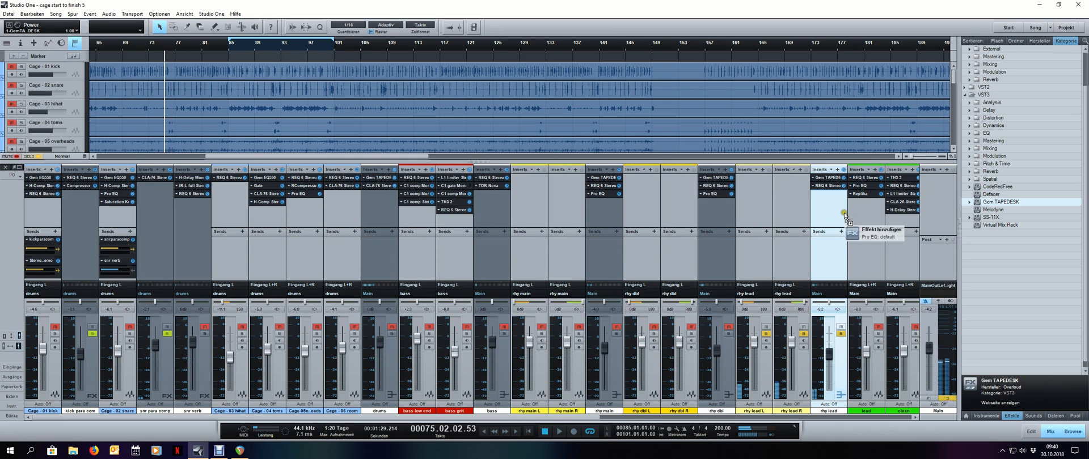
left_click(822, 194)
left_click(513, 125)
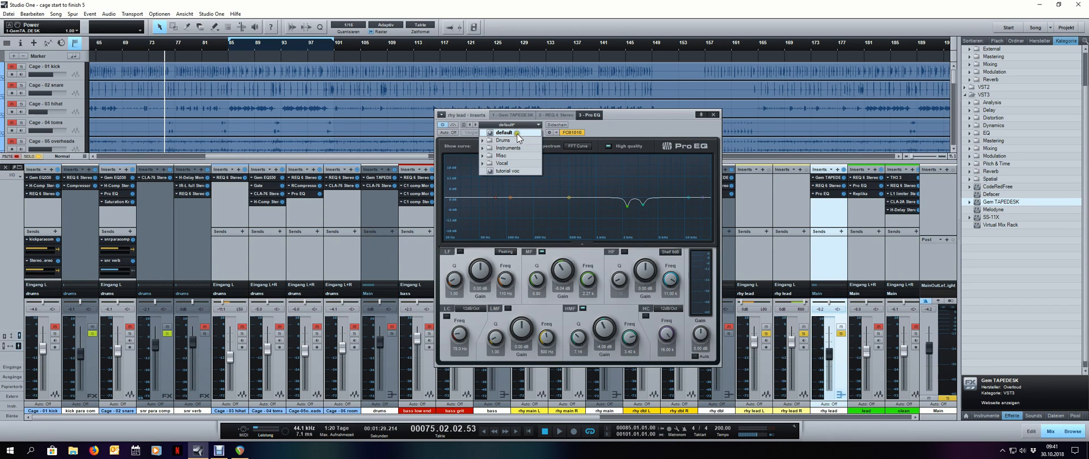
Set the loop range from bar 69 to bar 85 around the rhy lead part
key("F3")
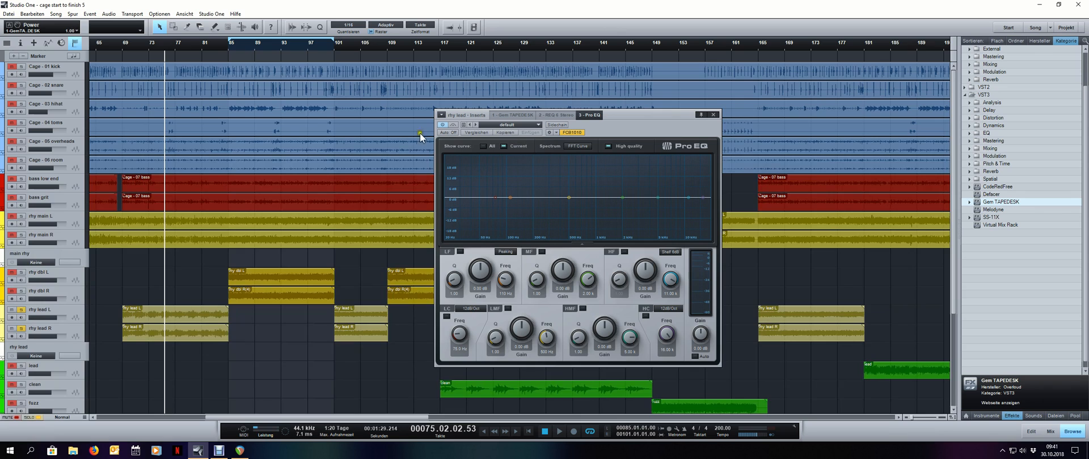
scroll(136, 47, "up", 2)
left_click(111, 44, "ctrl")
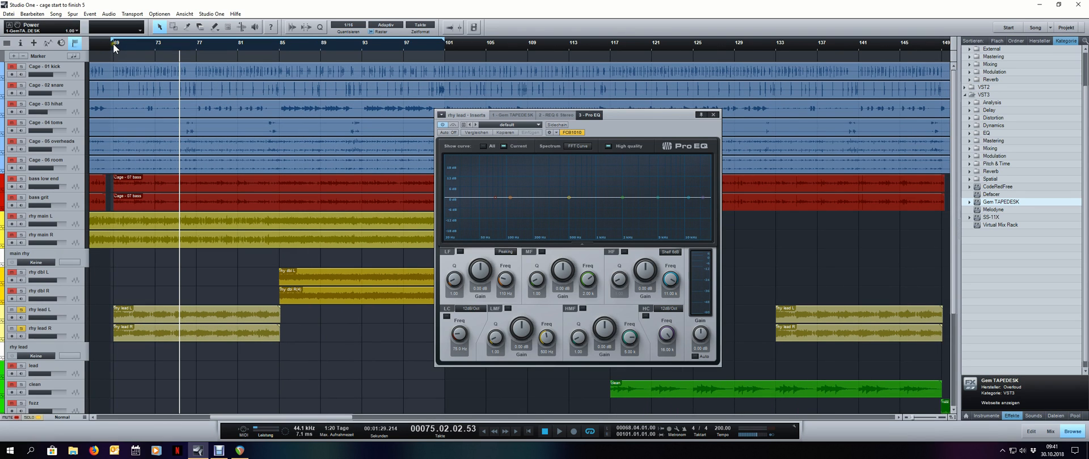
left_click(277, 42, "alt")
Sweep the looped rhy lead part and add narrow Pro EQ cuts with the MF band at 2.27 kHz and HMF band at about 3.3 kHz
key("space")
left_click_drag(625, 202, 641, 189)
scroll(627, 185, "up", 5)
double_click(627, 190)
scroll(642, 188, "up", 3)
scroll(642, 188, "up", 3)
scroll(606, 324, "down", 8)
scroll(606, 326, "down", 2)
scroll(559, 274, "down", 3)
scroll(558, 274, "down", 14)
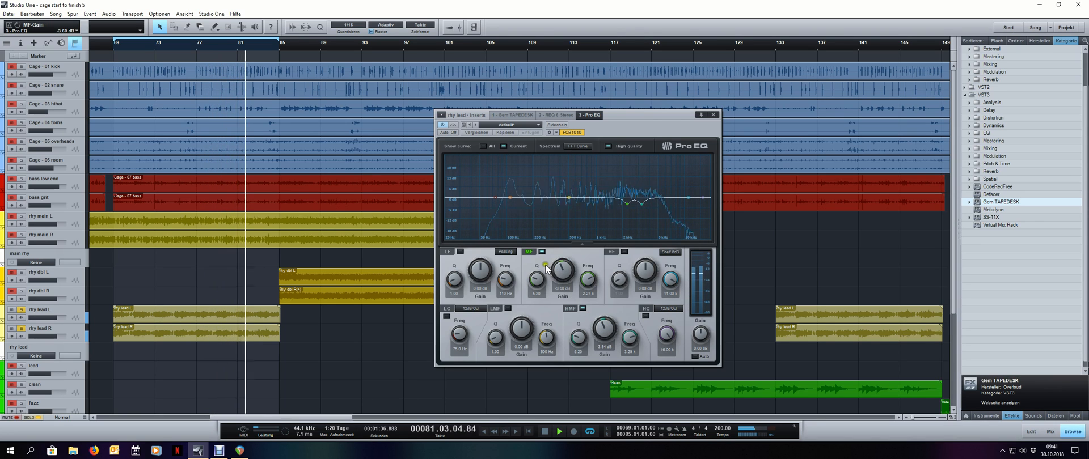
Switch off the rhy lead Pro EQ's MF band, deepen the HMF cut and compare the HMF band off and on
left_click(542, 252)
scroll(588, 280, "down", 6)
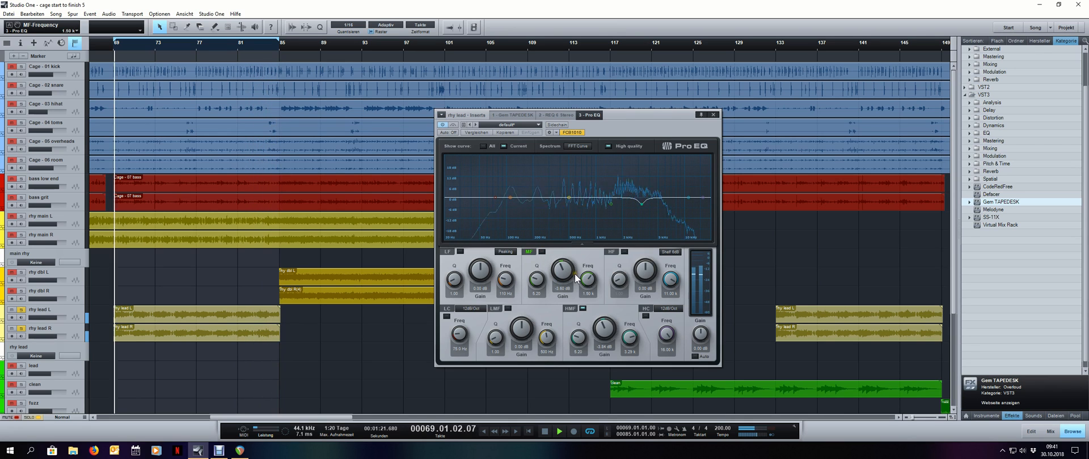
scroll(605, 330, "down", 1)
left_click(583, 308)
left_click(583, 309)
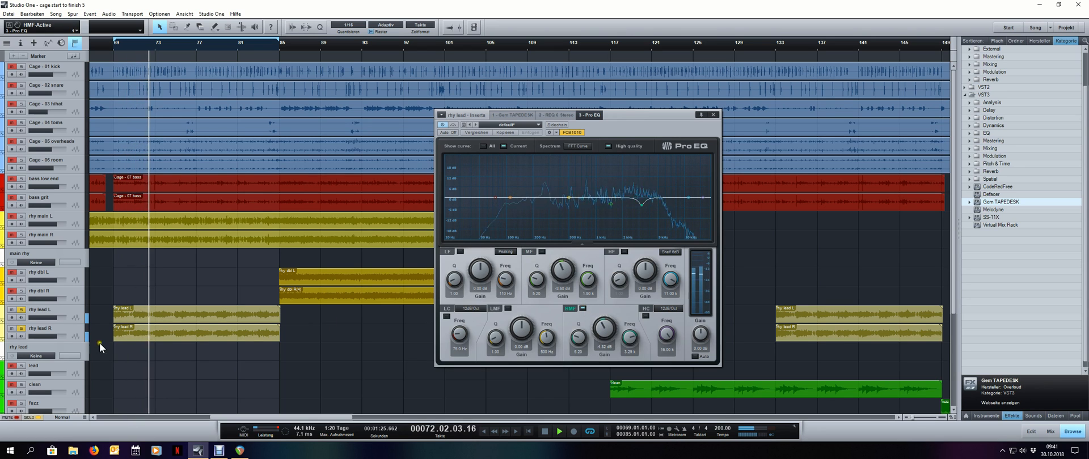
Release the rhy lead bus's solo, close its Pro EQ and fit the whole song in the arrangement during full-mix playback
left_click(35, 417)
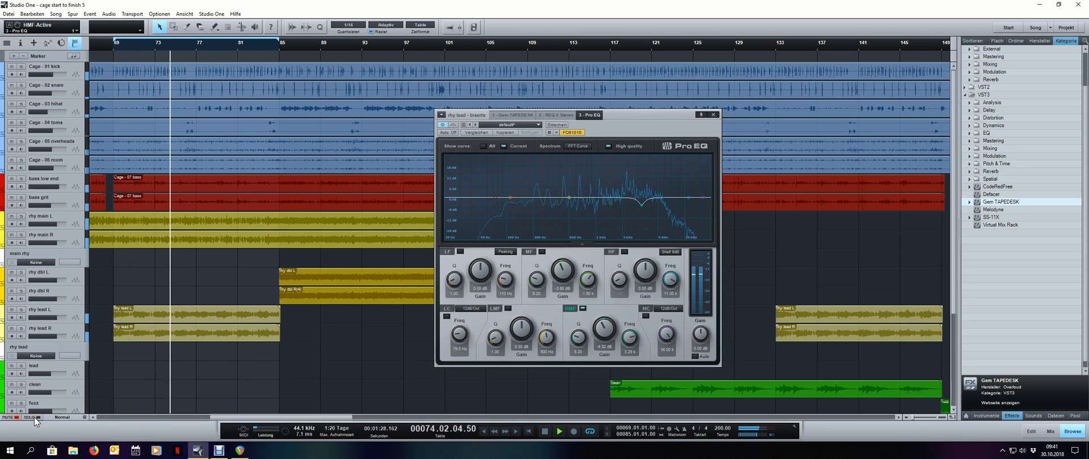
left_click(714, 116)
key("F3")
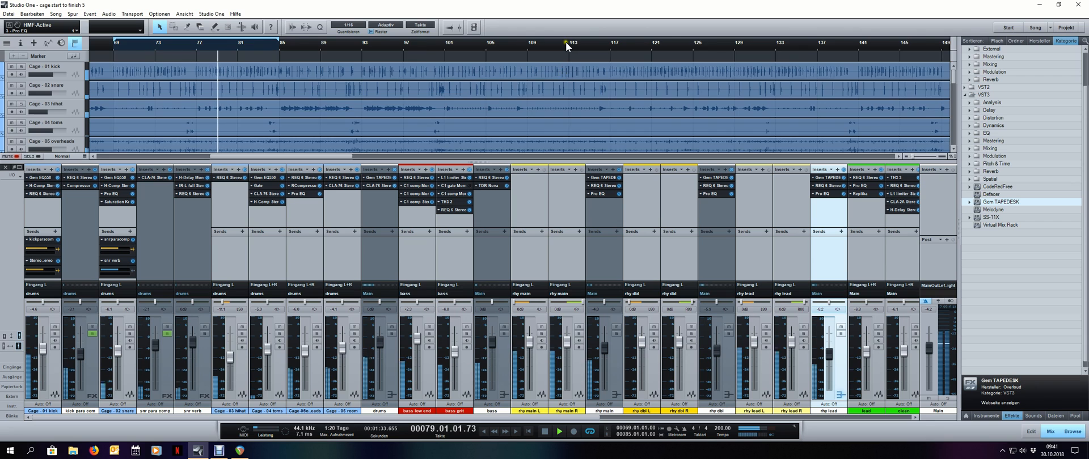
key("shift+f")
key("space")
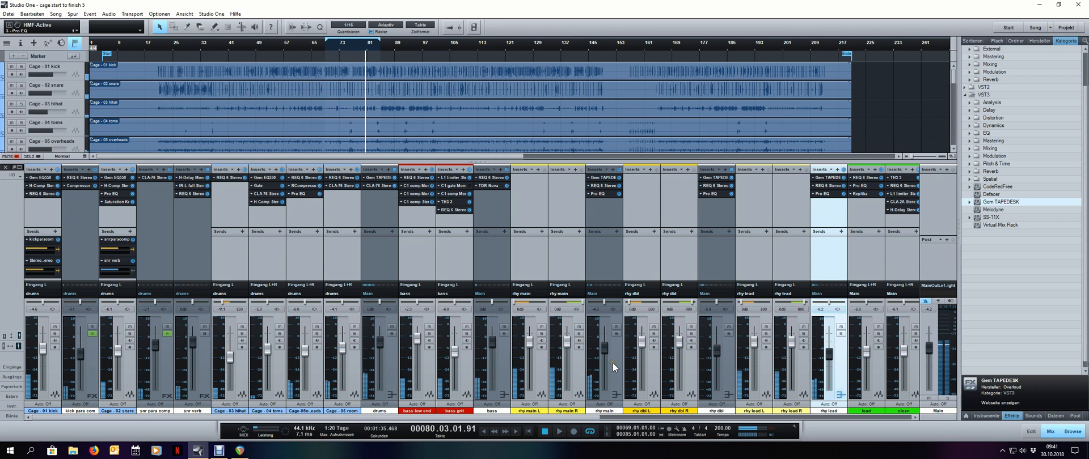
Play the full mix from around bar 81 and review the guitar parts in the arrangement
left_click_drag(590, 420, 653, 418)
key("F3")
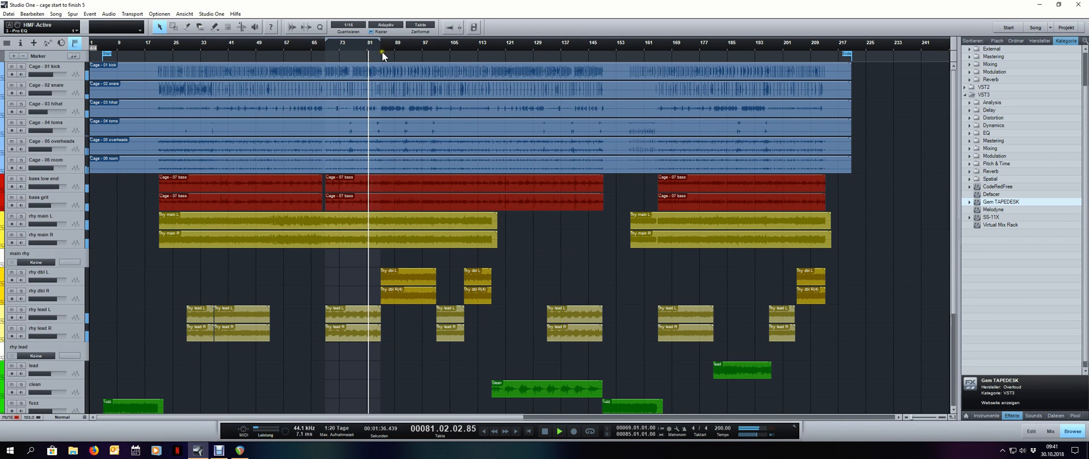
scroll(401, 134, "down", 5)
scroll(400, 134, "up", 5)
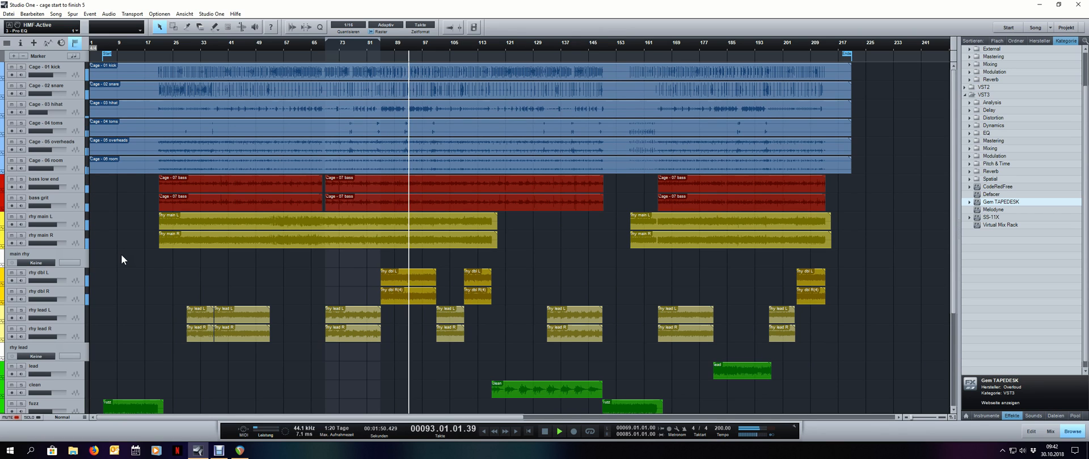
Show the mixer during playback and open the kick channel's REQ 6 Stereo equalizer clear of the other channels
key("F3")
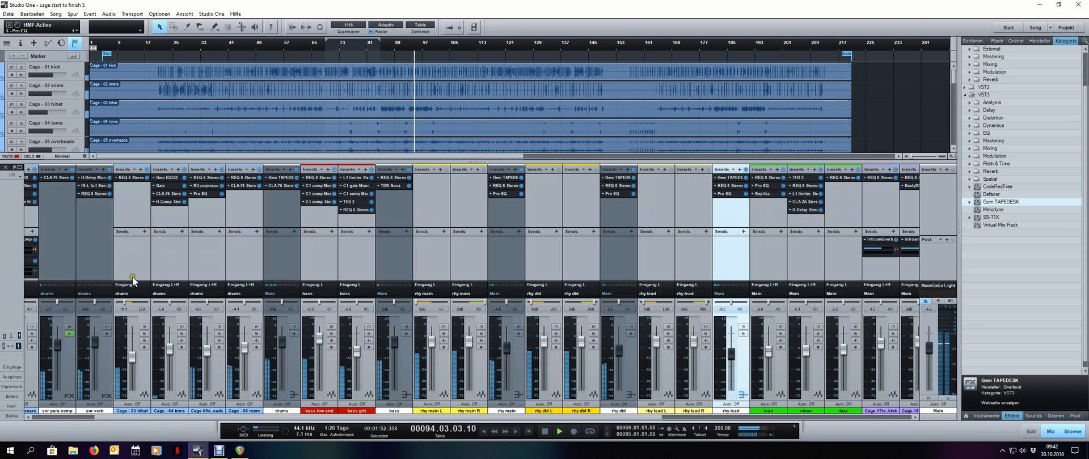
left_click_drag(273, 419, 54, 402)
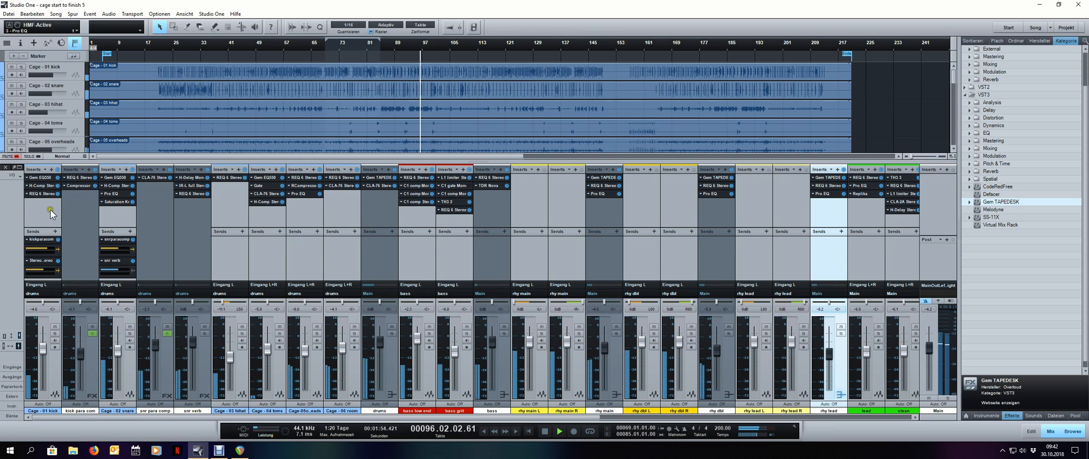
left_click(49, 194)
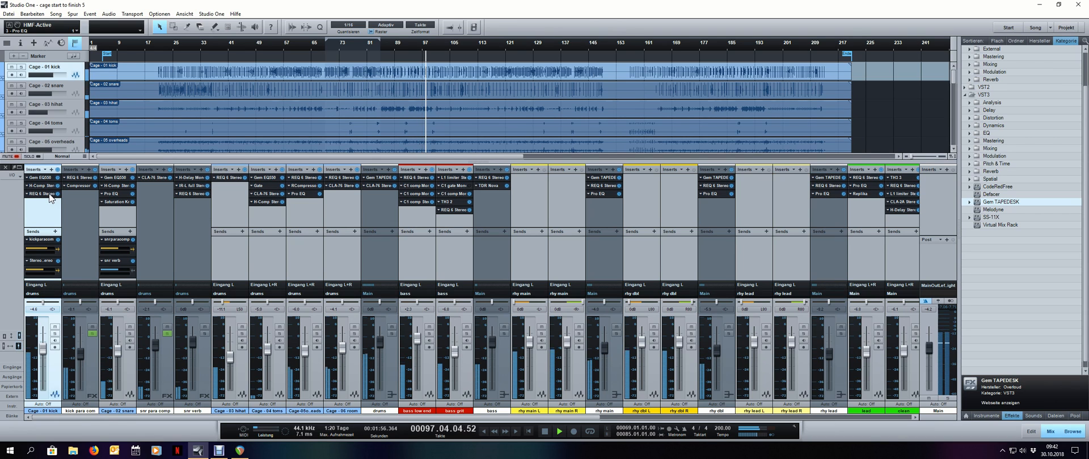
double_click(49, 193)
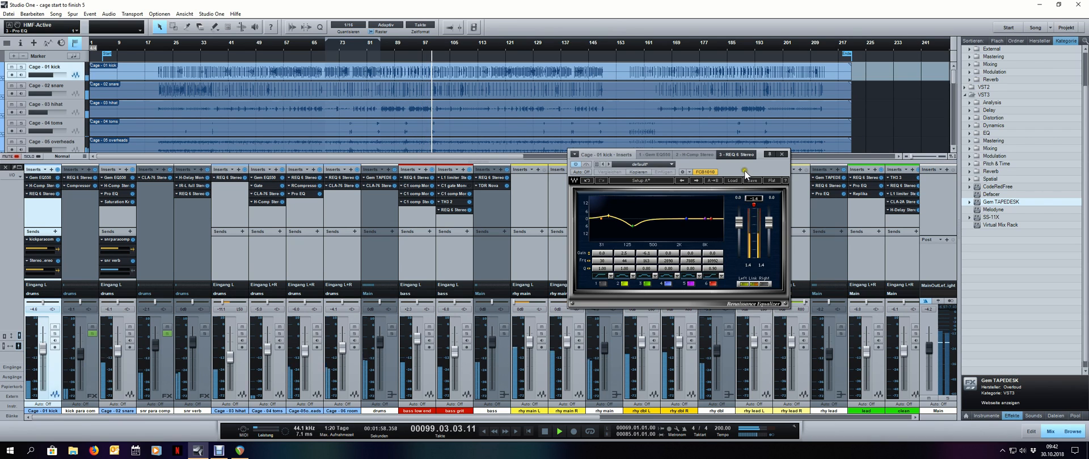
left_click_drag(744, 170, 719, 175)
Loop playback of the full mix from bar 101 to bar 117
scroll(484, 44, "up", 4)
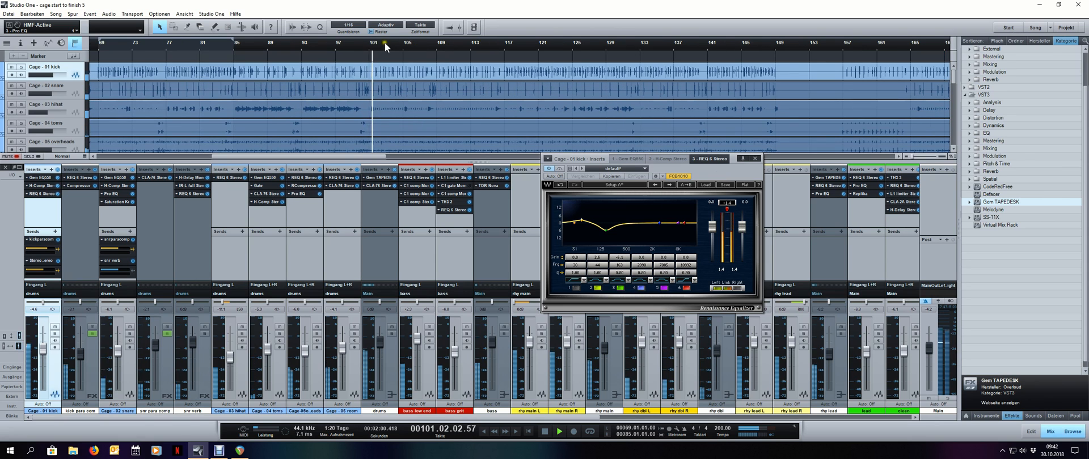
left_click(370, 43, "ctrl")
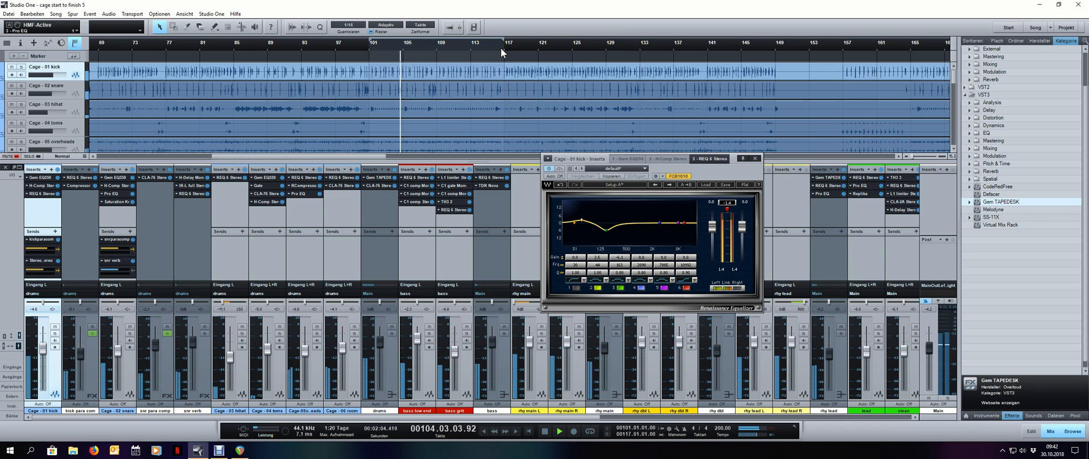
key("KP_Divide")
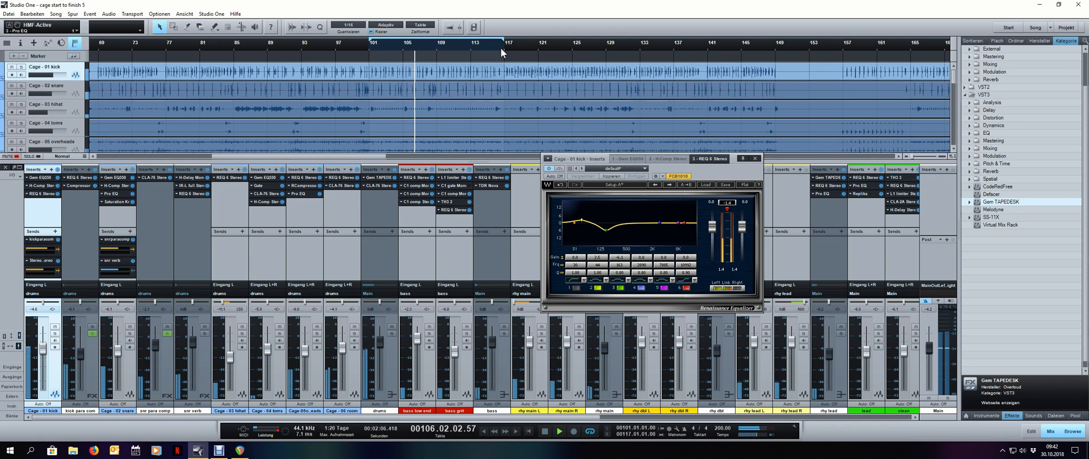
Sweep band 4 of the kick's REQ 6 in the upper mids, narrow its Q and set its gain to 3.1 dB
left_click_drag(665, 273, 697, 273)
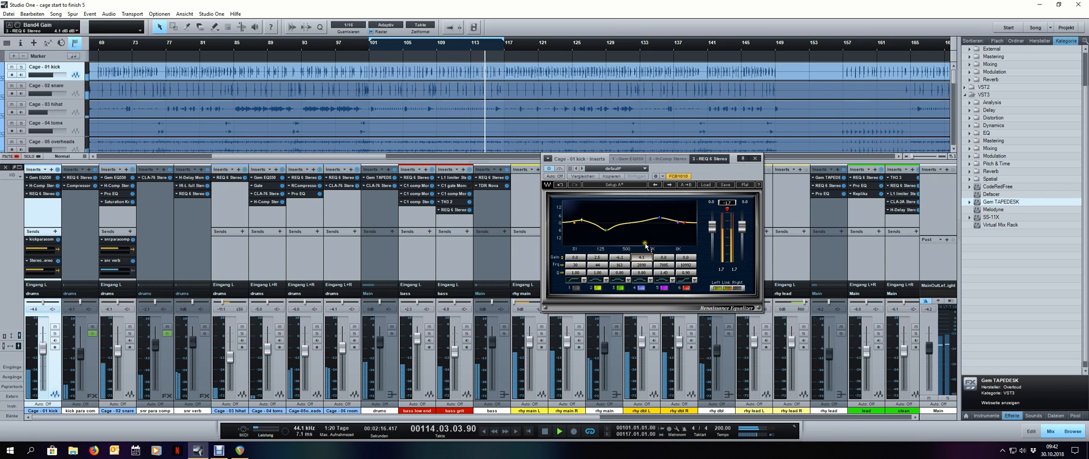
left_click_drag(641, 259, 633, 274)
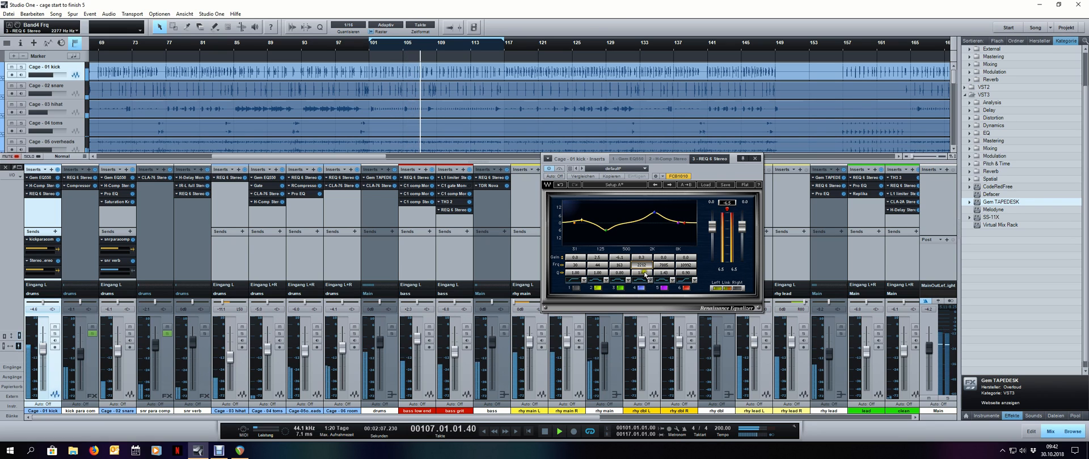
left_click_drag(645, 260, 643, 284)
left_click_drag(642, 314, 639, 306)
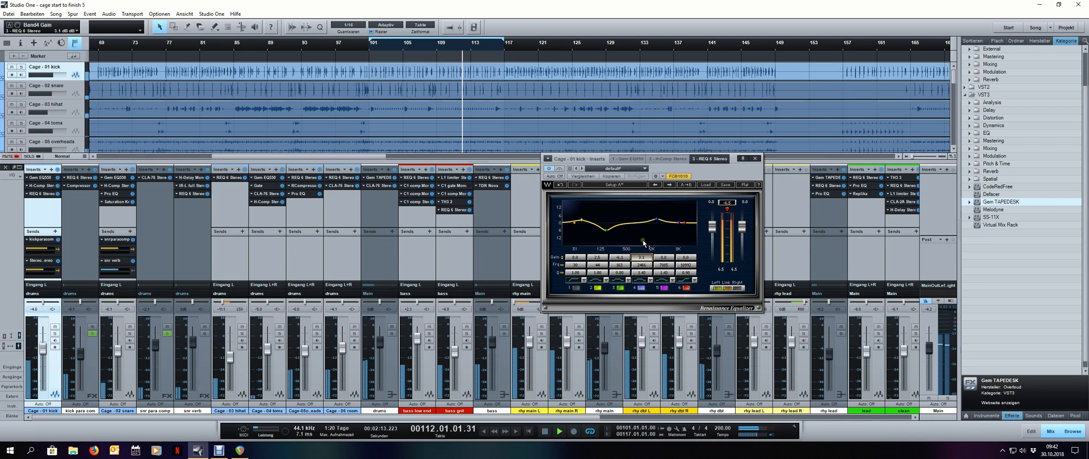
Compare the kick's REQ 6 band 4 off and on, set its gain to 2.2 dB and close the equalizer
left_click(641, 288)
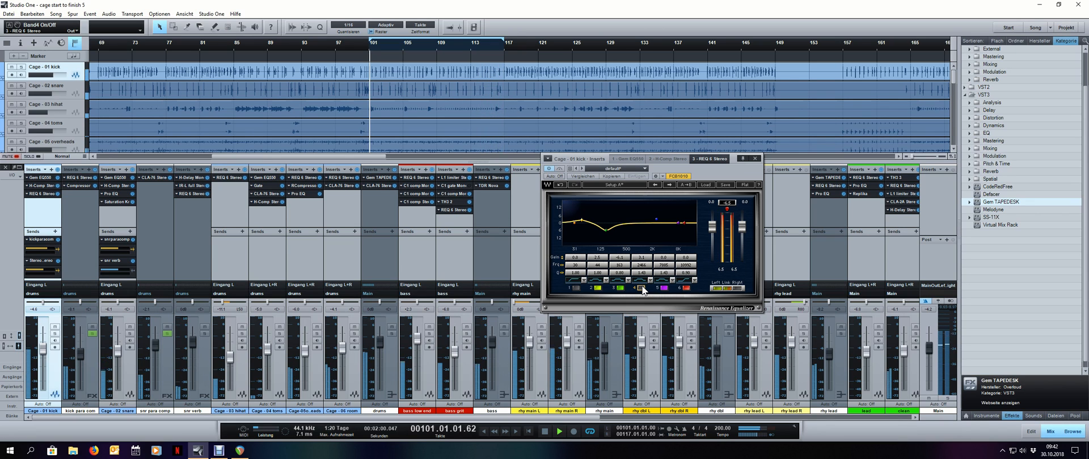
left_click(641, 288)
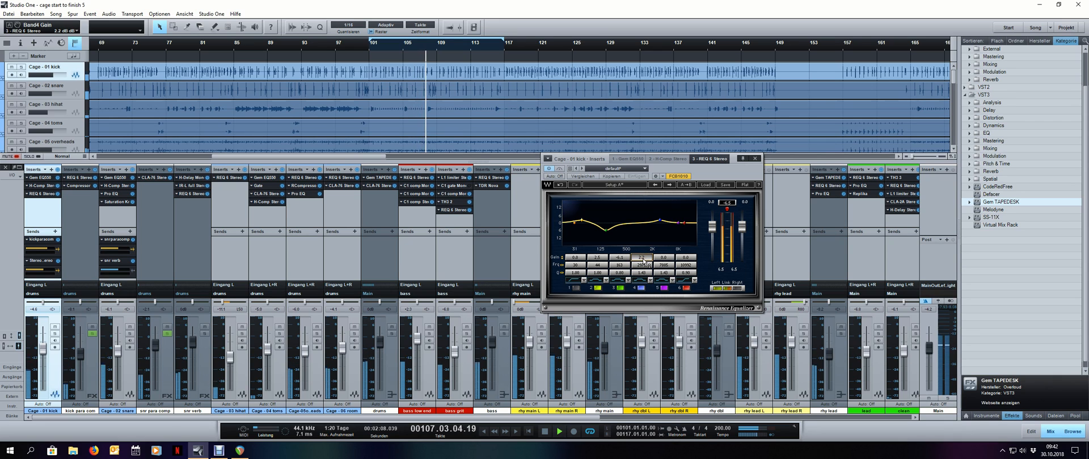
left_click(754, 159)
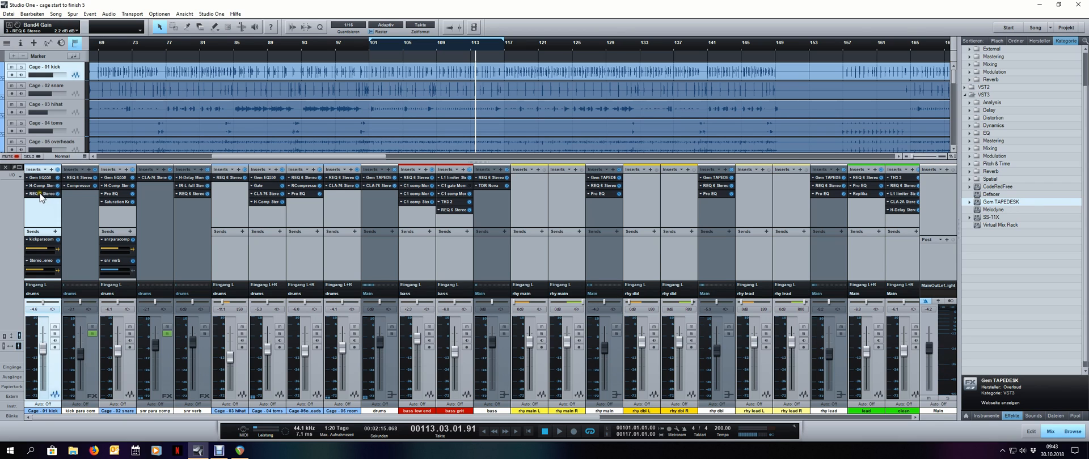
left_click(40, 193)
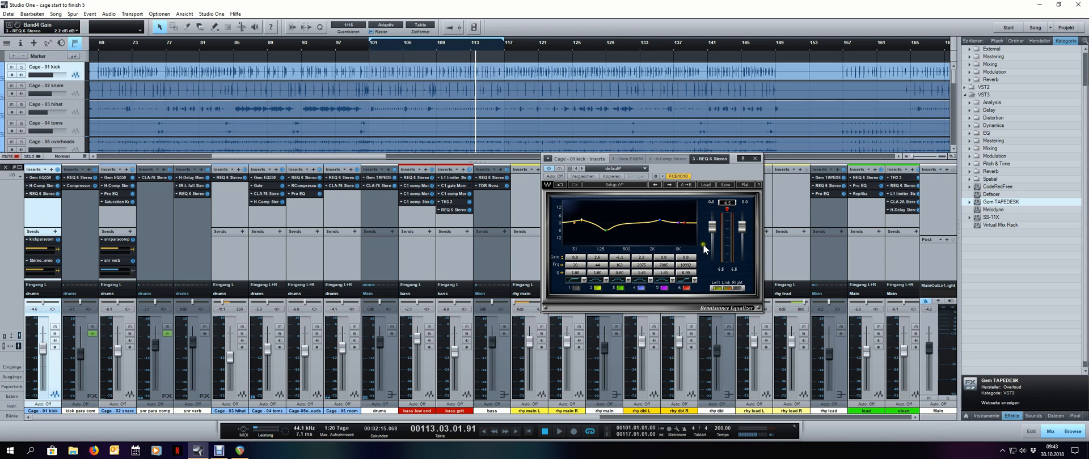
left_click(756, 159)
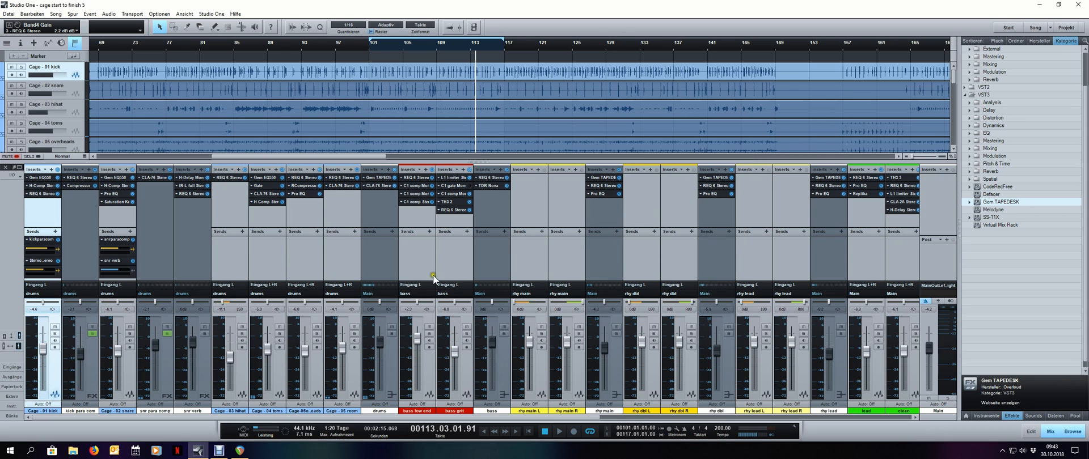
Add the VST3 Maag EQ2 as a new send effect on the drums bus and solo the drums
left_click(389, 364)
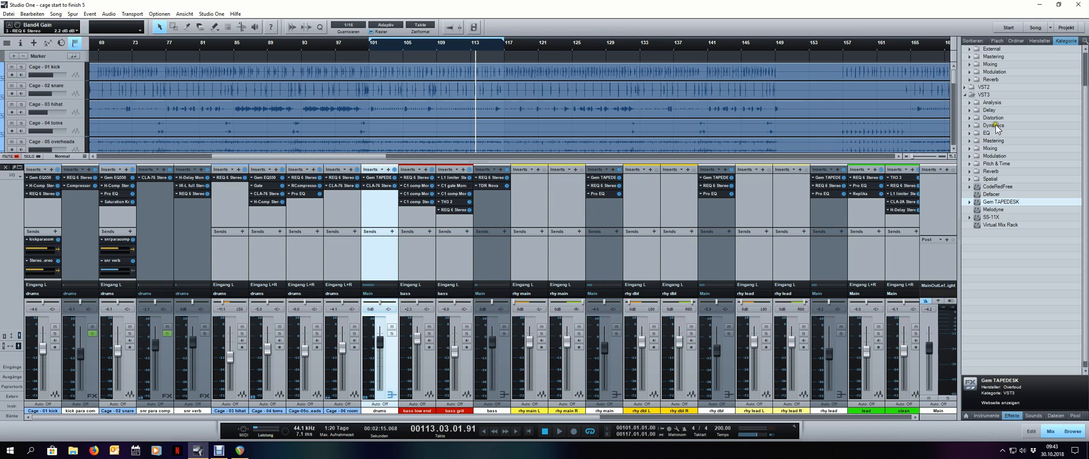
scroll(996, 127, "up", 2)
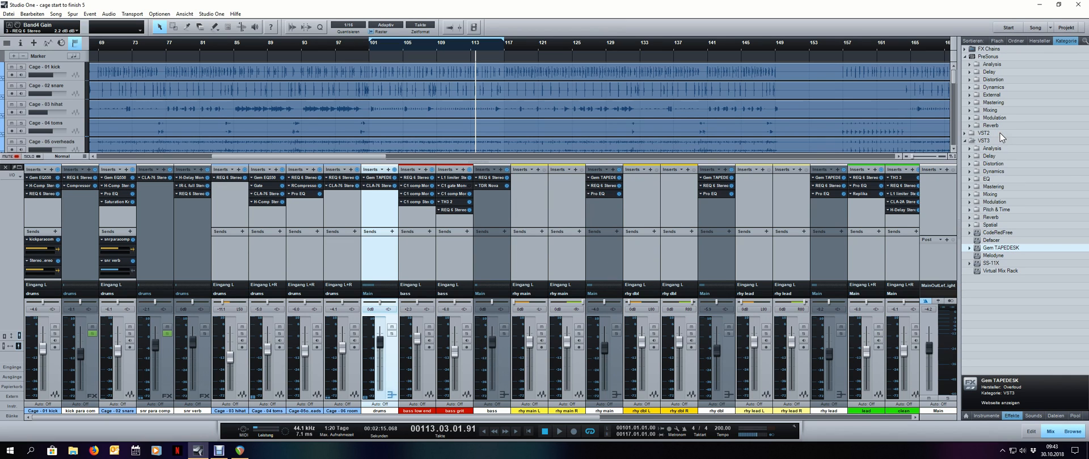
left_click(1003, 180)
scroll(1010, 202, "down", 1)
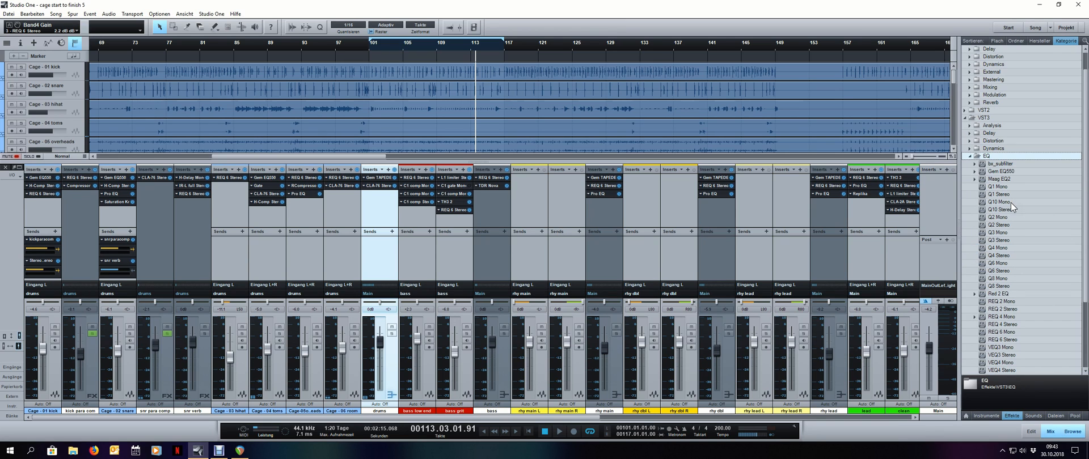
scroll(1010, 203, "down", 2)
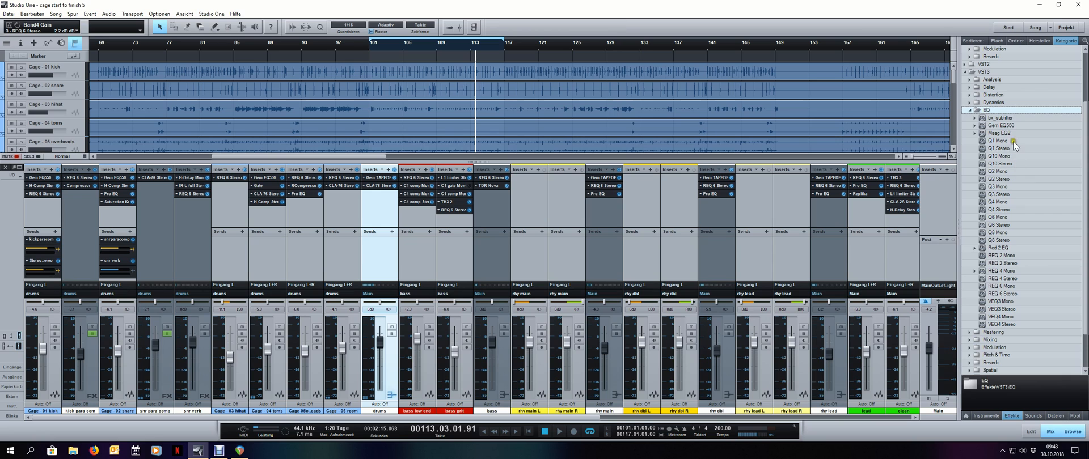
left_click_drag(1015, 125, 377, 253)
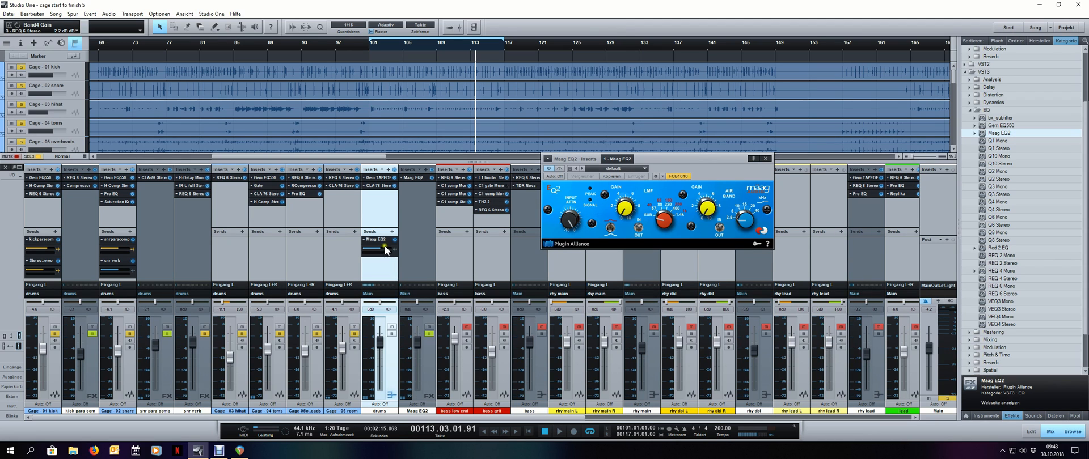
On the Maag EQ2, set the air band to gain 10 at 40 kHz and the LMF to gain 10 with wide bandwidth
key("space")
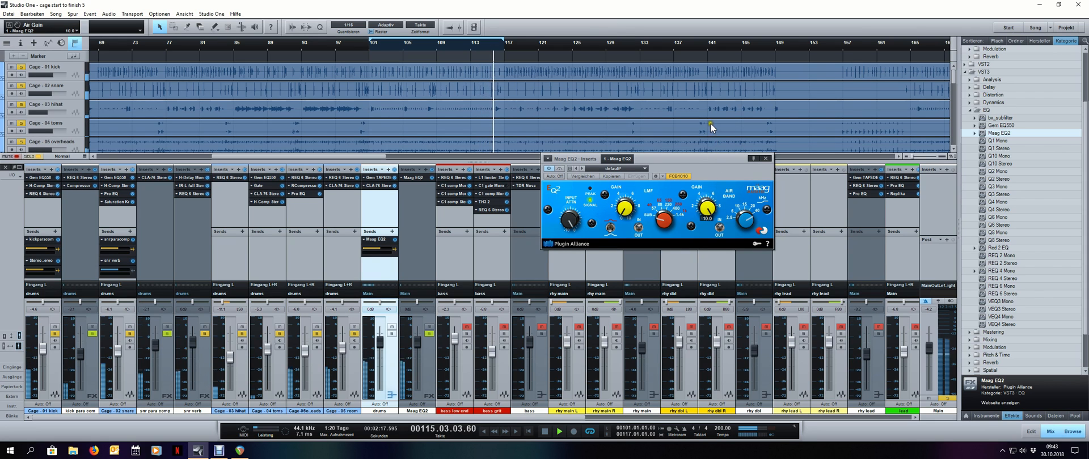
mouse_move(745, 220)
left_mouse_down()
mouse_move(746, 229)
mouse_move(746, 212)
left_mouse_up()
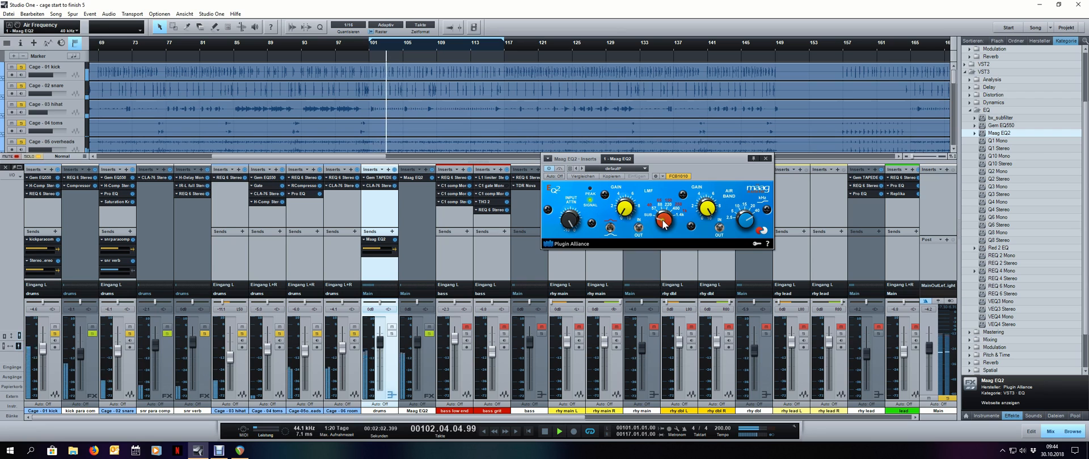
left_click_drag(624, 207, 629, 150)
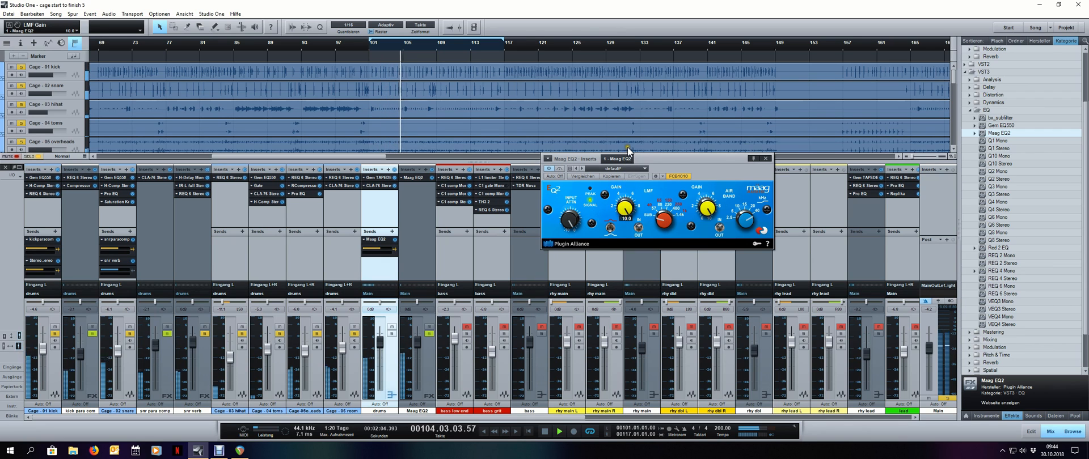
left_click(610, 228)
left_click(612, 229)
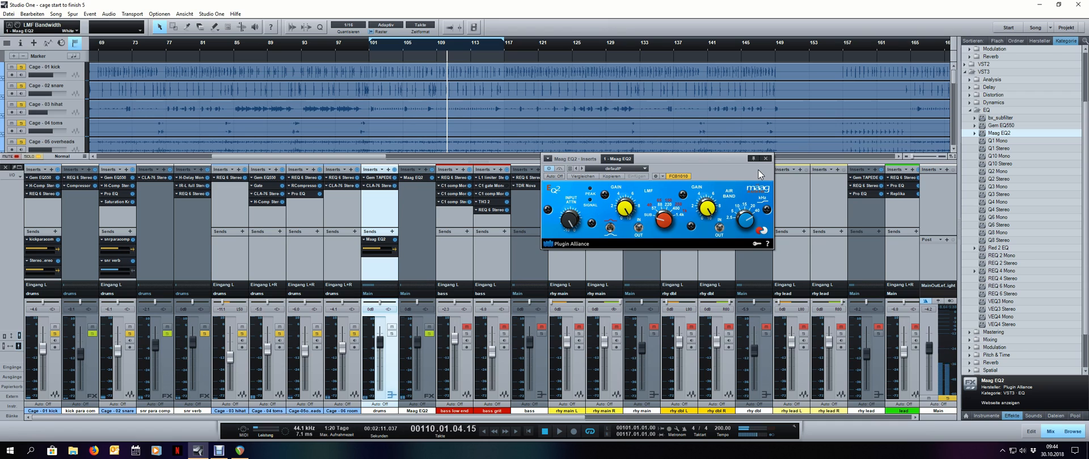
Review the Maag EQ2's air band and LMF settings with playback stopped and close its window
left_click_drag(758, 169, 753, 176)
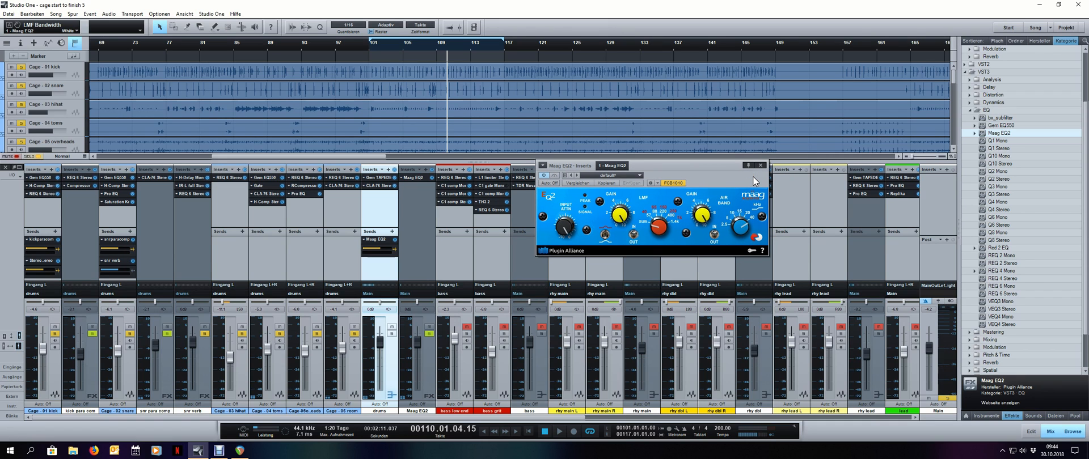
left_click_drag(753, 175, 750, 169)
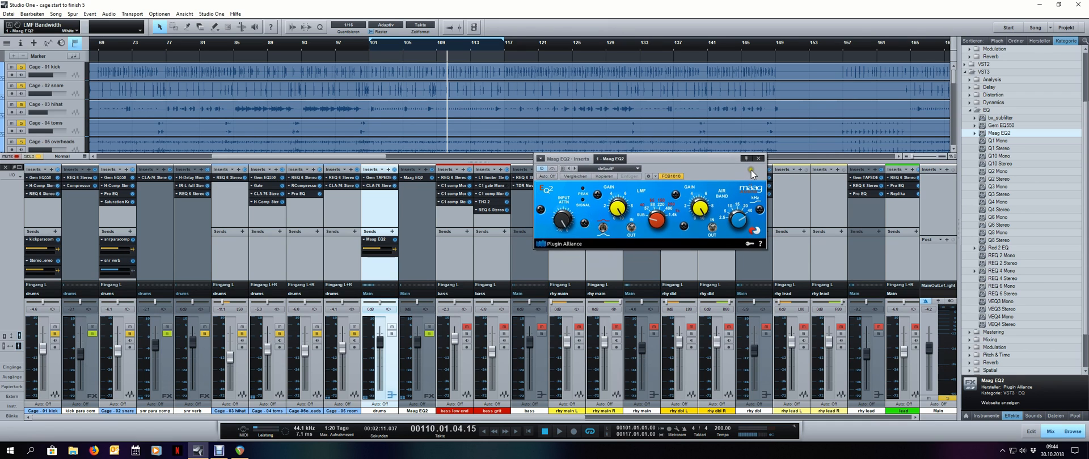
left_click_drag(738, 226, 738, 203)
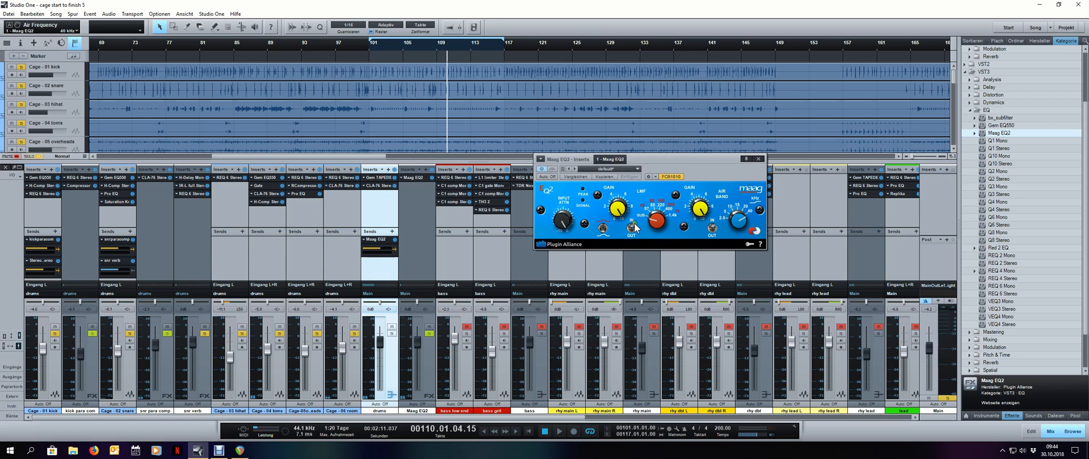
left_click_drag(689, 161, 691, 161)
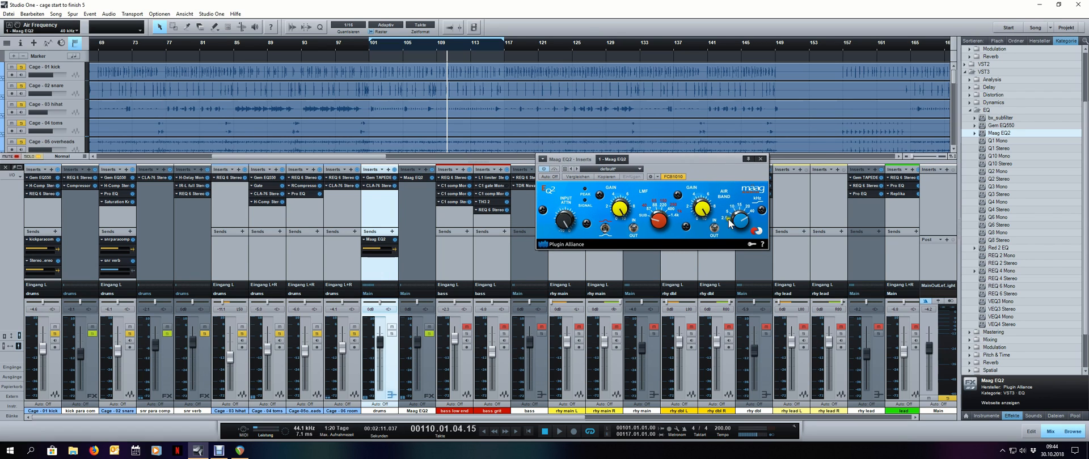
mouse_move(741, 213)
left_click(761, 160)
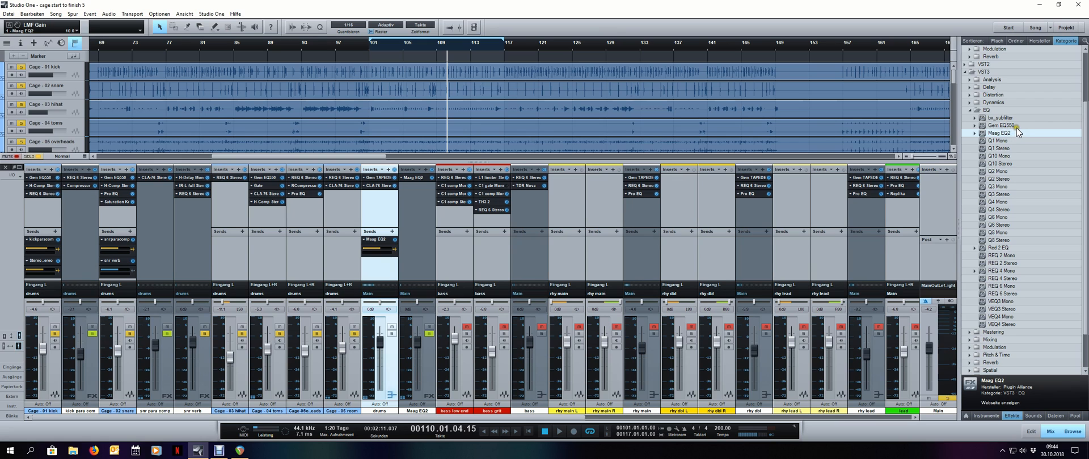
Insert CLA-76 Stereo after the Maag EQ2 on the parallel drum effect channel and choose the Bluey revision
left_click_drag(1015, 126, 1004, 128)
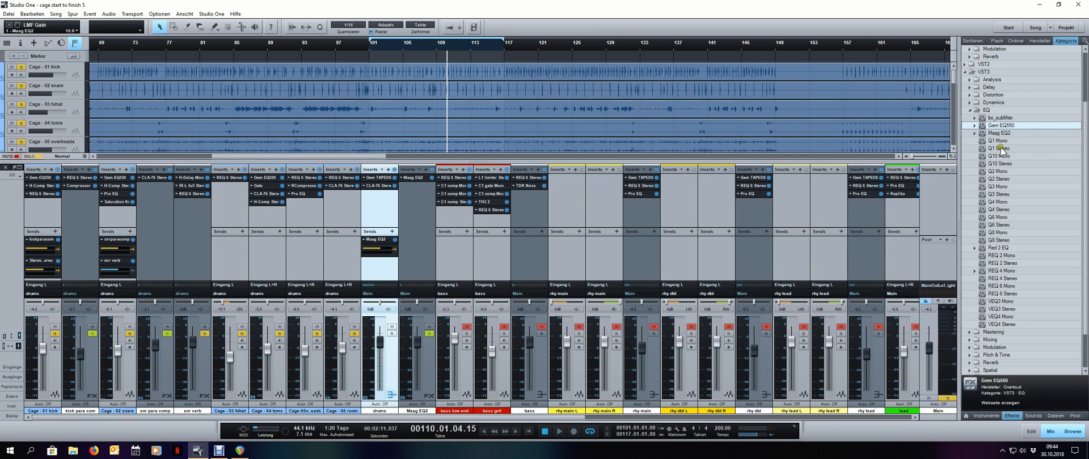
left_click(990, 110)
left_click(993, 104)
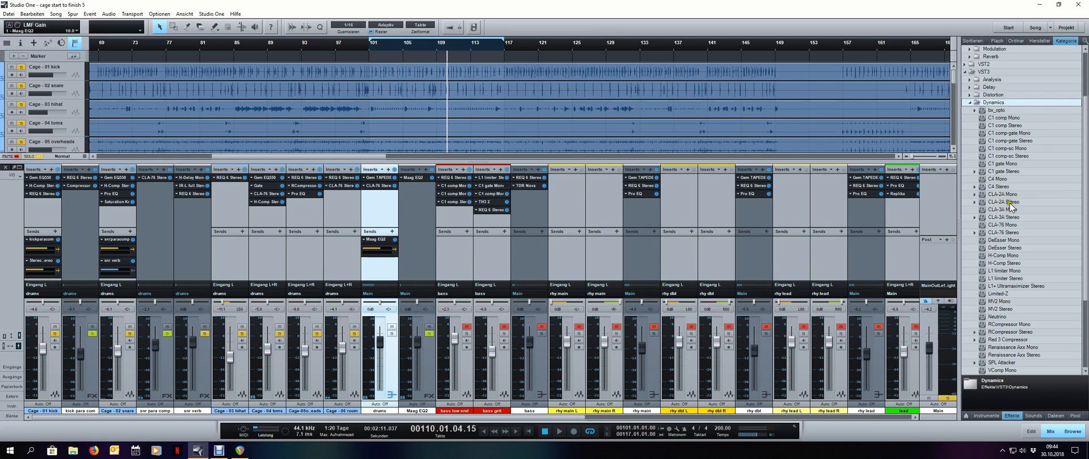
left_click_drag(1012, 233, 428, 207)
left_click(727, 287)
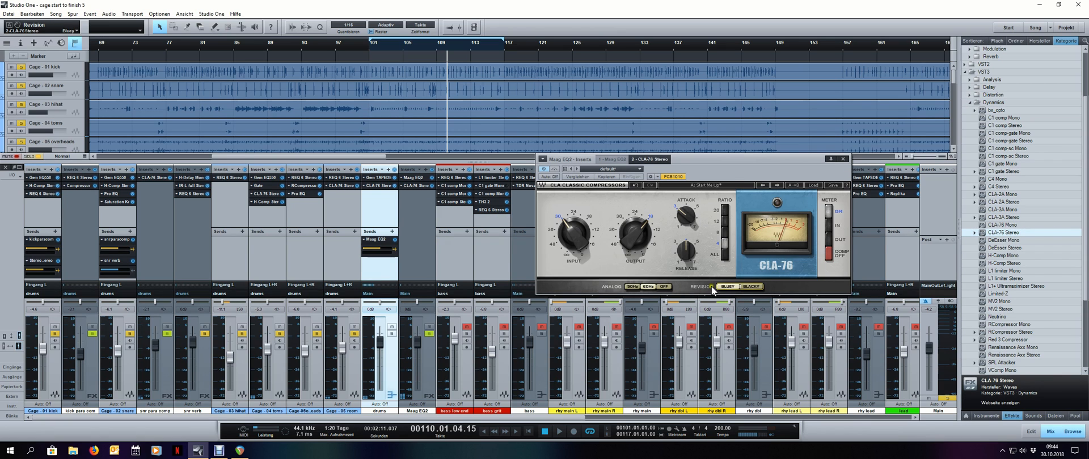
Play the soloed drums and adjust the CLA-76's input, output and release, setting its attack to 4
key("space")
left_click_drag(629, 252, 628, 260)
left_click_drag(574, 235, 628, 242)
left_click_drag(688, 208, 675, 72)
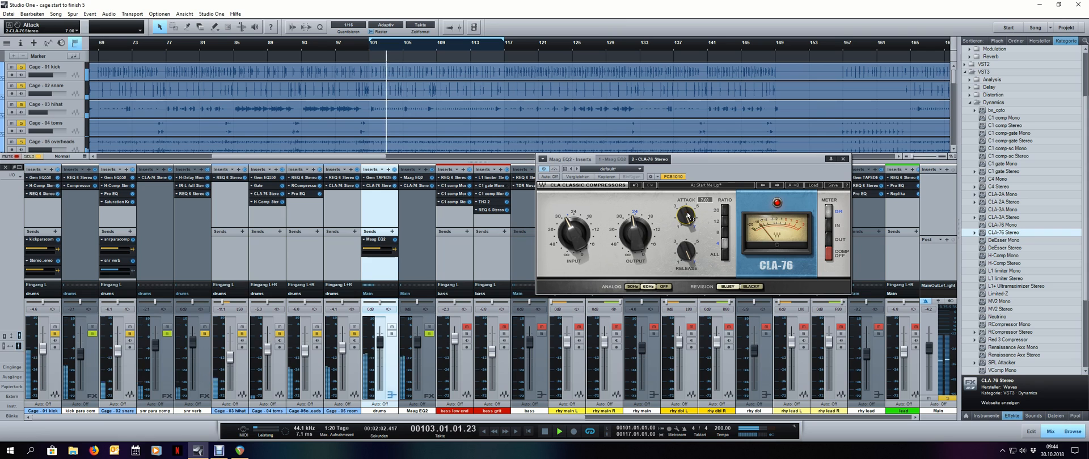
left_click_drag(688, 216, 675, 284)
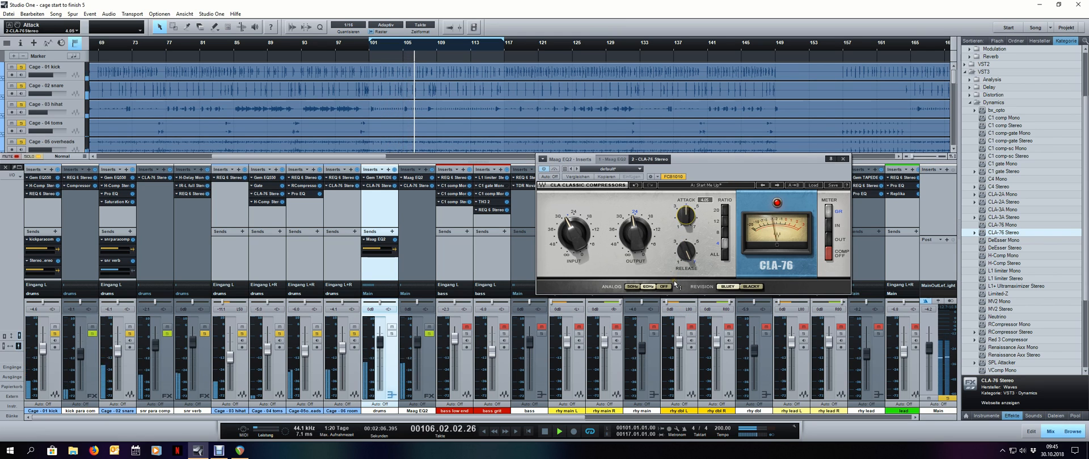
left_click_drag(686, 250, 690, 274)
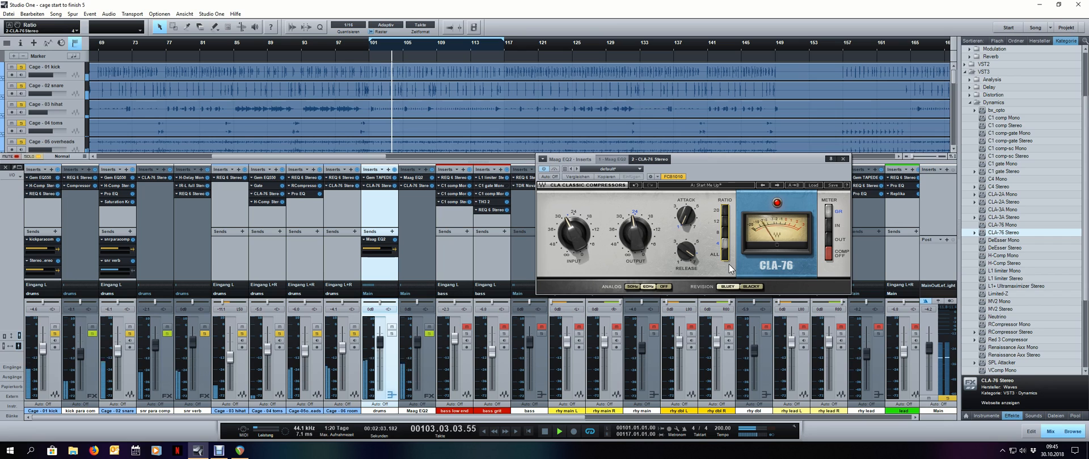
Set the CLA-76's release to about 6.47 while playing the soloed drums, and close its window
key("space")
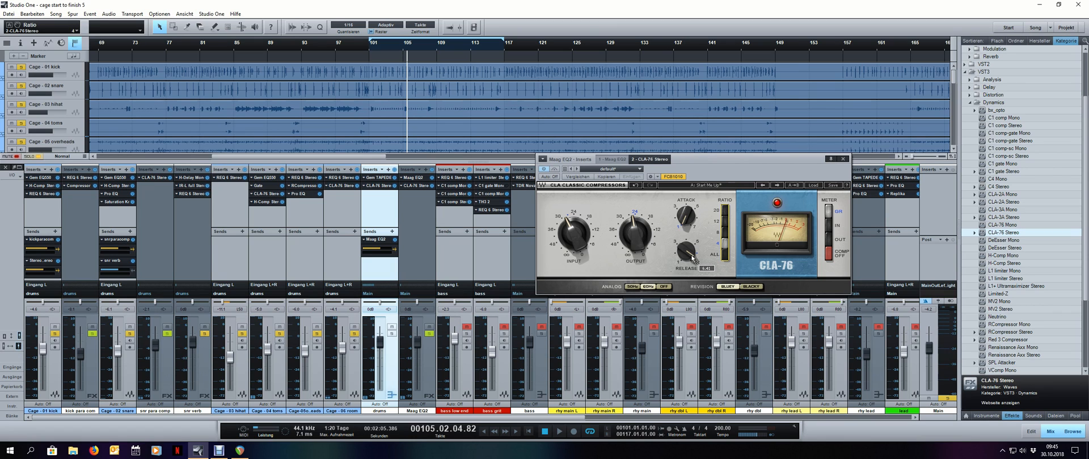
left_click(692, 259)
key("KP_1")
key("space")
left_click_drag(691, 259, 690, 275)
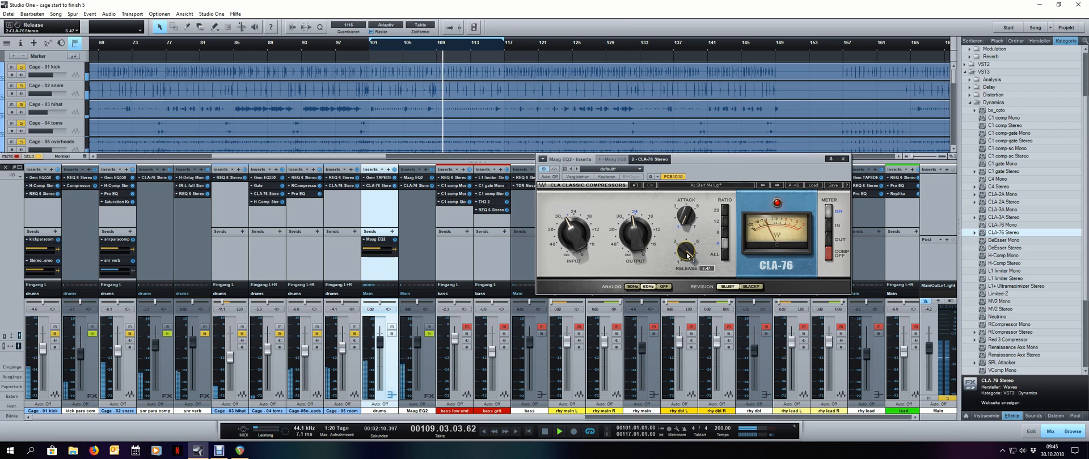
left_click(843, 160)
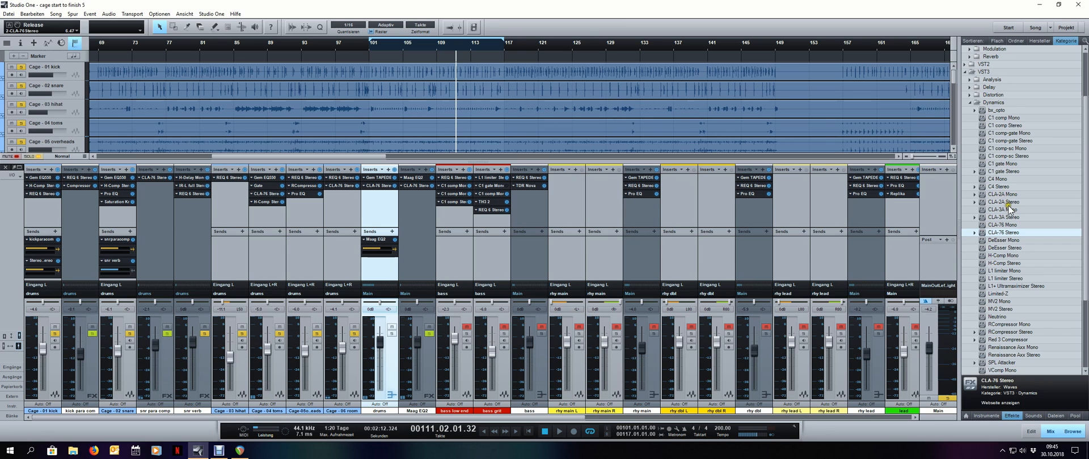
Insert L1 limiter Stereo after the CLA-76 on the parallel drum channel and lower its linked threshold and ceiling, with the threshold at about -11.3 dB
left_click_drag(1019, 279, 421, 215)
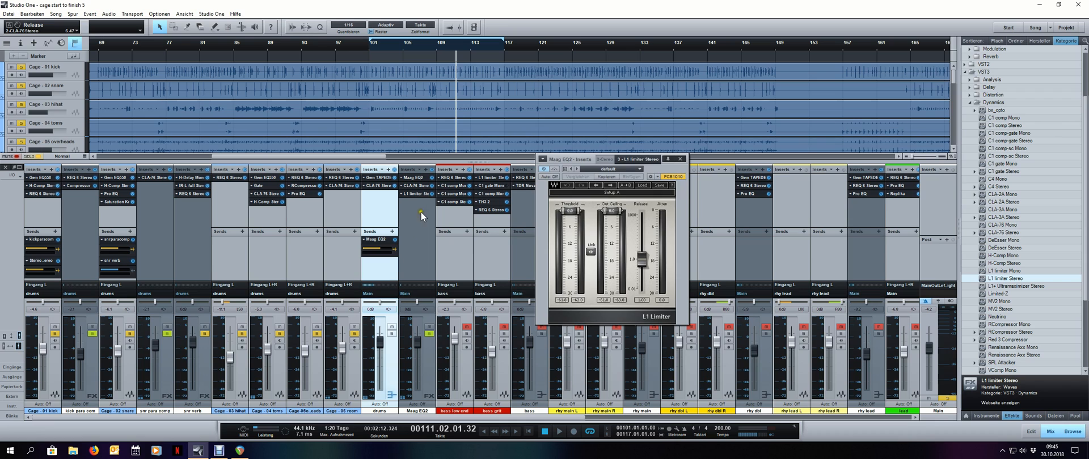
left_click_drag(655, 171, 798, 151)
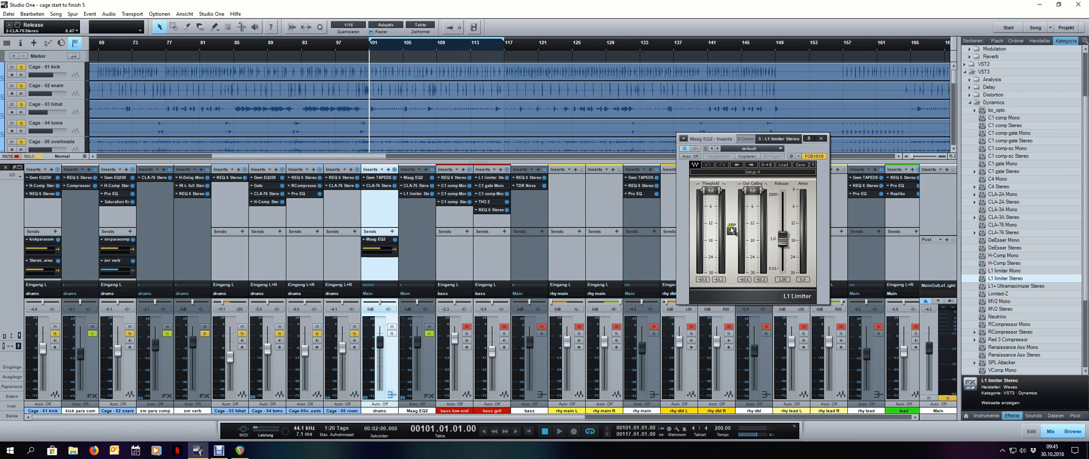
key("space")
left_click_drag(731, 232, 718, 314)
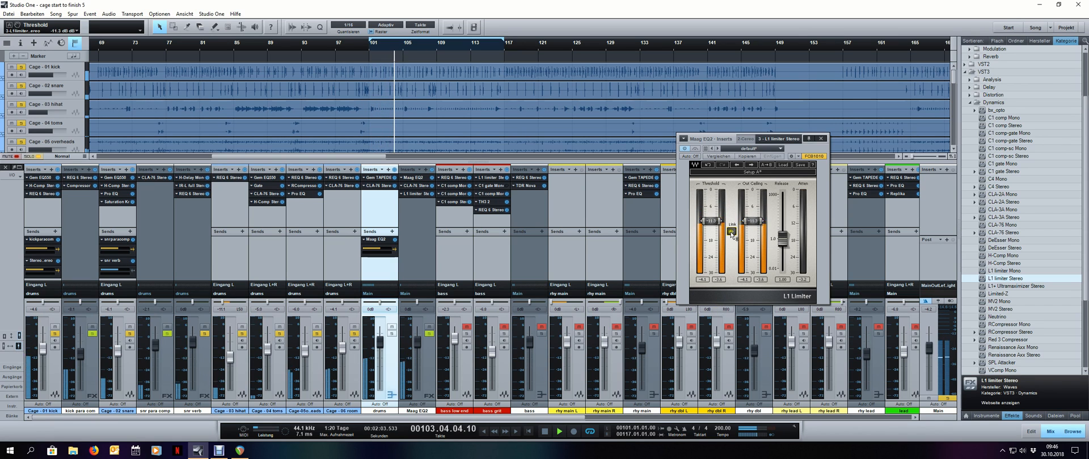
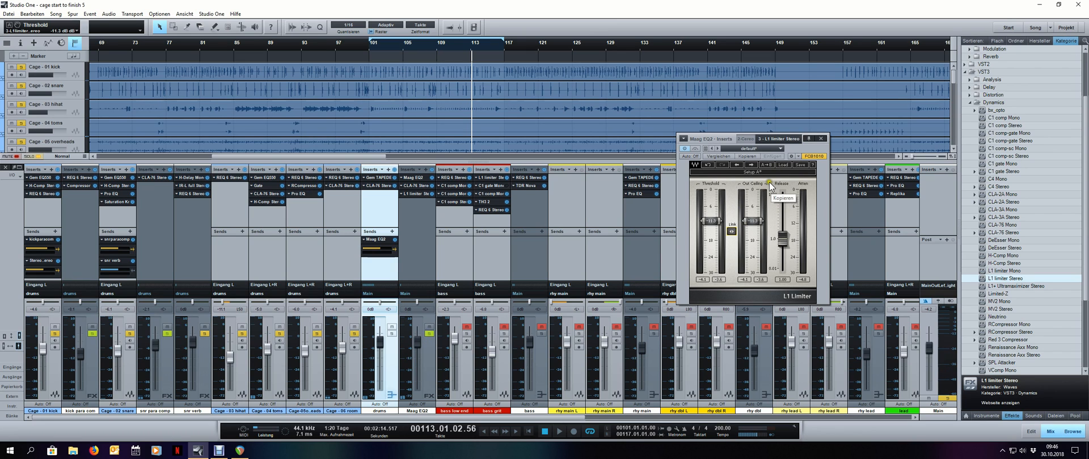
left_click_drag(800, 146, 811, 155)
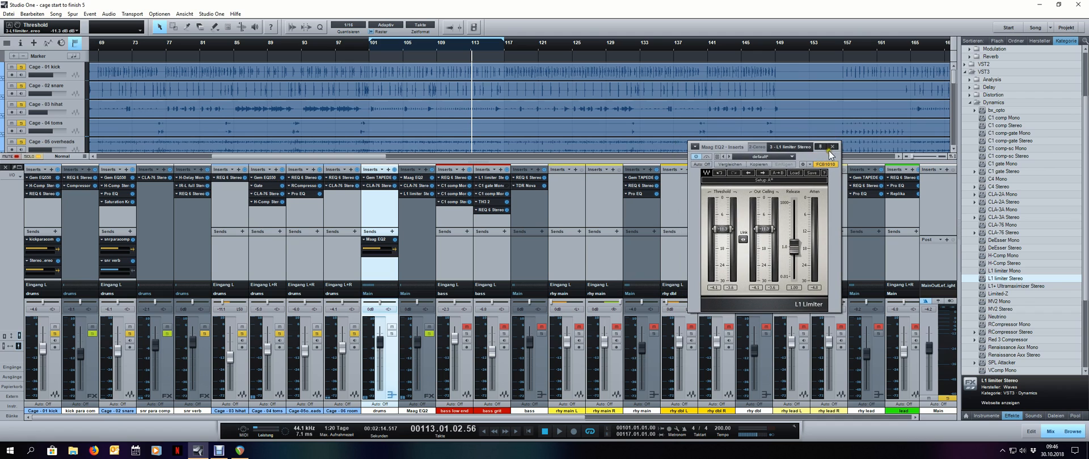
left_click(831, 147)
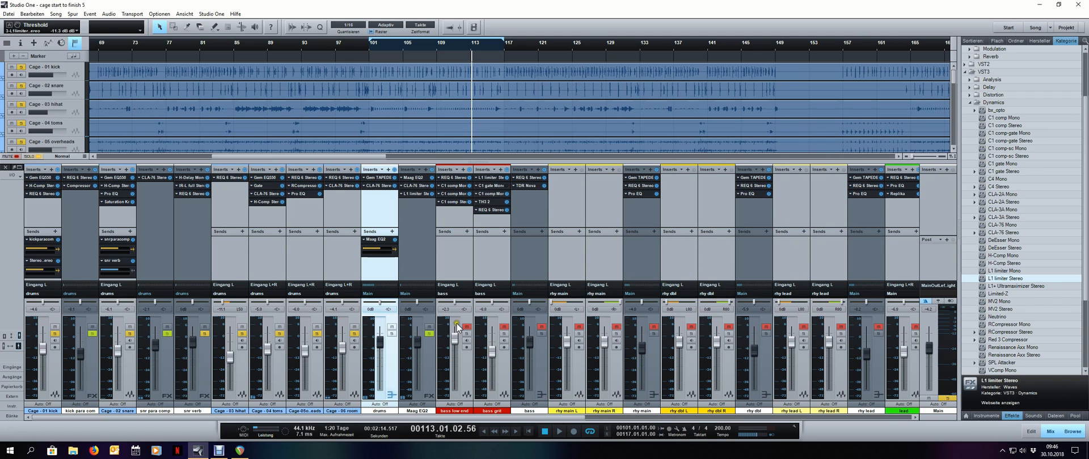
Clear the drum solo and pull the Maag EQ2 effect channel's fader down for blending against the full mix
left_click(429, 334)
left_click_drag(417, 345, 425, 434)
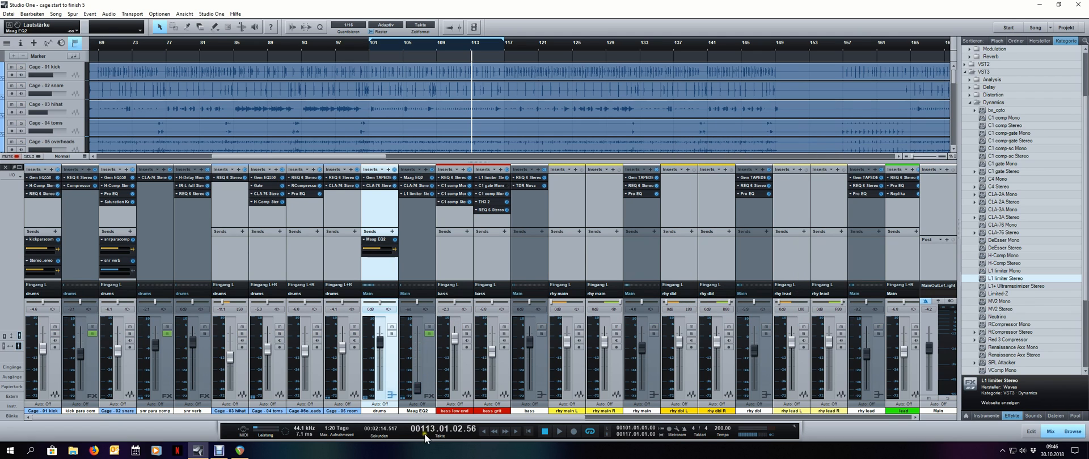
key("space")
key("space")
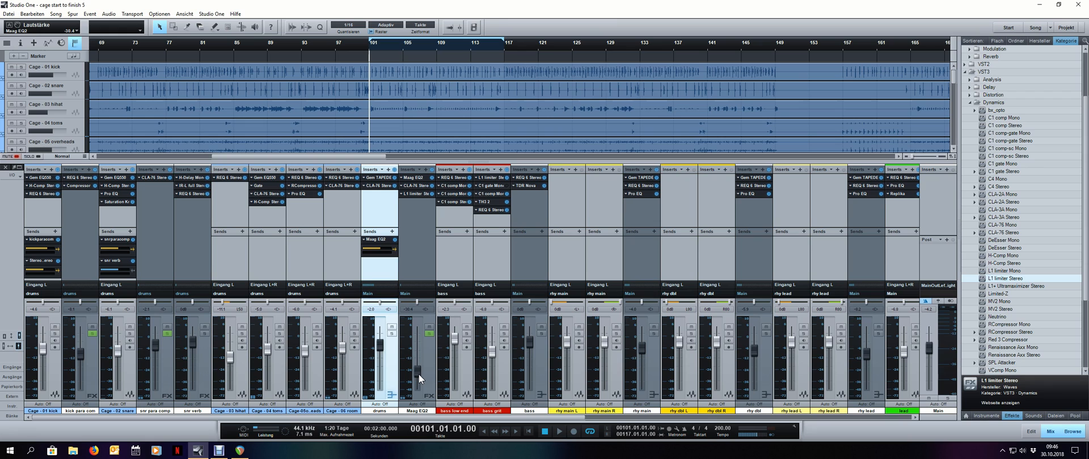
Play the full mix, raise the Maag EQ2 effect channel's fader by ear and set its level to -9 dB
key("space")
left_click_drag(419, 374, 418, 356)
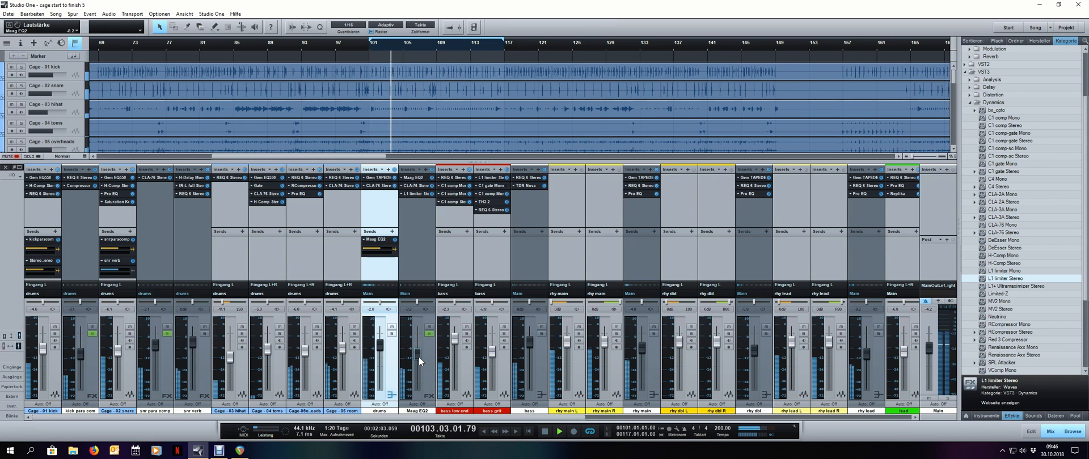
left_click_drag(419, 356, 419, 358)
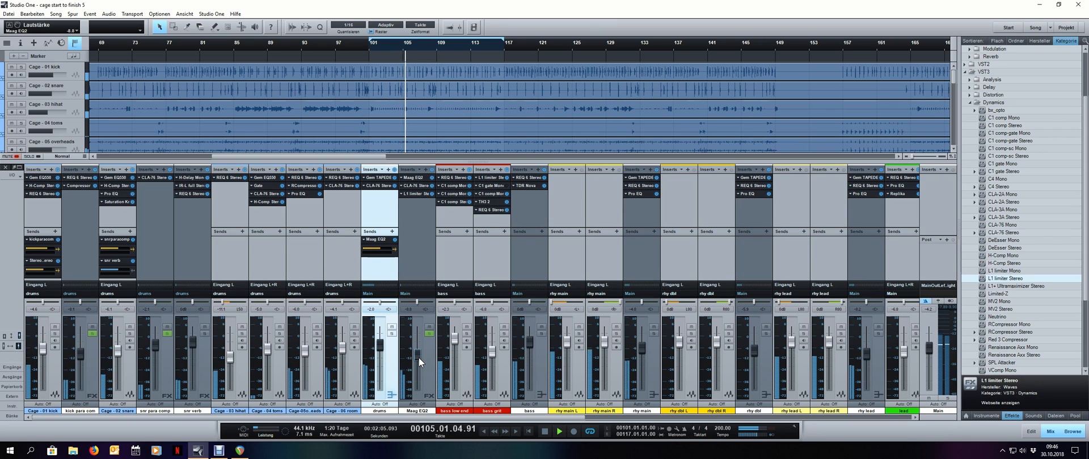
left_click(408, 309)
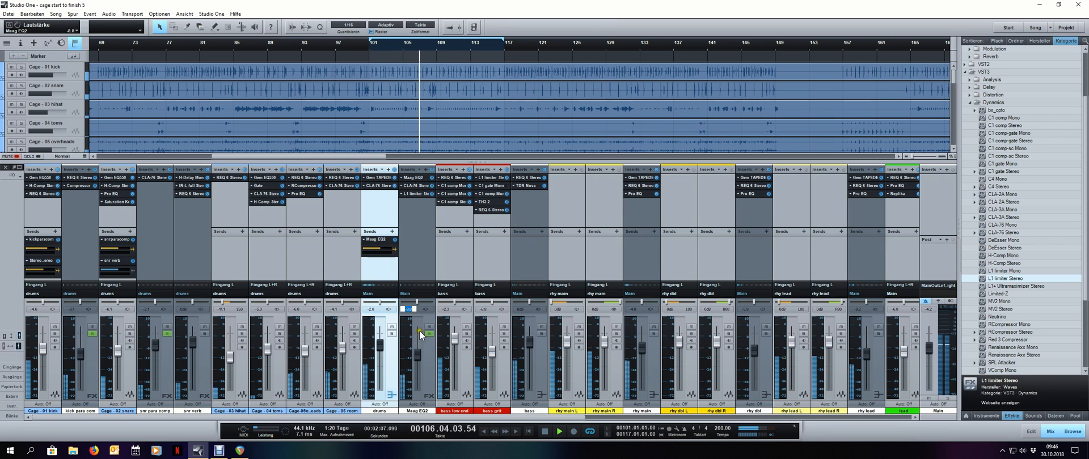
type("-9")
key("Return")
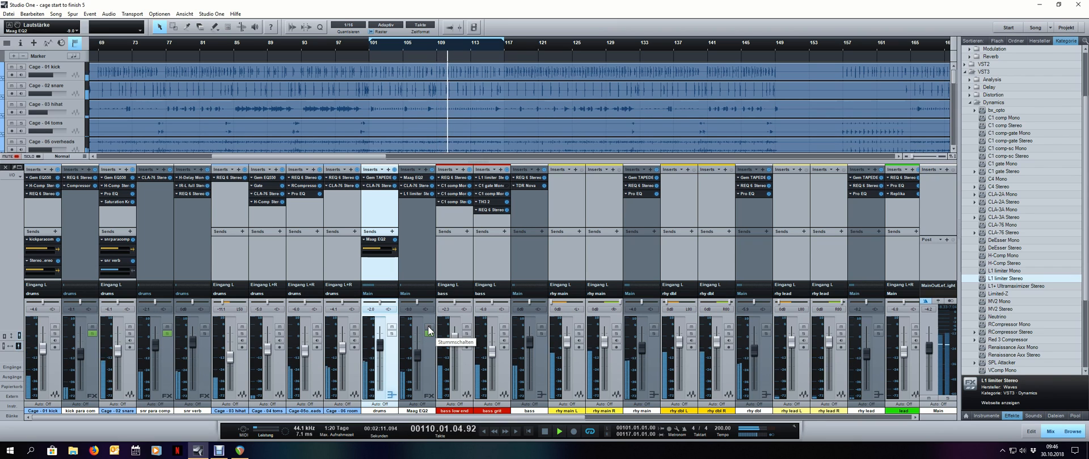
Compare the mix with the parallel drum channel muted and the drums bus at 0 dB, then restore the bus to -2 dB and unmute
left_click(430, 332)
left_click(370, 311, "alt")
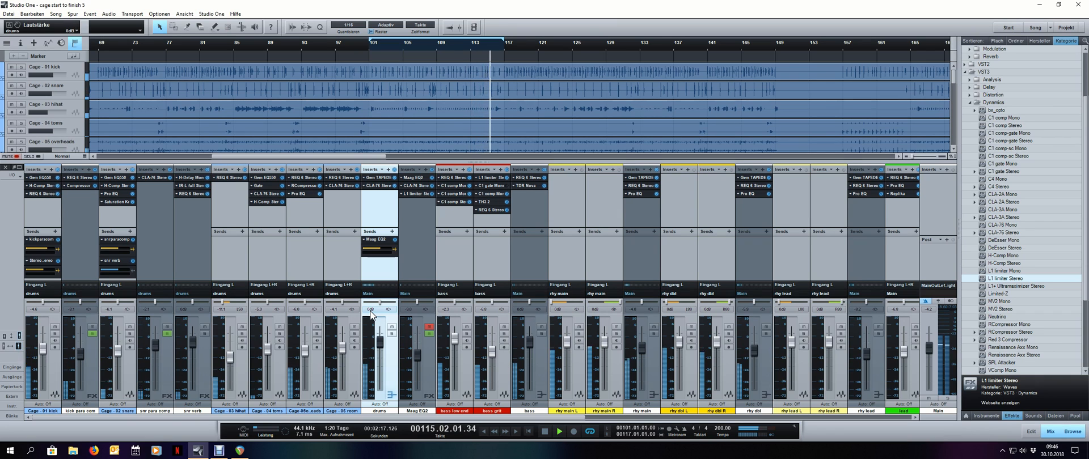
left_click(371, 311)
type("-2")
key("Return")
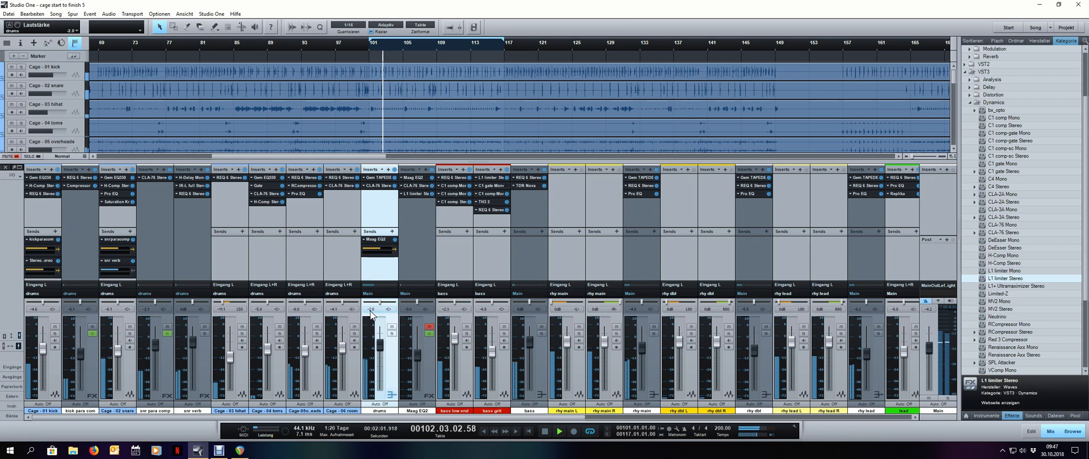
left_click(431, 328)
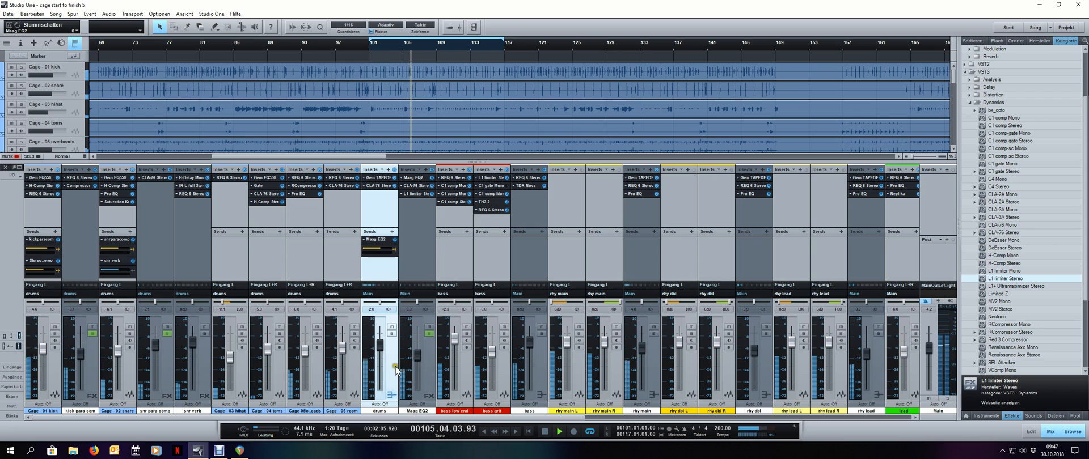
Mute and unmute the drum room and overheads channels during playback to hear what each contributes
left_click(354, 328)
left_click(354, 328)
left_click(317, 328)
left_click(316, 328)
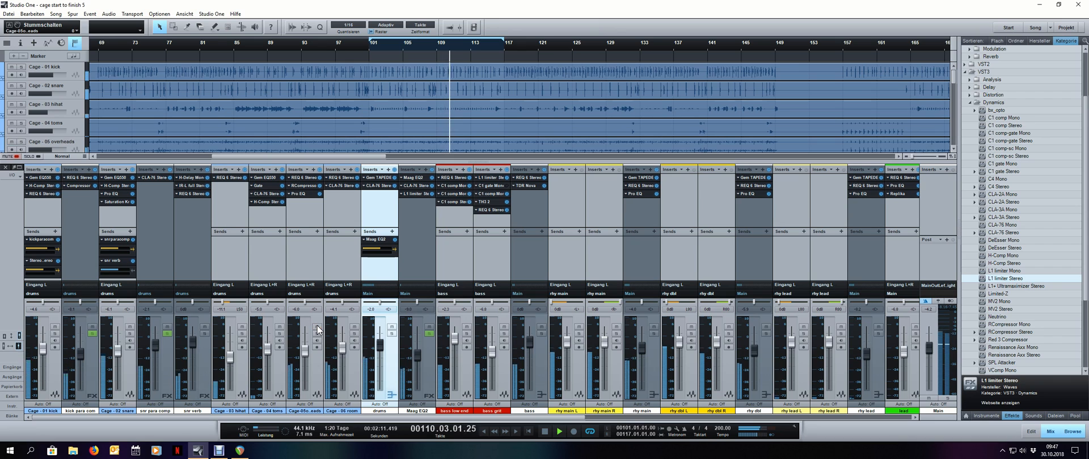
left_click(353, 328)
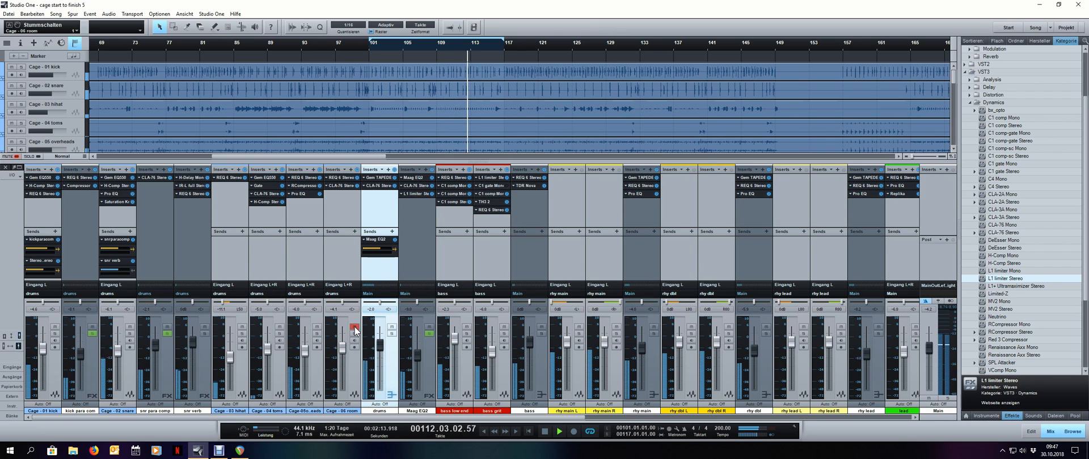
left_click(354, 328)
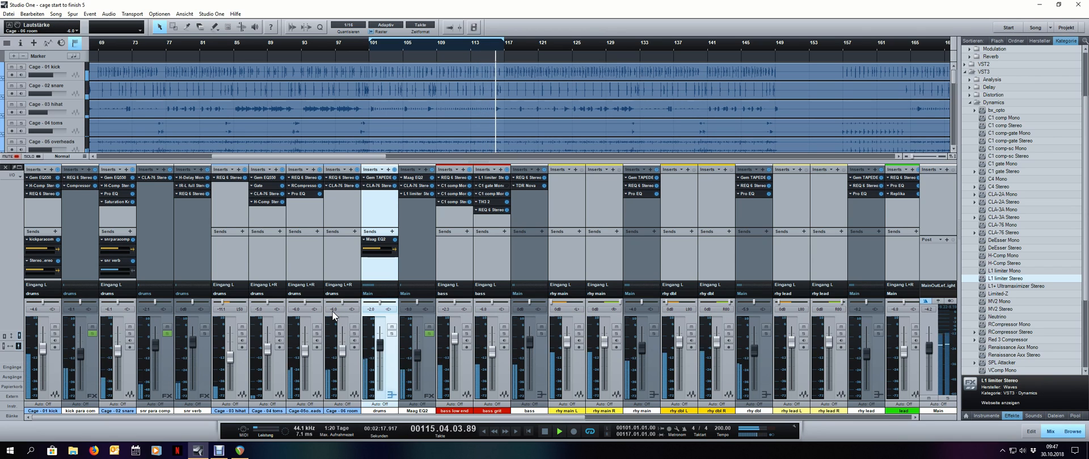
Rename the Maag EQ2 effect channel to drumsparacomp, stop playback in the full arrangement view and save the song
double_click(421, 410)
type("drums para comp")
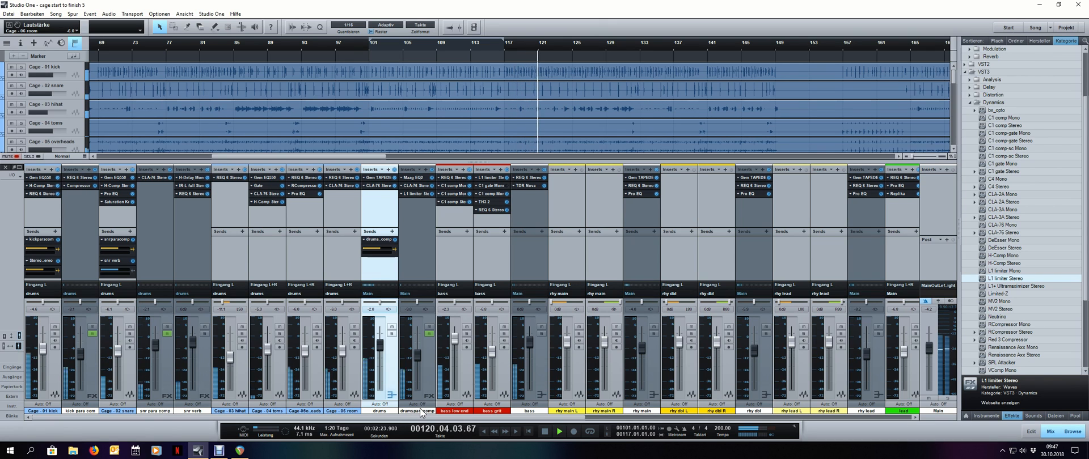
key("F3")
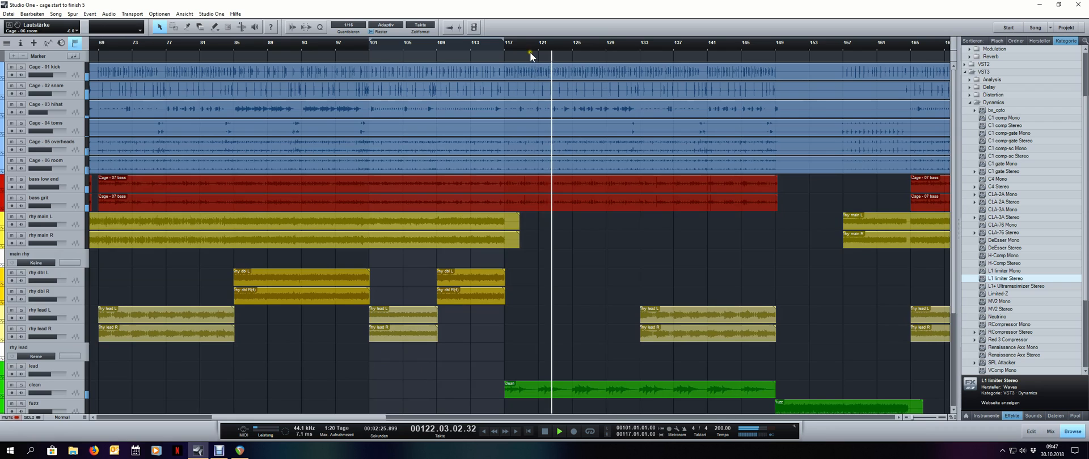
scroll(532, 45, "down", 5)
key("space")
key("ctrl+s")
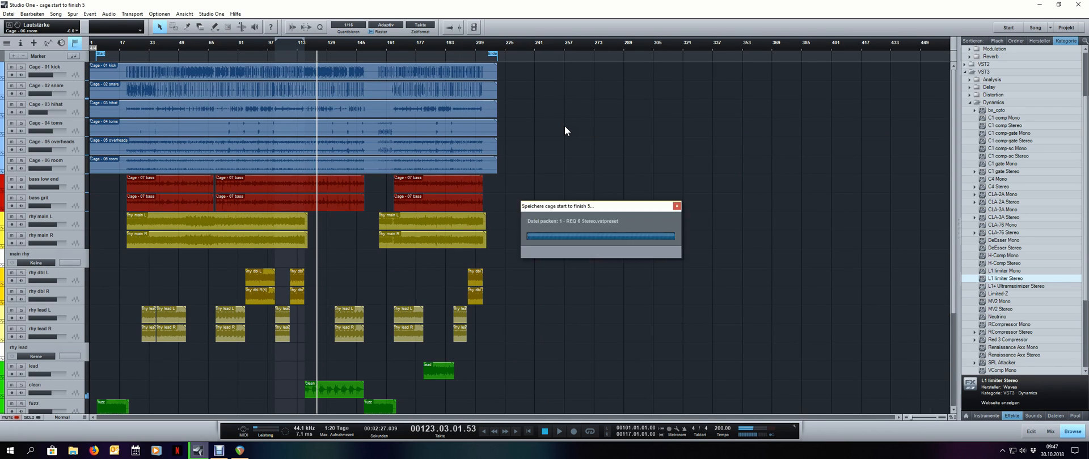
Place the playhead at bar 21, where the bass and rhythm guitars start, and play the full mix with the mixer shown
left_click(128, 41)
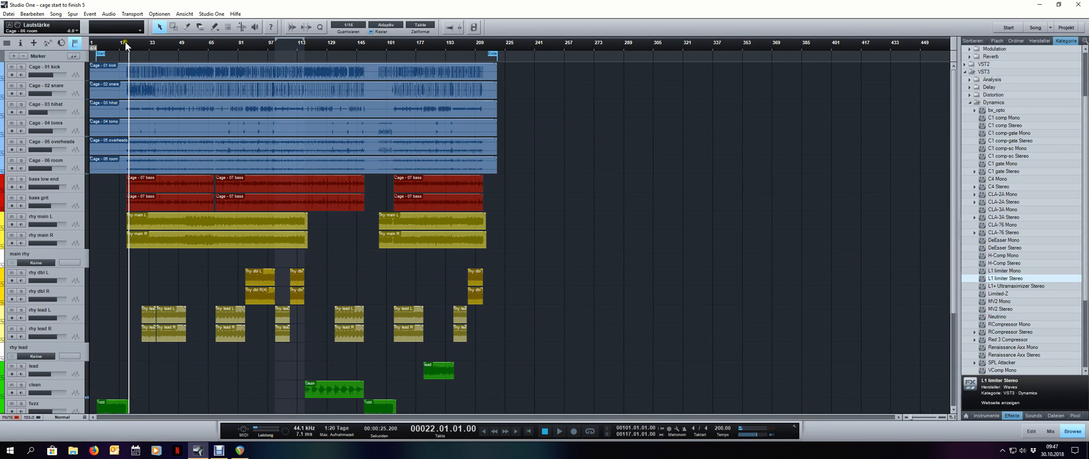
scroll(126, 42, "up", 4)
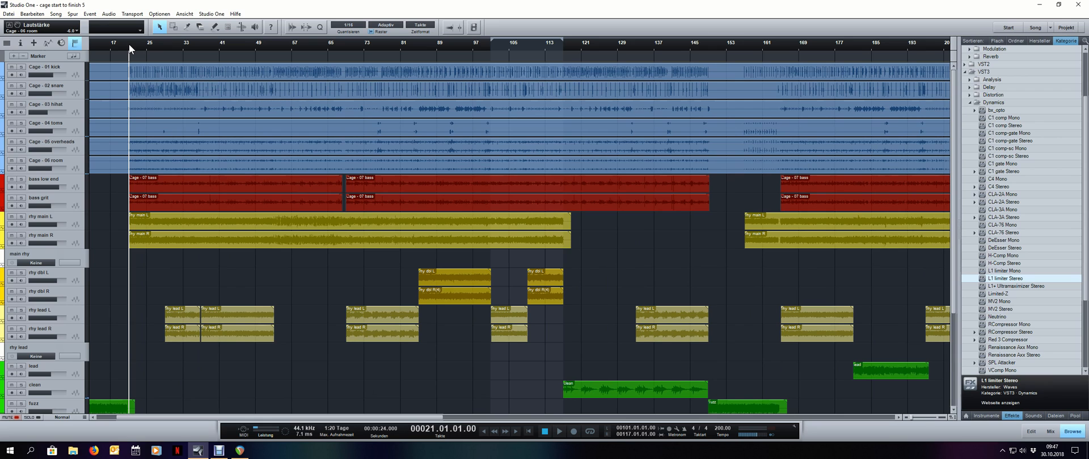
key("F3")
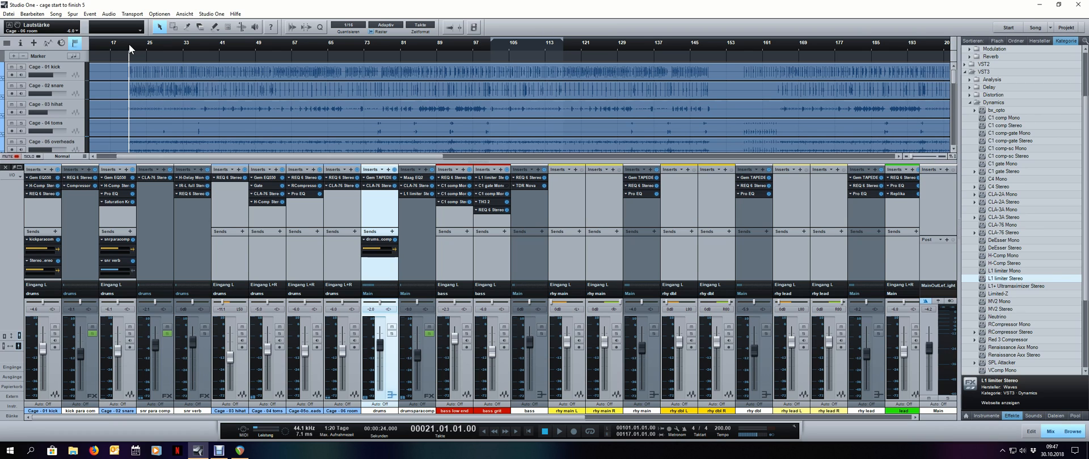
key("space")
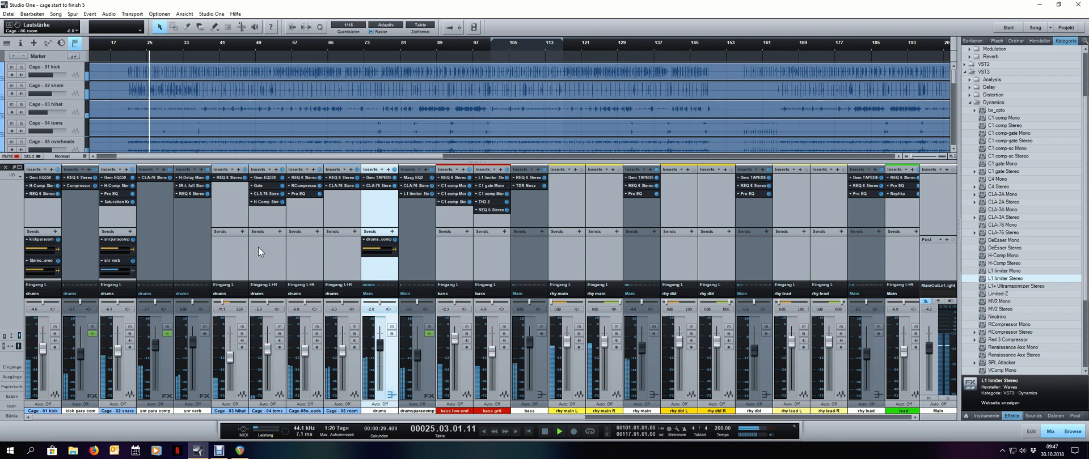
Compare this section with the drumsparacomp channel muted and the drums bus at 0 dB, restore -2 dB and unmute, and stop playback
left_click(430, 328)
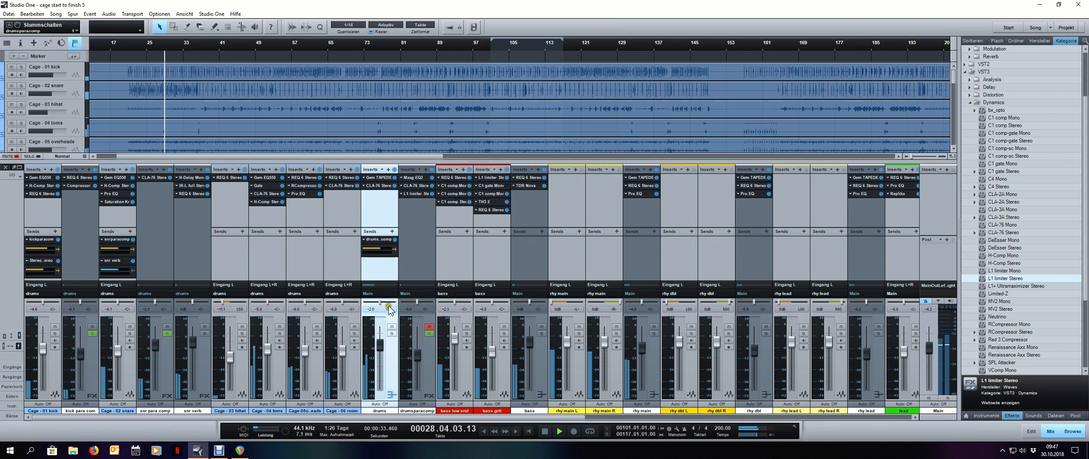
left_click(371, 313)
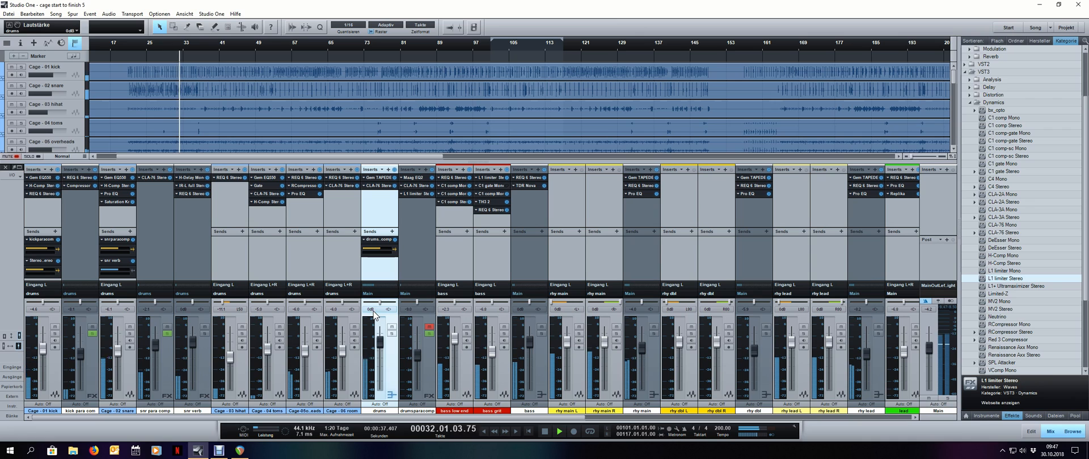
type("-2")
key("Return")
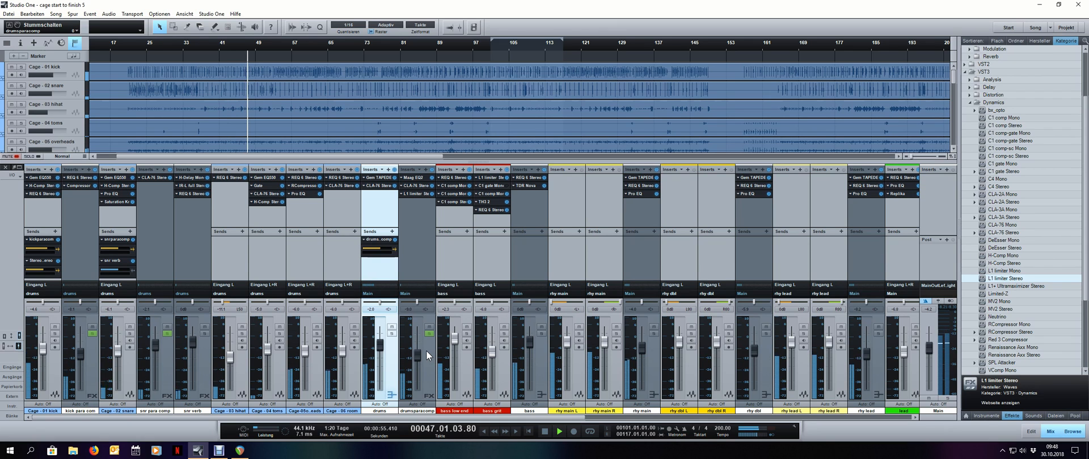
key("space")
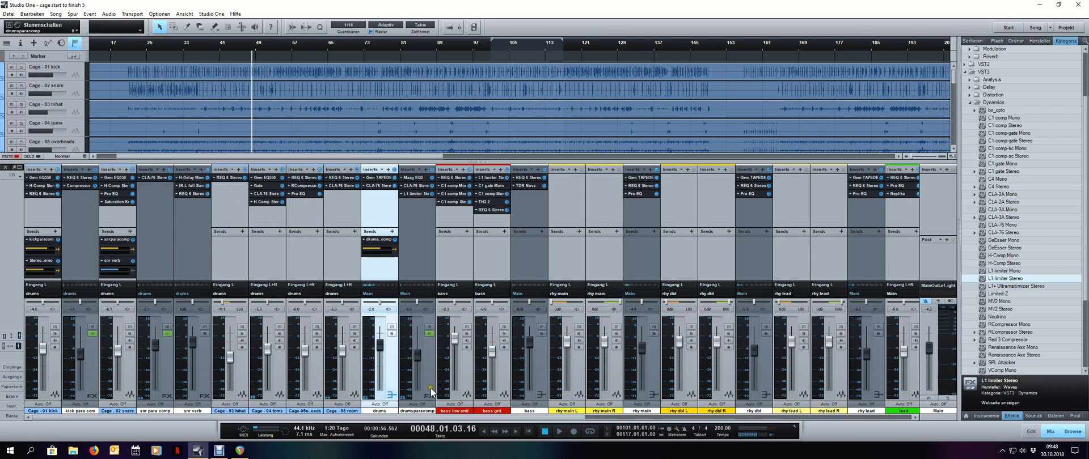
Select the overheads channel, hide the mixer and resume playback of the full arrangement
left_click(433, 345)
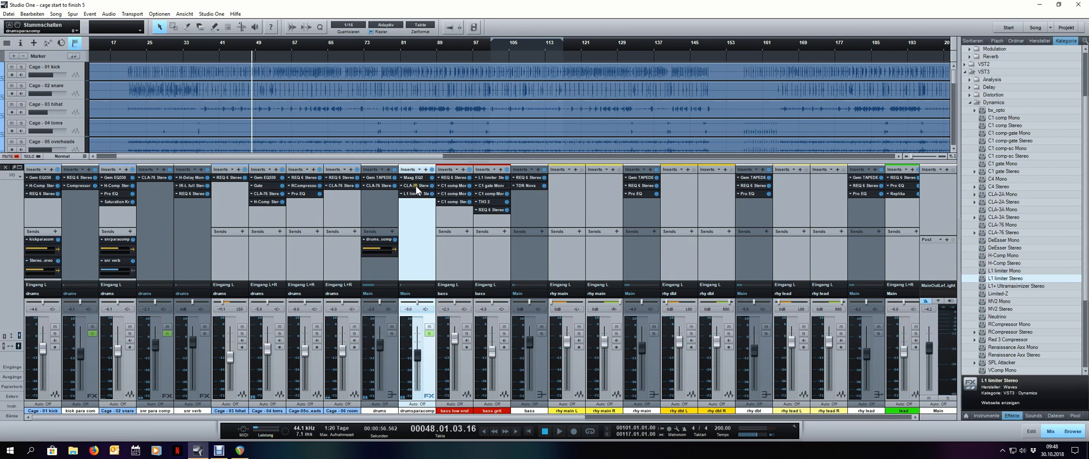
left_click(310, 368)
left_click(354, 368)
left_click(317, 368)
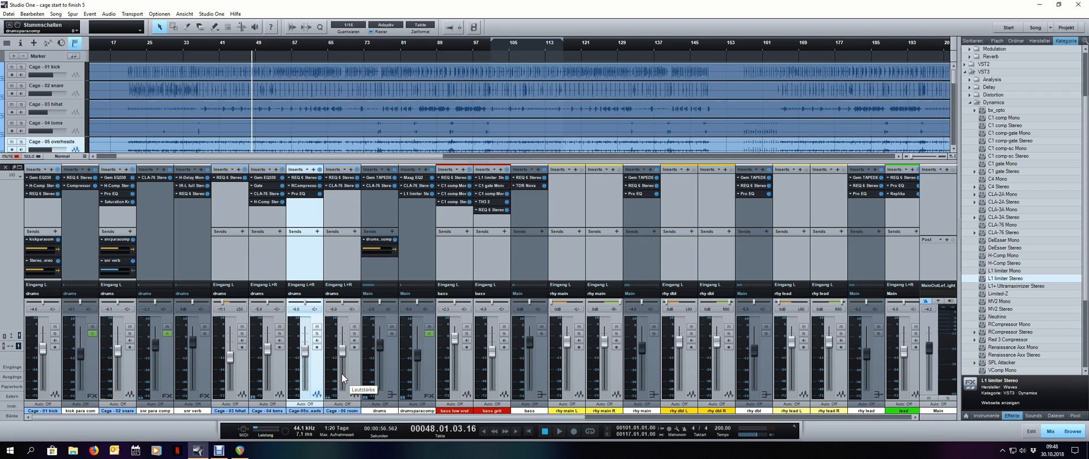
key("F3")
key("space")
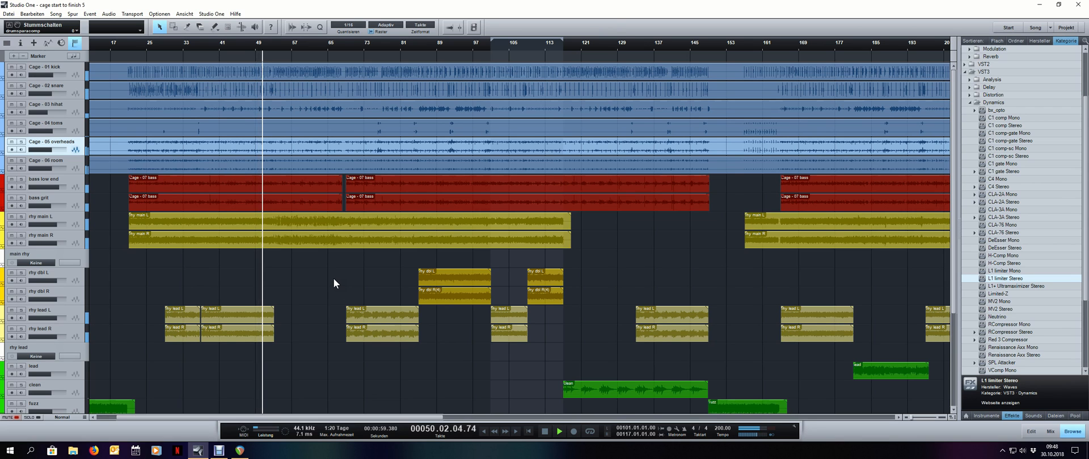
Stop playback and insert Gem TAPEDESK on the Main channel in the mixer
key("F3")
left_click_drag(459, 418, 848, 423)
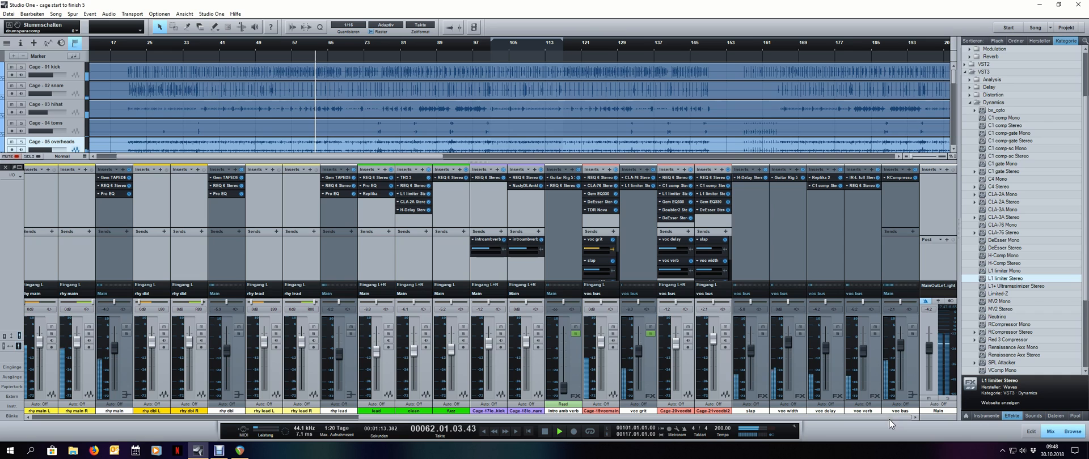
left_click(995, 103)
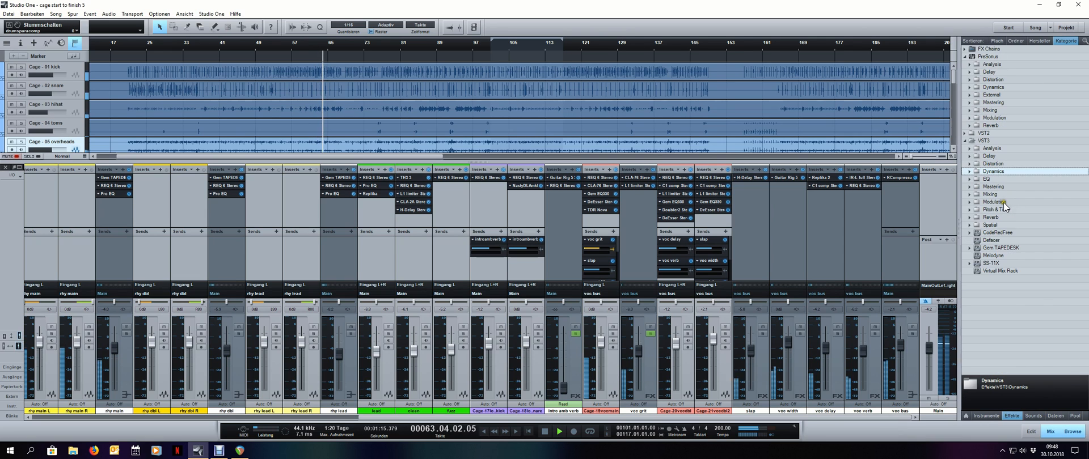
key("space")
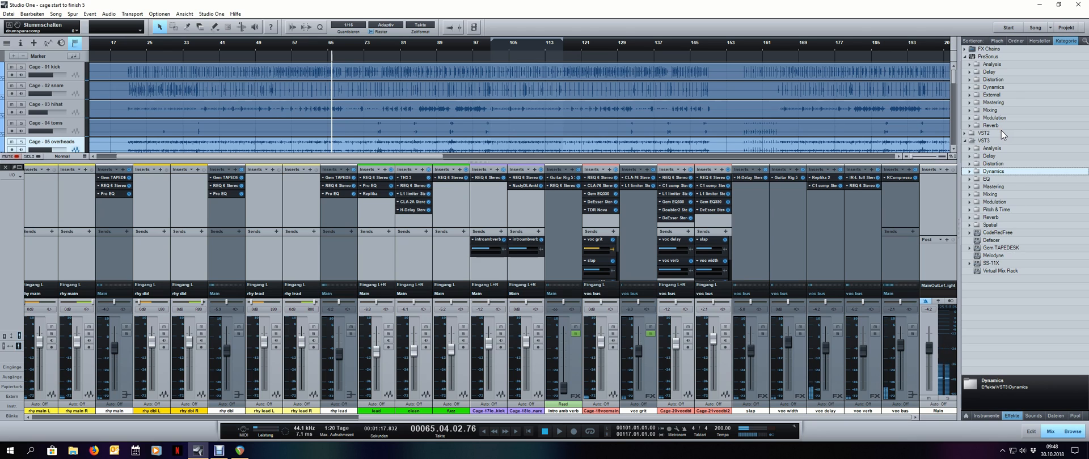
left_click(926, 213)
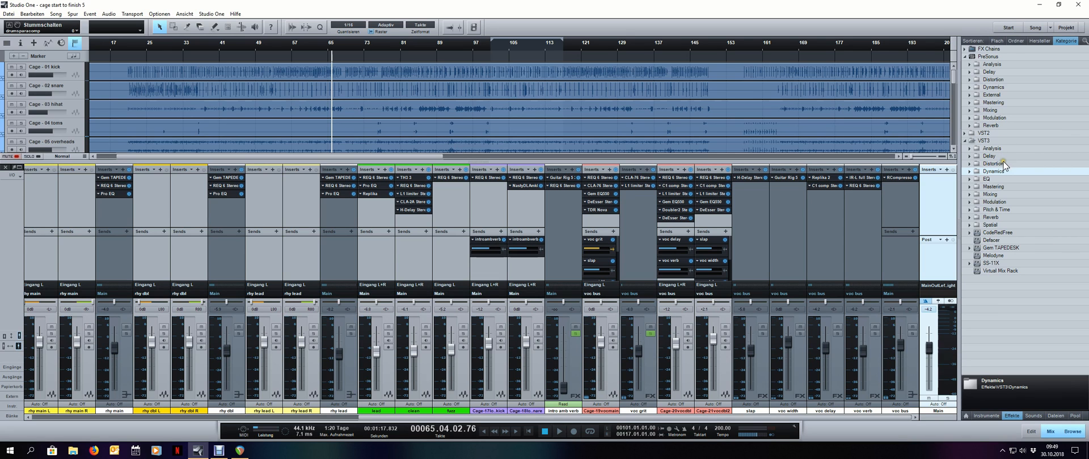
left_click_drag(1016, 247, 939, 226)
Turn off TAPEDESK's mic preamp, choose the S4000 console model and adjust the tape speed
left_click_drag(801, 108, 800, 107)
left_click(626, 323)
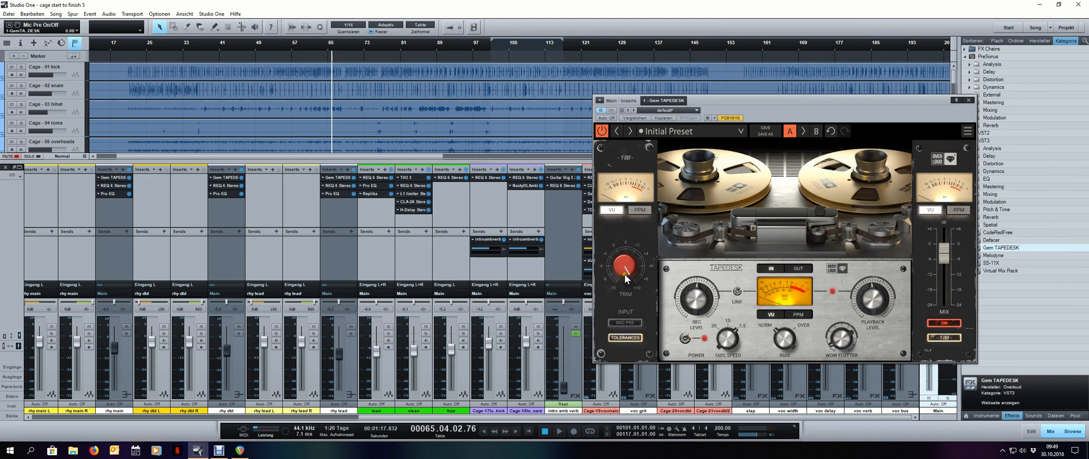
left_click(943, 338)
left_click(941, 349)
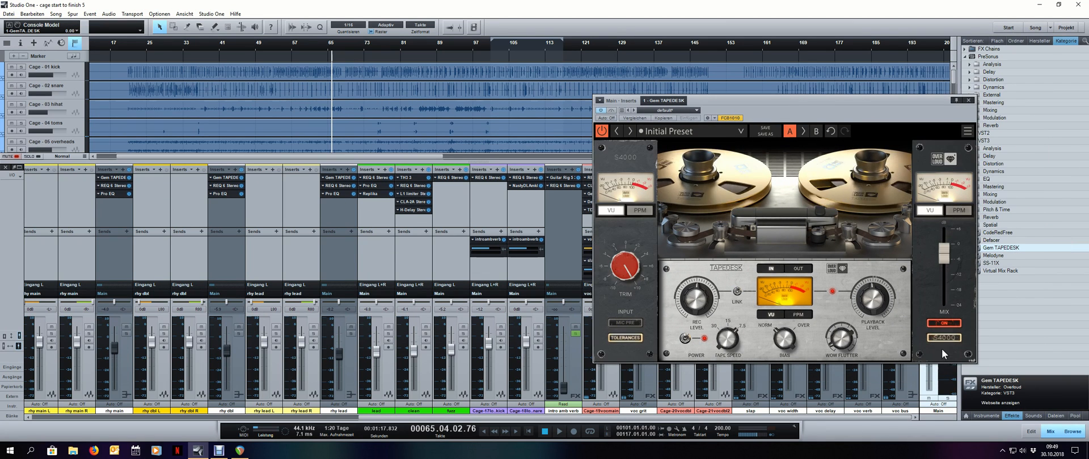
left_click_drag(830, 115, 691, 103)
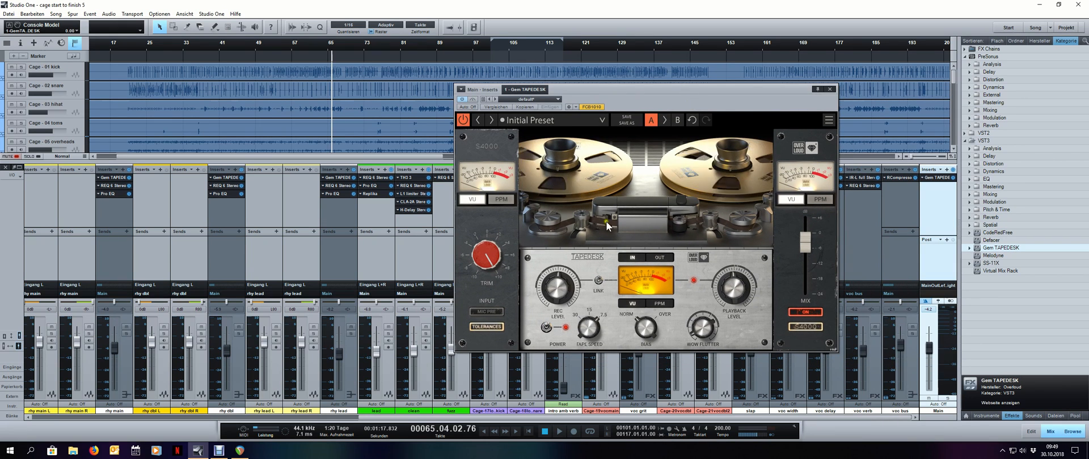
left_click_drag(596, 325, 594, 359)
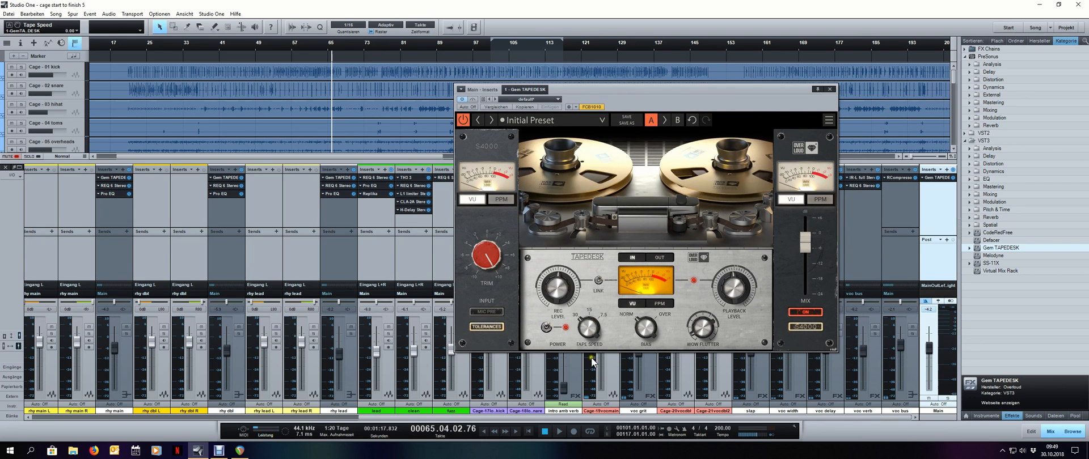
Play the loop from bar 101, reducing TAPEDESK's input trim and raising its mix level slightly
left_click_drag(698, 97, 701, 100)
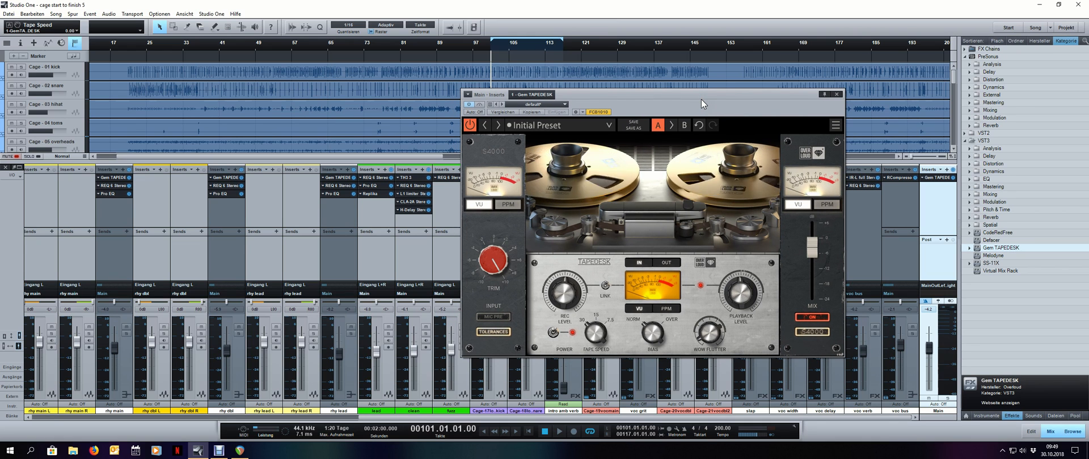
key("space")
mouse_move(512, 260)
left_mouse_down()
mouse_move(501, 299)
mouse_move(501, 273)
left_mouse_up()
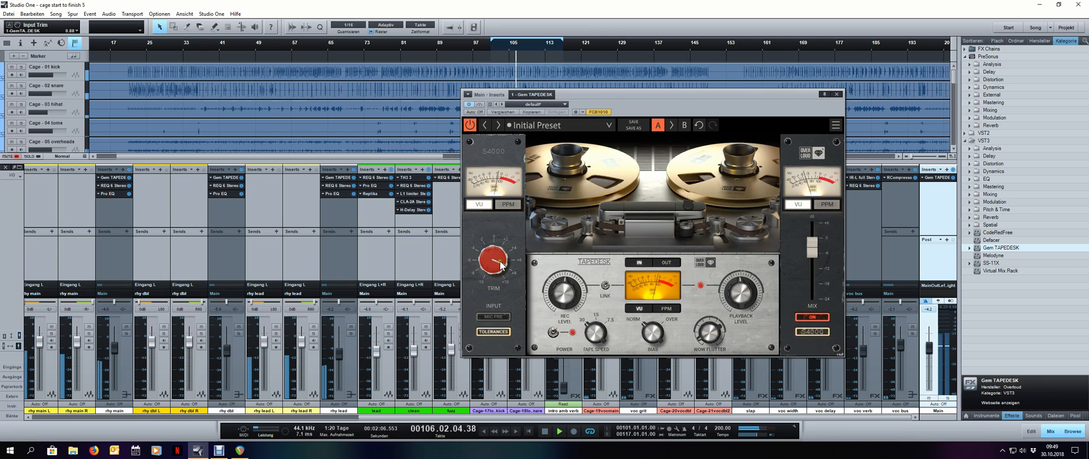
left_click_drag(816, 248, 815, 244)
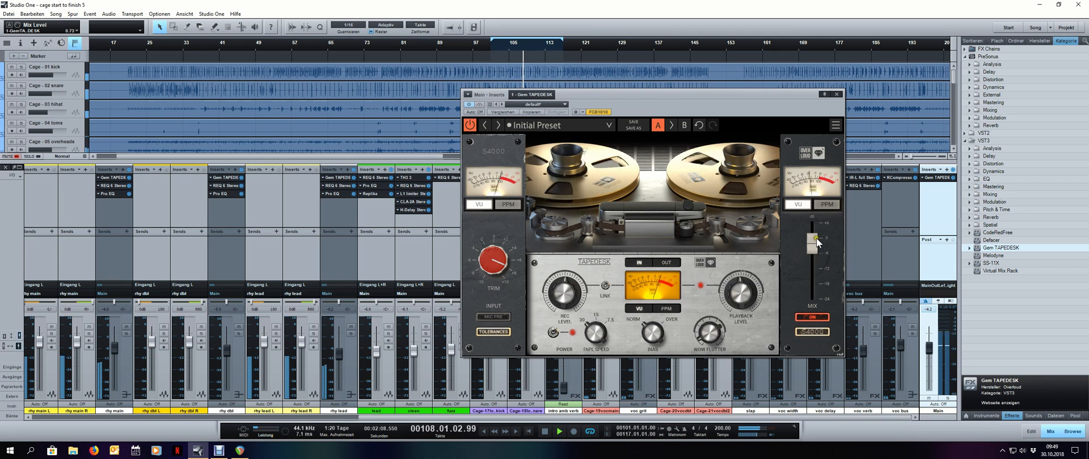
Compare the mix with TAPEDESK bypassed and active, switch off its tape section and restart the loop from bar 101
left_click(470, 124)
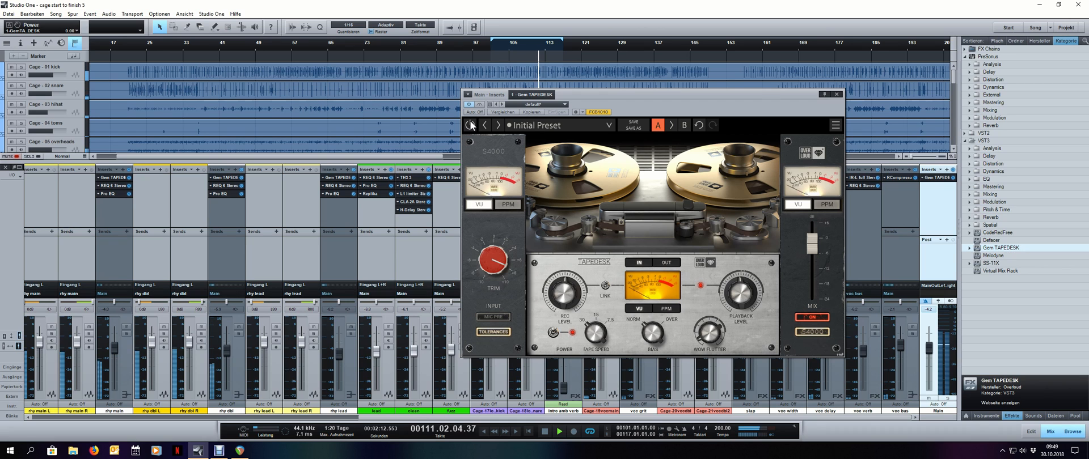
left_click(469, 125)
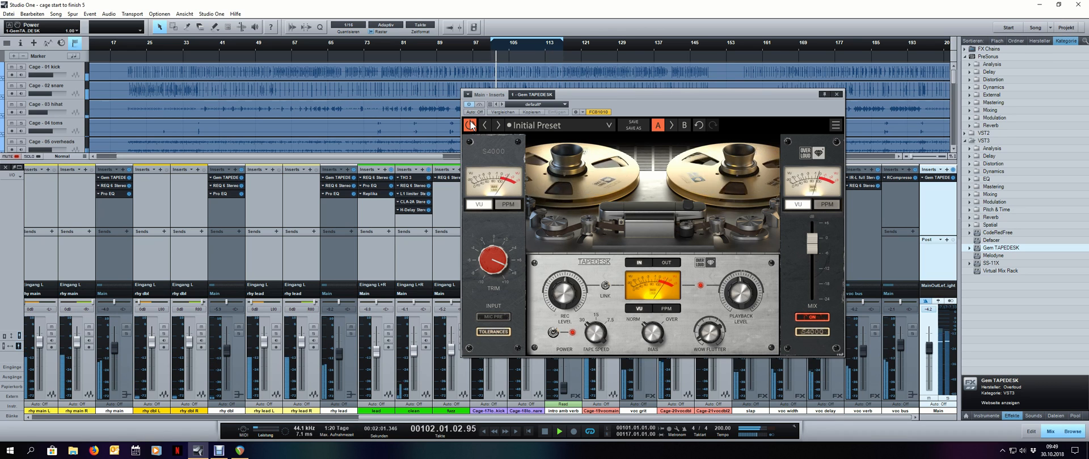
left_click(554, 334)
left_click_drag(662, 119, 631, 142)
key("space")
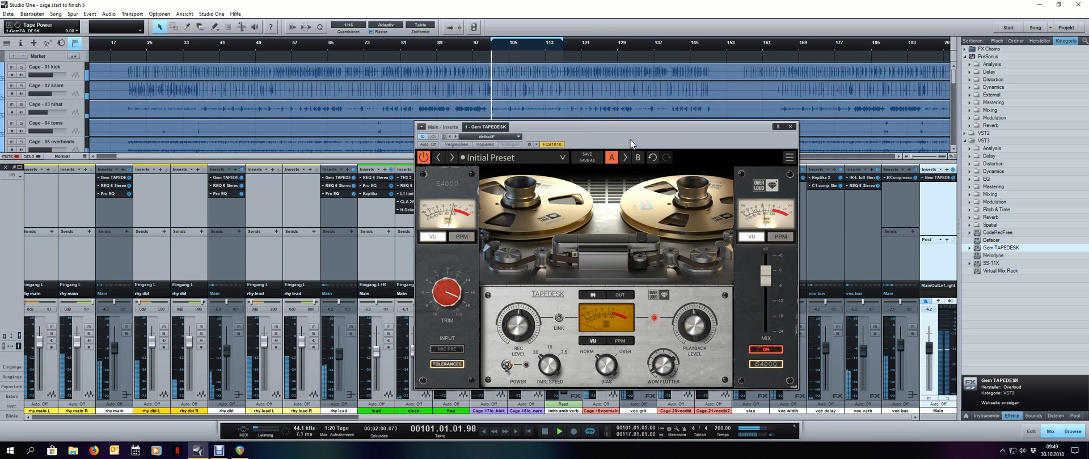
Compare the looped section repeatedly with TAPEDESK bypassed and active, leave it active and stop playback
left_click(424, 157)
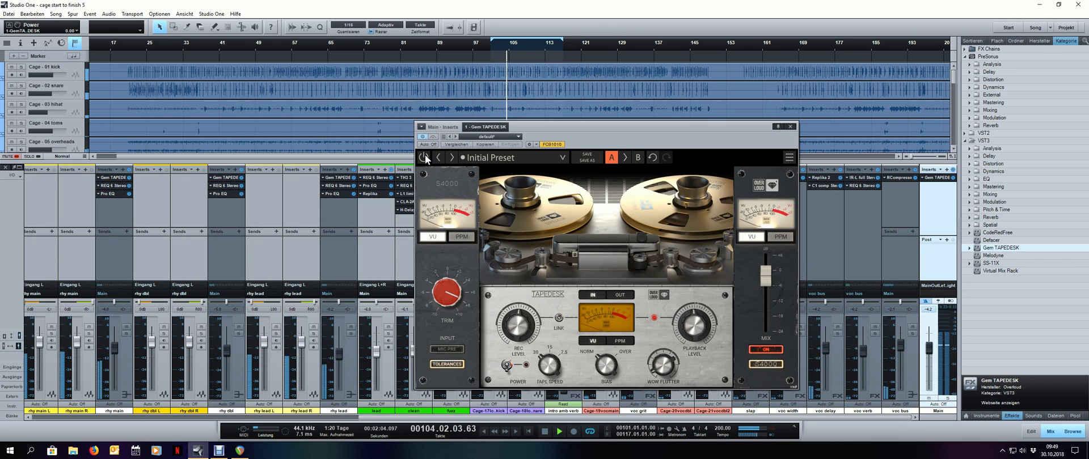
left_click(425, 158)
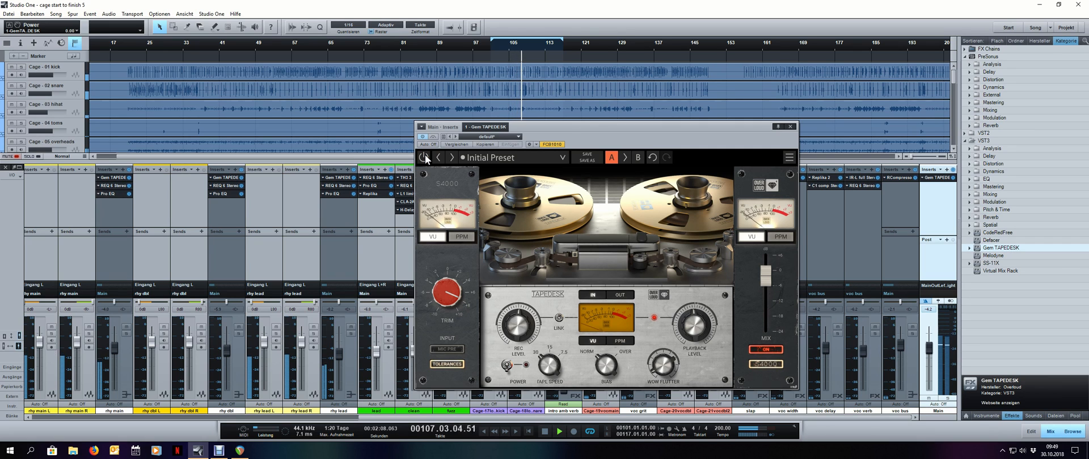
left_click(423, 157)
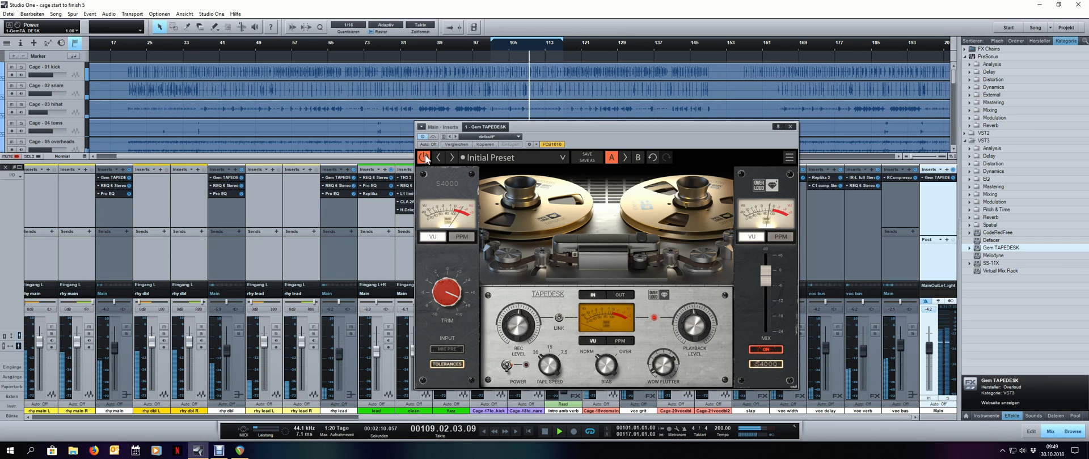
left_click(423, 157)
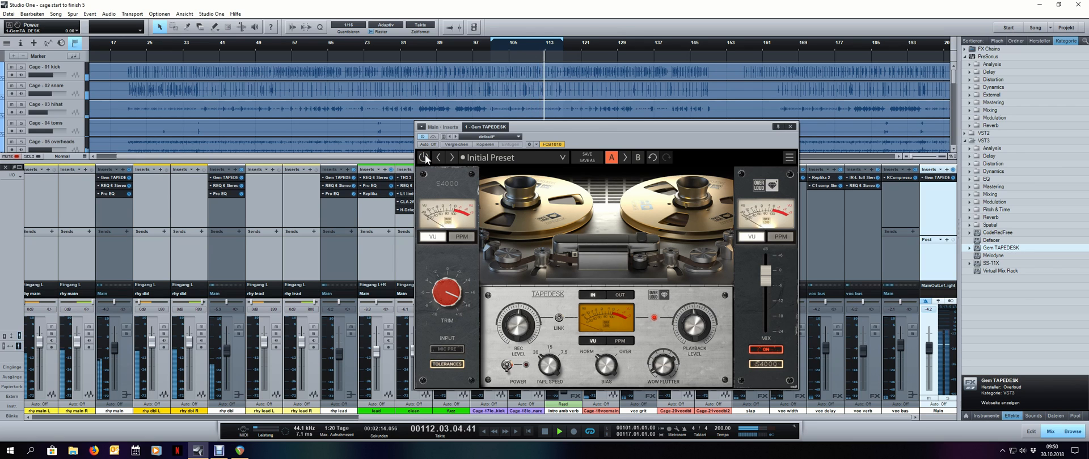
left_click(424, 157)
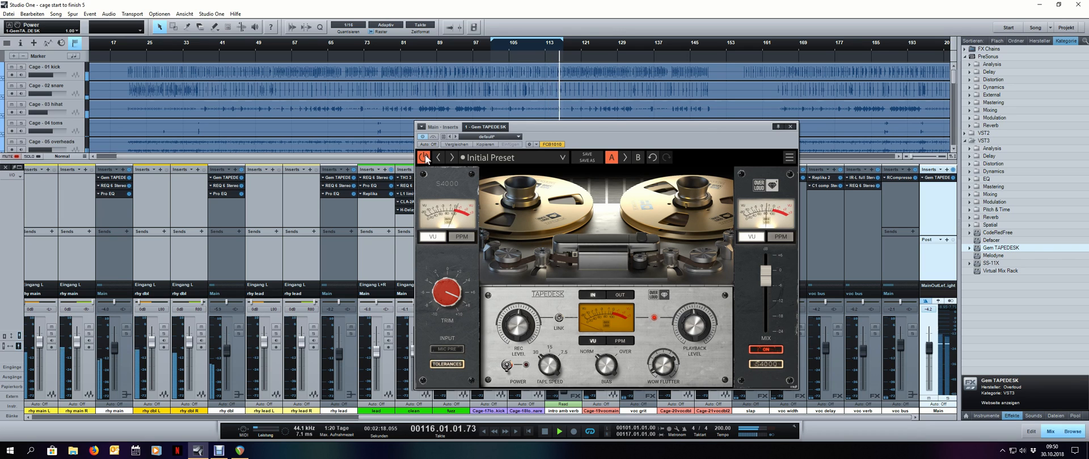
mouse_move(717, 136)
left_mouse_down()
mouse_move(731, 137)
mouse_move(716, 140)
left_mouse_up()
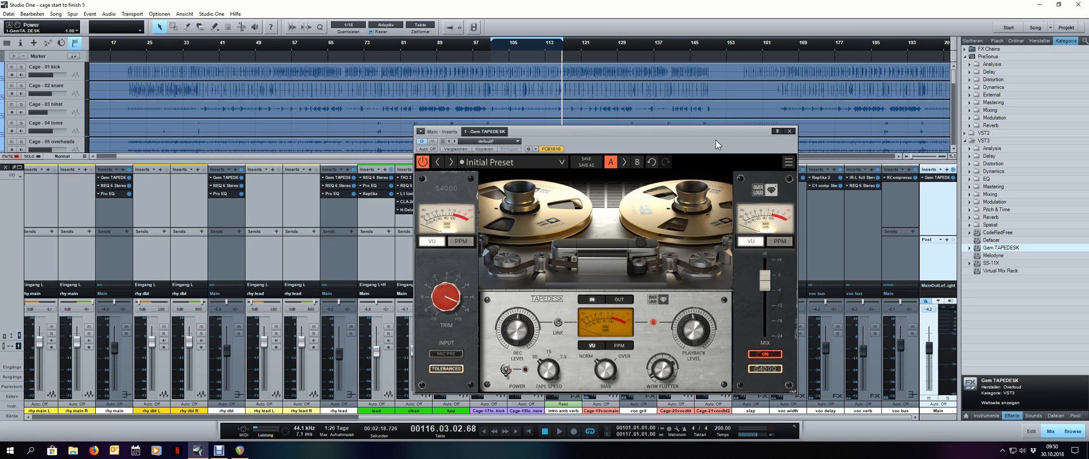
Review the drum and bass channels in the mixer, compare the loop with and without TAPEDESK again, stop playback and close the plug-in
left_click_drag(568, 418, 247, 406)
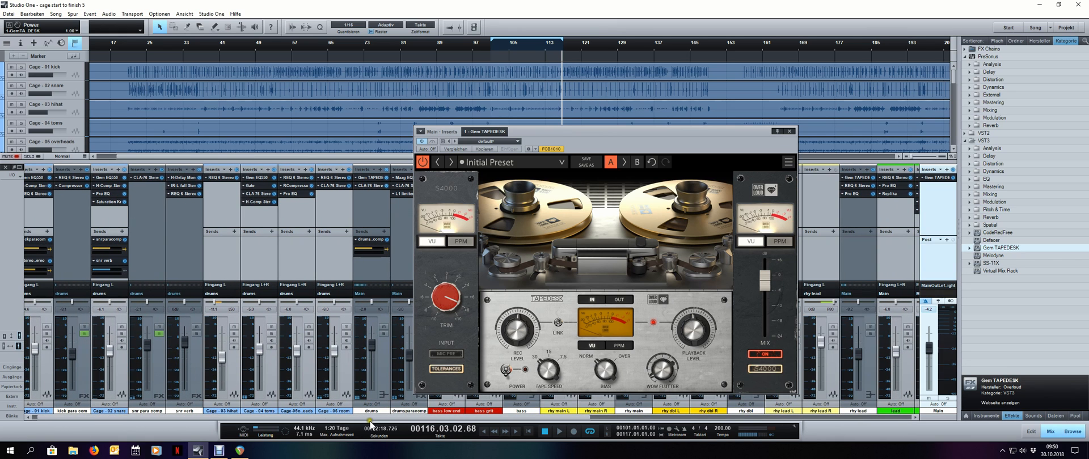
left_click_drag(374, 423, 712, 454)
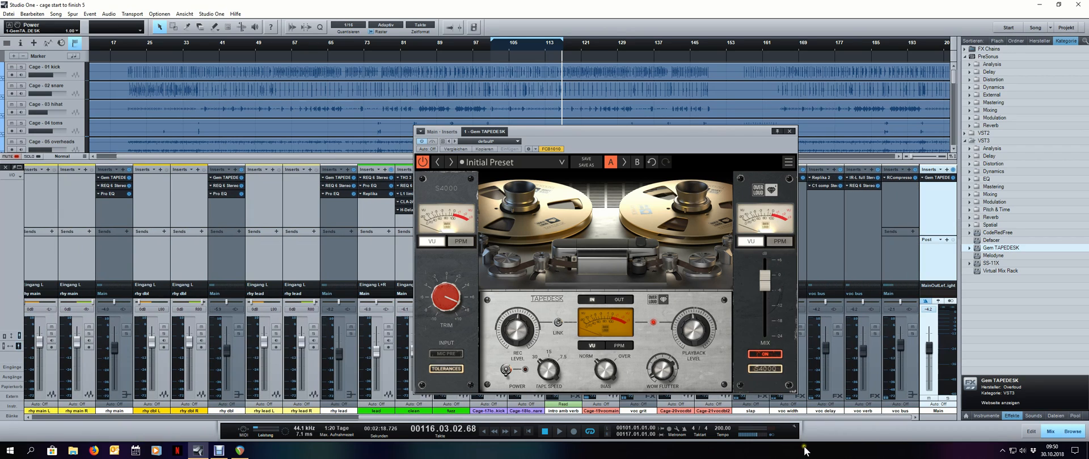
left_click_drag(627, 150, 626, 147)
key("space")
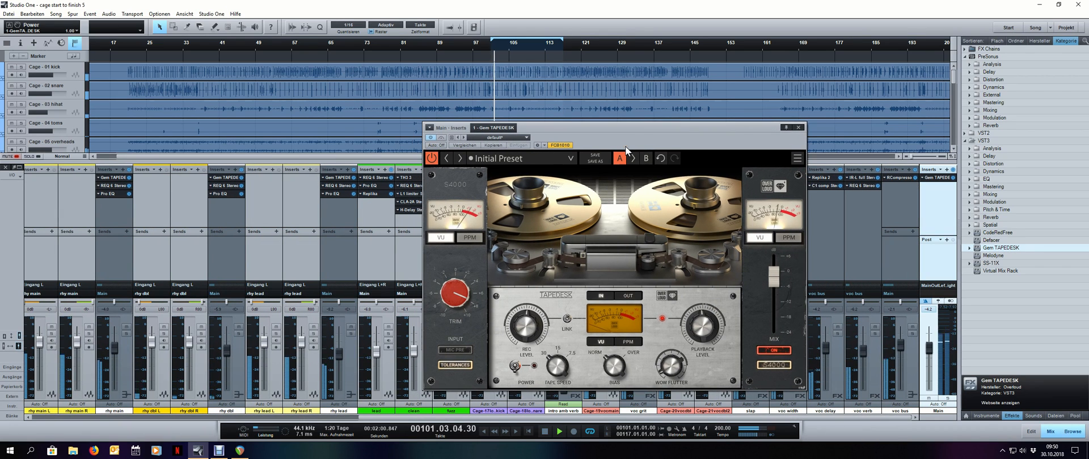
left_click(433, 158)
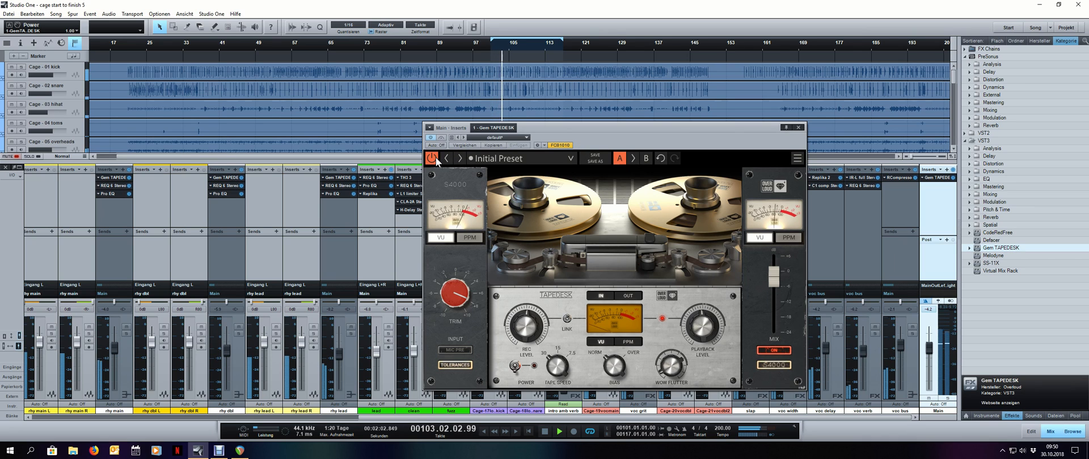
left_click(432, 158)
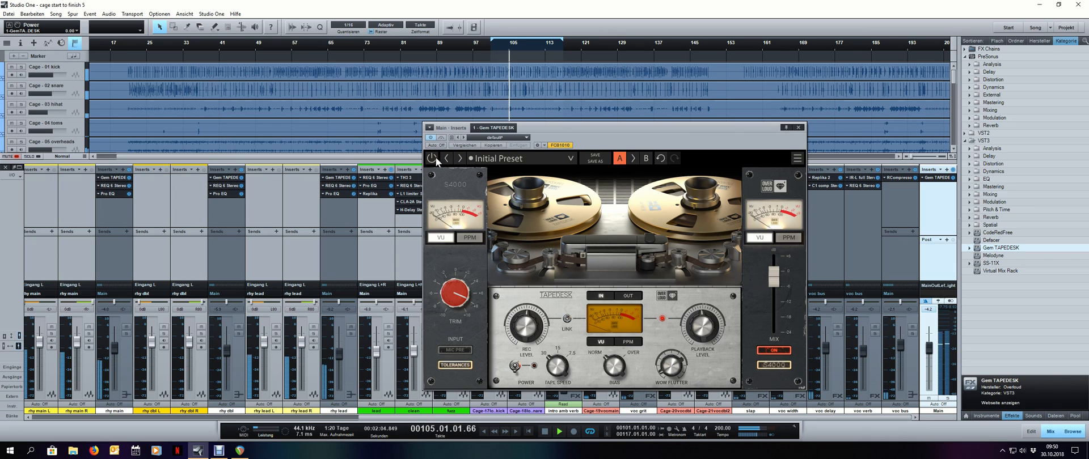
left_click(799, 127)
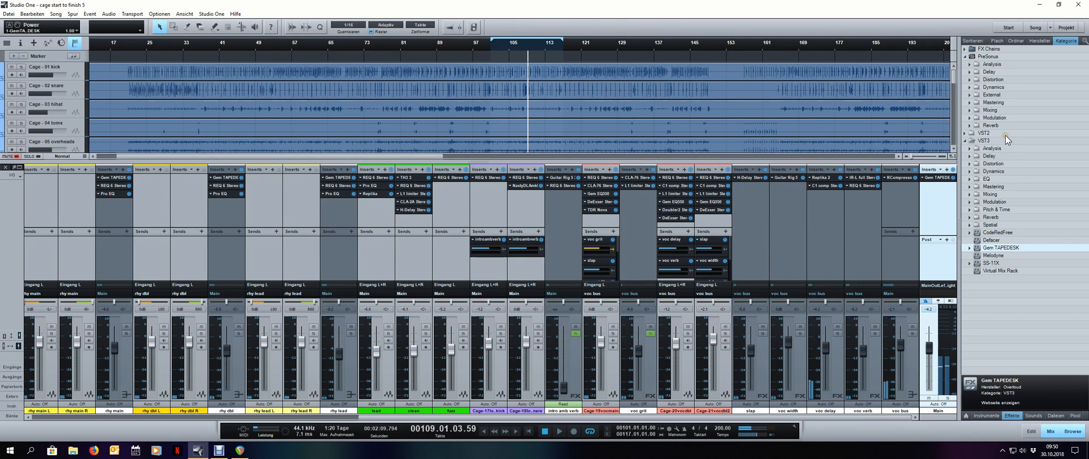
Insert the CLA-76 Stereo compressor from the VST3 dynamics effects after TAPEDESK on the Main channel
left_click(1003, 171)
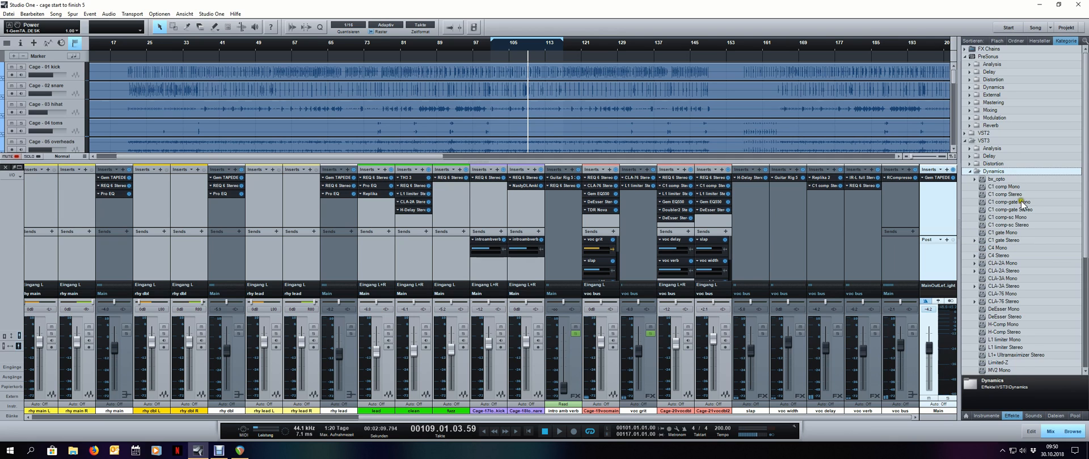
scroll(1028, 211, "down", 1)
scroll(1027, 210, "down", 1)
scroll(1027, 212, "down", 1)
scroll(1027, 212, "down", 1)
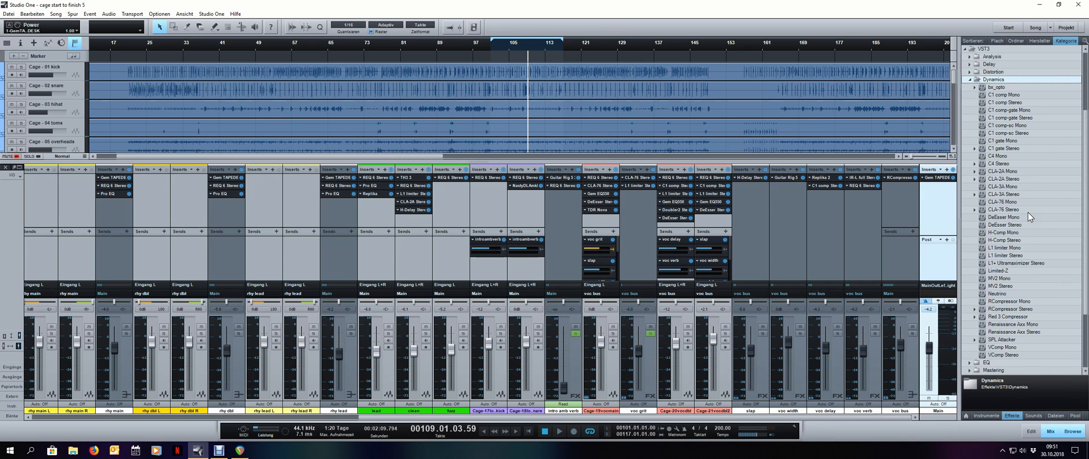
scroll(1028, 212, "up", 1)
left_click_drag(1015, 232, 935, 218)
Adjust the CLA-76 input level while playing the full mix from bar 101
left_click_drag(560, 220, 573, 196)
left_click_drag(466, 205, 462, 214)
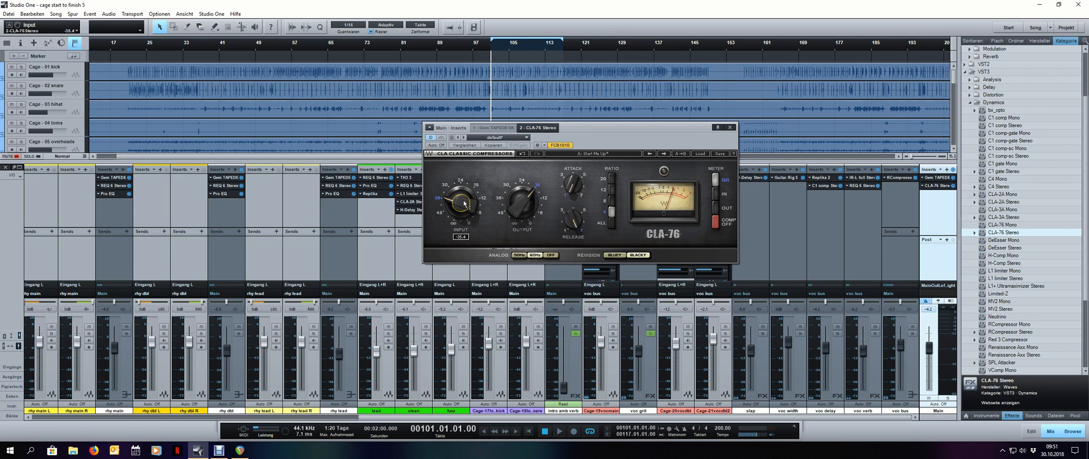
key("space")
mouse_move(464, 204)
left_mouse_down()
mouse_move(464, 216)
mouse_move(468, 204)
left_mouse_up()
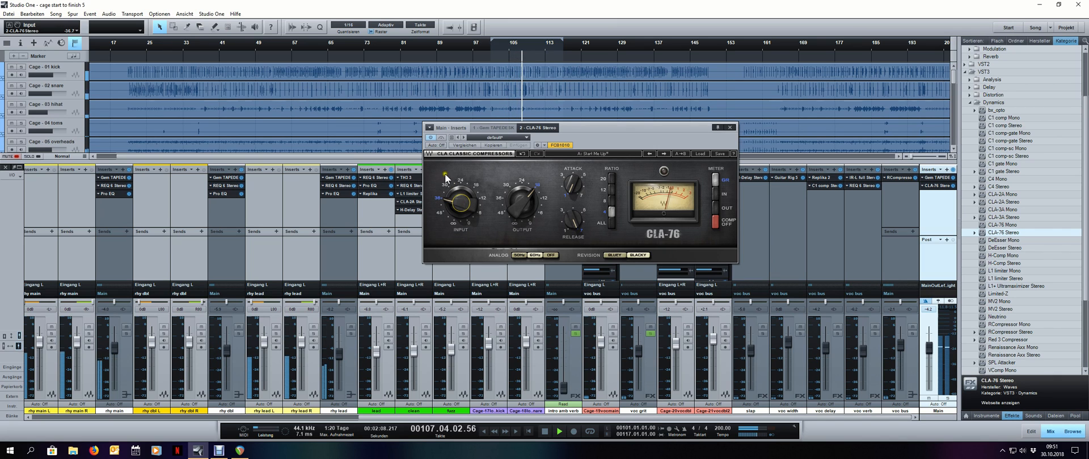
left_click_drag(462, 200, 462, 199)
Play from about bar 143 and adjust the CLA-76 output level, comparing it with the compressor bypassed
left_click(684, 41)
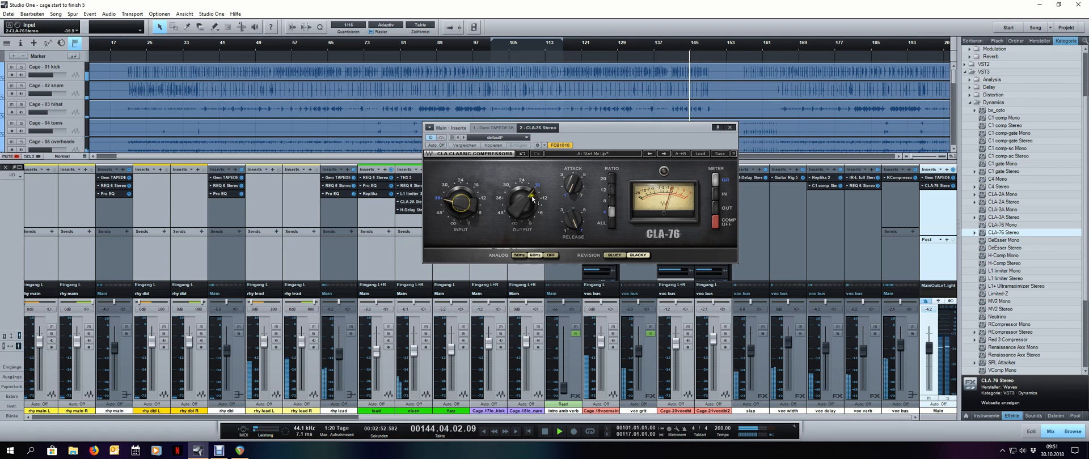
left_click_drag(525, 201, 525, 199)
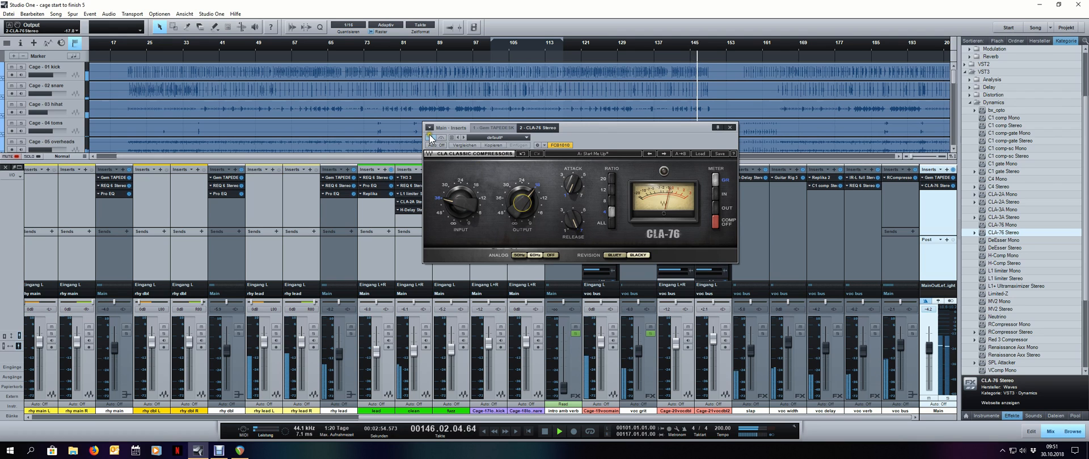
left_click(430, 137)
left_click_drag(524, 203, 523, 199)
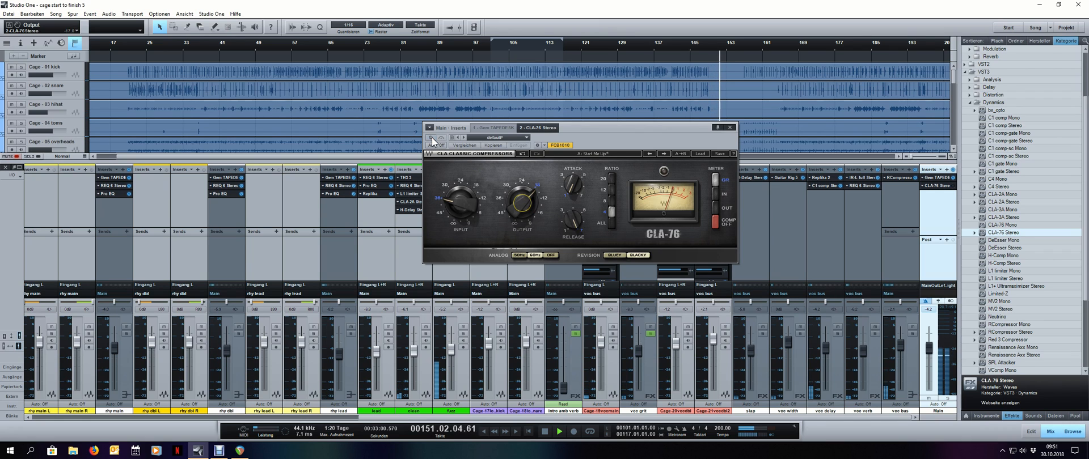
Fine-tune the CLA-76 input while playing from about bar 167, jump back to about bar 93 and show the whole song
left_click(793, 48)
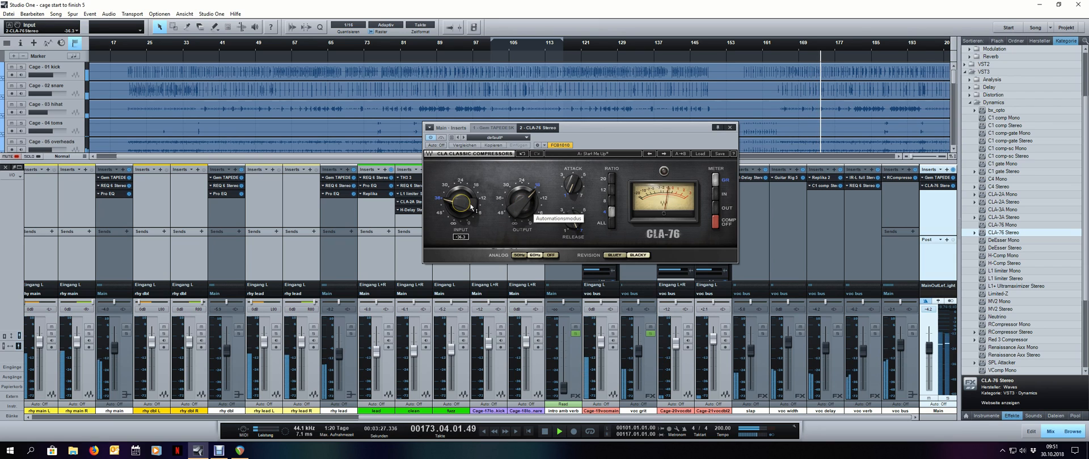
left_click(461, 44)
scroll(461, 44, "down", 2)
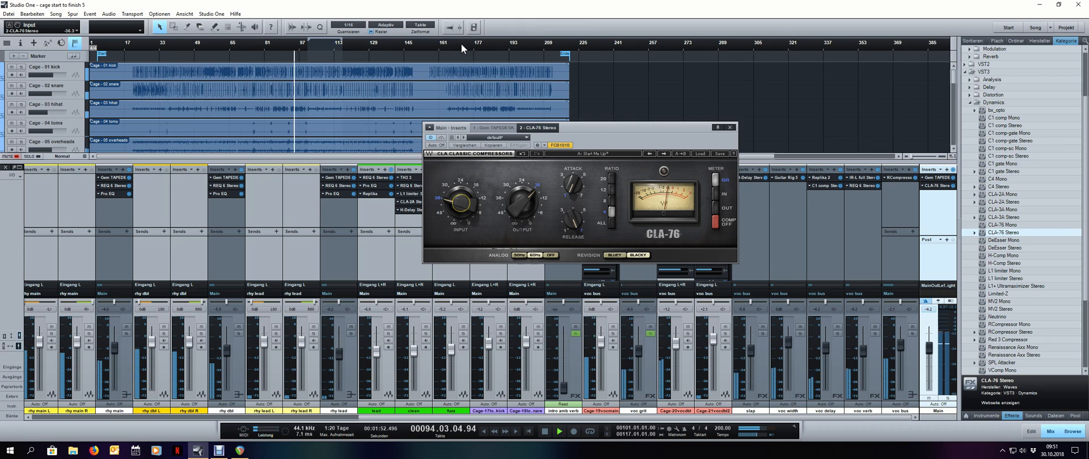
Compare the mix with the Main channel's CLA-76 bypassed and close the compressor window
left_click(431, 138)
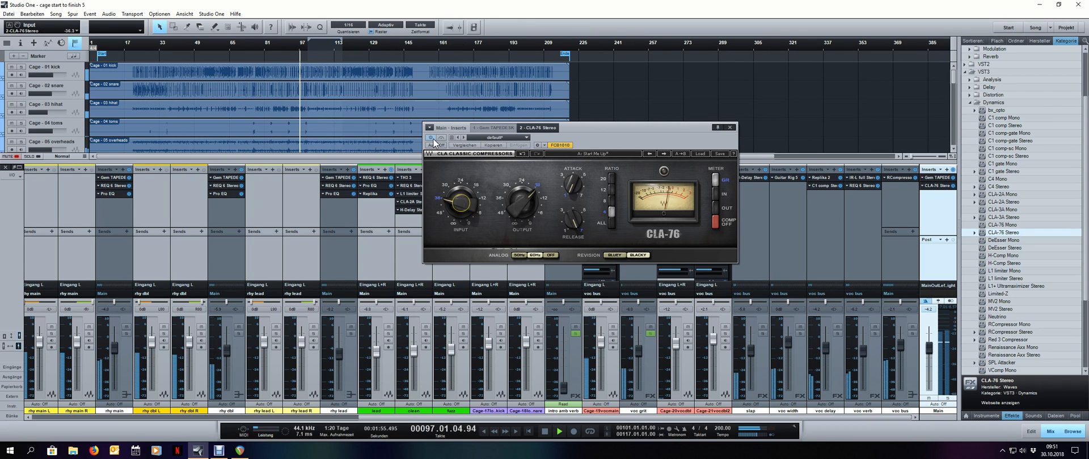
left_click(730, 128)
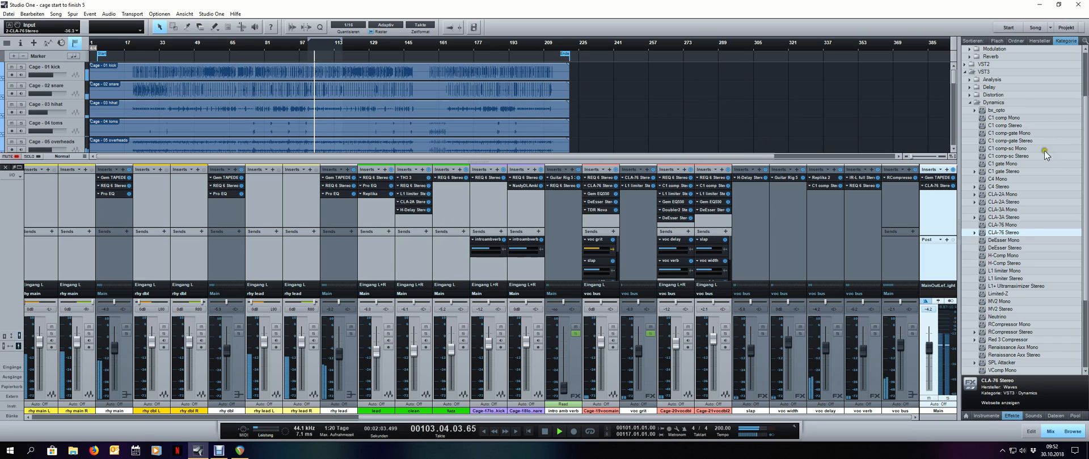
Insert Slate Digital Virtual Tape Machines from the VST2 effects after CLA-76 on the Main channel
double_click(1017, 102)
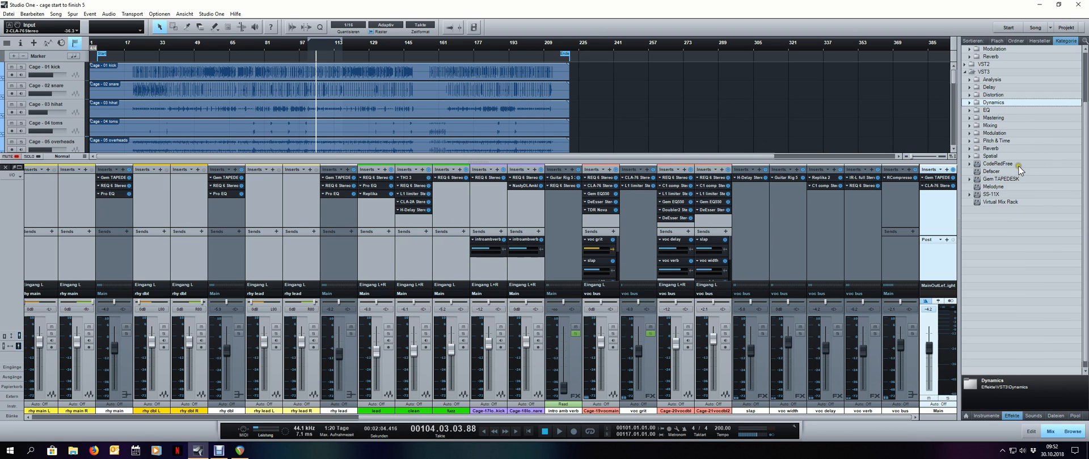
scroll(1021, 170, "up", 3)
double_click(989, 134)
scroll(994, 233, "down", 3)
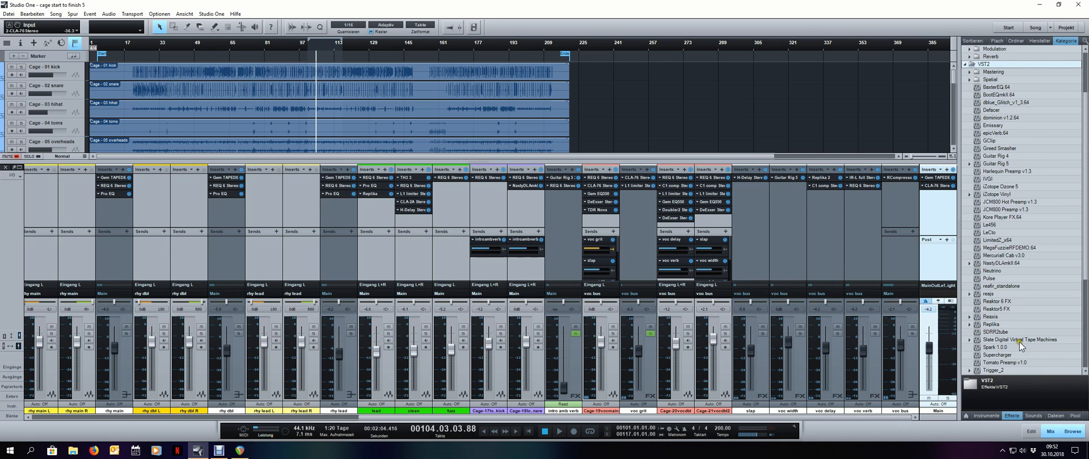
left_click_drag(1006, 343, 950, 216)
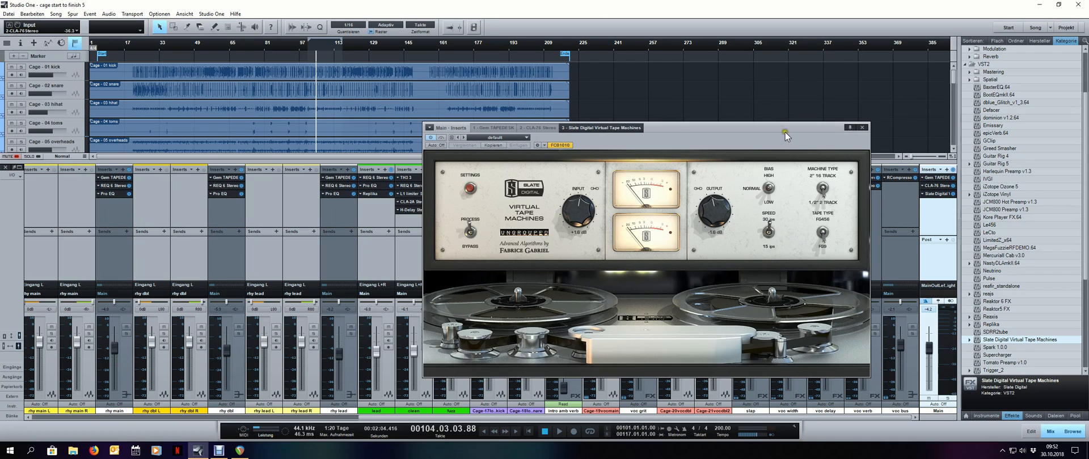
left_click_drag(785, 132, 801, 122)
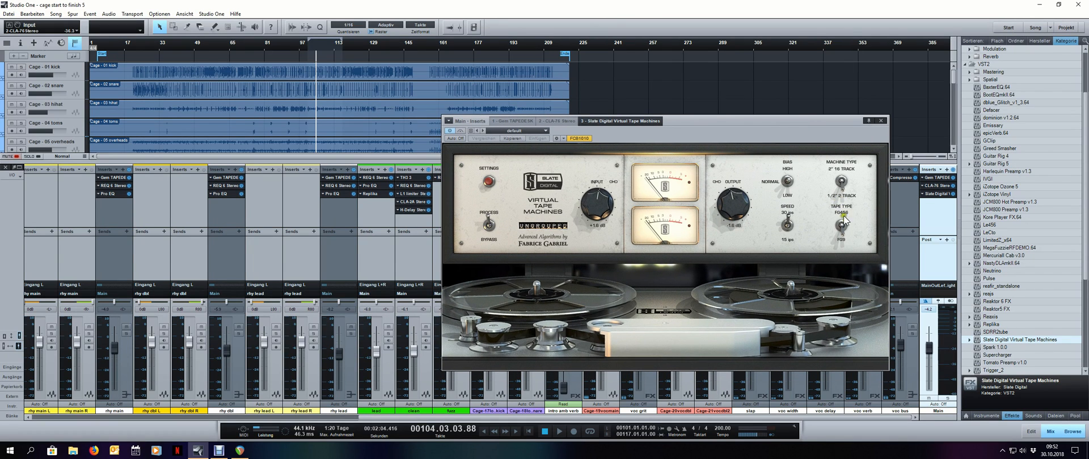
Play the full mix and raise the Virtual Tape Machines input gain, then replay the looped section from bar 101
key("space")
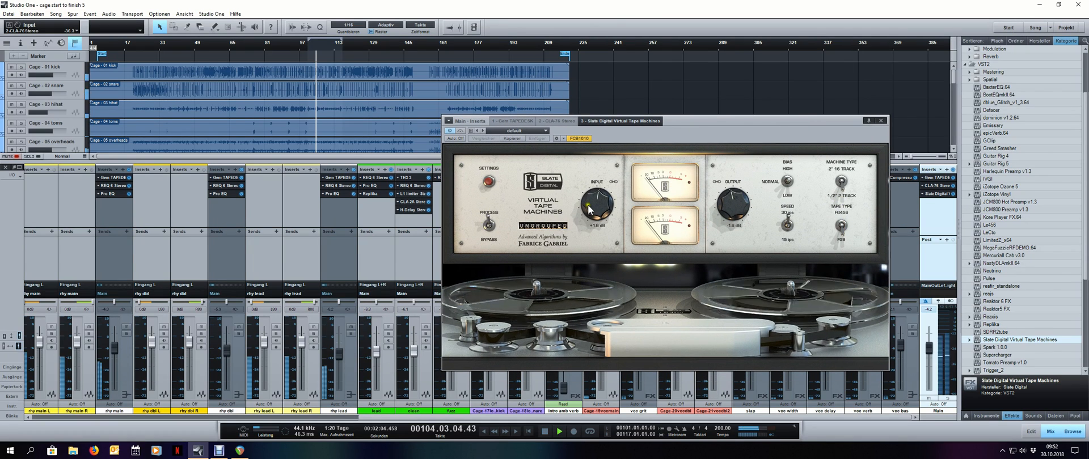
left_click_drag(603, 210, 602, 187)
key("space")
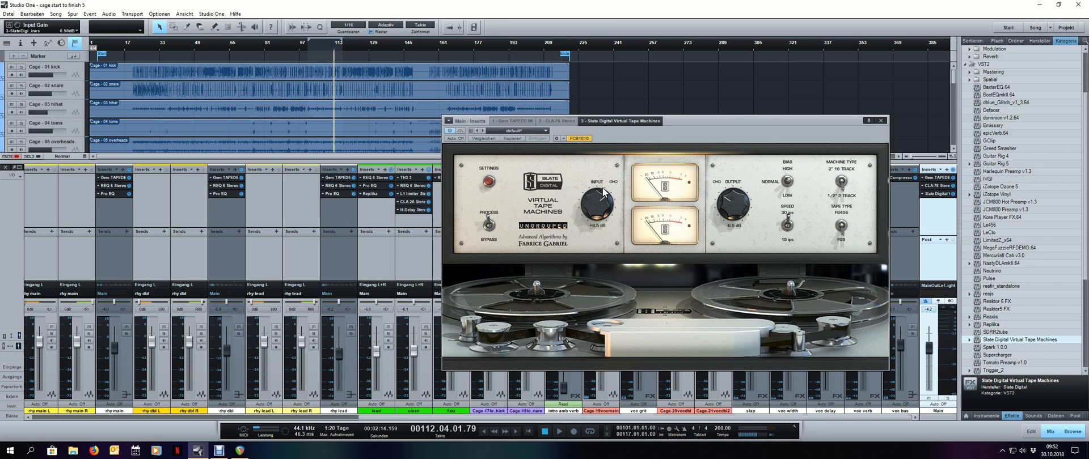
key("space")
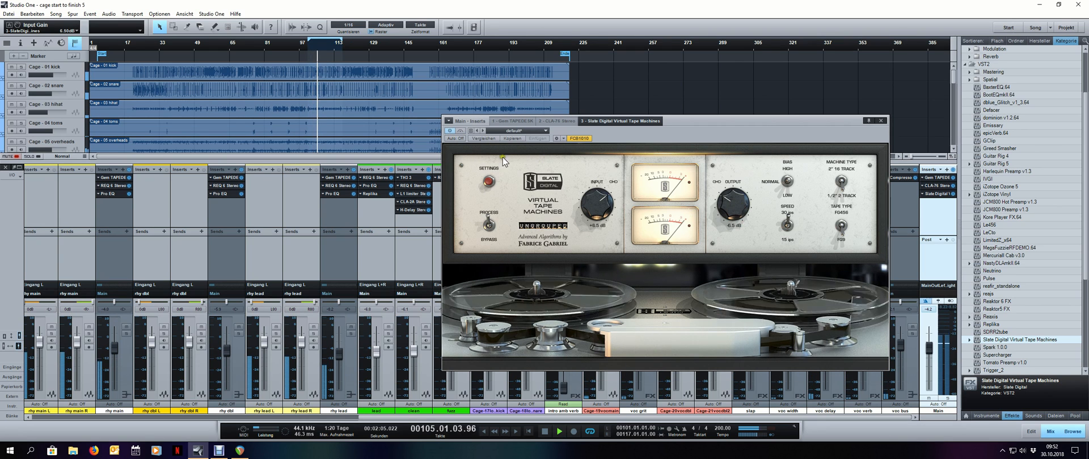
Compare the looped mix with Virtual Tape Machines in process and bypass modes, then stop playback
left_click(488, 227)
left_click(488, 227)
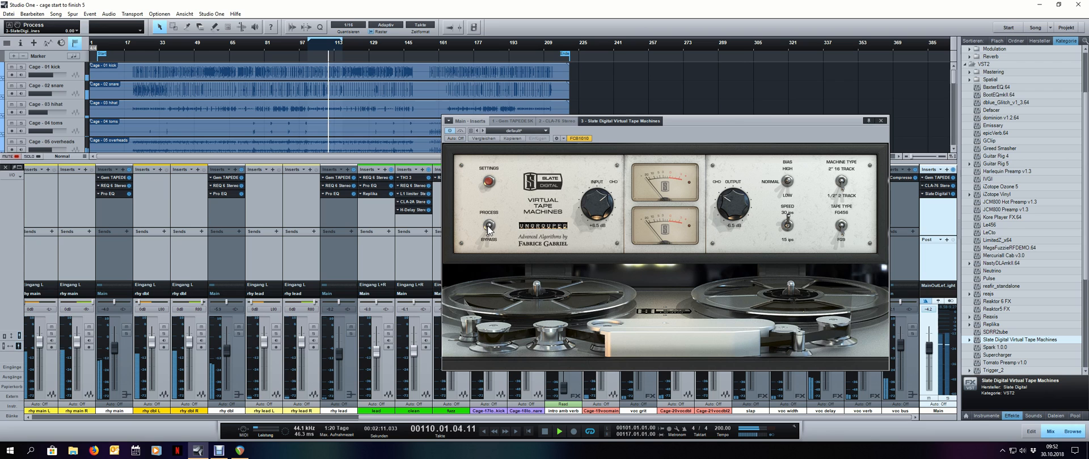
left_click(488, 227)
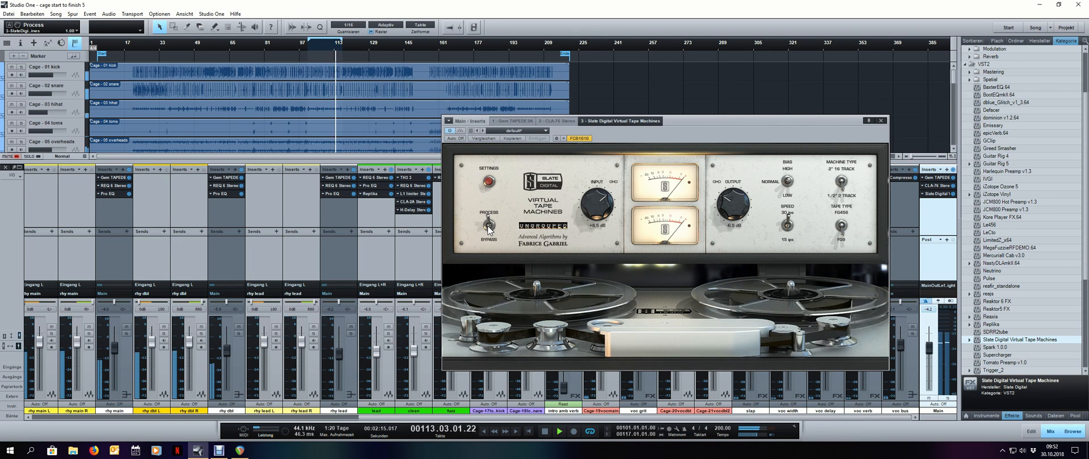
left_click(487, 227)
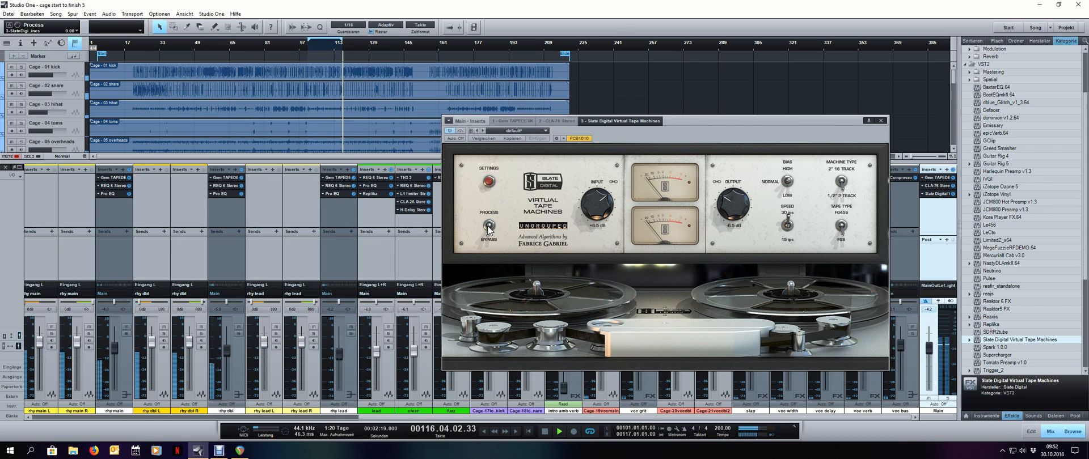
left_click(489, 227)
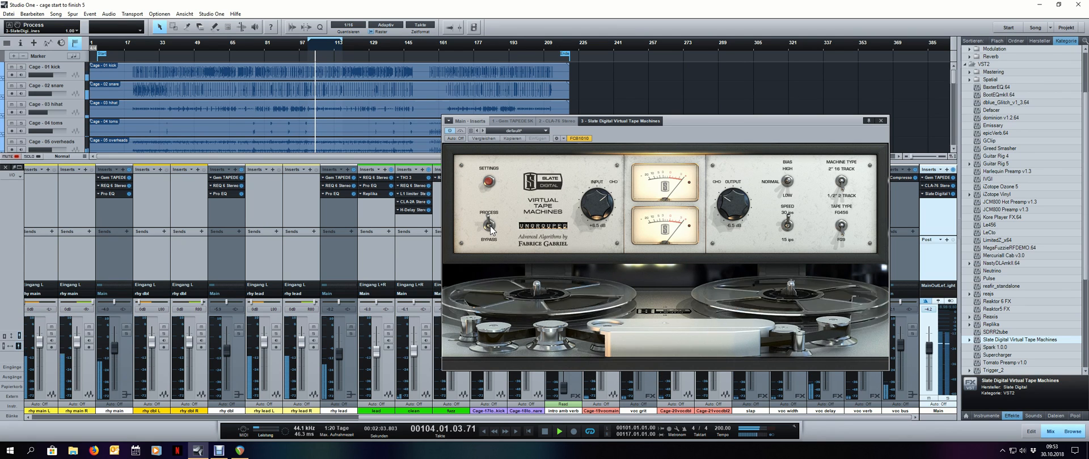
left_click(490, 226)
key("space")
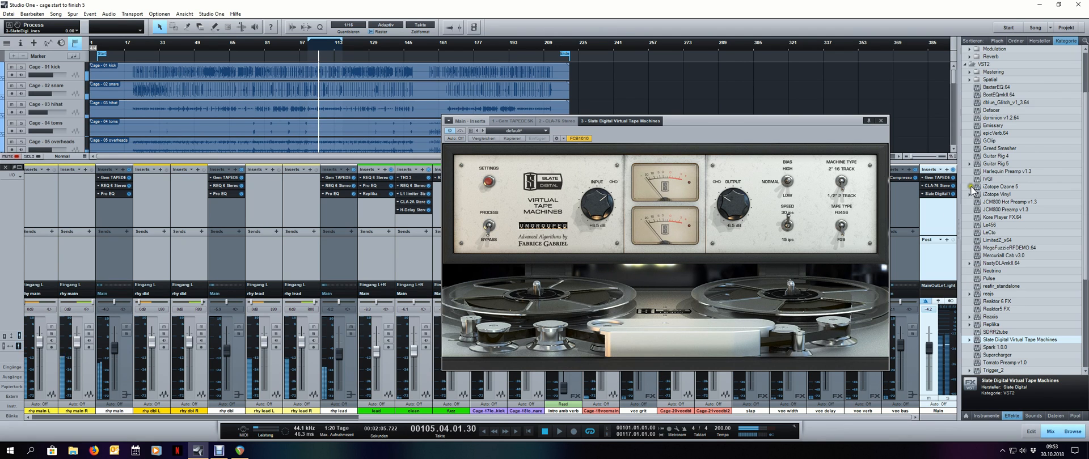
Remove Slate Digital Virtual Tape Machines from the Main channel and play the loop from bar 101
right_click(938, 194)
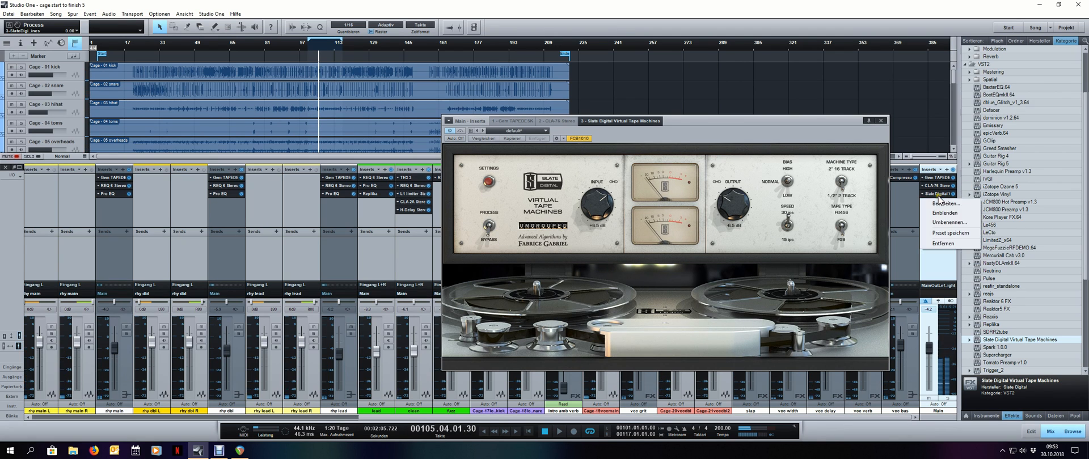
left_click(932, 243)
key("KP_1")
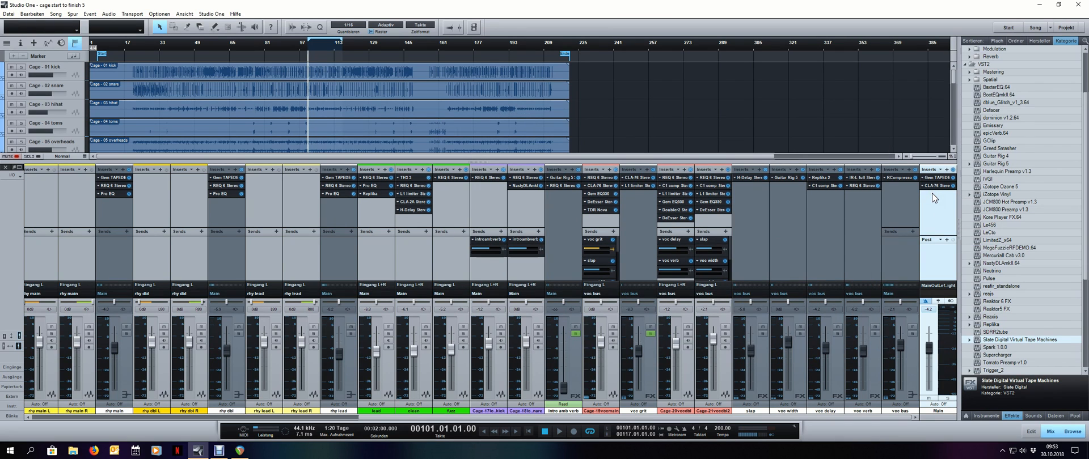
key("space")
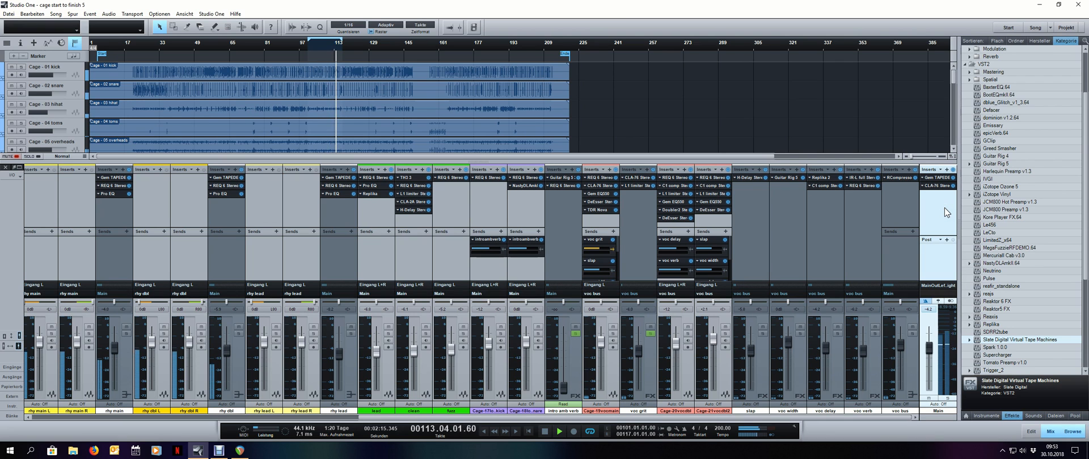
Save the song, show the drum, bass and rhythm channels in the mixer, and briefly replay the loop
left_click_drag(816, 417, 549, 406)
key("ctrl+s")
key("space")
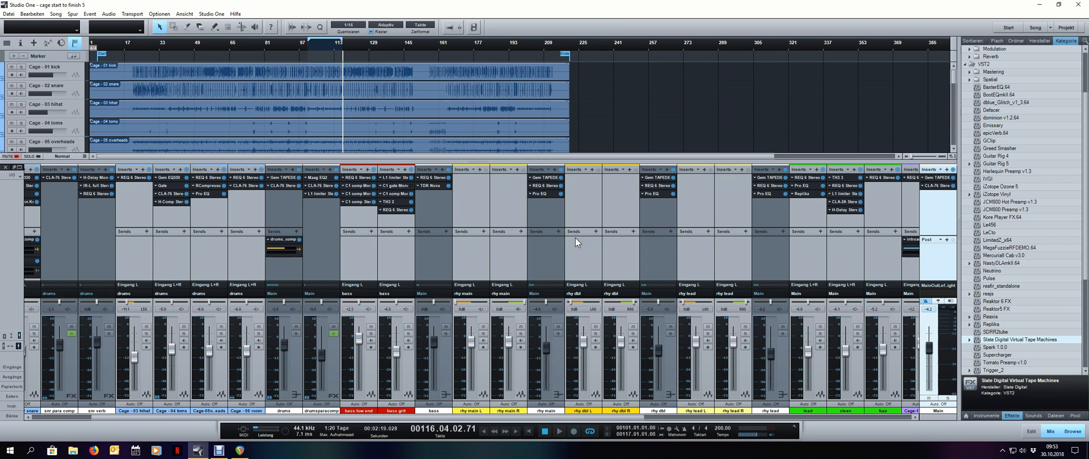
key("space")
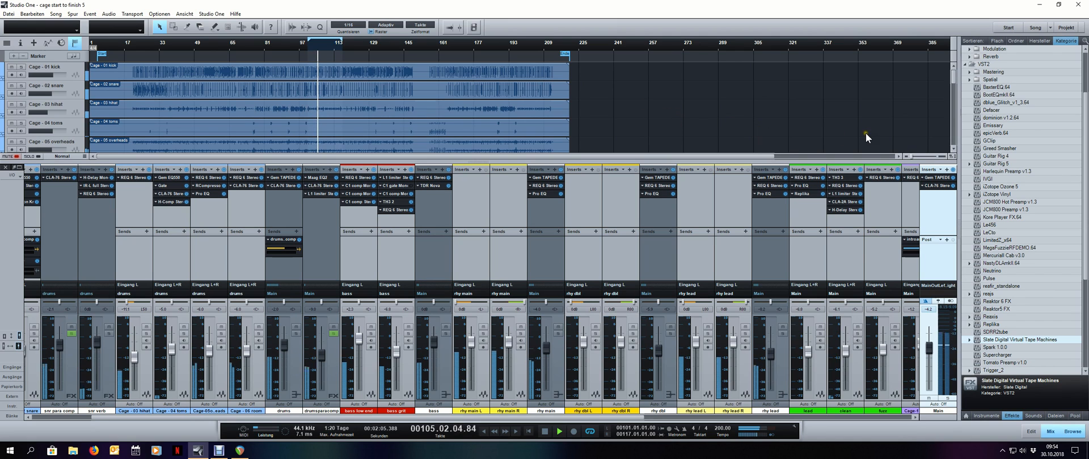
key("space")
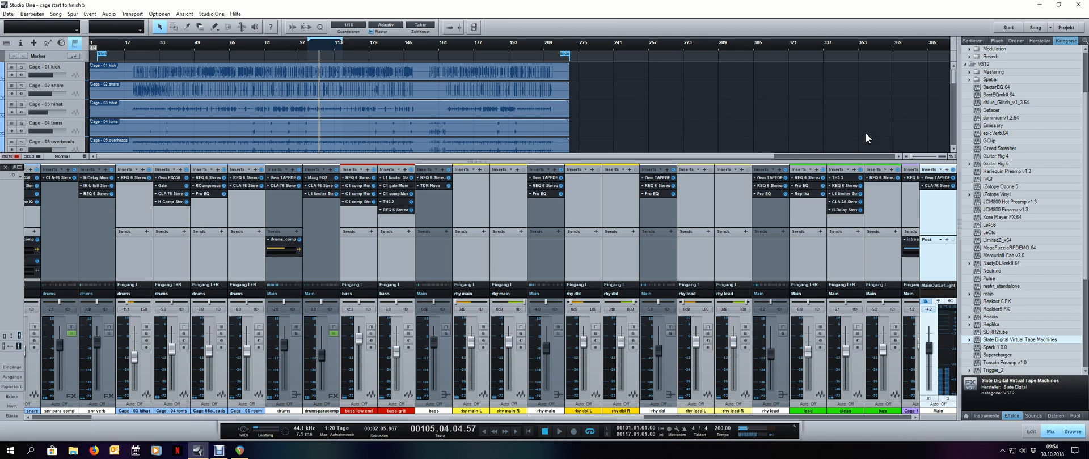
Insert Gem EQ550 from the VST3 EQ effects after CLA-76 on the Main channel
double_click(1002, 63)
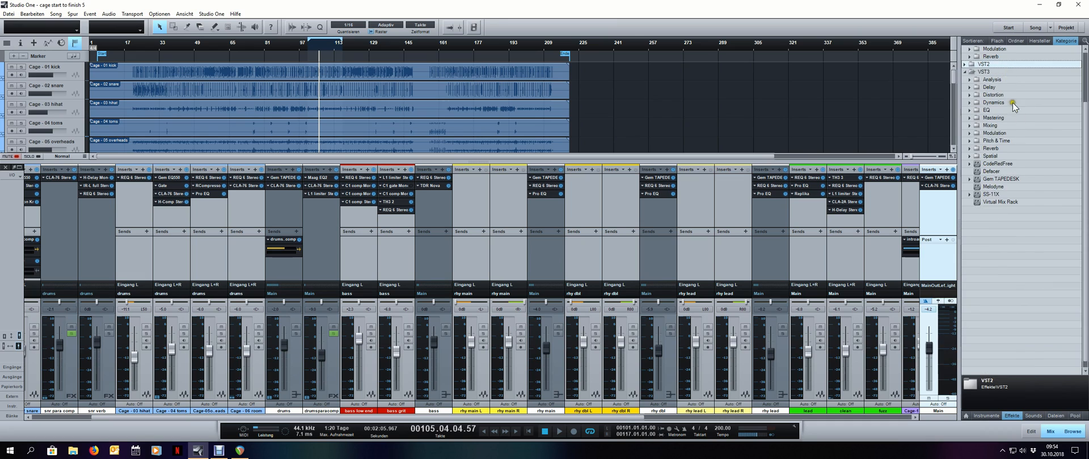
scroll(1015, 114, "up", 3)
double_click(1003, 179)
scroll(1008, 198, "down", 1)
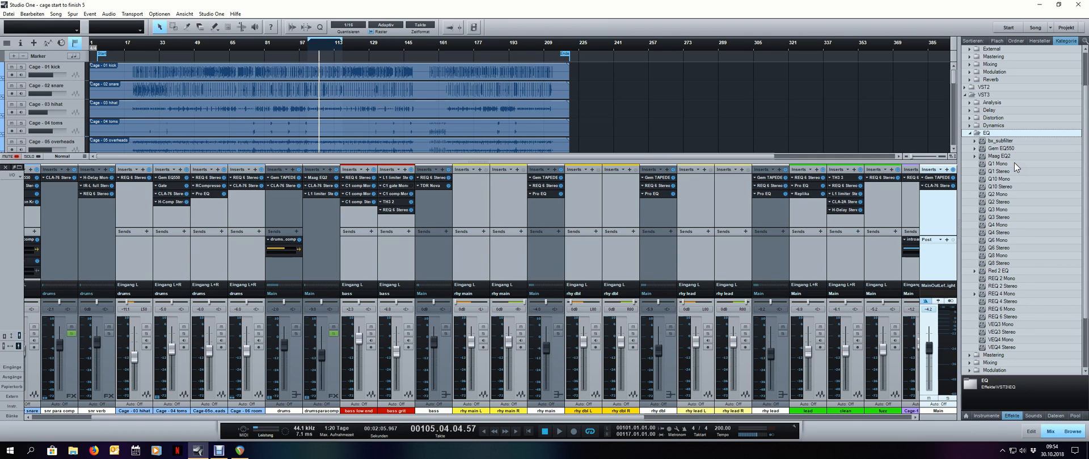
left_click_drag(1012, 149, 943, 226)
left_click_drag(679, 134, 682, 151)
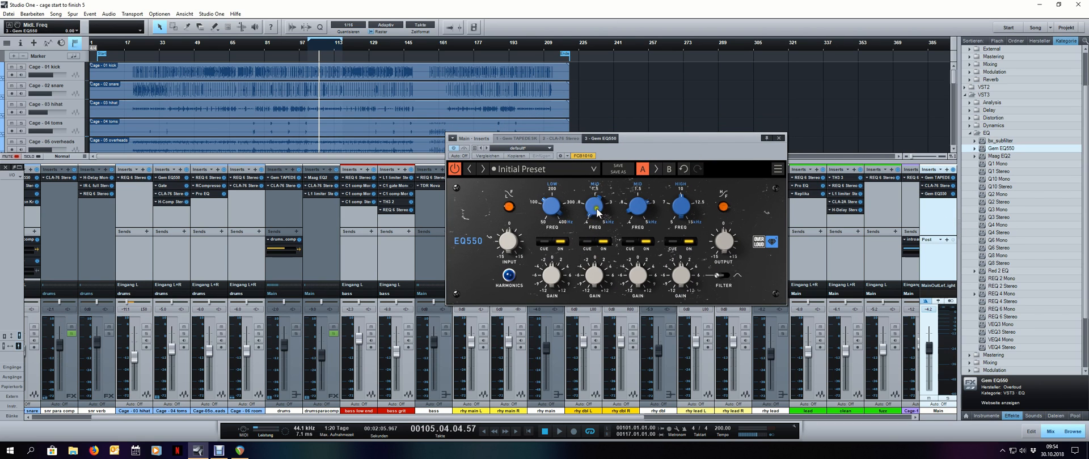
Fine-tune the low-mid band gain of EQ550 while playing the loop, comparing it with the EQ bypassed
key("space")
left_click_drag(599, 276, 597, 283)
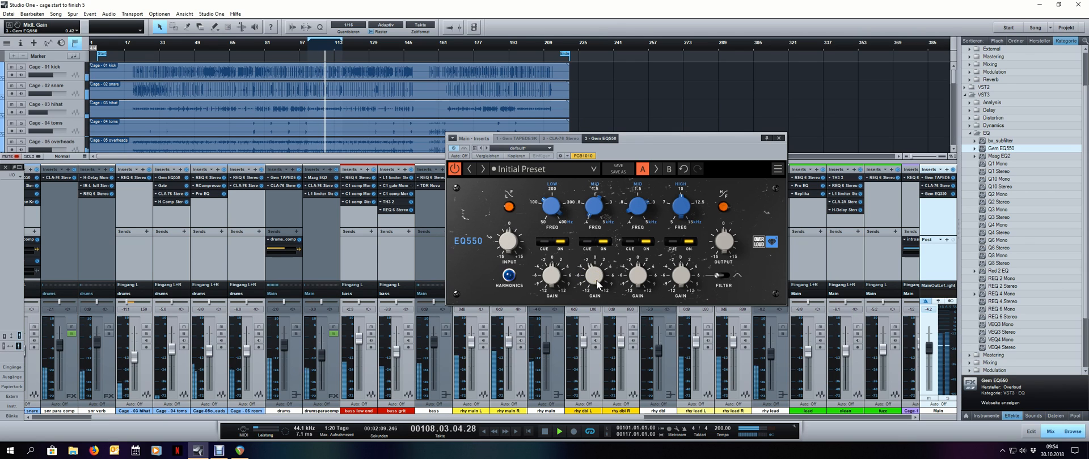
left_click_drag(599, 276, 596, 274)
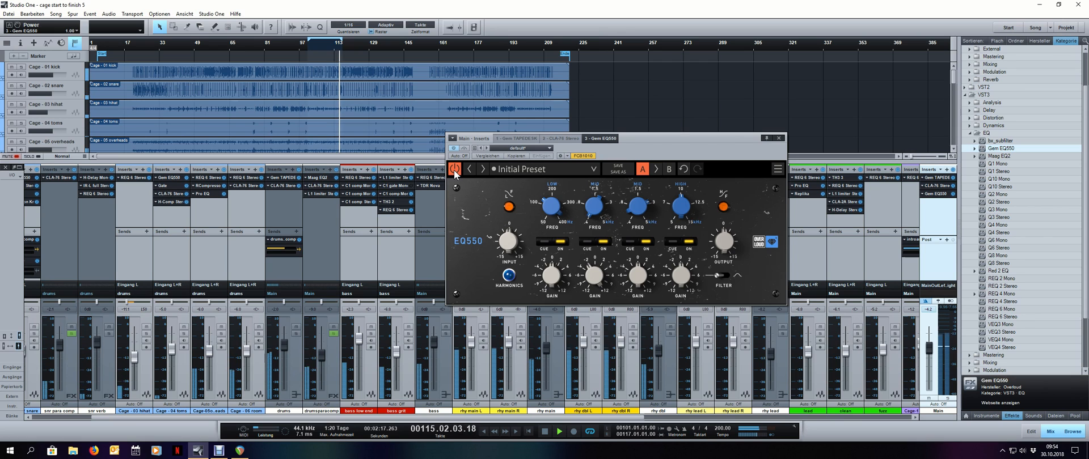
mouse_move(592, 277)
left_mouse_down()
mouse_move(589, 245)
mouse_move(589, 267)
left_mouse_up()
key("space")
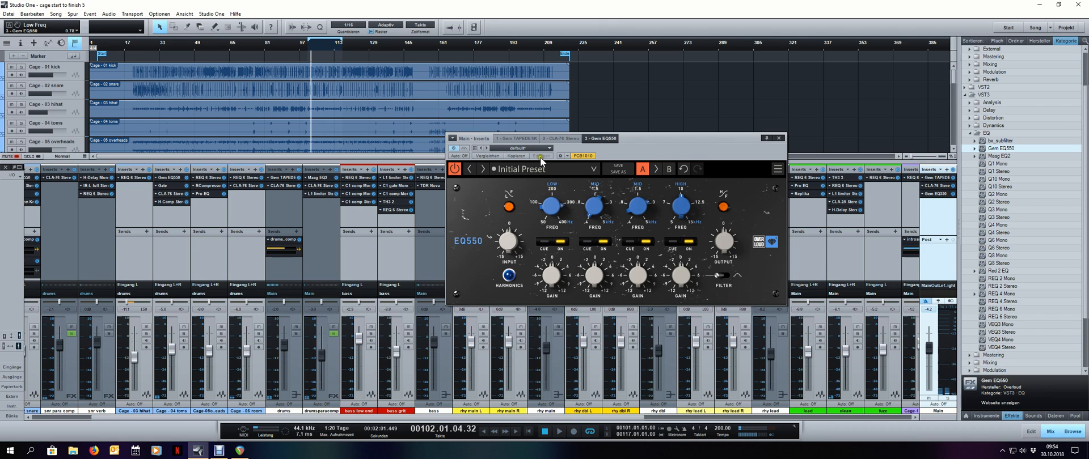
Cut the EQ550 low band gain slightly during loop playback, comparing the mix with that band disabled and enabled
key("space")
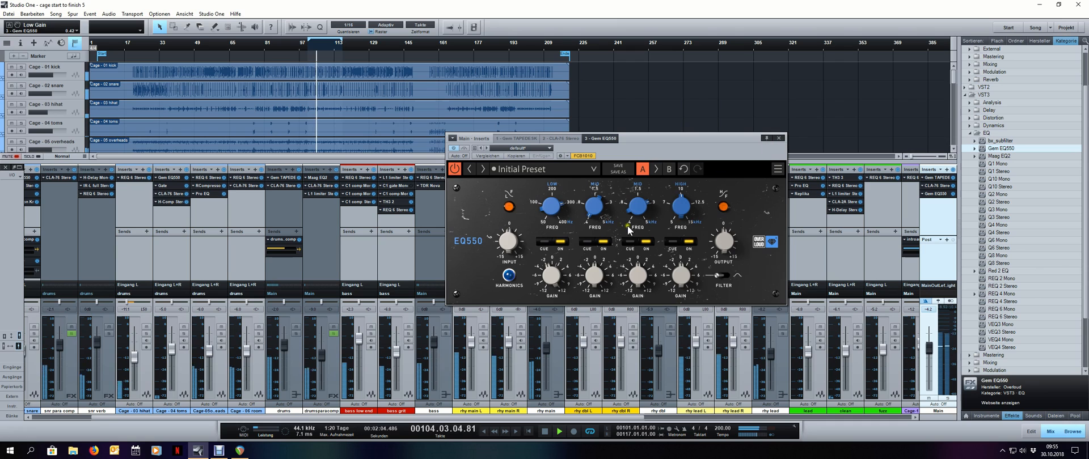
left_click(565, 242)
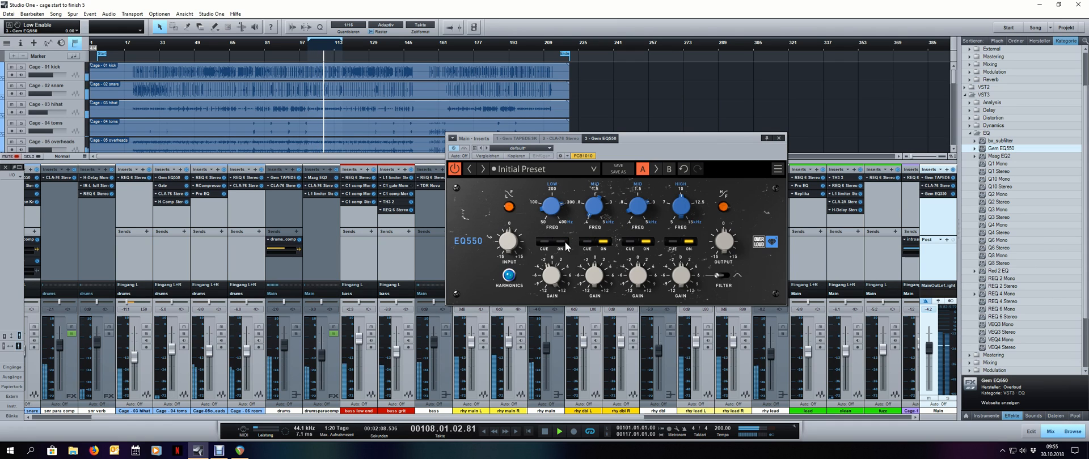
left_click(565, 241)
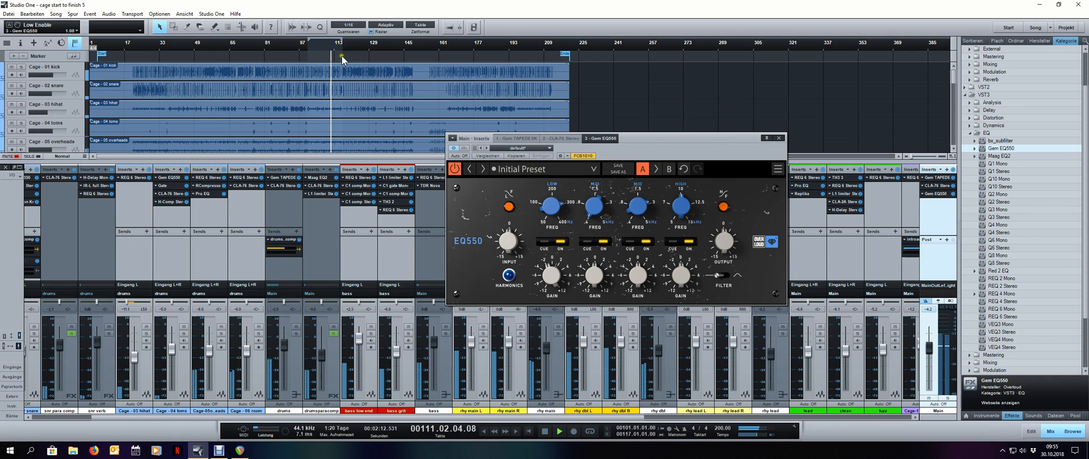
Play the song from about bar 55, close EQ550 and select the voc bus channel
left_click(206, 45)
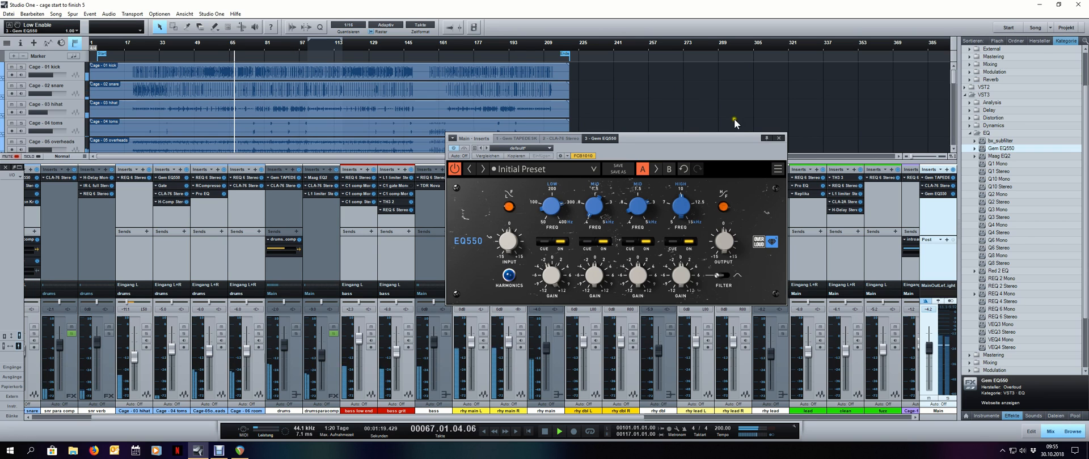
left_click(778, 138)
left_click_drag(541, 420, 888, 421)
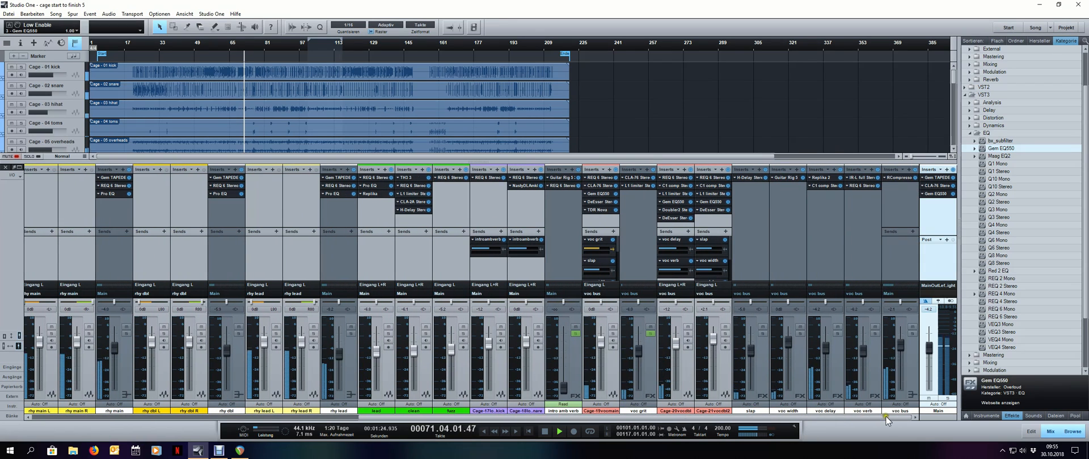
left_click(907, 379)
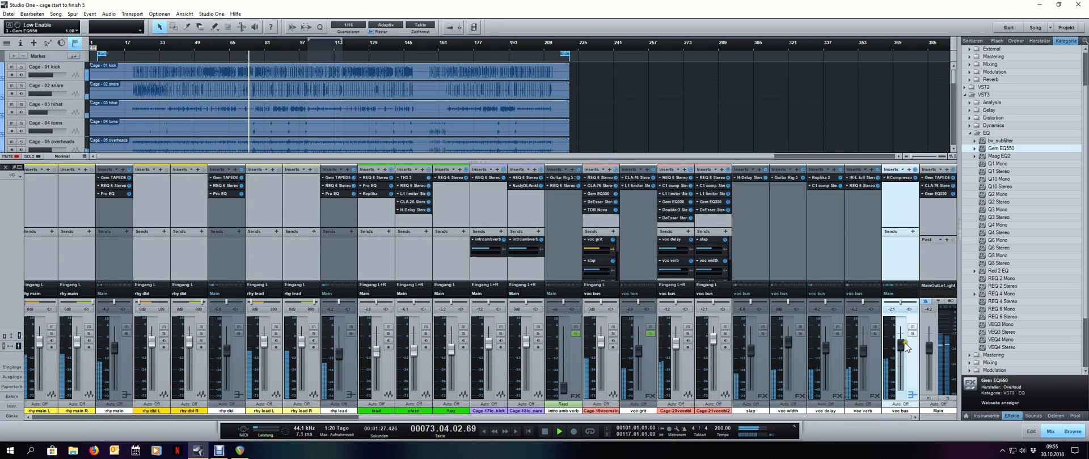
Open the REQ 6 Stereo equalizer on the rhy main bus and move its window clear of the channel
left_click_drag(814, 419, 454, 418)
left_click(546, 361)
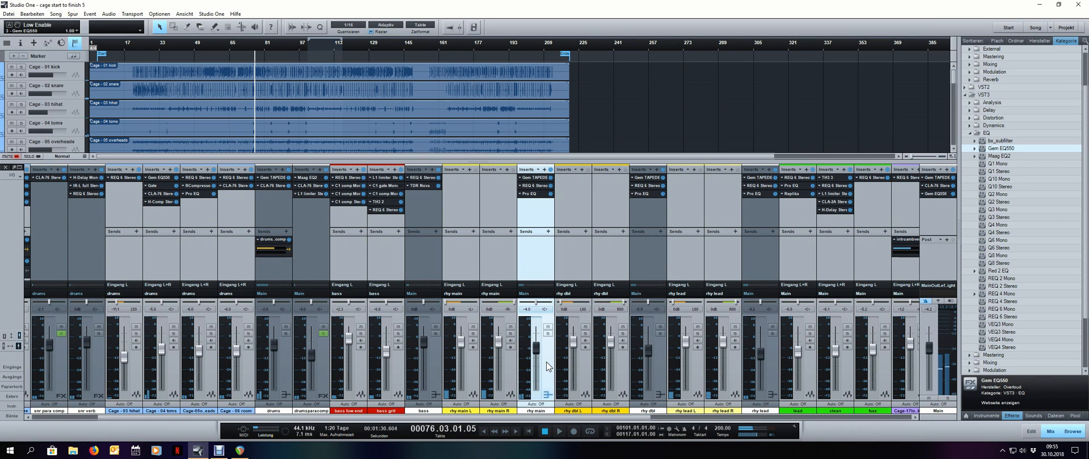
left_click(538, 186)
left_click_drag(407, 151, 712, 182)
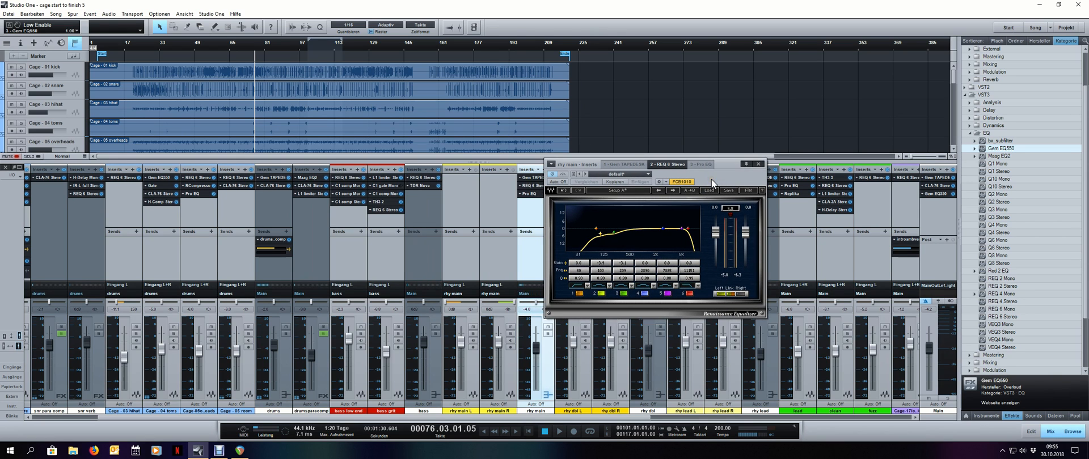
Hide the mixer, show the rhythm guitar tracks in the arrangement and resume playback from about bar 76
key("F3")
scroll(227, 240, "down", 2)
key("space")
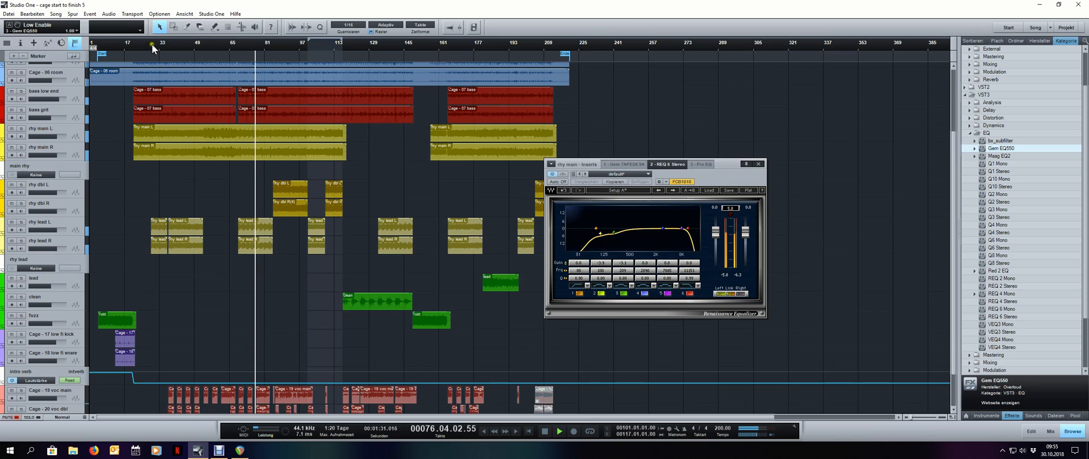
Play from about bar 37 and mute the rhy lead L and rhy lead R tracks
scroll(152, 44, "up", 3)
left_click(253, 43)
left_click(11, 222)
left_click(11, 241)
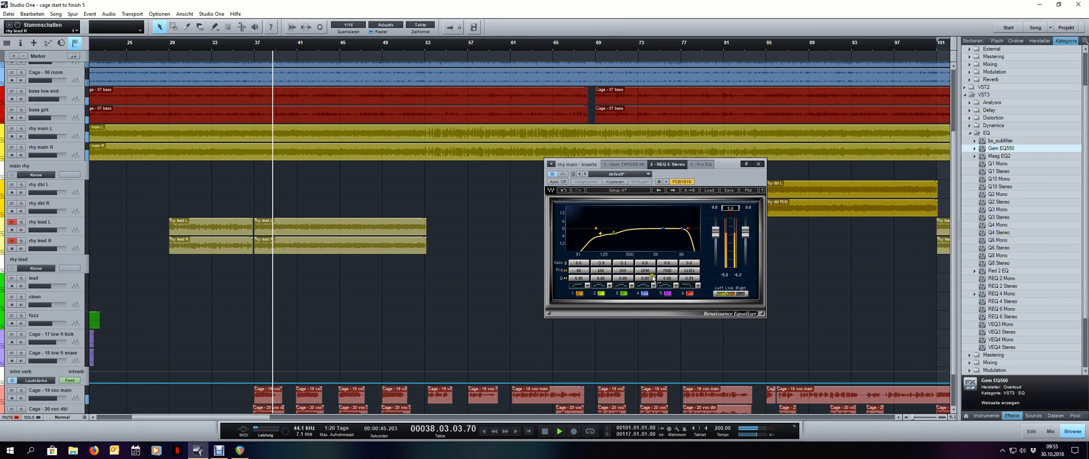
Try a 2.2 dB band 4 boost at several frequencies in the rhy main REQ 6, then switch that band off
mouse_move(645, 263)
left_mouse_down()
mouse_move(646, 248)
mouse_move(656, 273)
mouse_move(645, 273)
left_mouse_up()
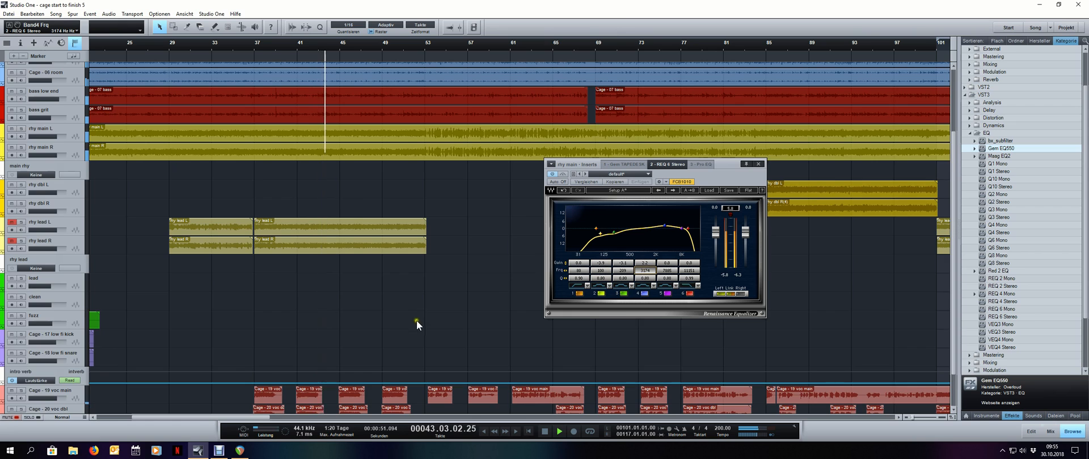
key("F3")
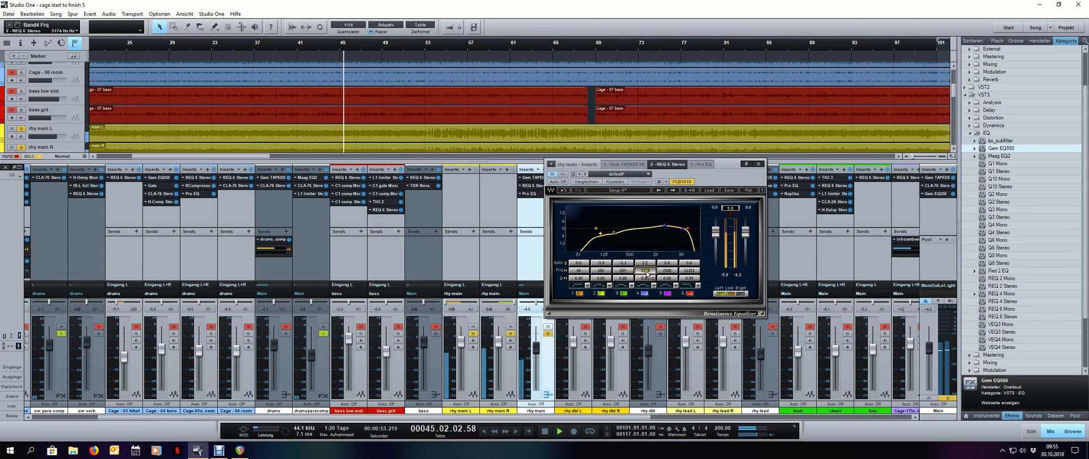
left_click_drag(645, 271, 667, 273)
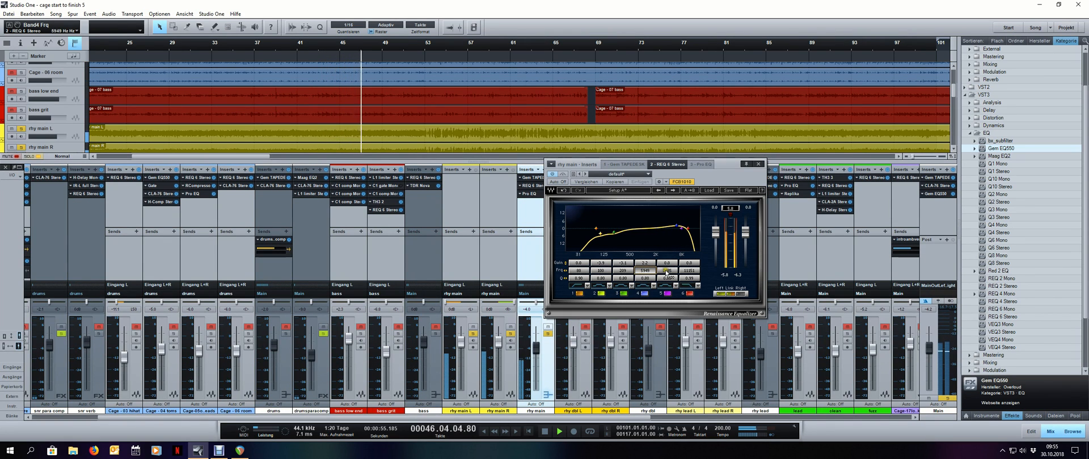
left_click_drag(712, 182, 796, 197)
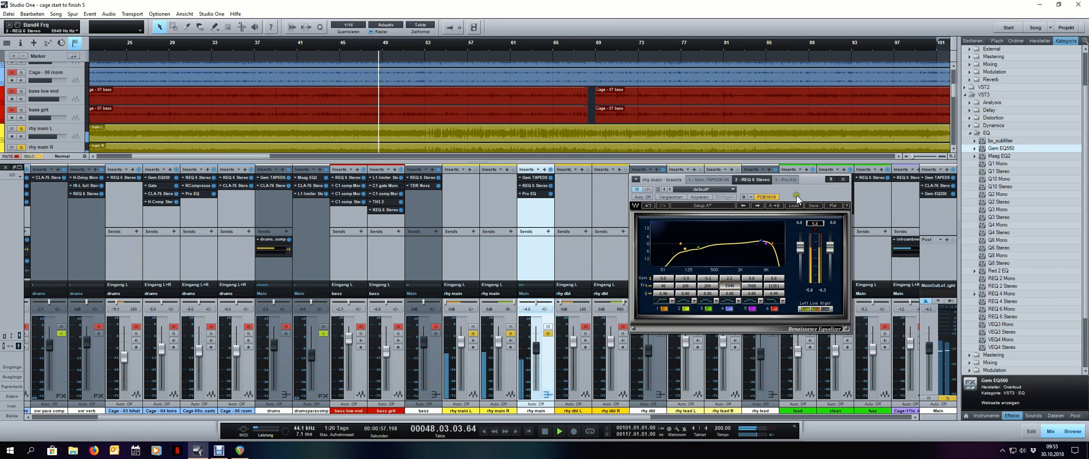
left_click_drag(729, 285, 704, 294)
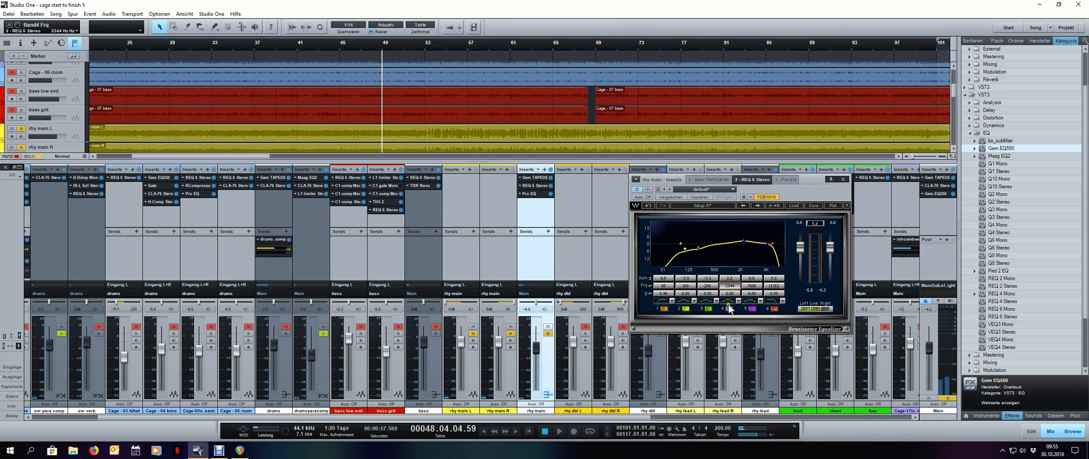
left_click(728, 309)
Add Gem EQ550 to the end of the rhy main bus inserts and toggle its high band mode
left_click_drag(1002, 152, 536, 202)
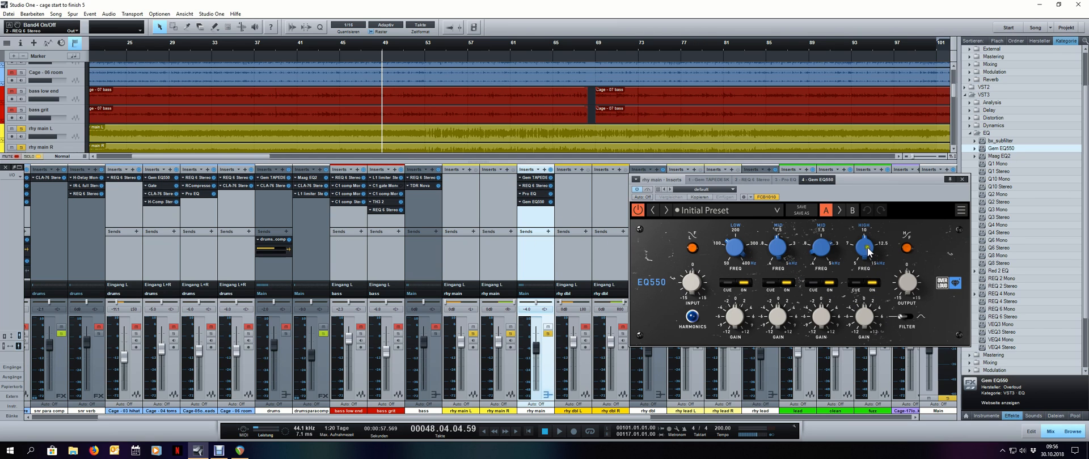
left_click(905, 249)
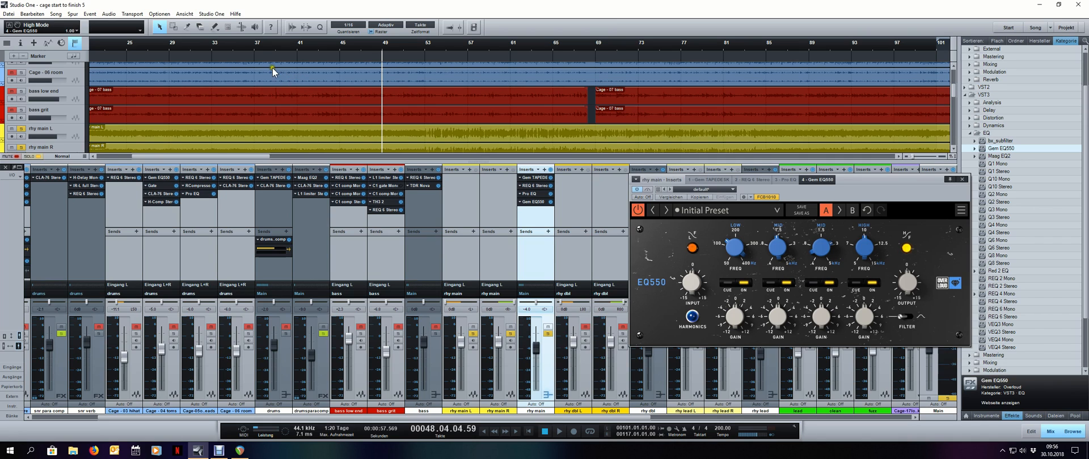
Play the rhythm guitars from about bar 32 and raise the EQ550 high band gain slightly
left_click(210, 45)
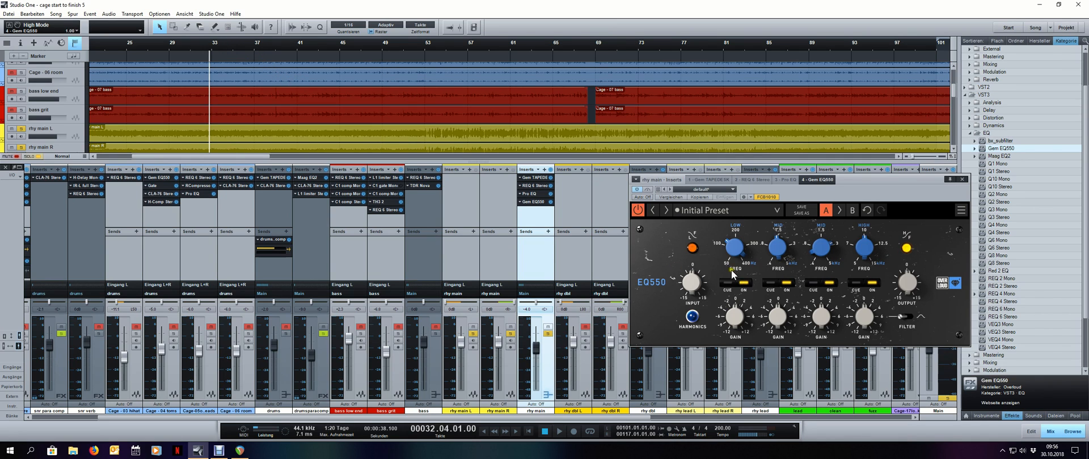
key("space")
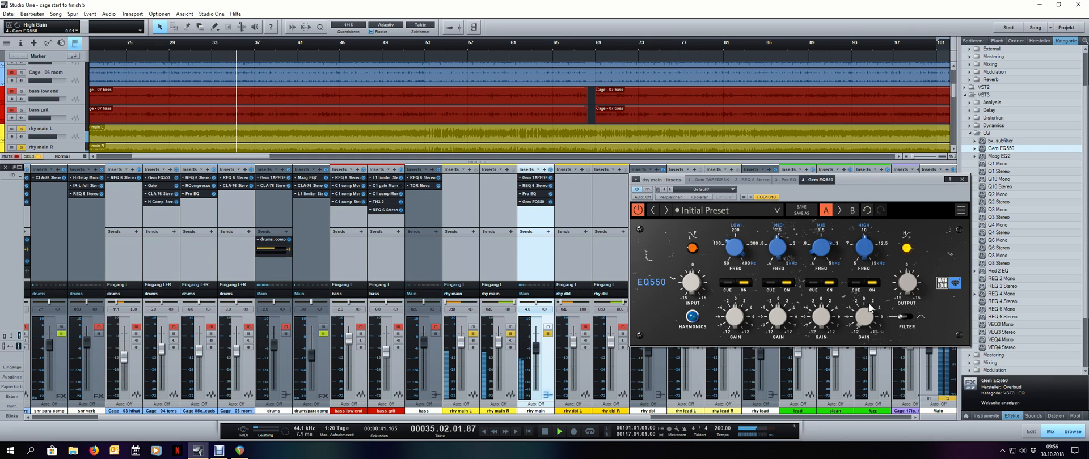
left_click_drag(867, 314, 867, 315)
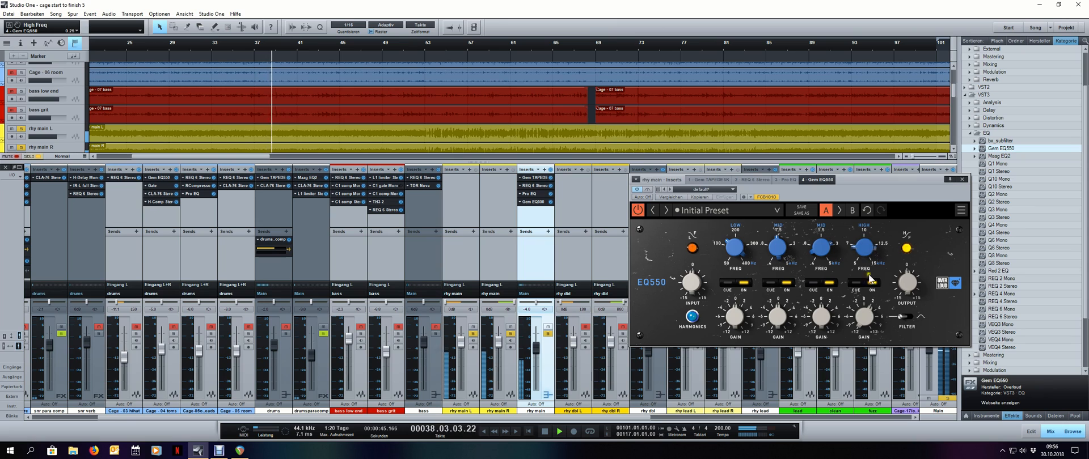
left_click_drag(863, 315, 862, 316)
key("space")
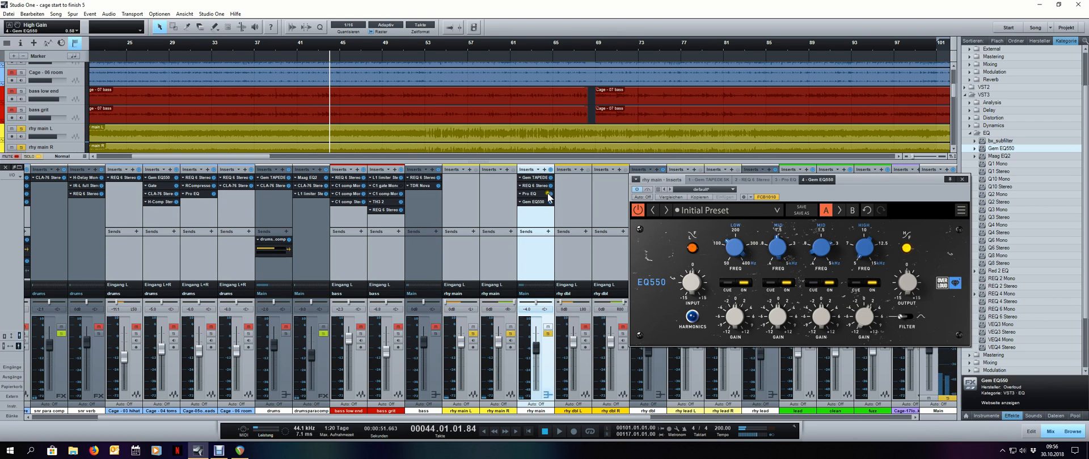
Check the Gem TAPEDESK settings on the rhy main bus and return to its EQ550
left_click(537, 178)
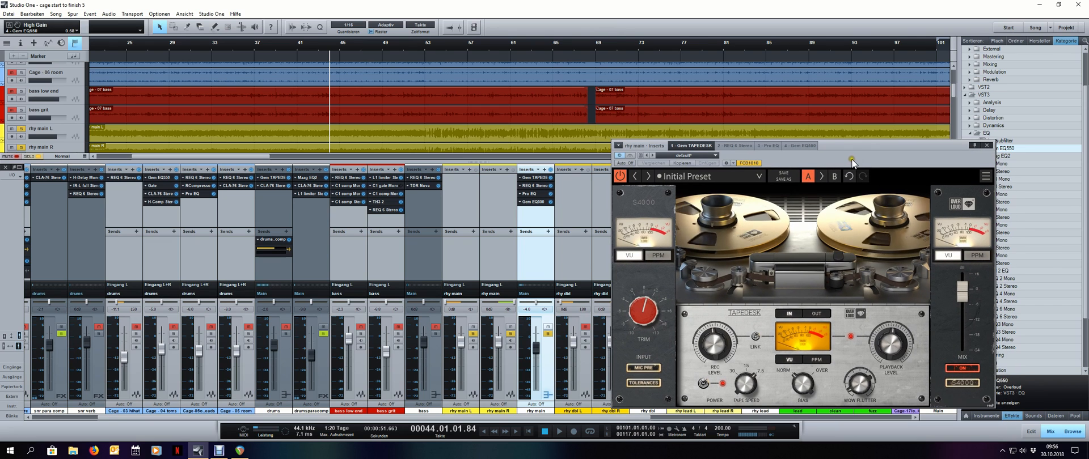
left_click(987, 145)
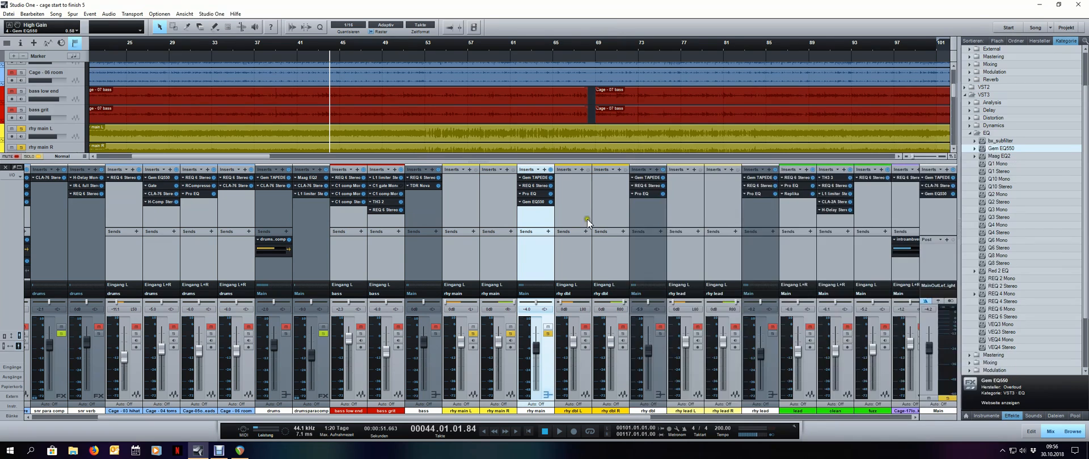
left_click(533, 203)
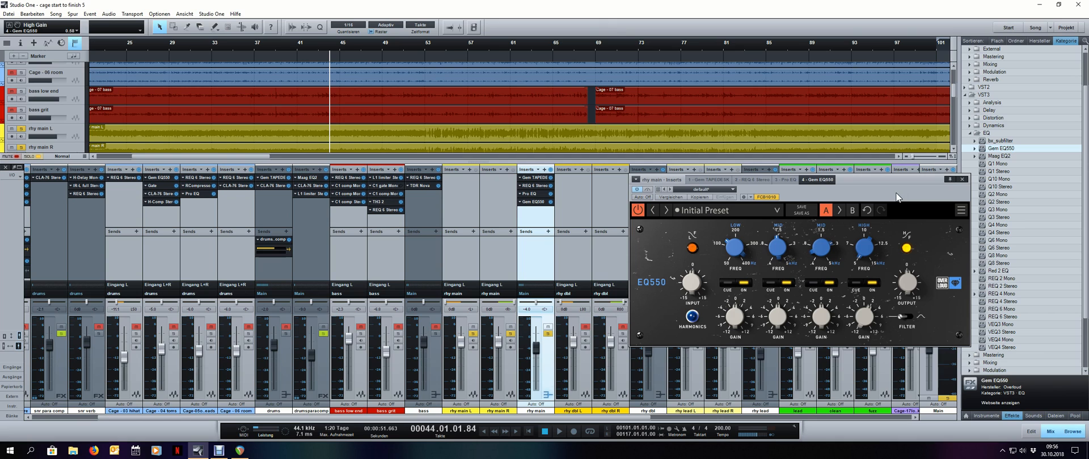
Play the full mix from about bar 37, compare the rhy main EQ550 bypassed and enabled, and close it
left_click(258, 43)
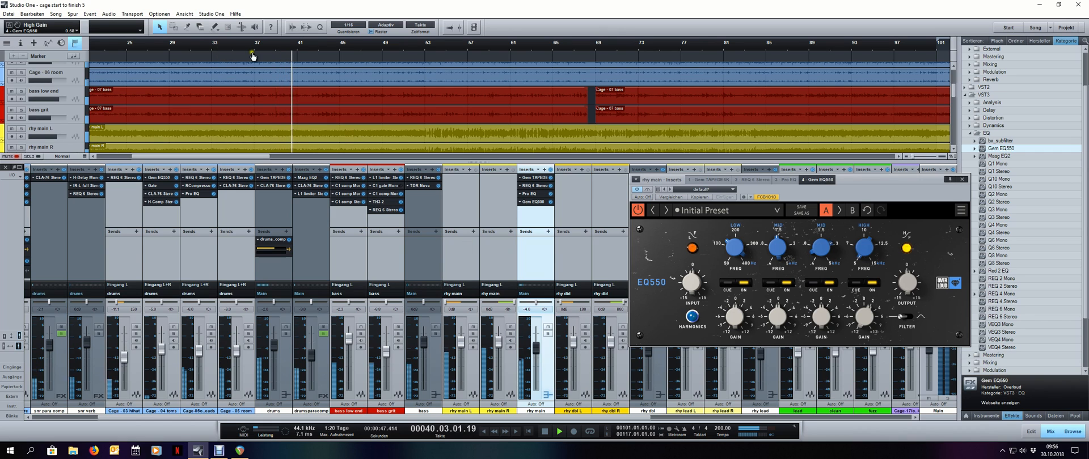
left_click(635, 213)
left_click(638, 212)
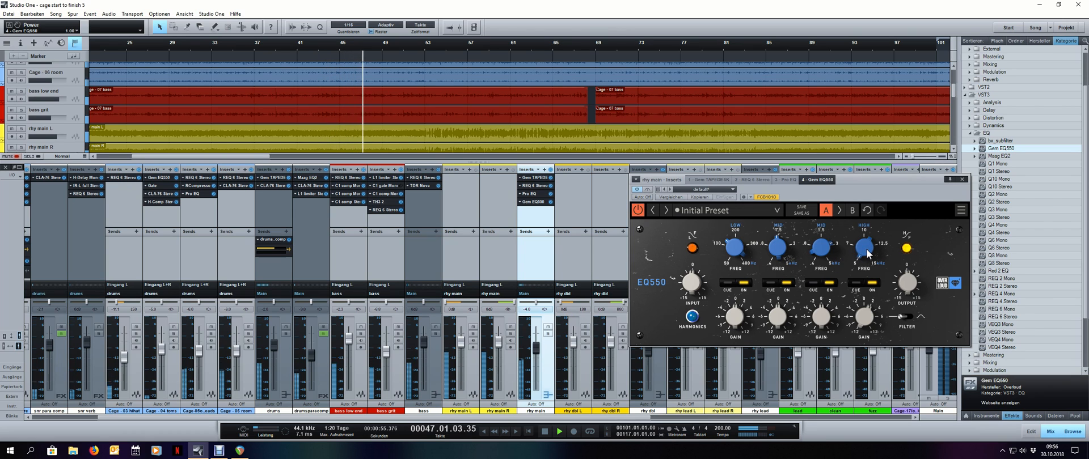
left_click(962, 180)
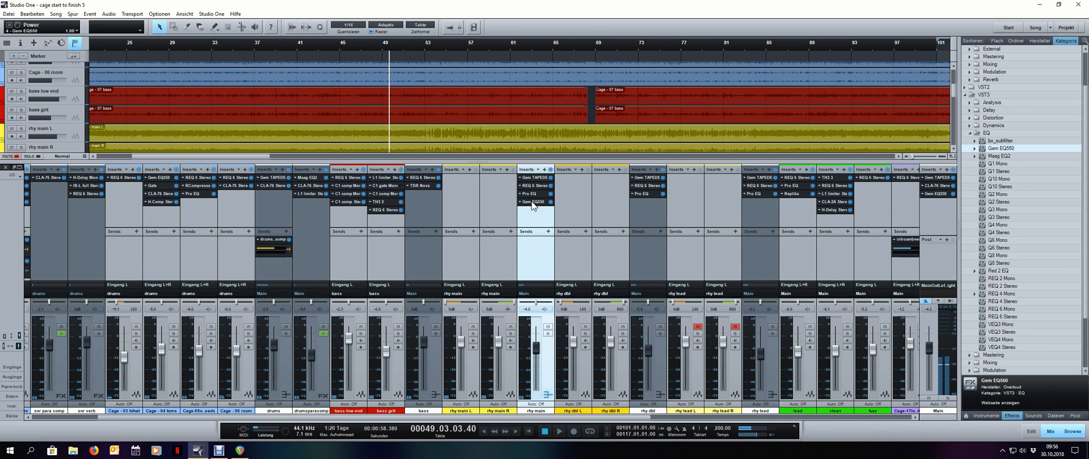
Unmute the rhy lead tracks and play the mix from about bar 28 with the whole arrangement in view
left_click(734, 333)
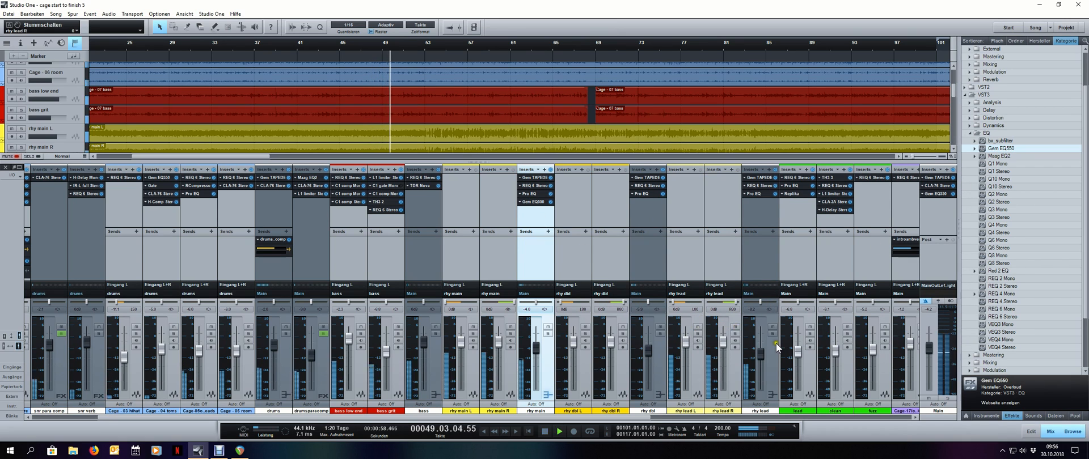
left_click(772, 334)
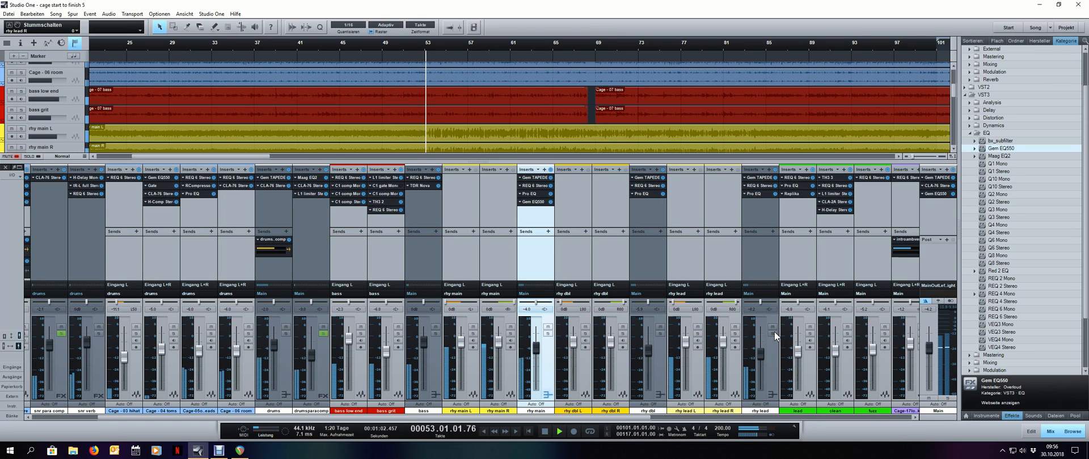
key("F3")
left_click(159, 41)
key("z")
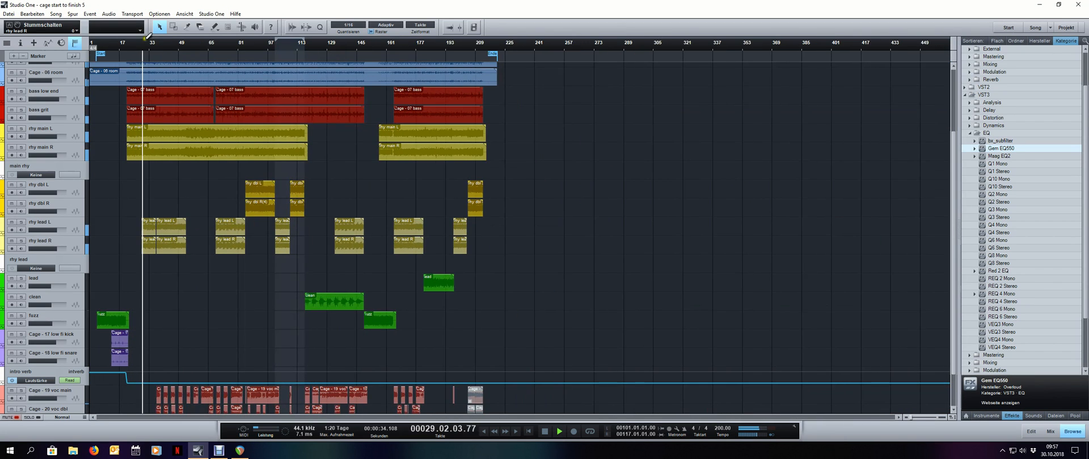
Save the song while the full mix keeps playing
scroll(107, 46, "up", 2)
key("ctrl+s")
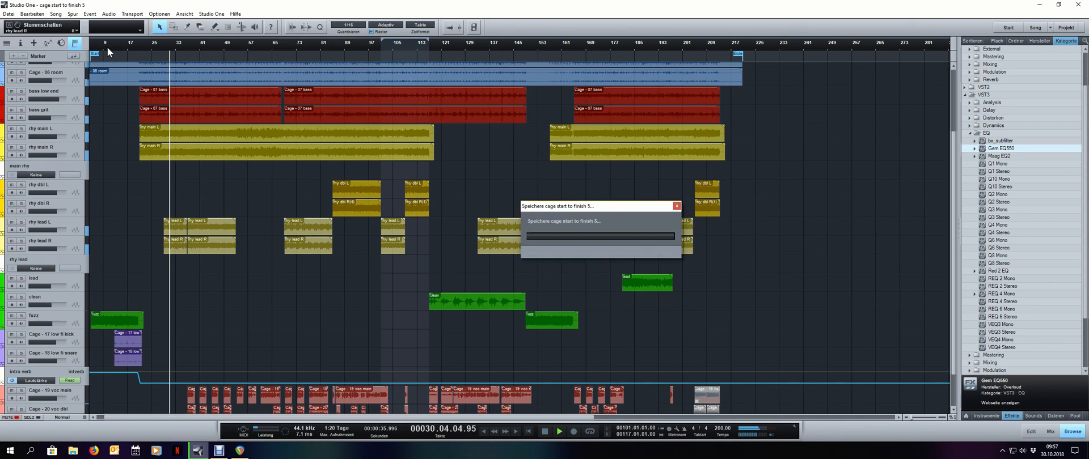
scroll(136, 43, "up", 1)
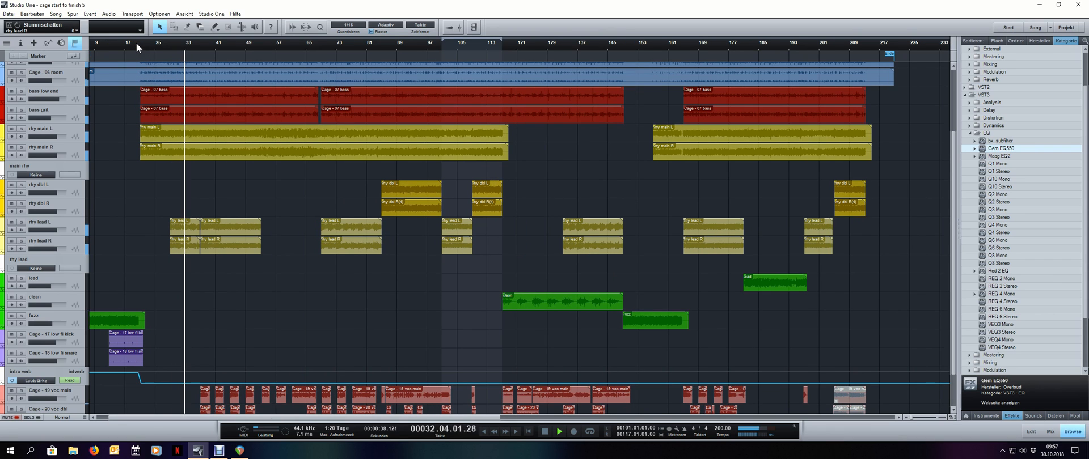
scroll(136, 42, "up", 1)
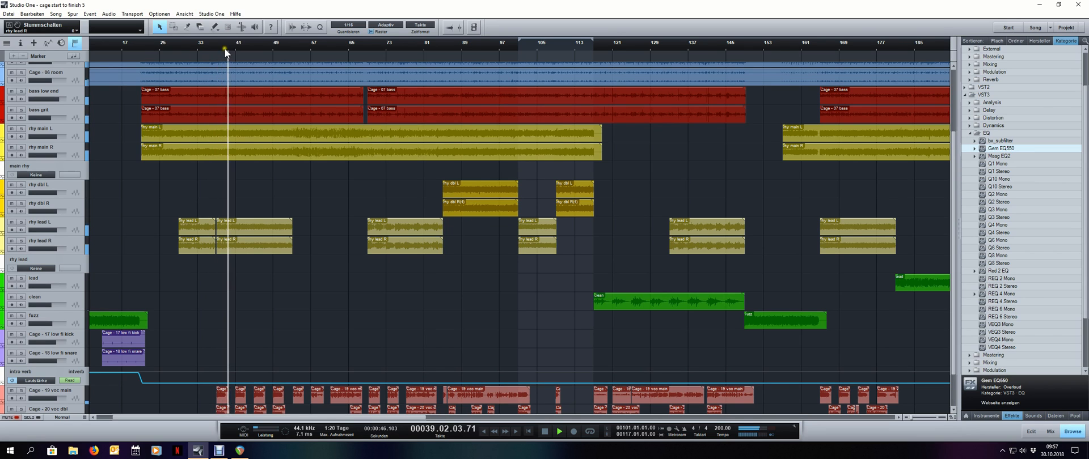
scroll(226, 45, "up", 1)
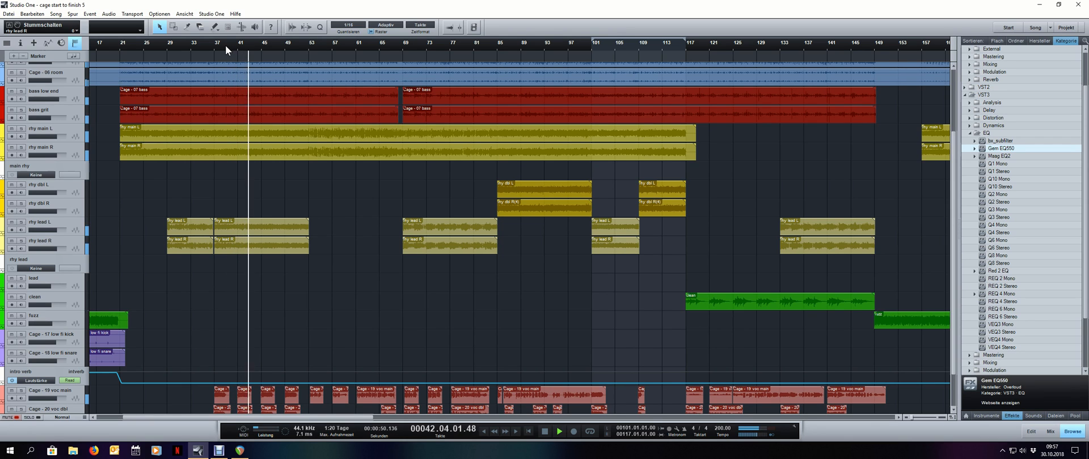
Show the mixer and solo the rhy main bus briefly to compare it with the full mix
key("F3")
left_click(770, 353)
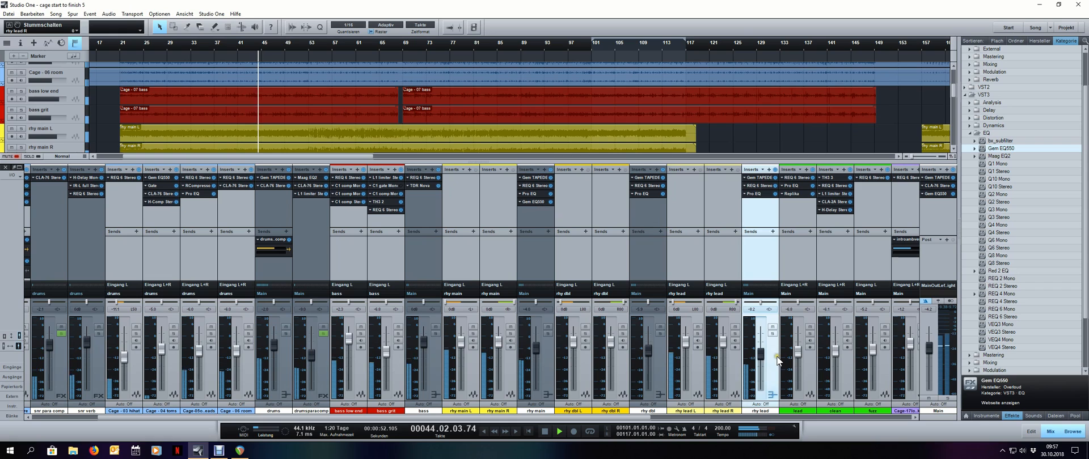
left_click(553, 361)
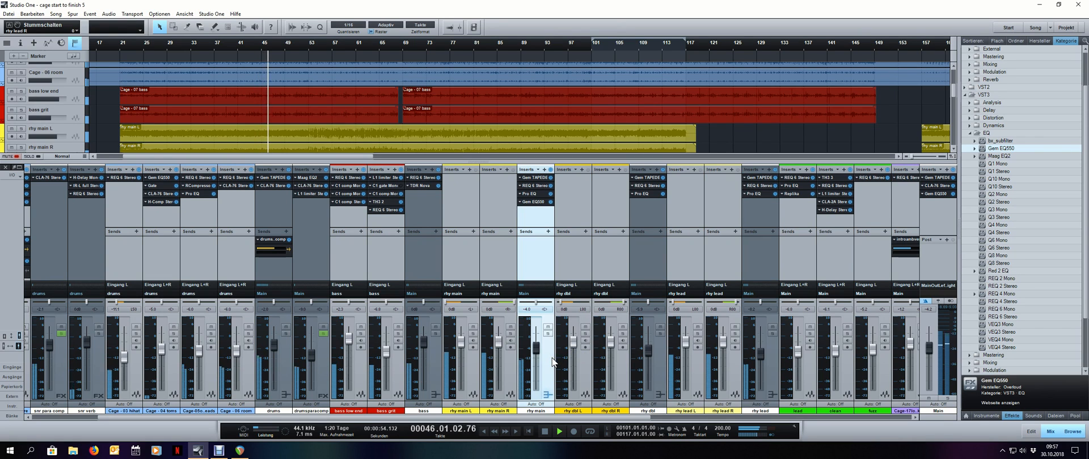
left_click(548, 334)
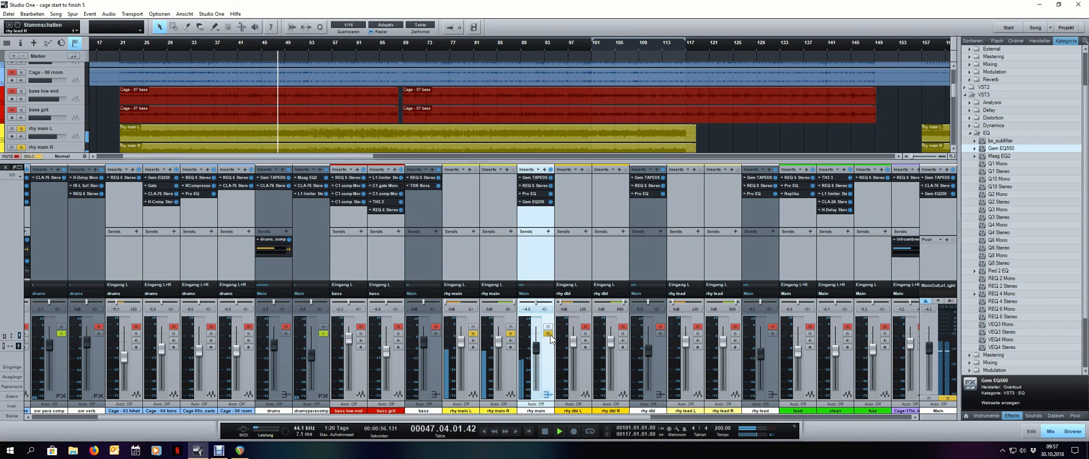
left_click(549, 335)
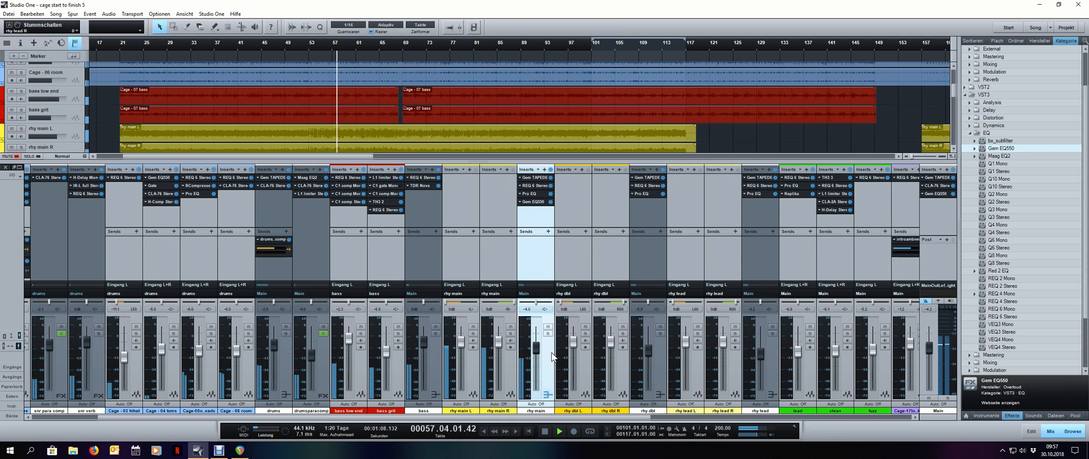
key("F3")
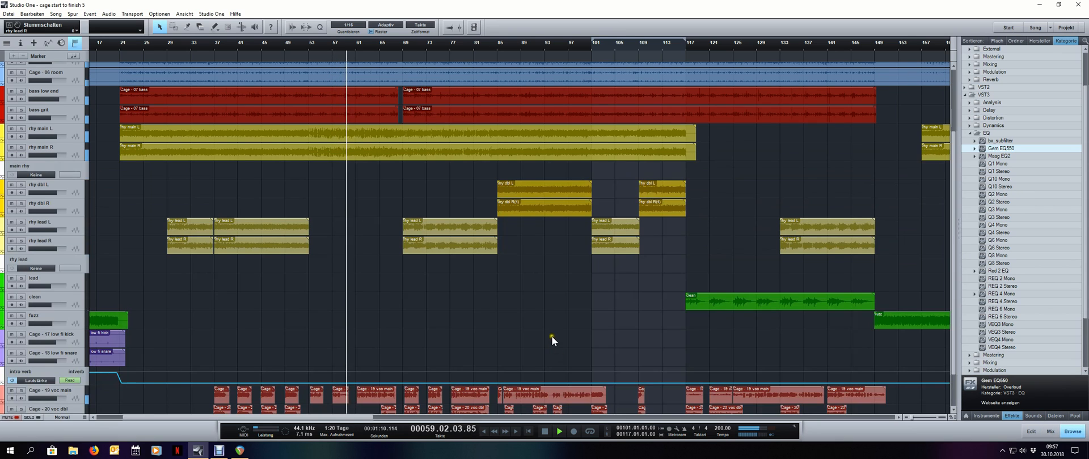
scroll(397, 267, "up", 3)
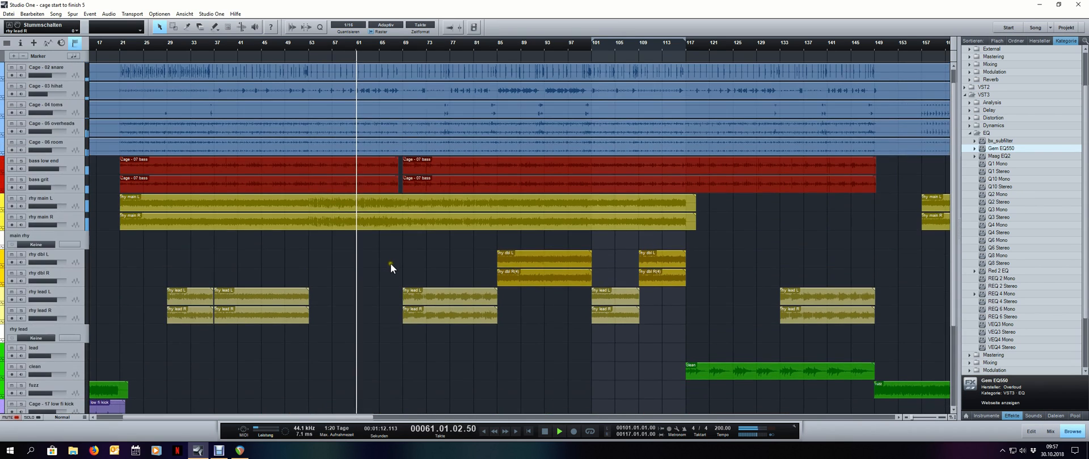
scroll(390, 264, "down", 4)
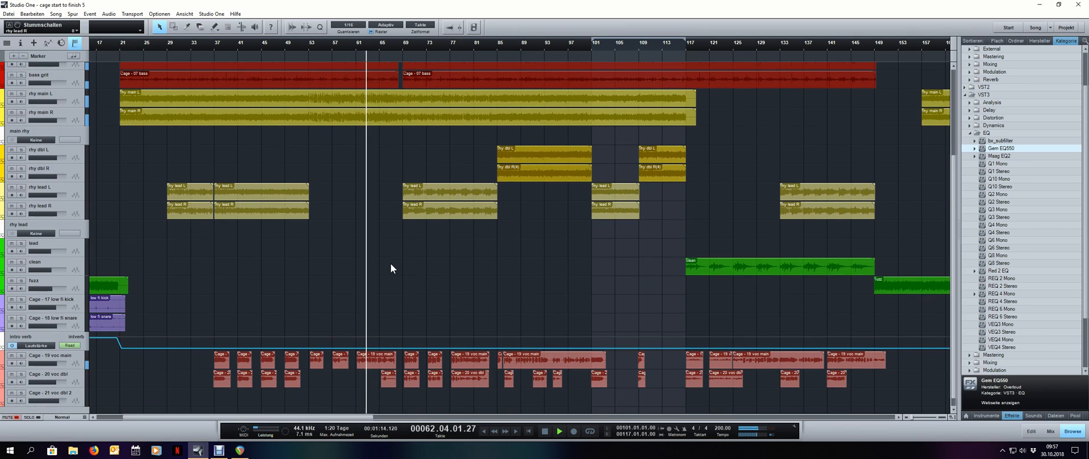
scroll(389, 44, "down", 3)
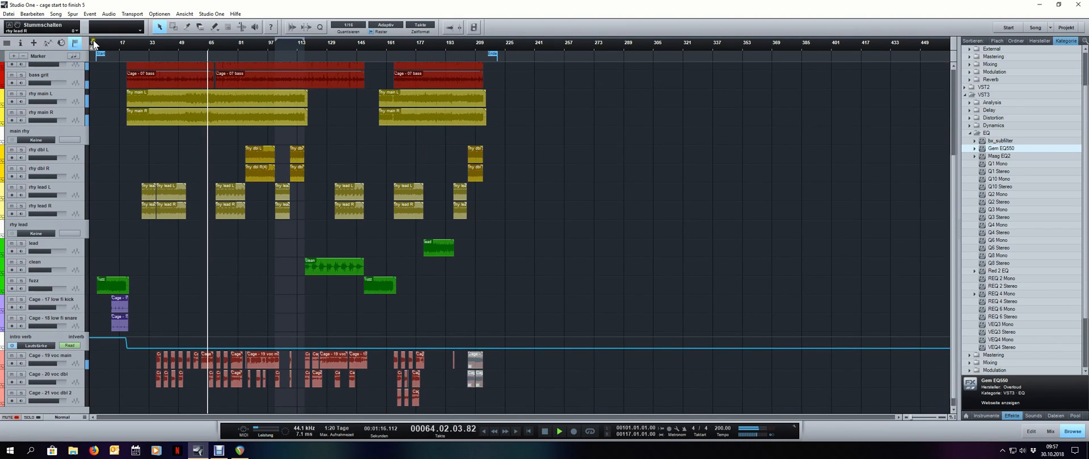
scroll(94, 45, "up", 3)
scroll(117, 143, "down", 1)
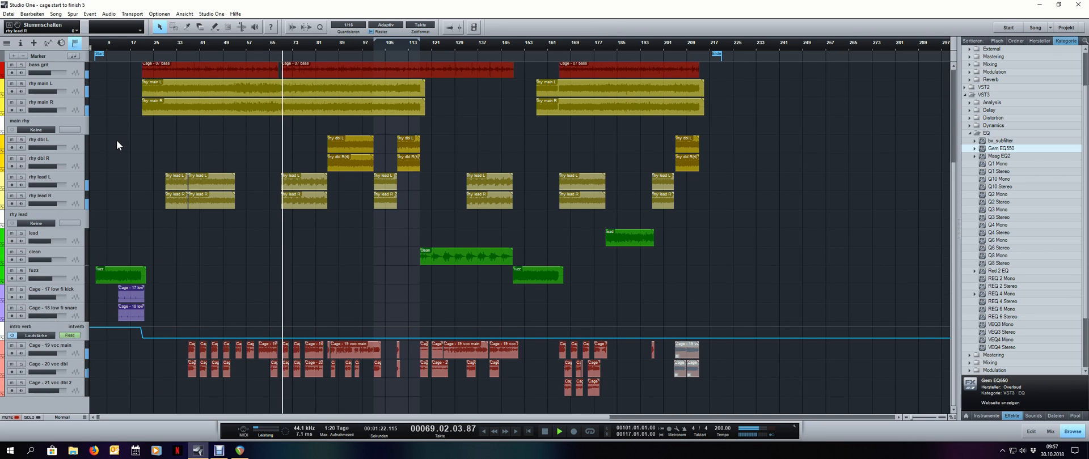
key("F3")
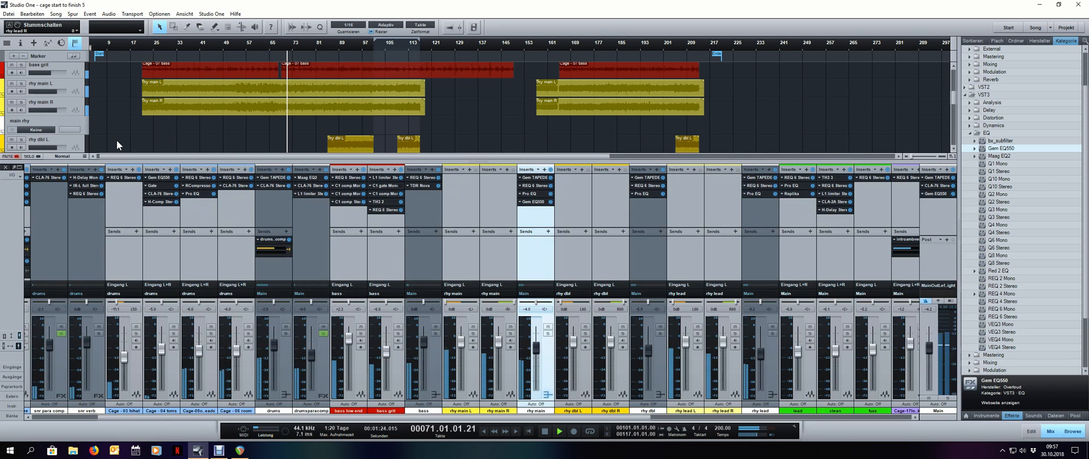
Open the Gem EQ550 on the voc main track while the mix plays and adjust its high-band gain
left_click_drag(644, 418, 924, 445)
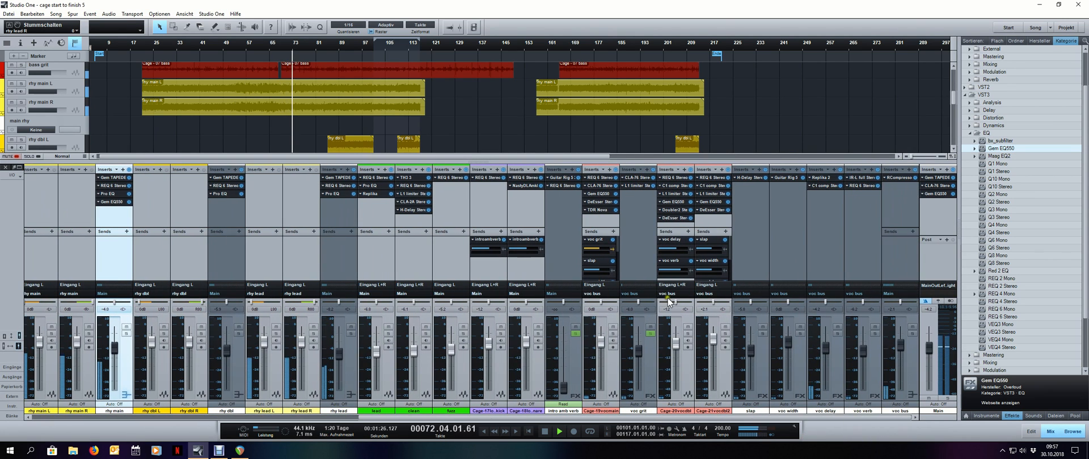
left_click(601, 193)
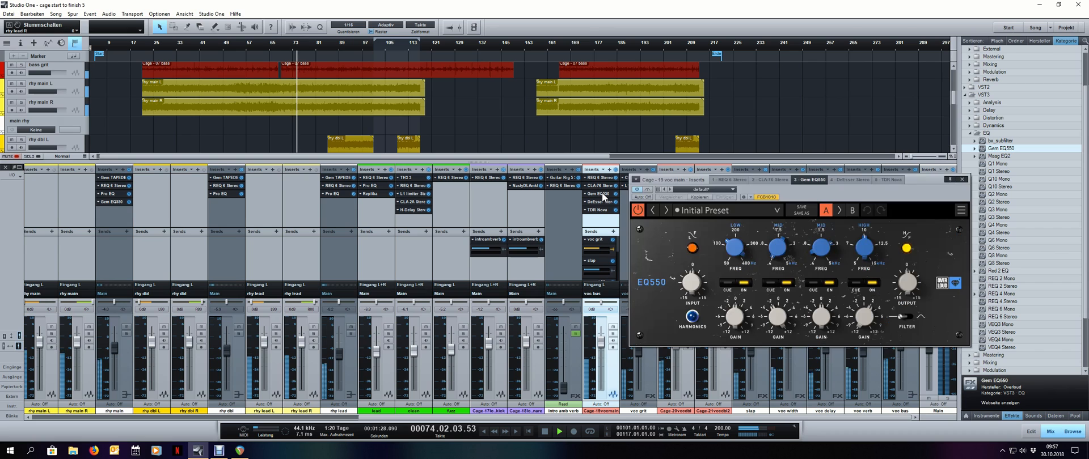
left_click_drag(857, 197, 829, 169)
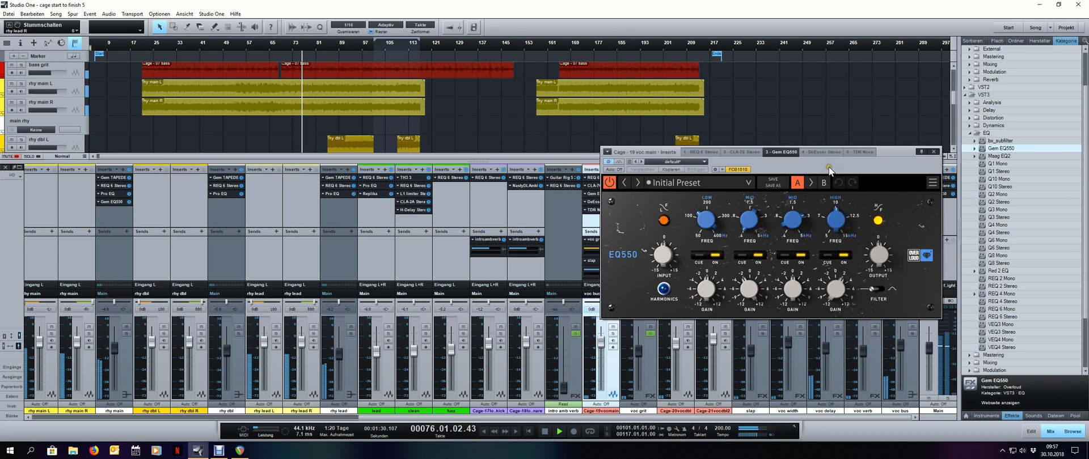
mouse_move(838, 292)
left_mouse_down()
mouse_move(836, 305)
mouse_move(839, 289)
left_mouse_up()
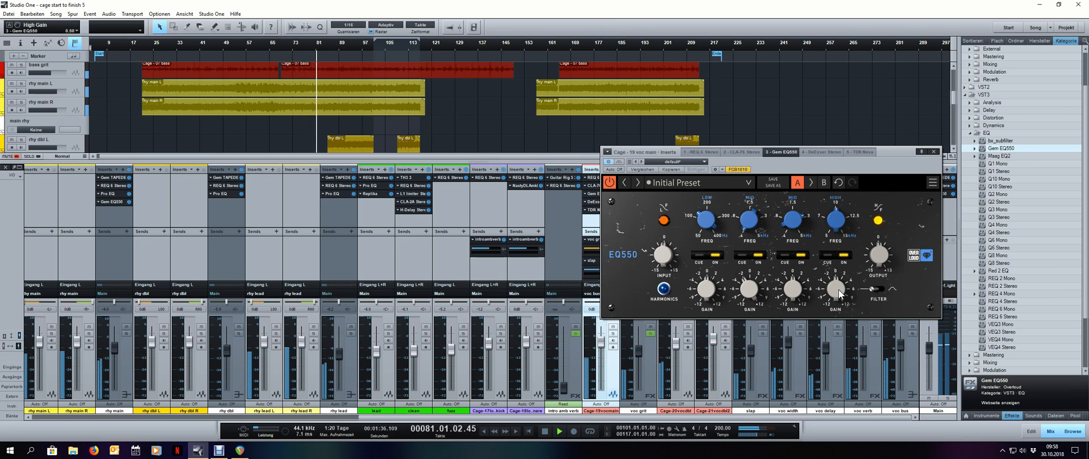
Set the voc main DeEsser's threshold to -21.3 dB and its audio mode to Wideband, and close it
left_click(826, 154)
left_click_drag(659, 235, 655, 233)
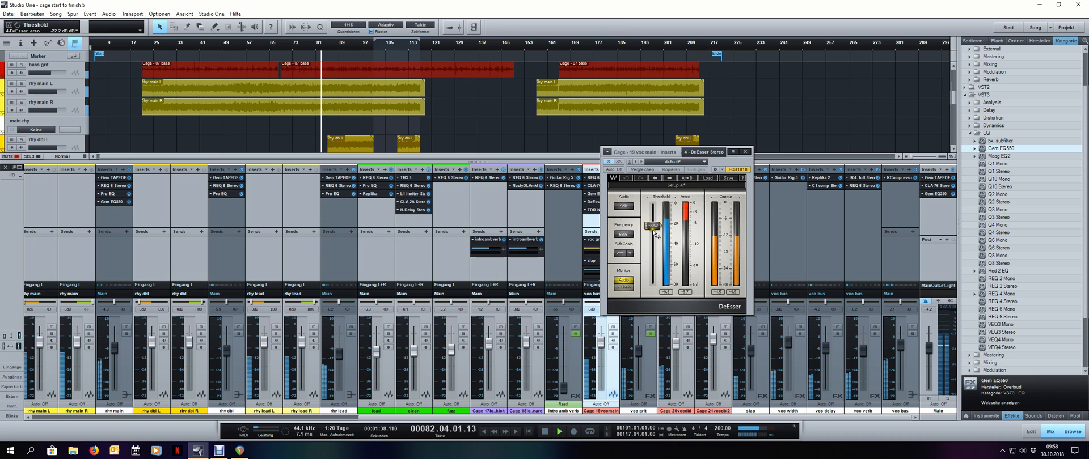
left_click(623, 206)
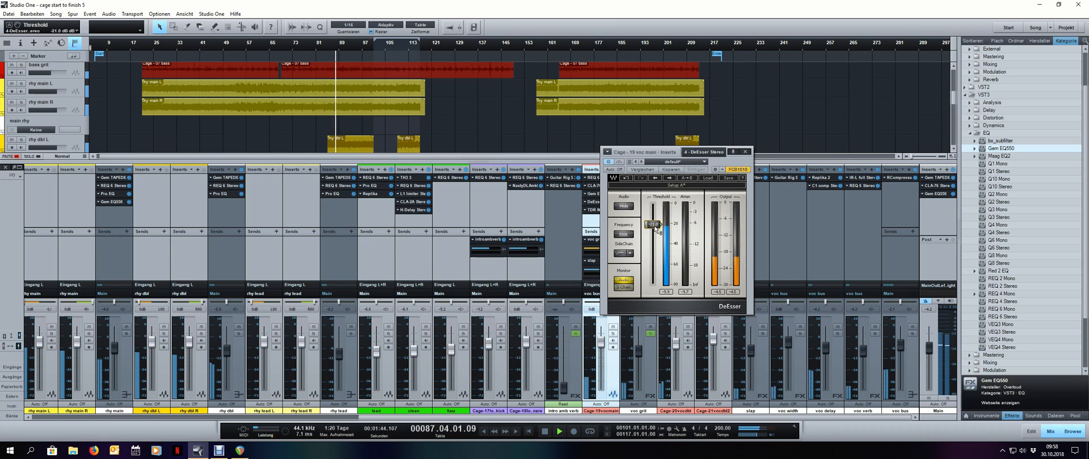
left_click(745, 152)
Switch the DeEssers on the voc dbl and voc dbl 2 tracks to Wideband mode and close them
left_click(679, 219)
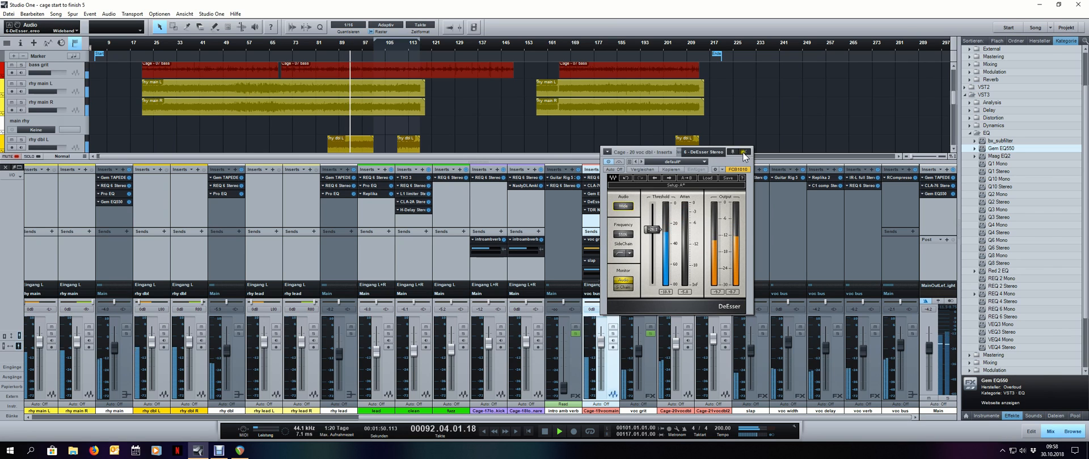
left_click(745, 151)
left_click(713, 210)
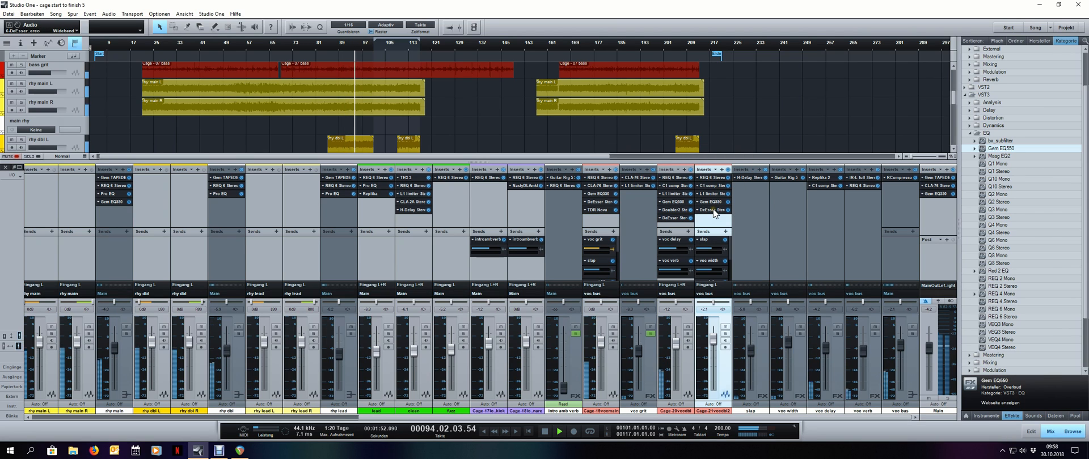
left_click(714, 210)
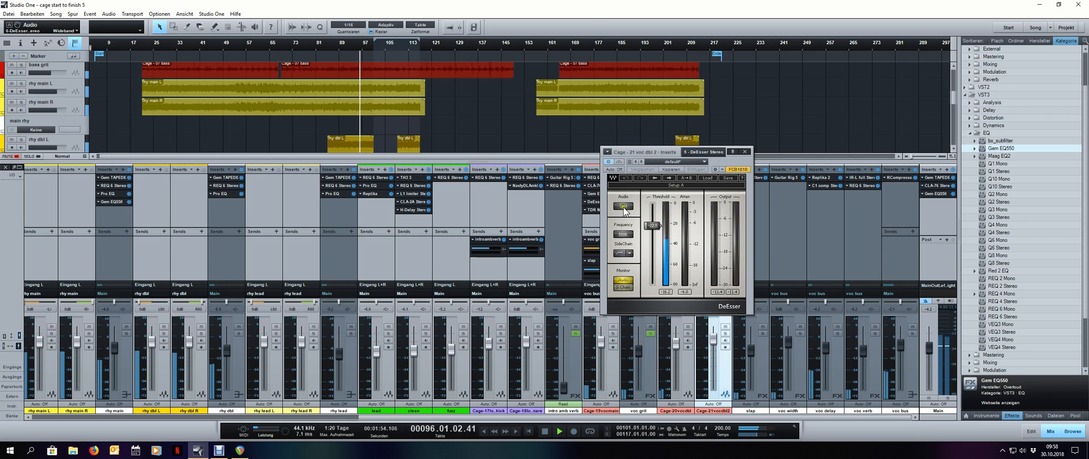
left_click(740, 151)
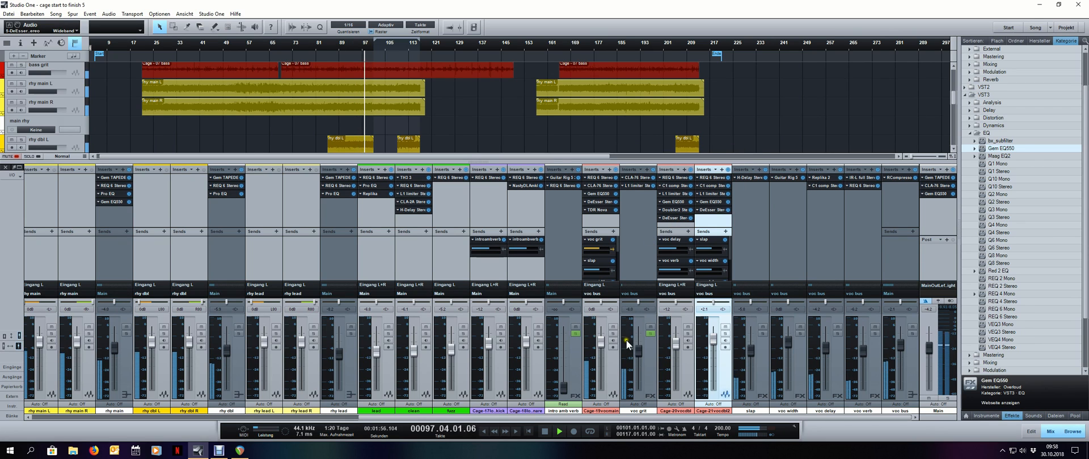
Set the voc bus volume to -1.2 dB and check the rhy main and rhy lead bus faders against the mix
left_click(898, 344)
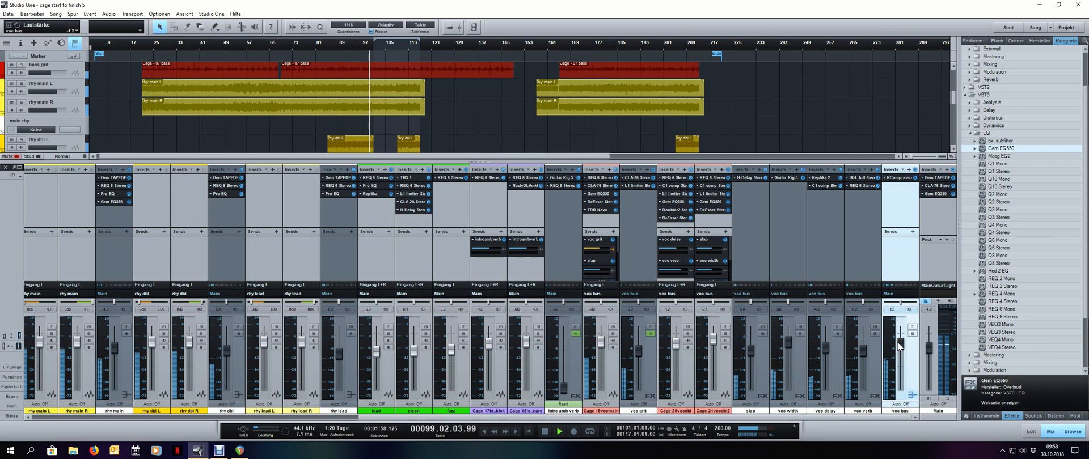
scroll(328, 415, "left", 3)
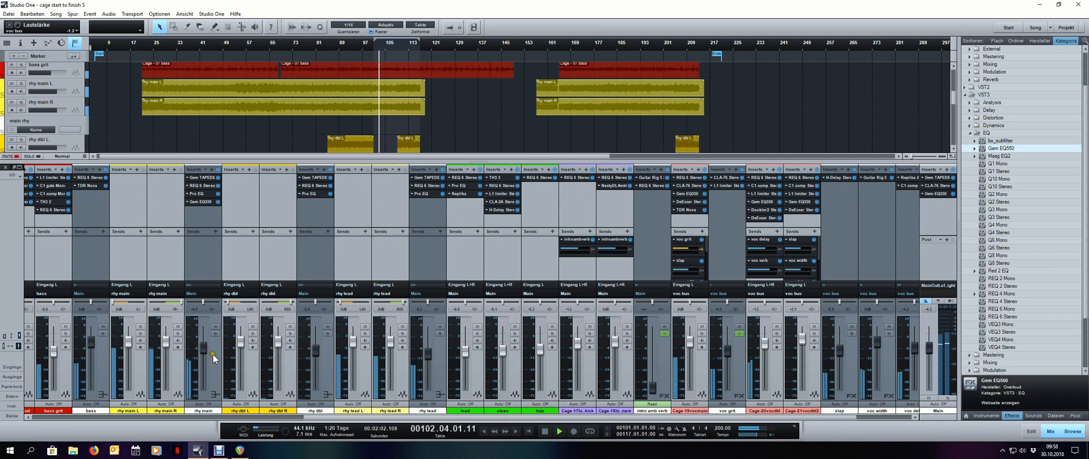
left_click(205, 351)
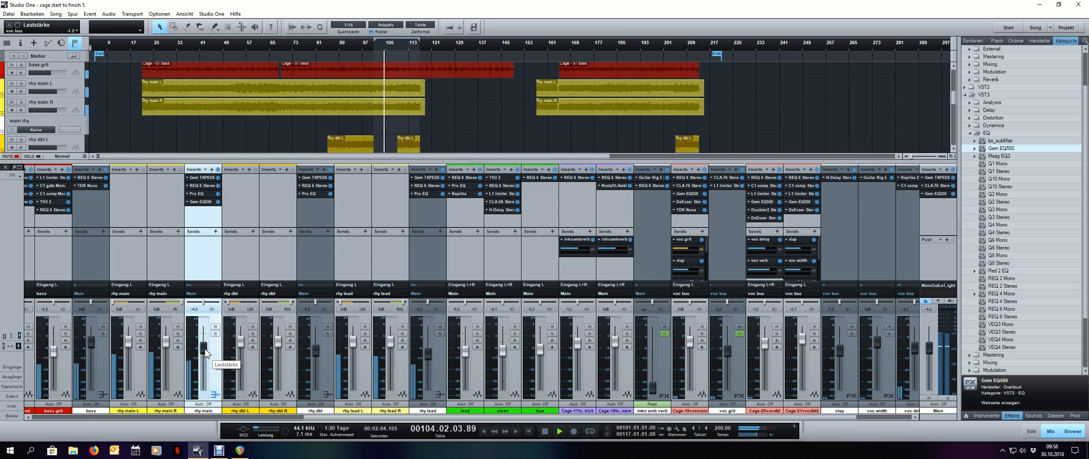
left_click(428, 352)
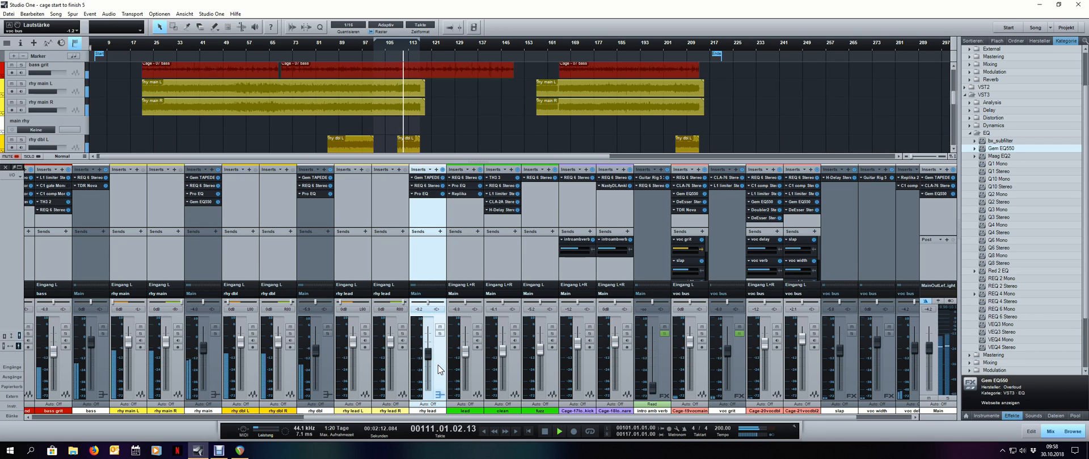
Stop playback, hide the mixer and look over the whole arrangement from the drums down to the vocal tracks
key("space")
key("F3")
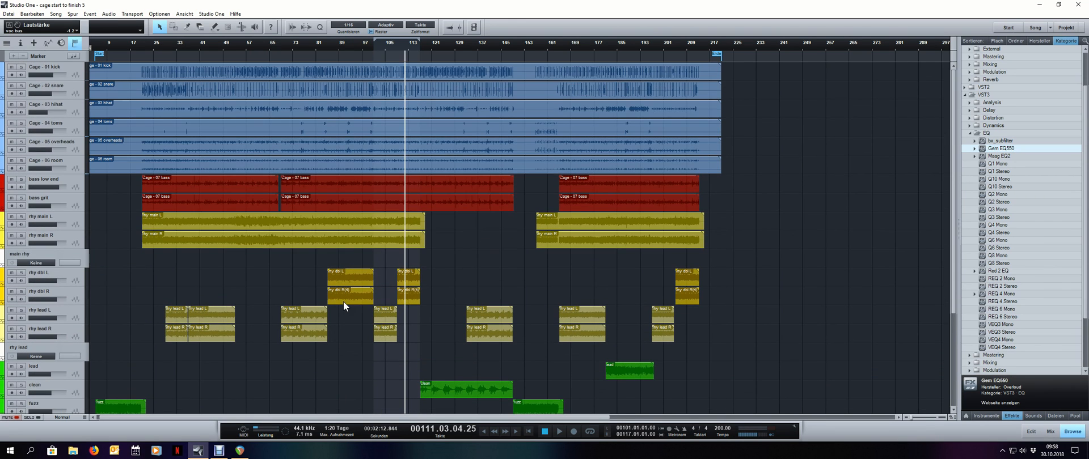
scroll(343, 301, "up", 3)
scroll(343, 302, "down", 3)
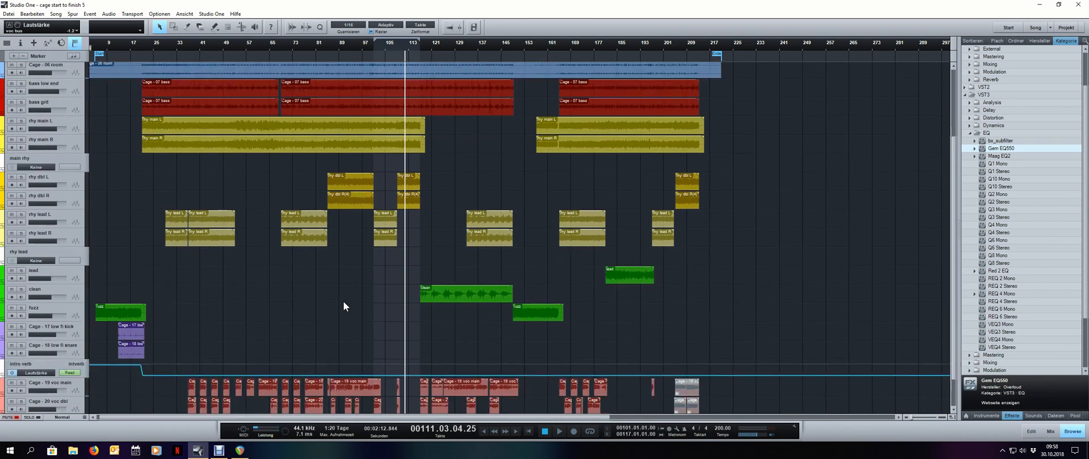
scroll(343, 301, "up", 4)
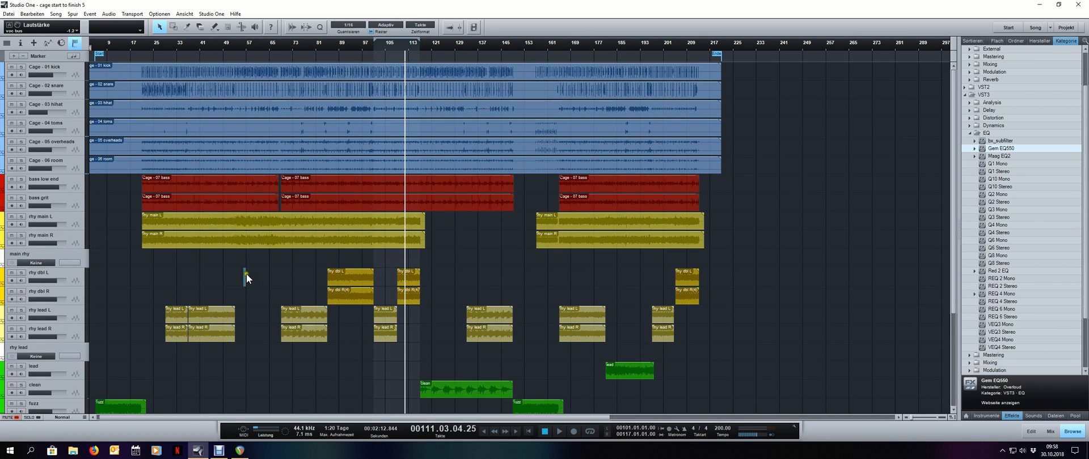
scroll(276, 275, "down", 3)
scroll(276, 274, "up", 2)
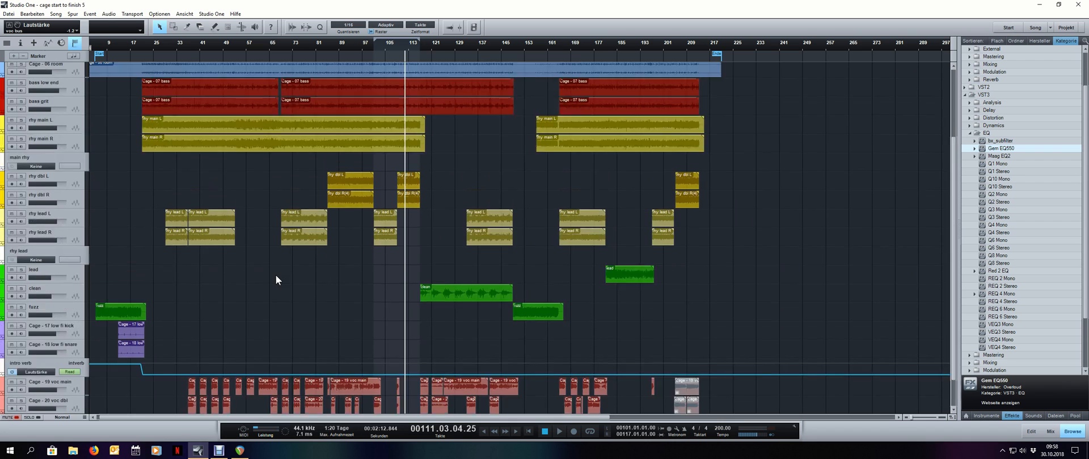
scroll(276, 274, "down", 2)
scroll(276, 277, "down", 1)
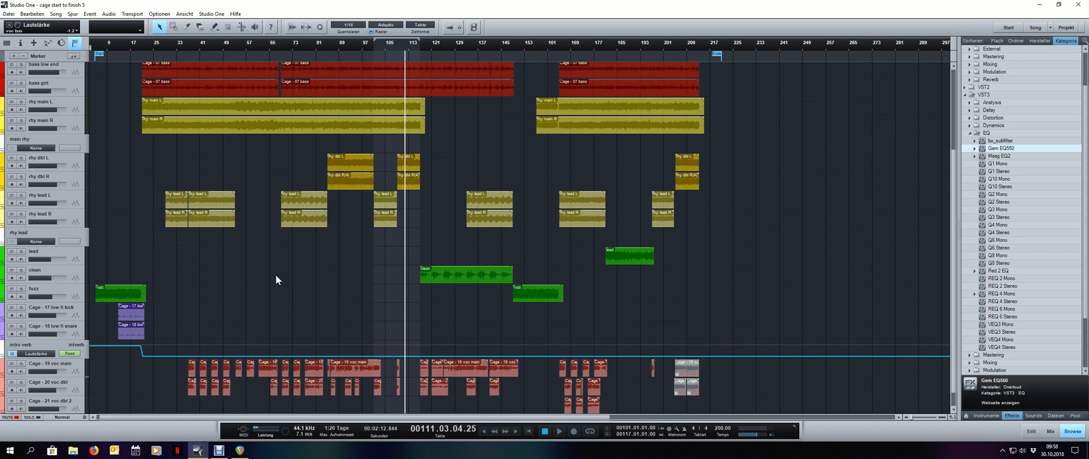
scroll(276, 274, "up", 7)
scroll(276, 274, "down", 8)
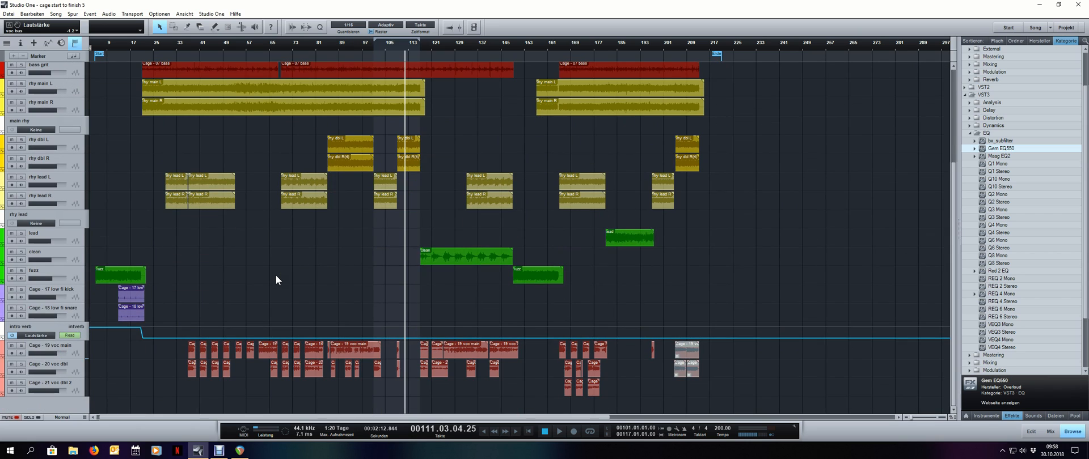